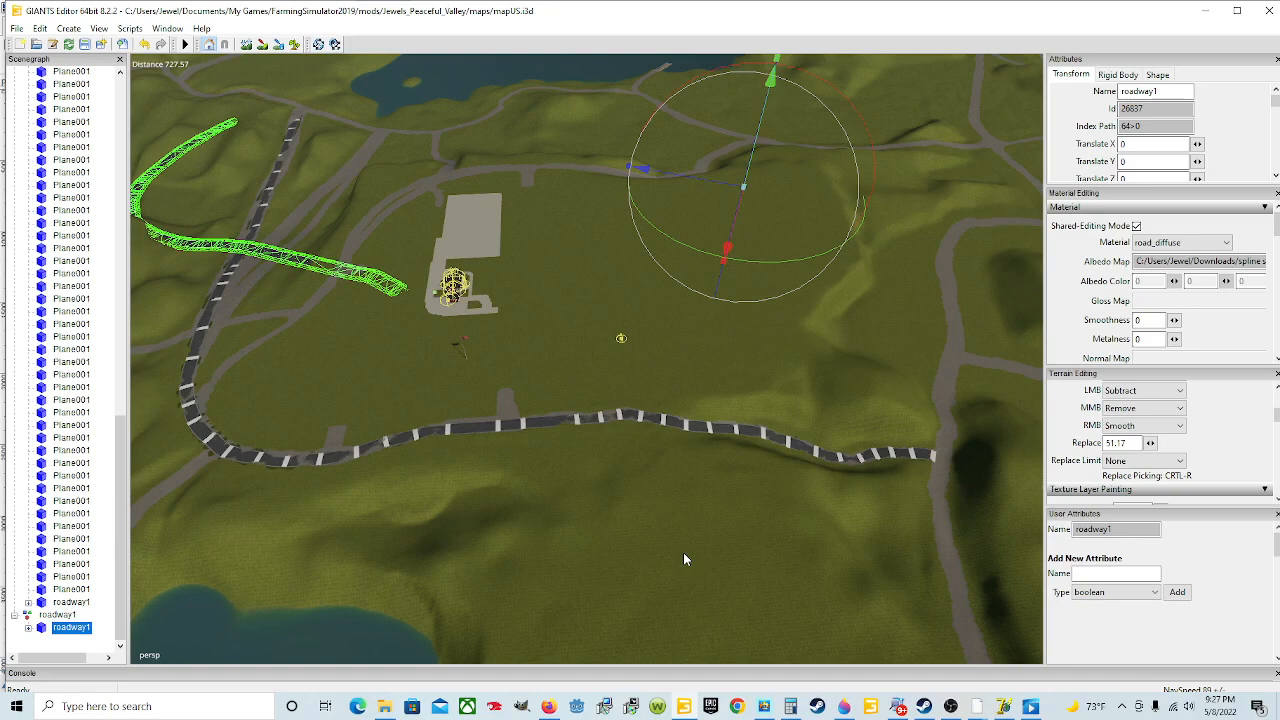
Examine the striped road across the terrain, from its junction with the dirt road to the far stretch near the selected roadway.
scroll(683, 552, "up", 3)
left_click_drag(683, 552, 869, 449)
scroll(795, 536, "up", 5)
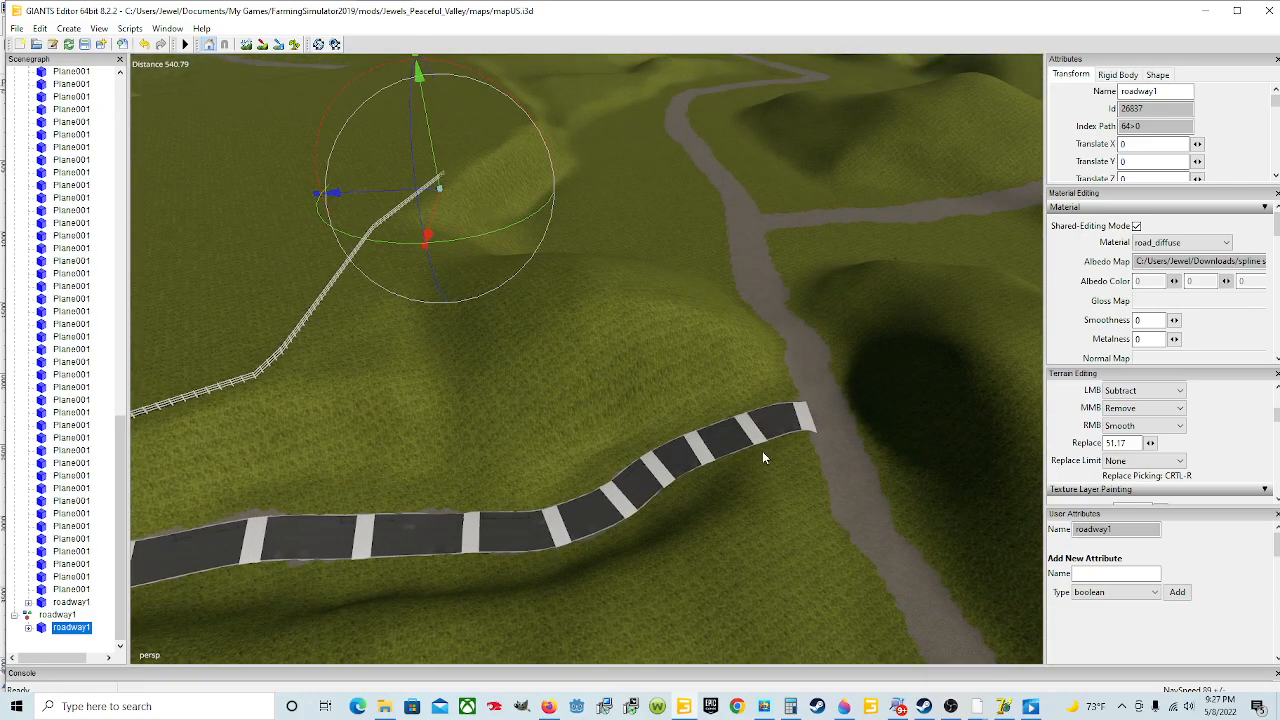
left_click_drag(504, 542, 424, 536)
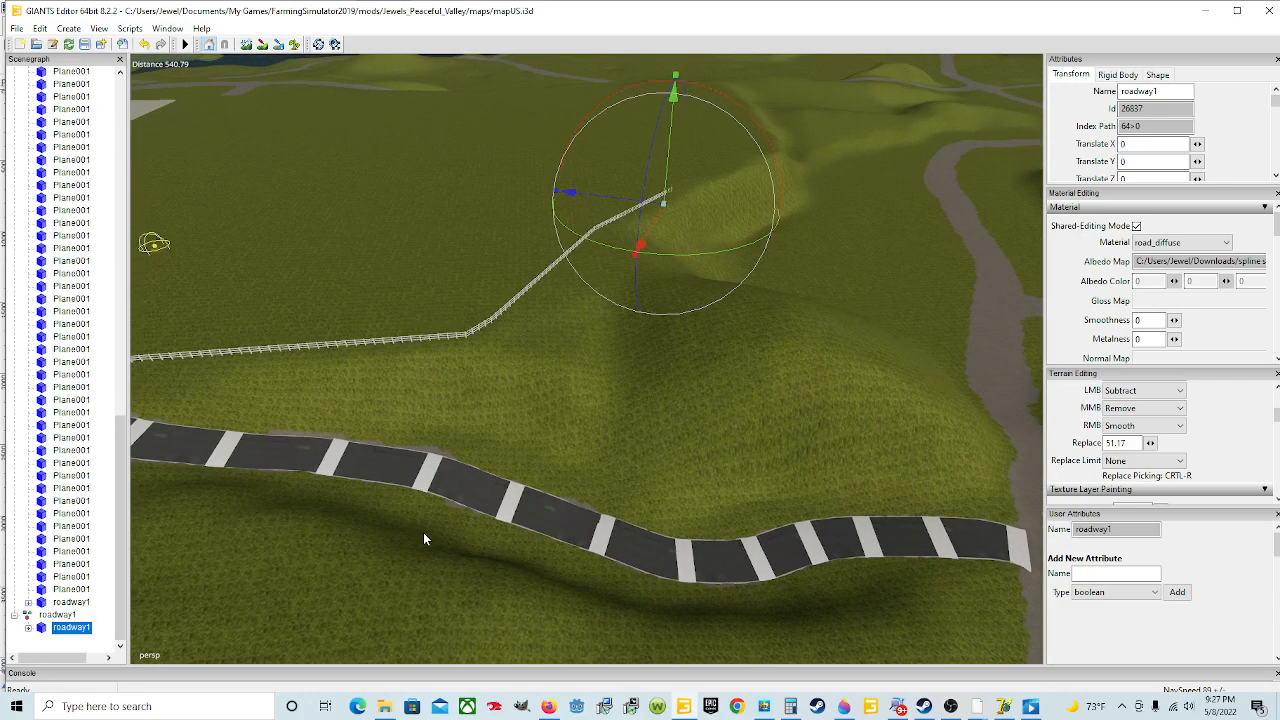
left_click_drag(534, 510, 708, 496)
scroll(422, 415, "up", 10)
scroll(422, 415, "up", 4)
scroll(506, 393, "up", 6)
scroll(707, 430, "down", 2)
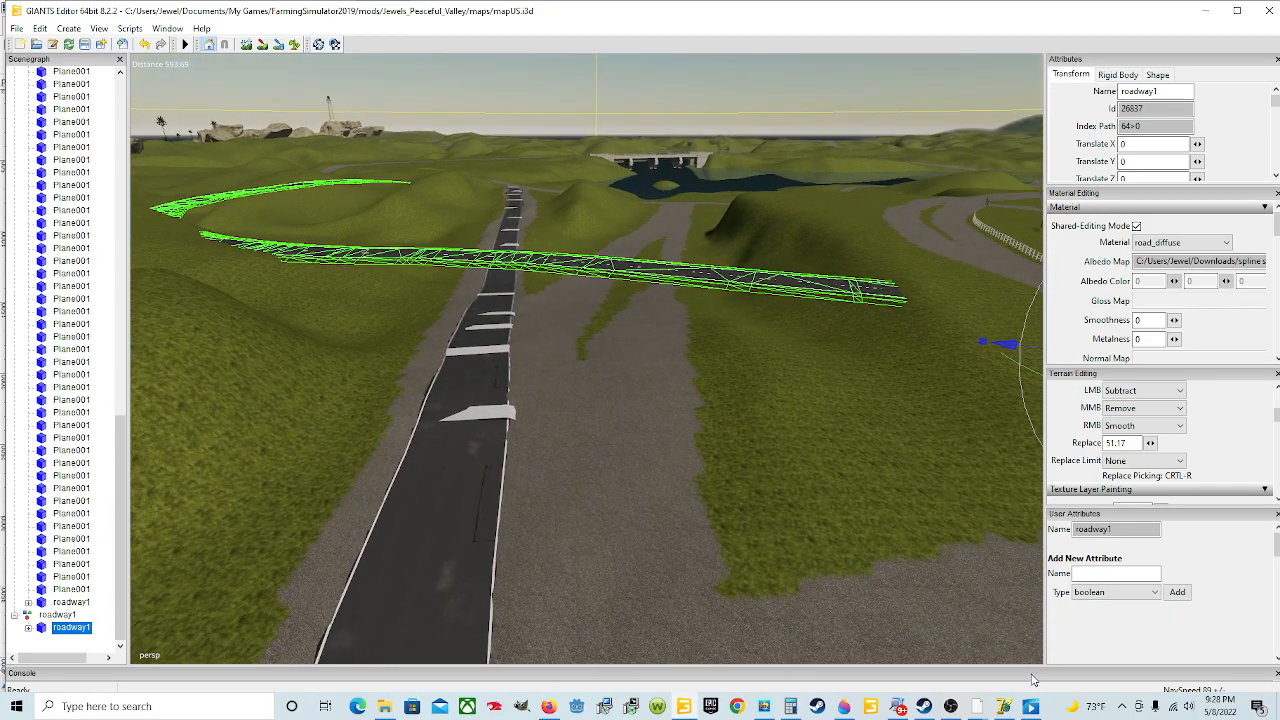
left_click(1030, 706)
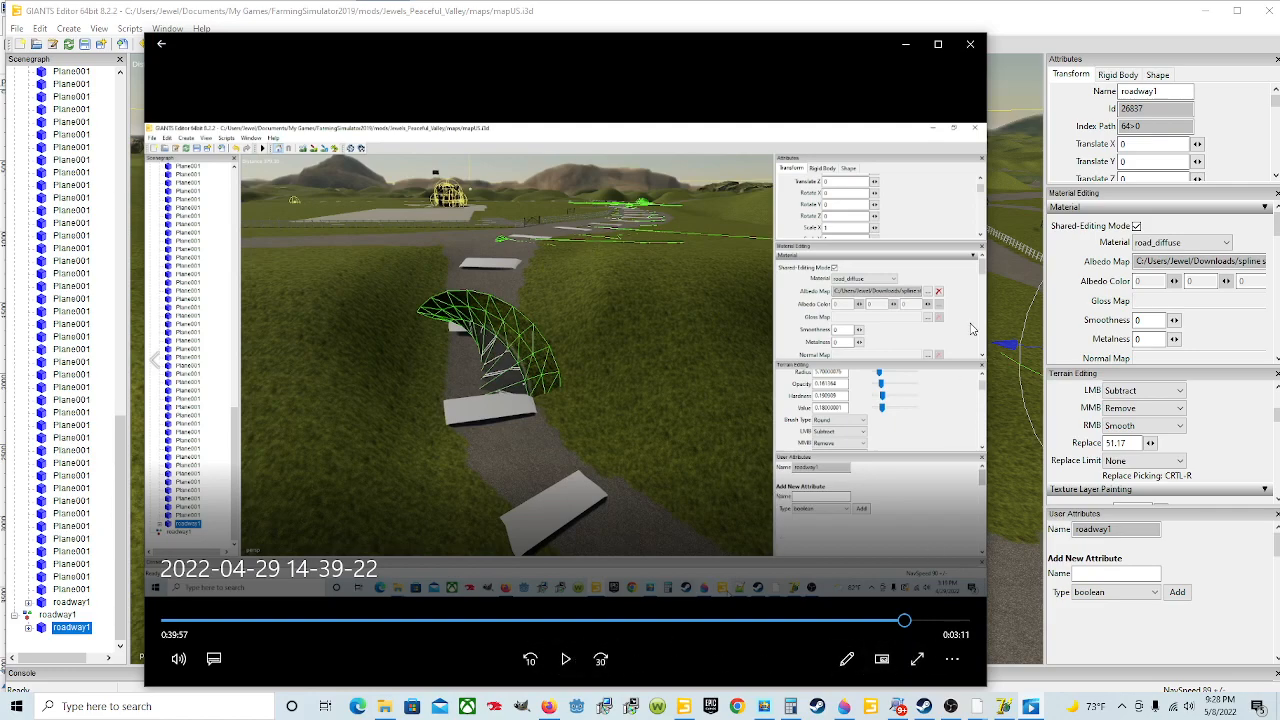
left_click(904, 47)
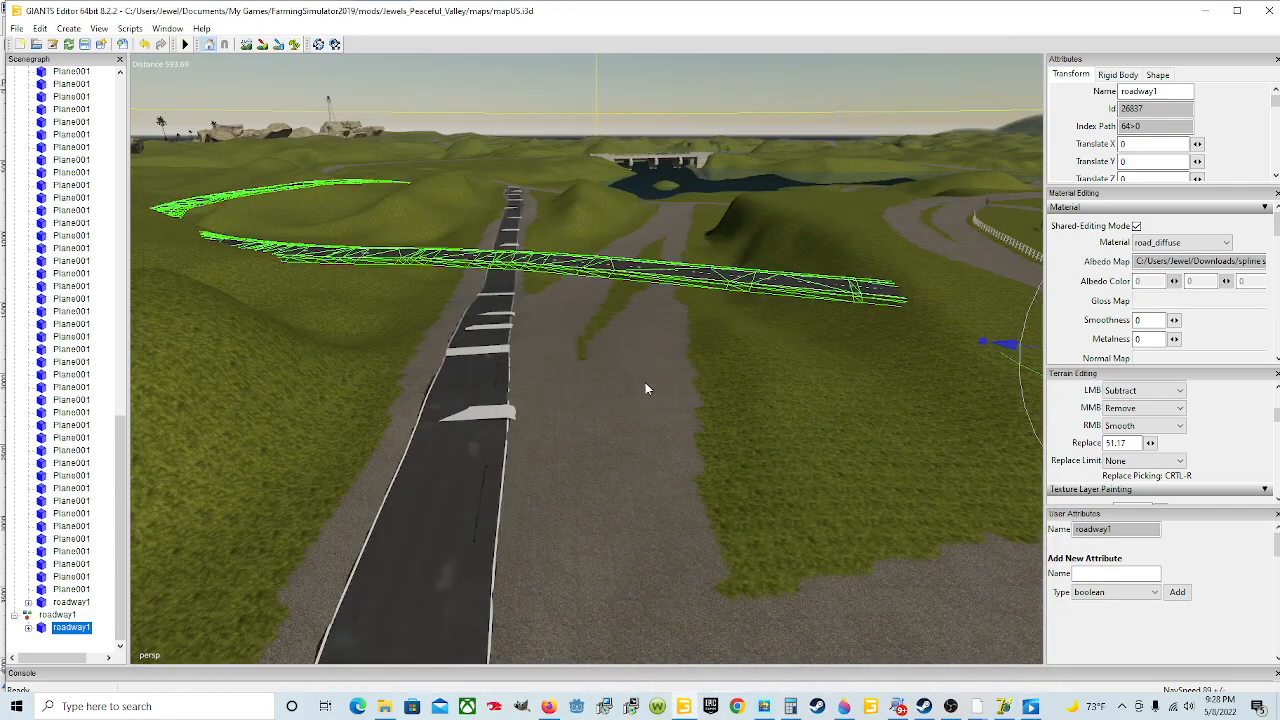
Examine the white crosspieces and the road's edges up close where the surface meets the gravel terrain.
left_click_drag(585, 432, 551, 479)
left_click_drag(706, 405, 682, 279)
left_click_drag(743, 325, 727, 442)
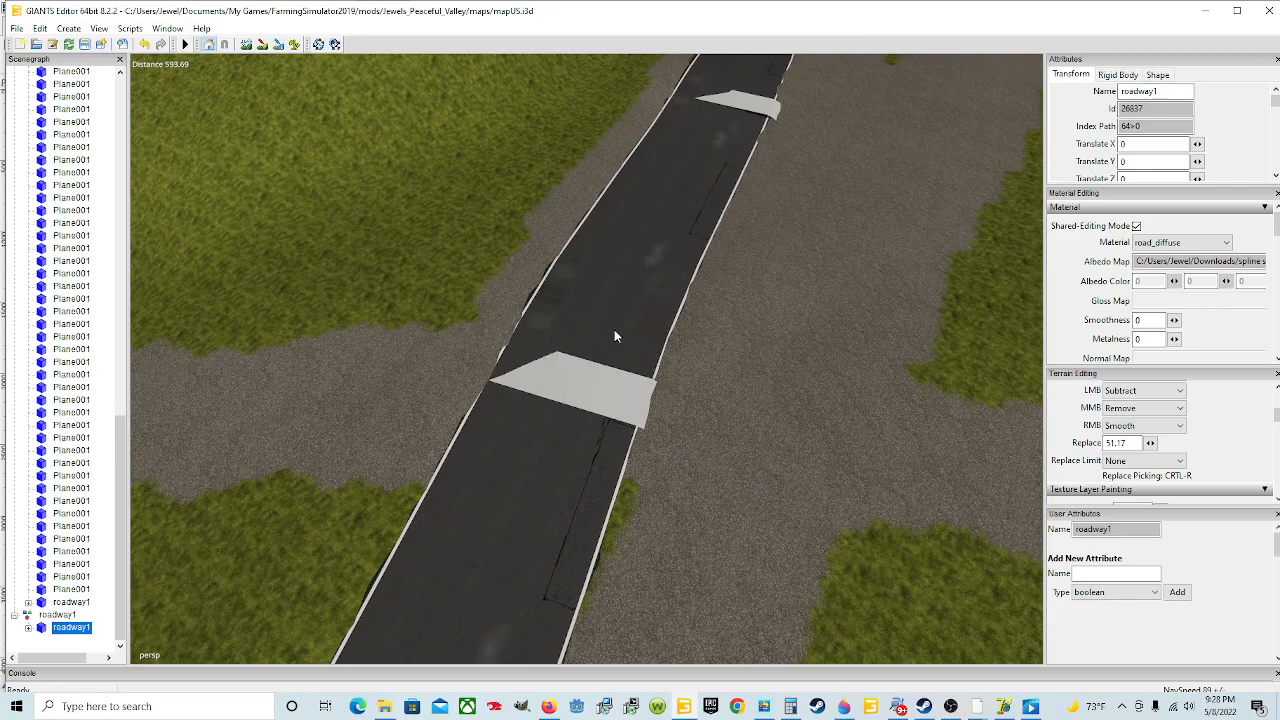
left_click_drag(713, 137, 756, 99)
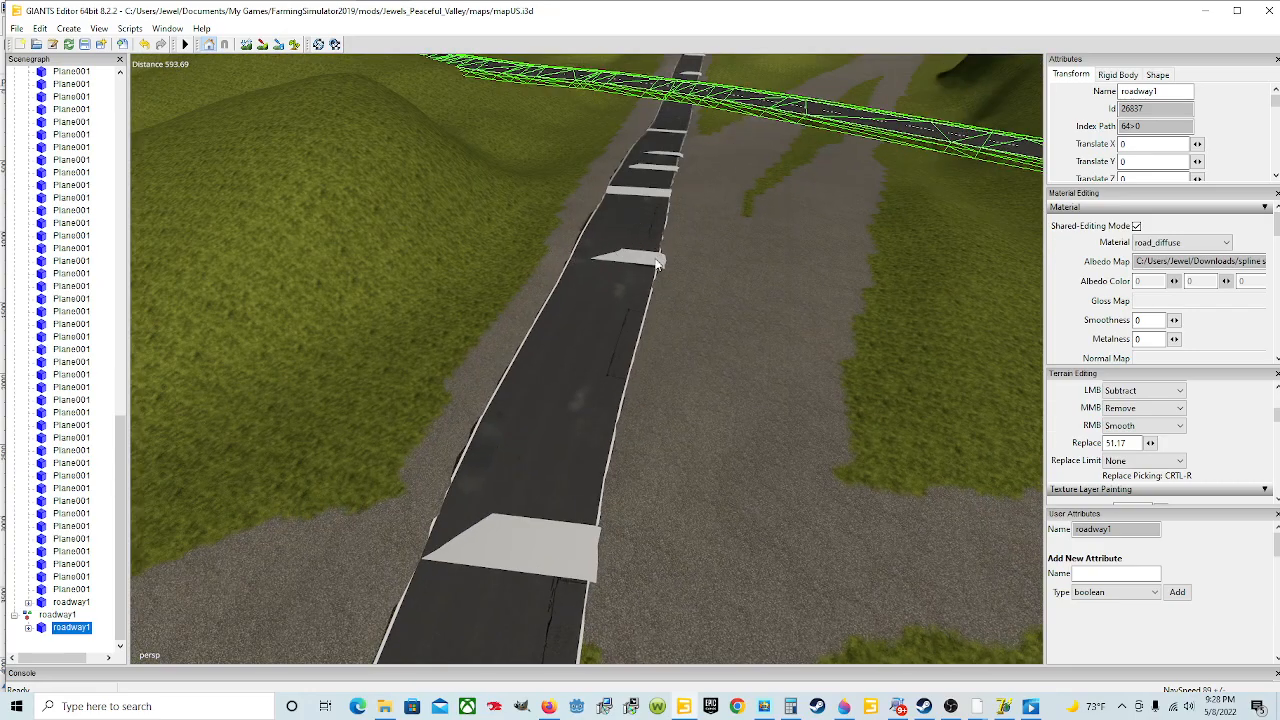
scroll(609, 266, "up", 10)
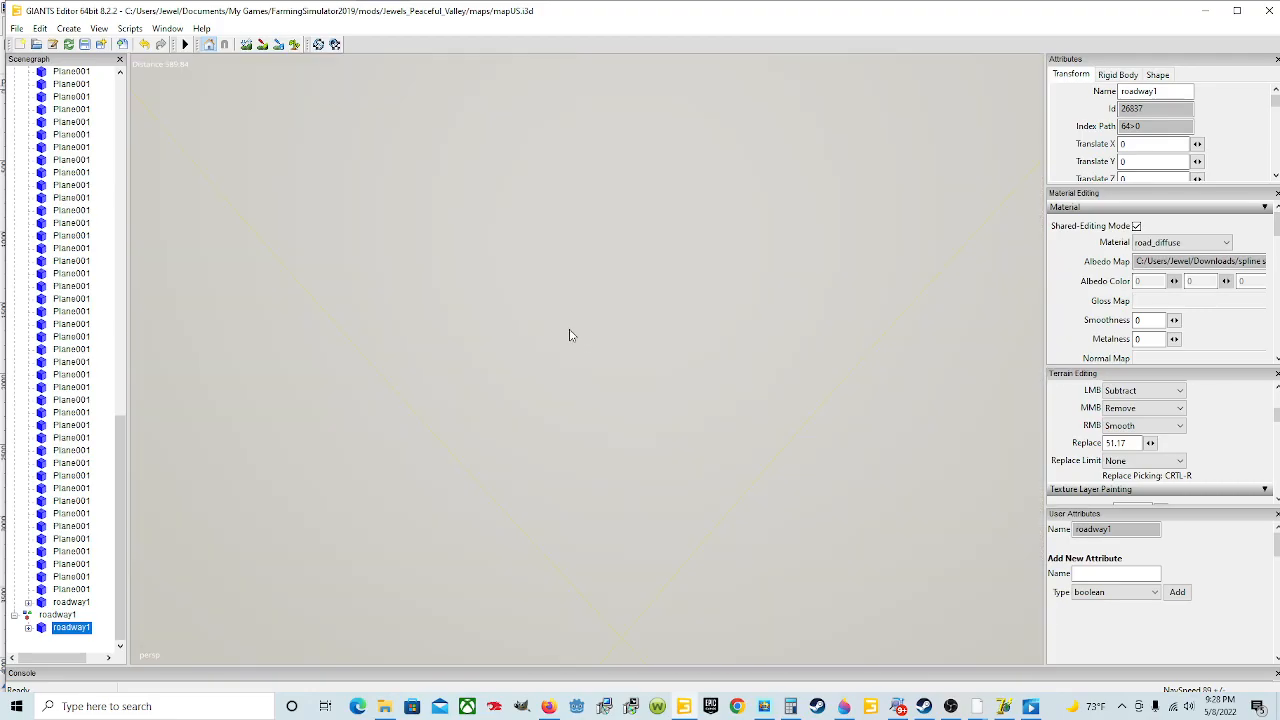
right_click(569, 335)
left_click(566, 277)
scroll(564, 274, "down", 5)
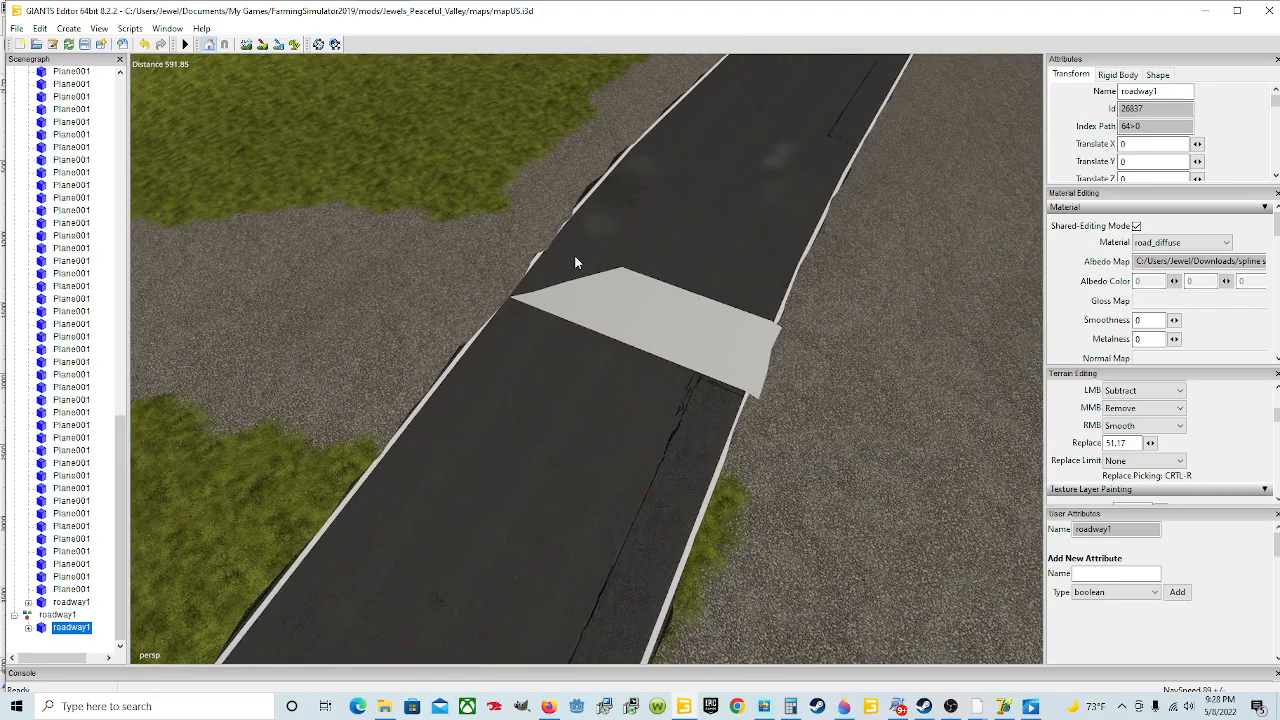
scroll(540, 296, "up", 8)
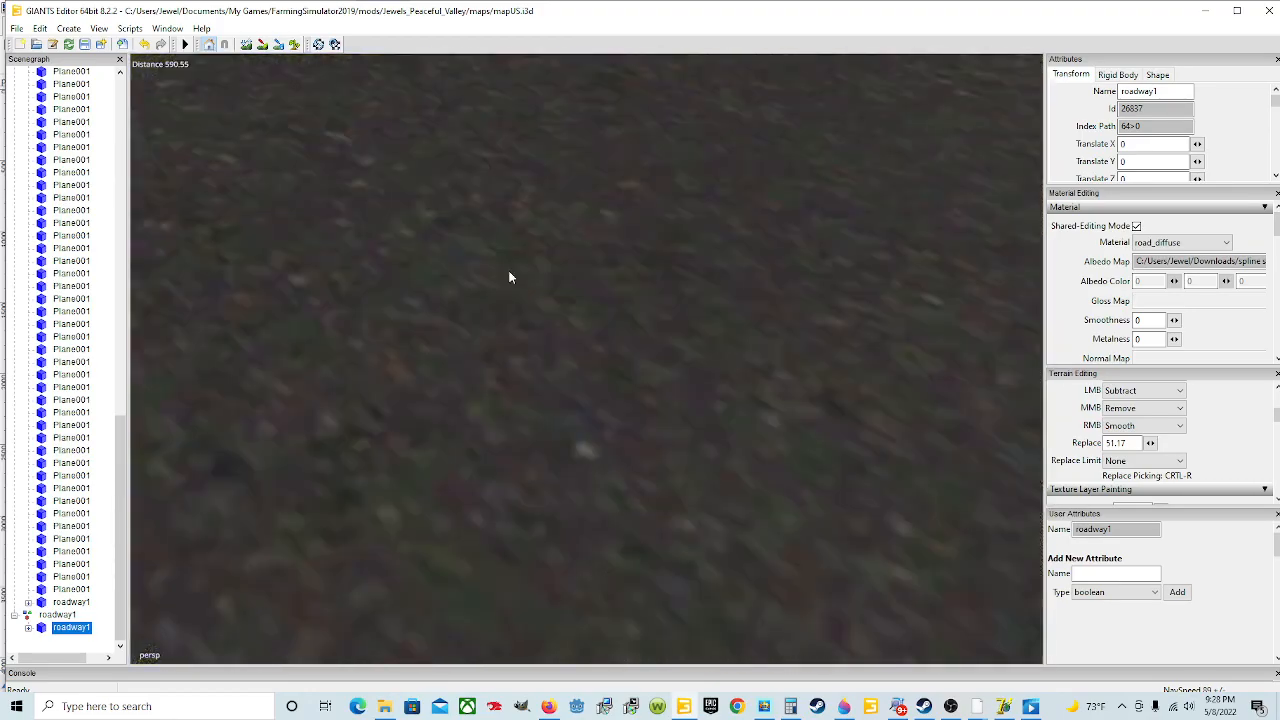
scroll(498, 272, "down", 3)
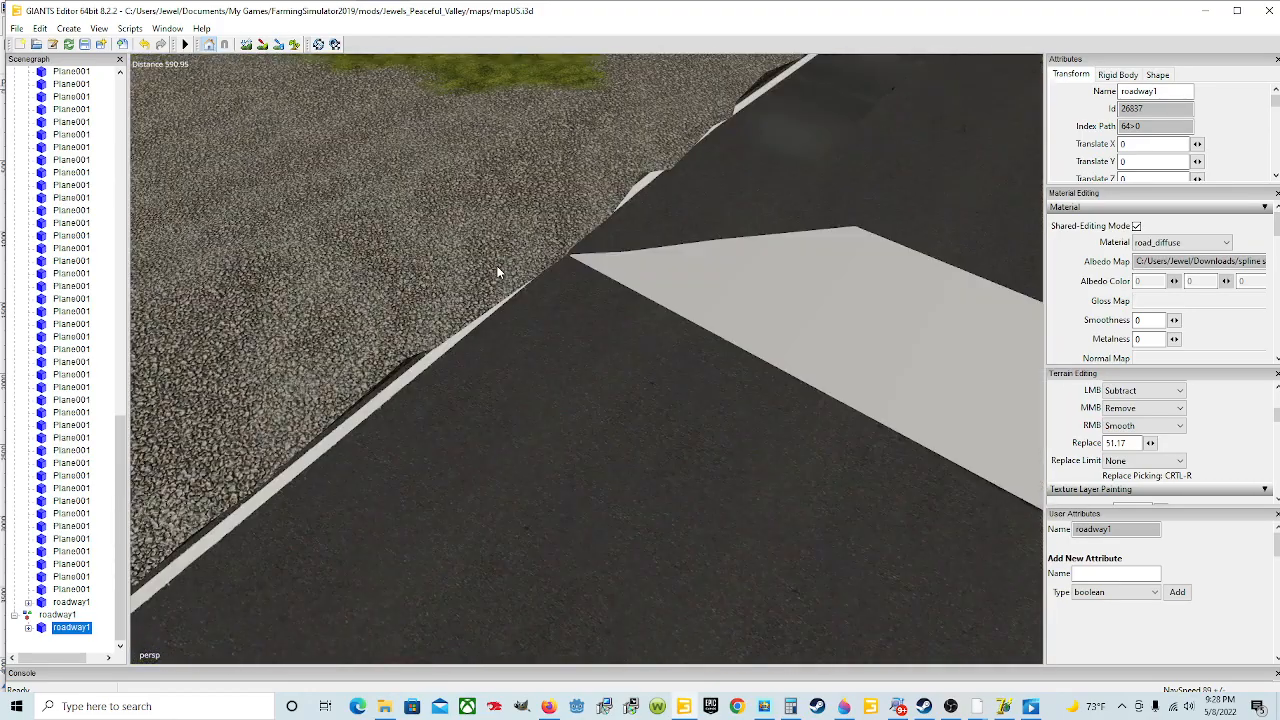
scroll(498, 272, "down", 10)
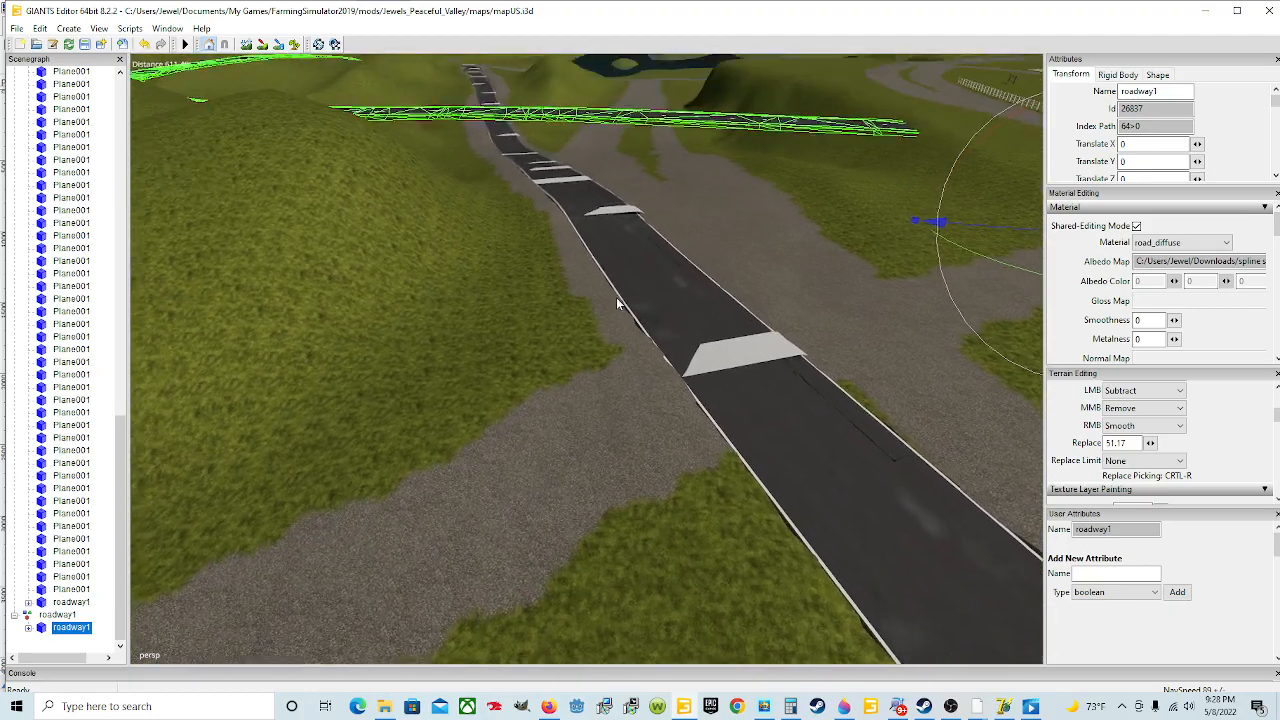
scroll(618, 304, "up", 4)
left_click_drag(617, 300, 744, 320)
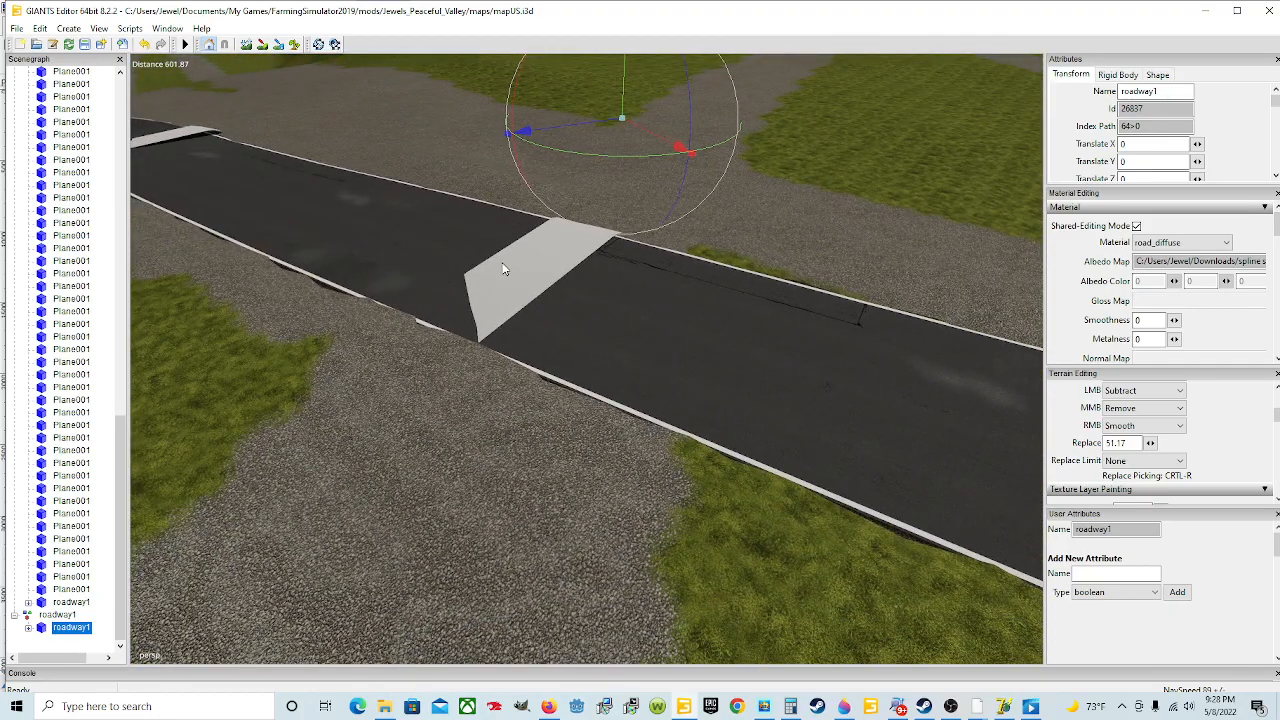
Select the white crosspiece plane near the gravel junction and look along the other planes down the road.
left_click_drag(504, 268, 533, 340)
left_click(540, 367)
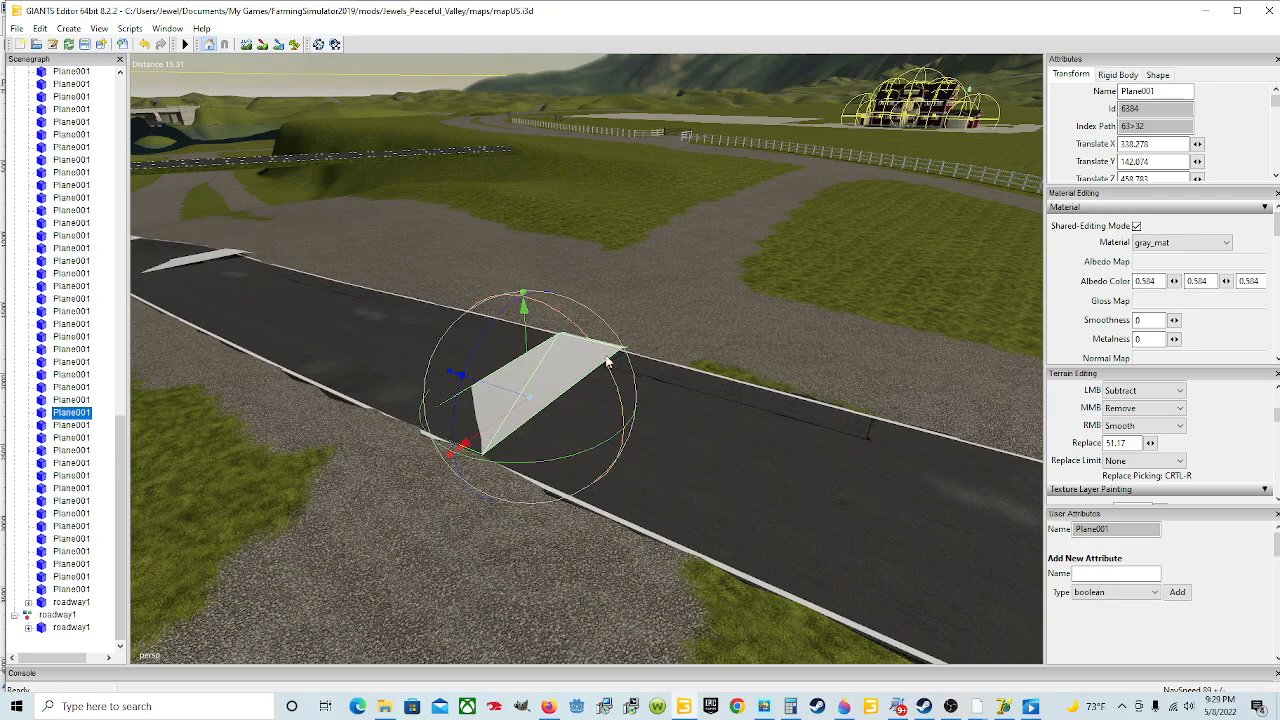
left_click_drag(551, 371, 478, 356)
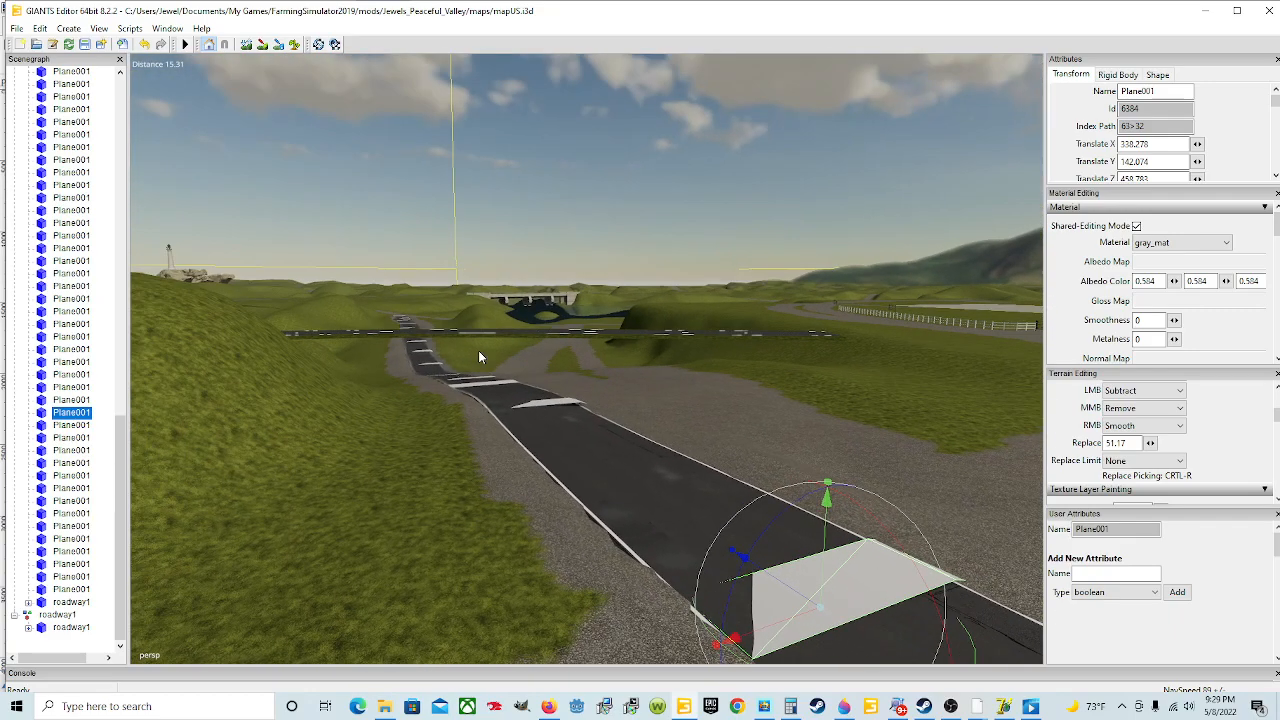
left_click_drag(516, 405, 417, 484)
scroll(562, 432, "up", 3)
left_click_drag(668, 461, 755, 448)
scroll(728, 424, "up", 3)
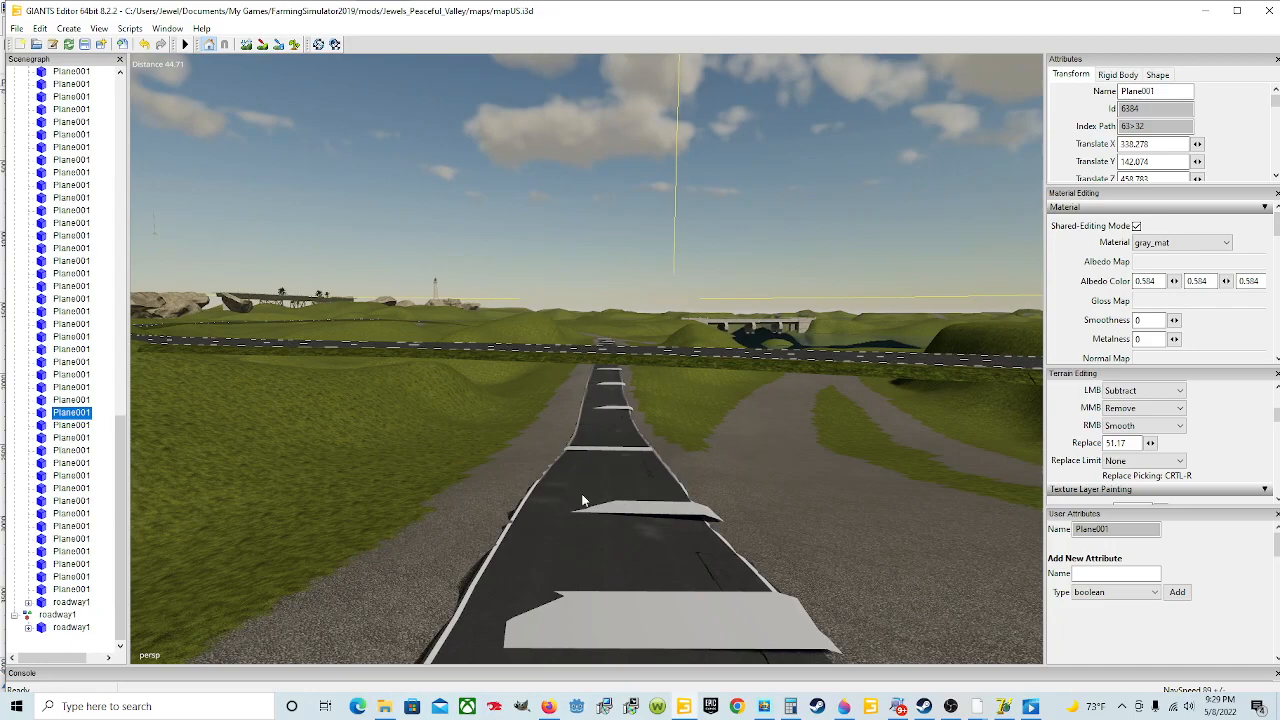
scroll(728, 484, "up", 5)
scroll(702, 482, "up", 3)
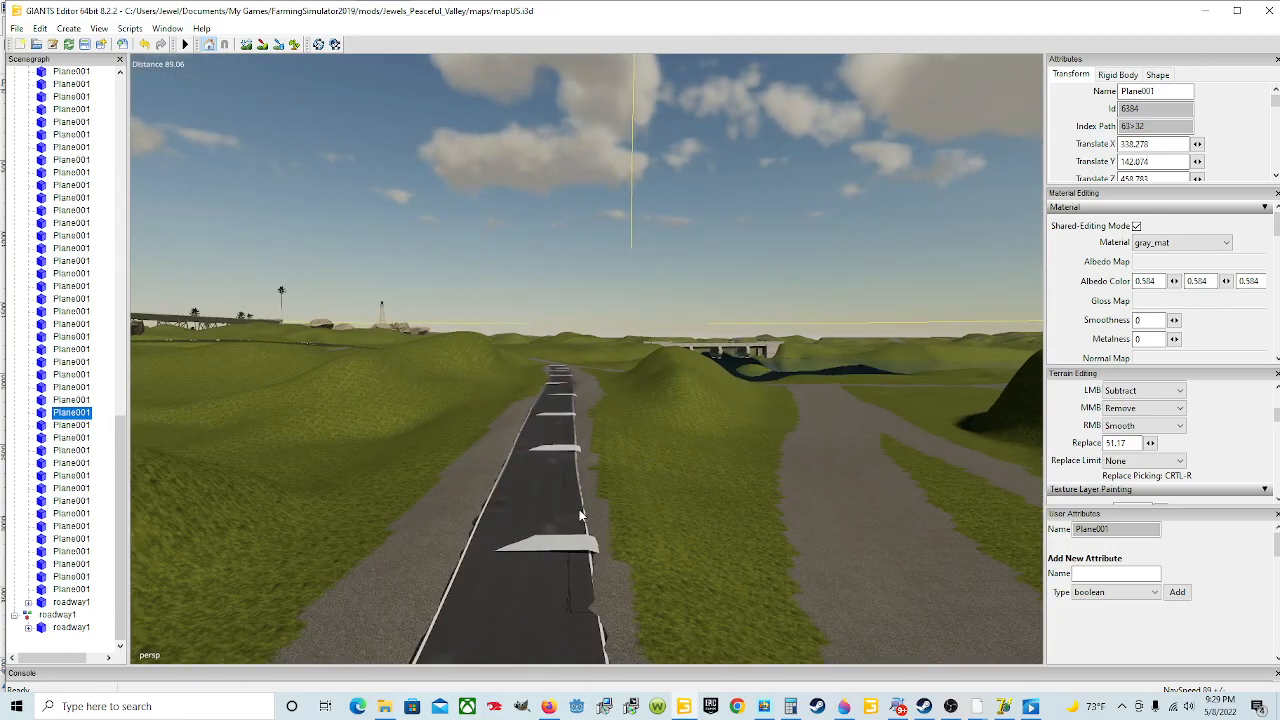
scroll(590, 518, "up", 1)
Examine the older road's surface and edges against the gravel, looking in both directions along it.
left_click_drag(590, 519, 673, 467)
scroll(655, 475, "up", 2)
scroll(693, 415, "up", 2)
scroll(668, 403, "up", 2)
scroll(666, 399, "up", 4)
scroll(662, 474, "down", 2)
scroll(741, 441, "up", 1)
scroll(835, 428, "up", 2)
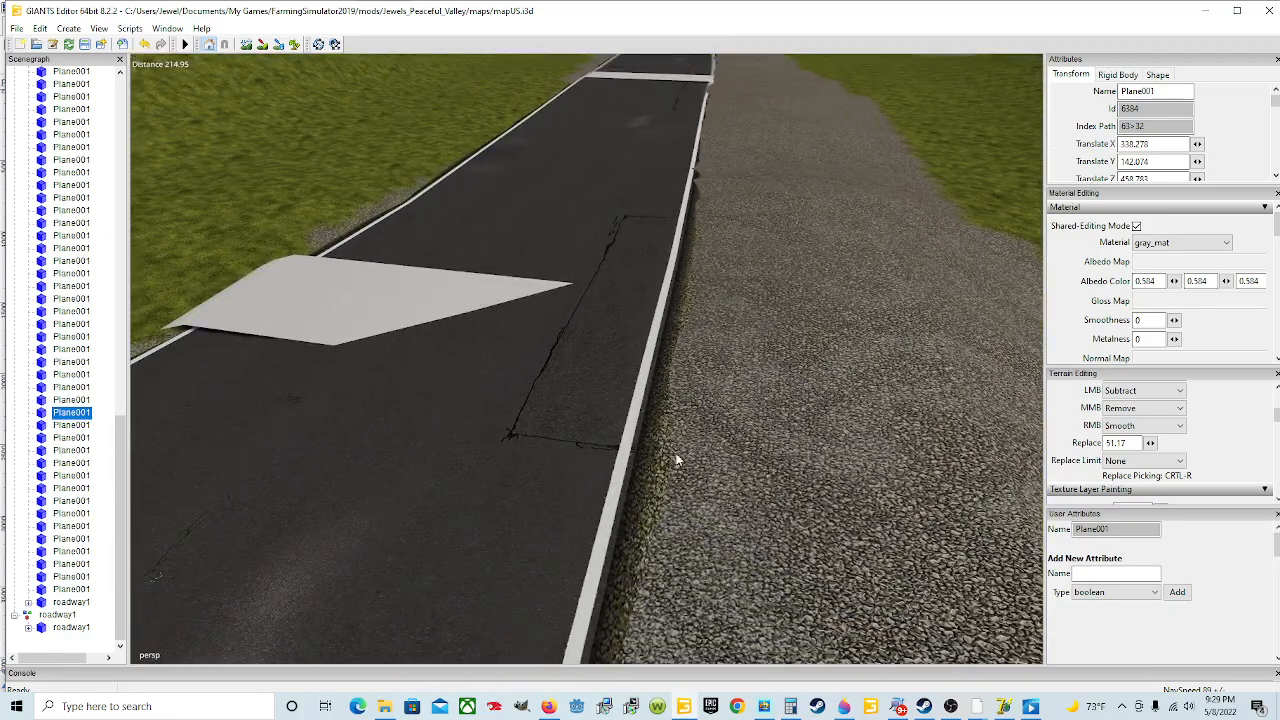
scroll(767, 372, "down", 2)
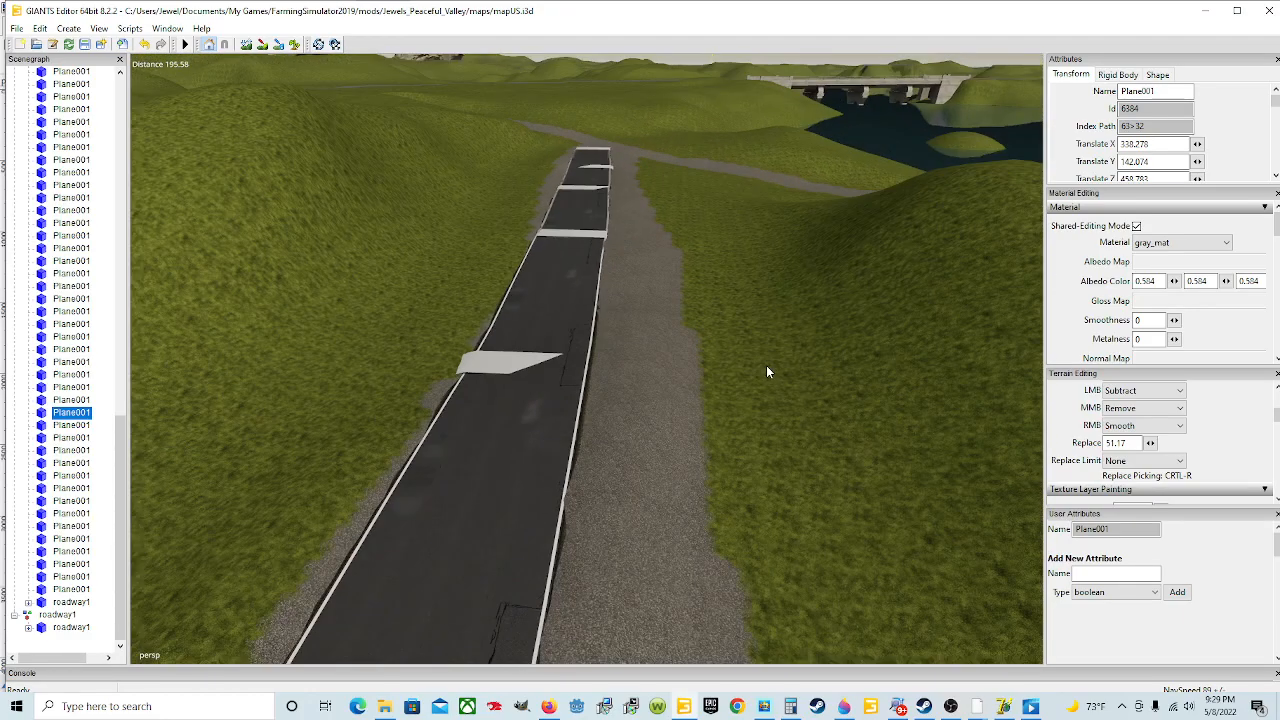
left_click_drag(603, 429, 466, 545)
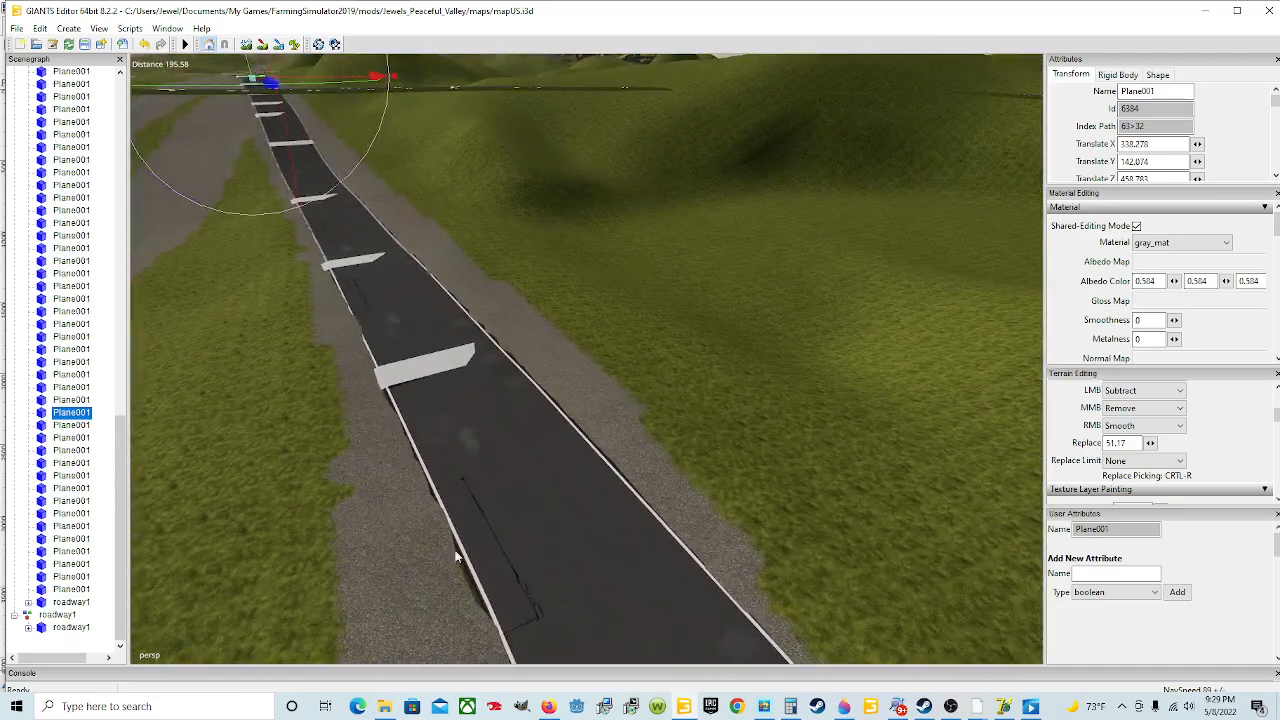
left_click_drag(524, 420, 474, 478)
scroll(462, 445, "up", 4)
left_click_drag(498, 425, 603, 491)
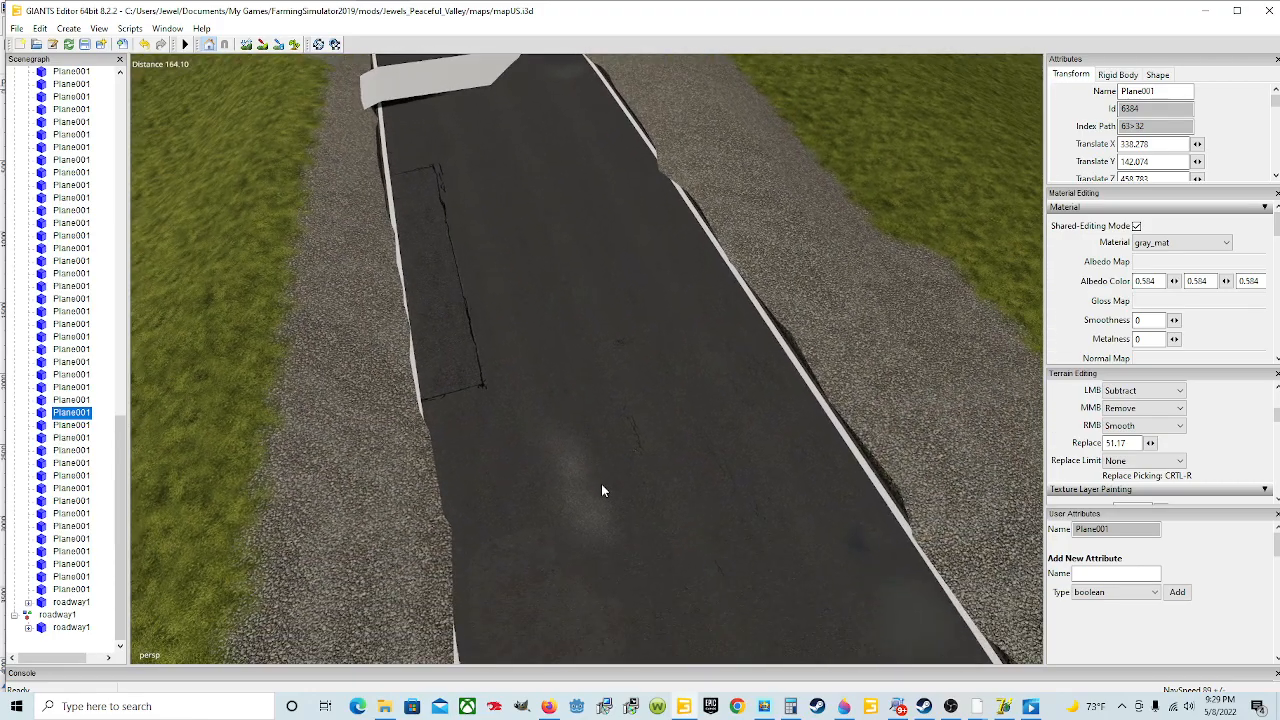
Examine the dashed-line road with grass verges where it crosses over the older road, from close up and from a distance.
scroll(603, 491, "down", 3)
left_click_drag(689, 523, 871, 511)
scroll(660, 455, "down", 5)
scroll(597, 428, "up", 6)
left_click_drag(738, 436, 620, 475)
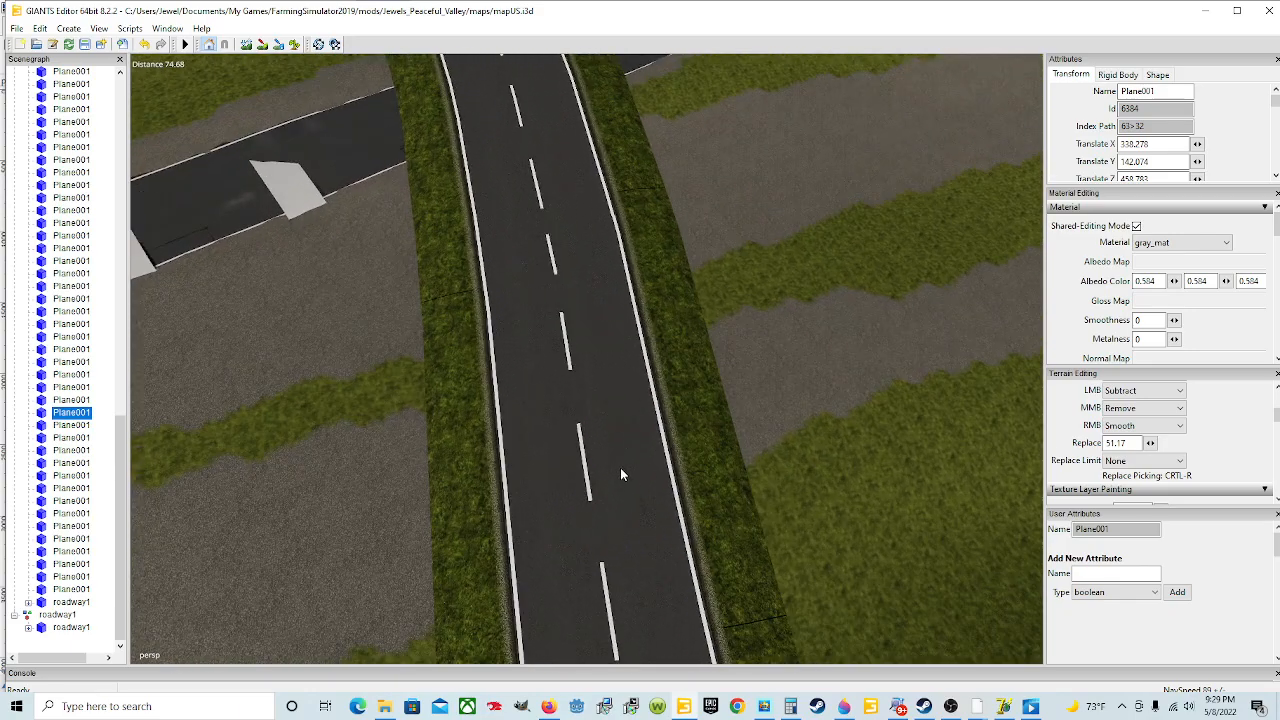
left_click_drag(548, 343, 611, 318)
scroll(650, 323, "up", 2)
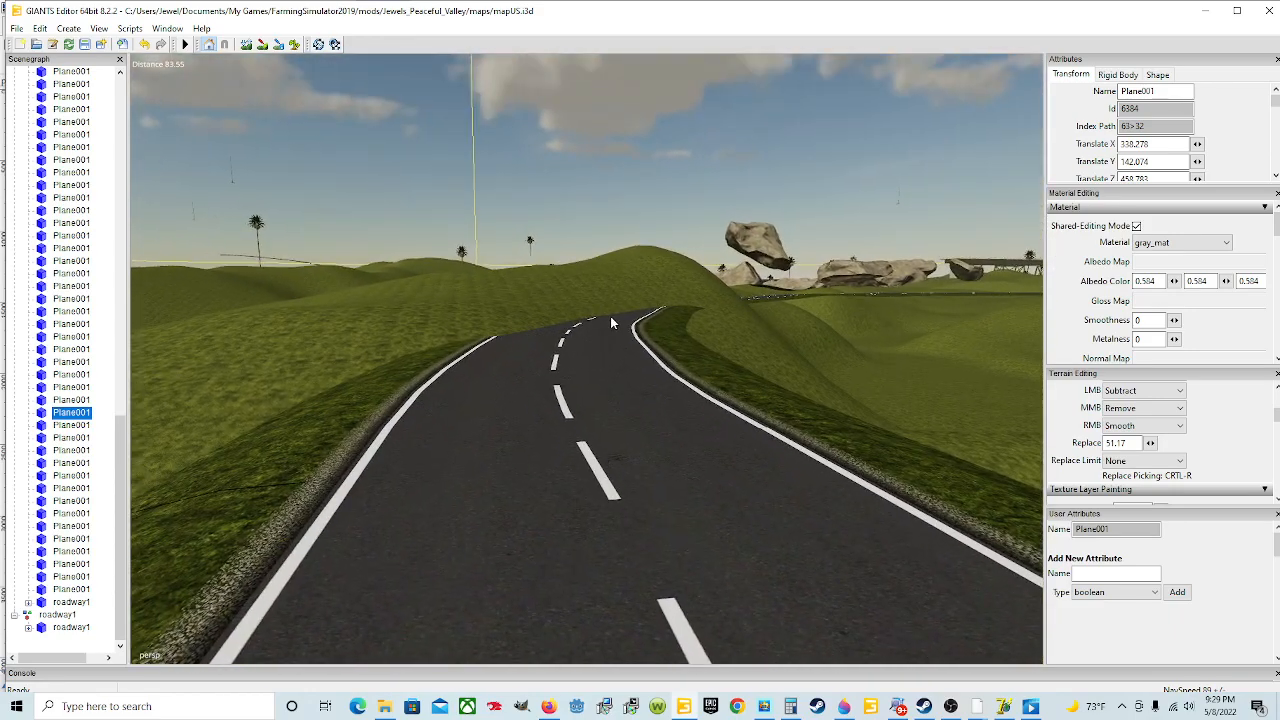
scroll(616, 337, "down", 3)
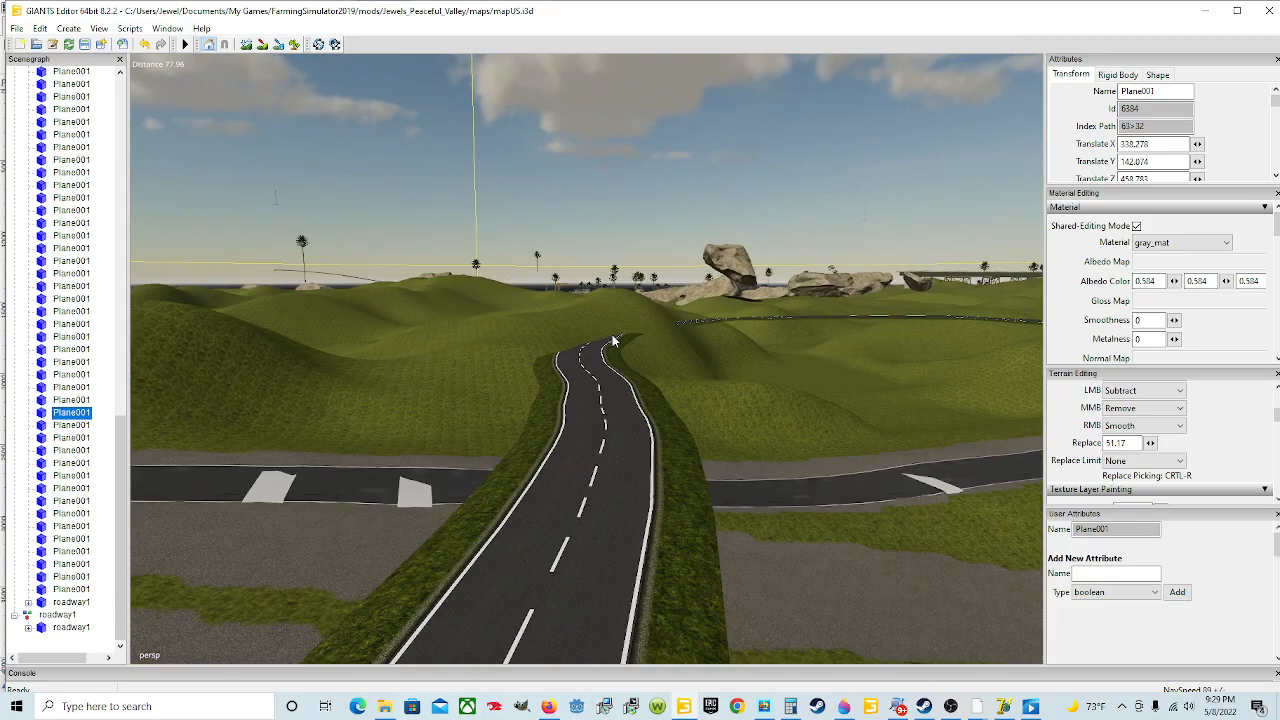
scroll(561, 317, "down", 3)
left_click_drag(600, 331, 589, 397)
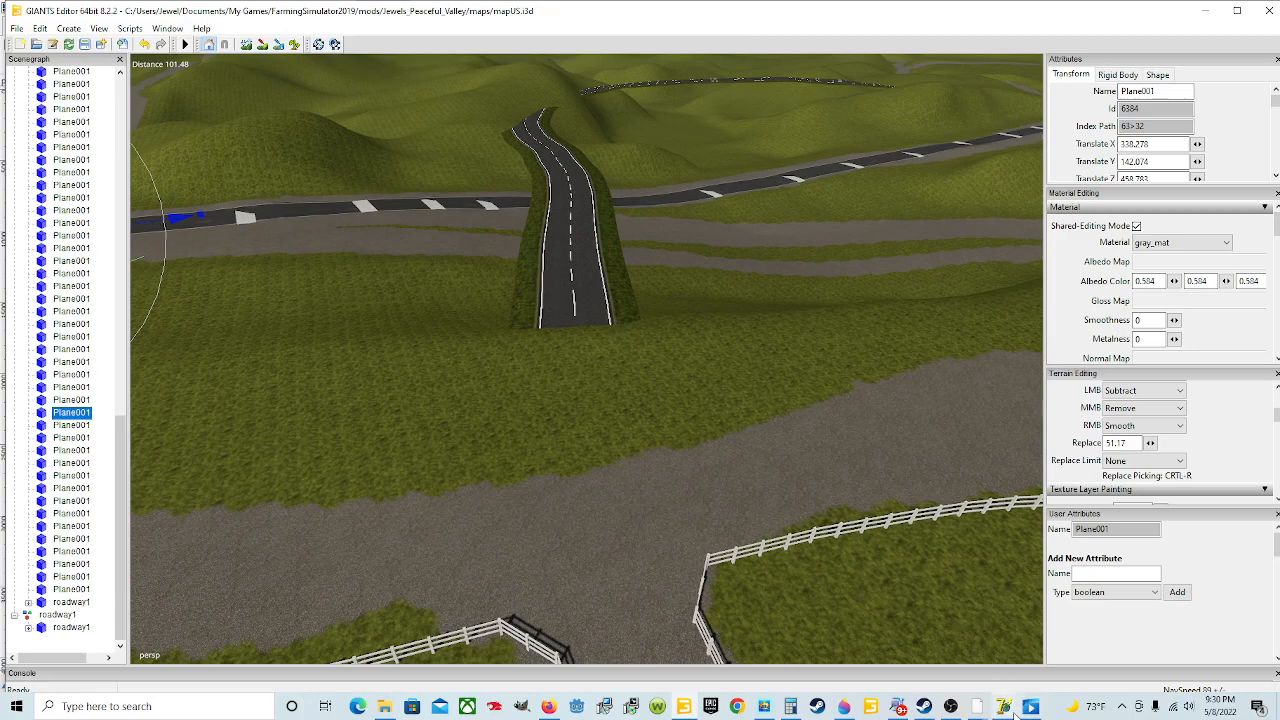
Switch to paint.net and show the Road_51.dds texture.
mouse_move(1003, 708)
mouse_move(958, 709)
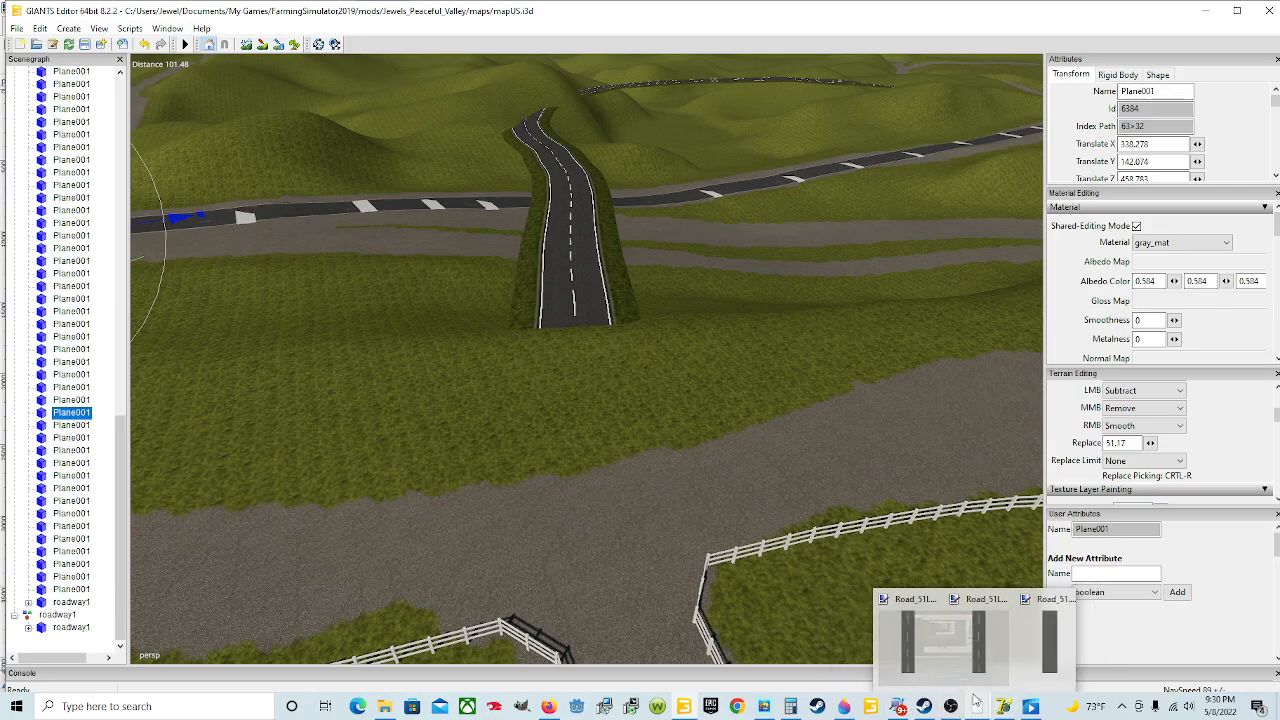
left_click(1038, 640)
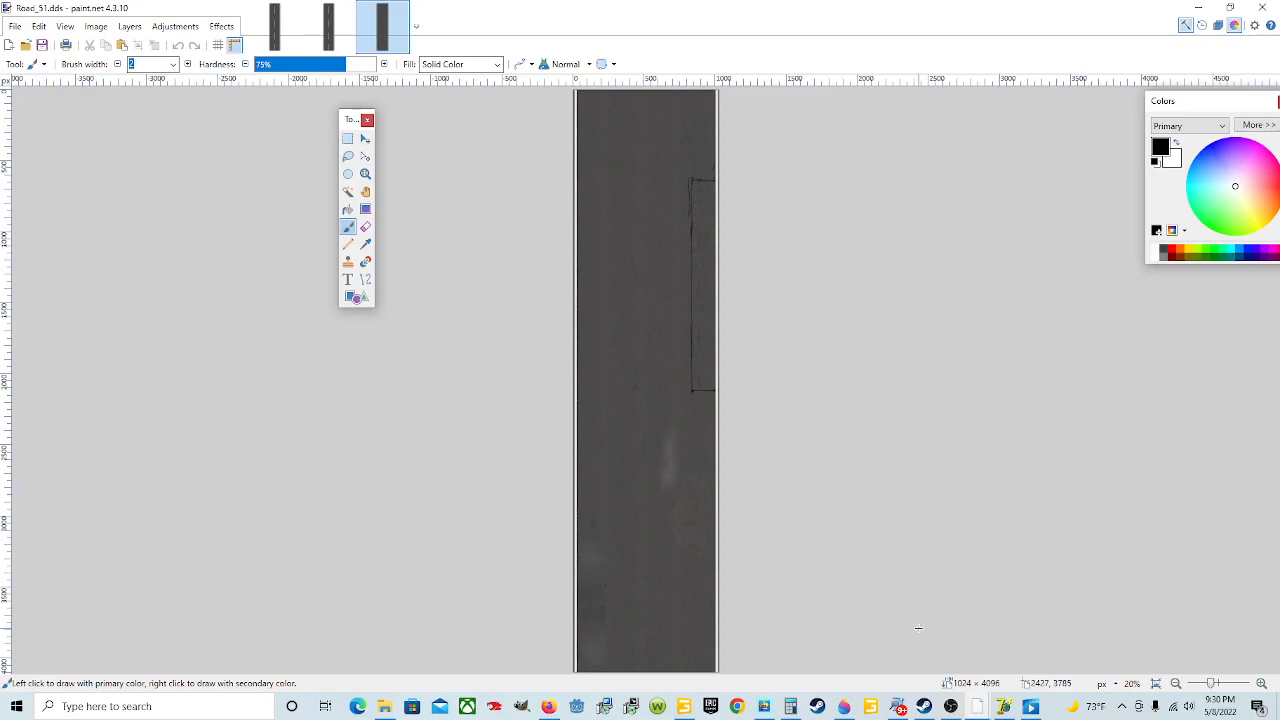
Switch to File Explorer and open the SplineStreetConstructor_1.64 folder inside "spline street constructor main one" in Downloads.
mouse_move(386, 708)
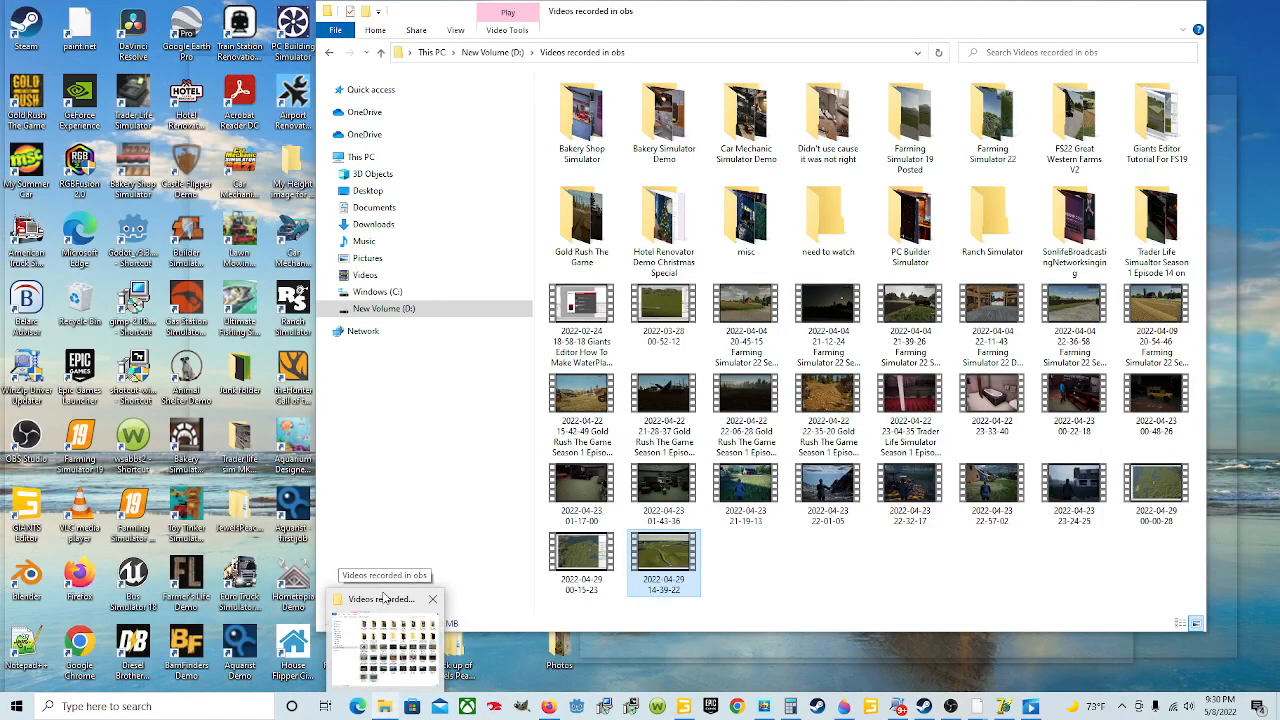
left_click(384, 598)
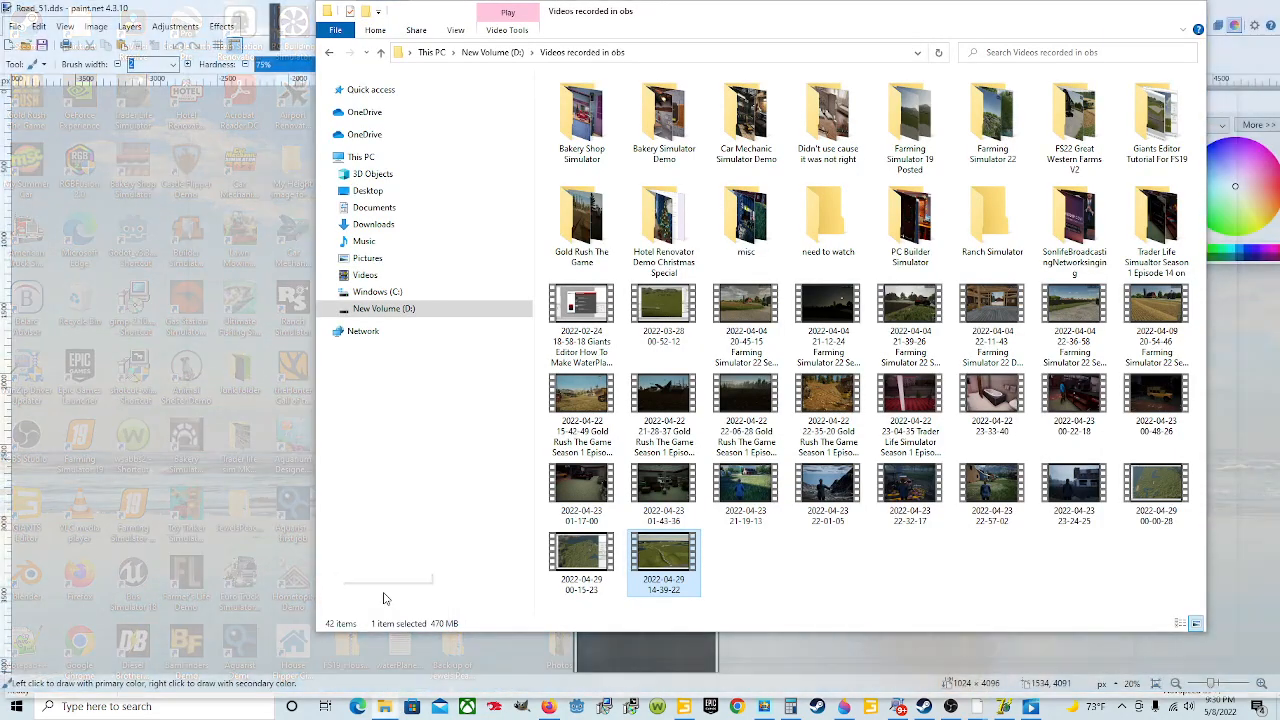
left_click(399, 230)
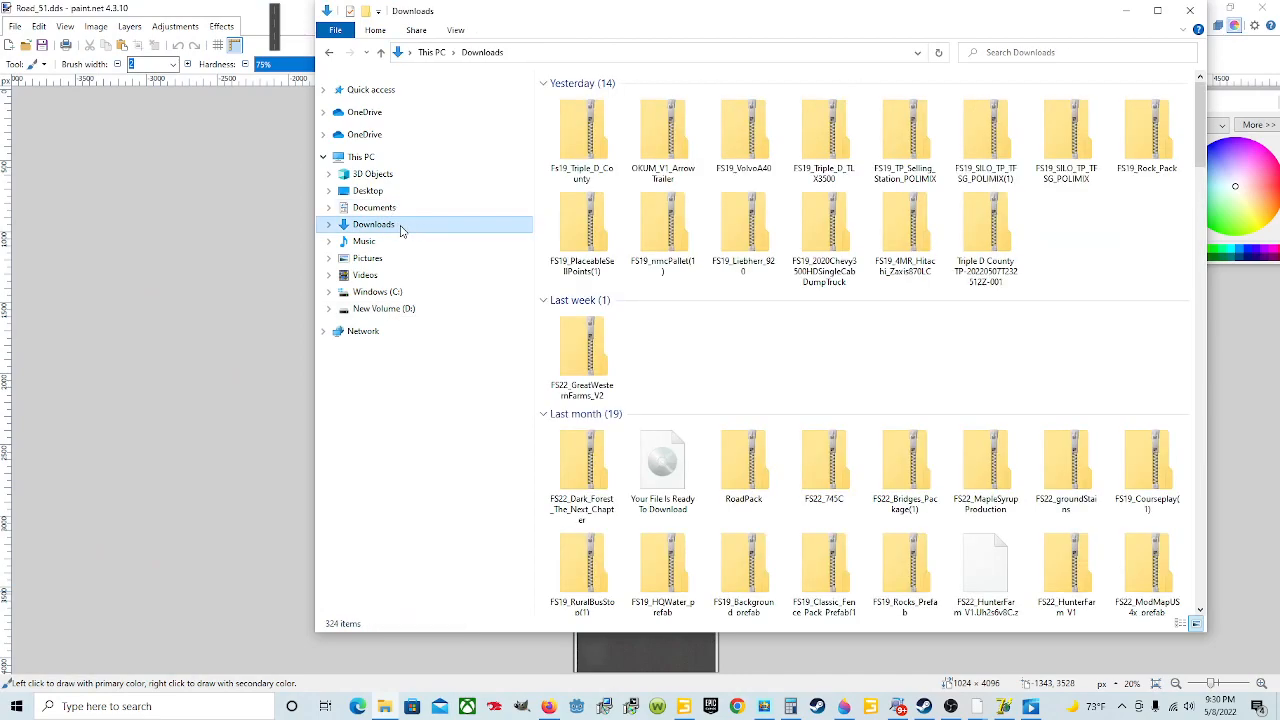
scroll(778, 293, "down", 6)
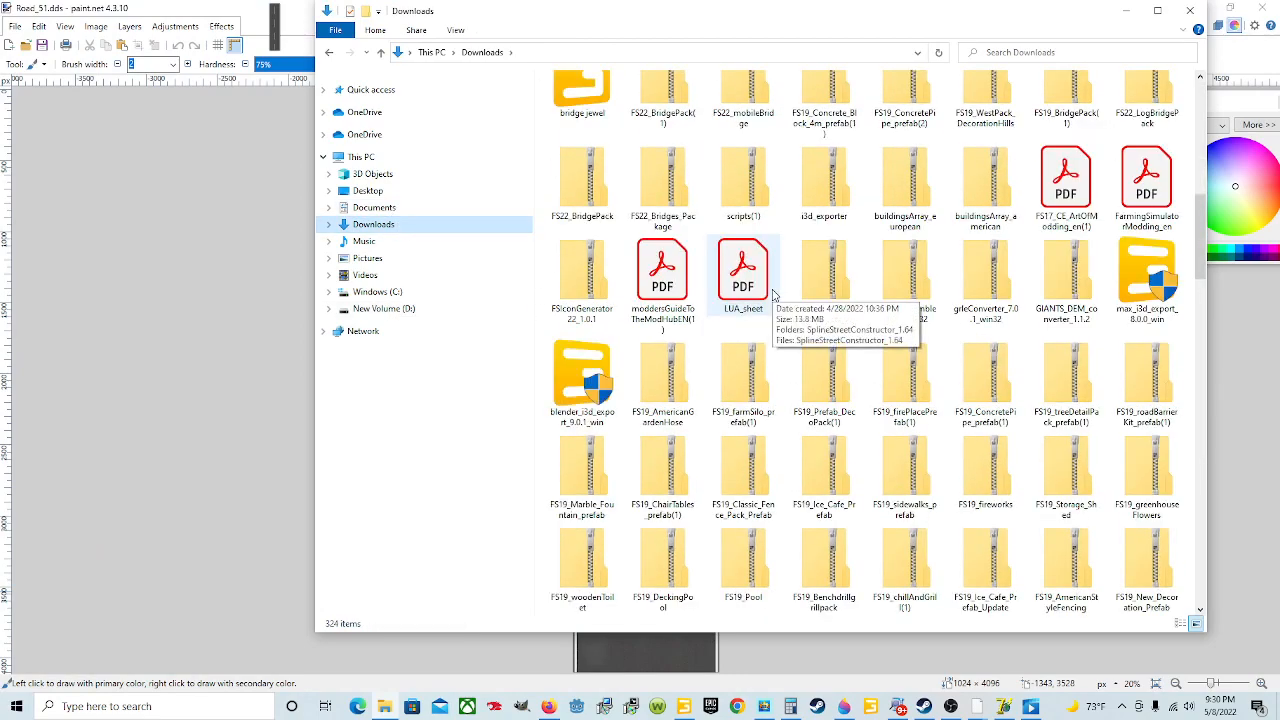
scroll(740, 360, "up", 1)
double_click(720, 165)
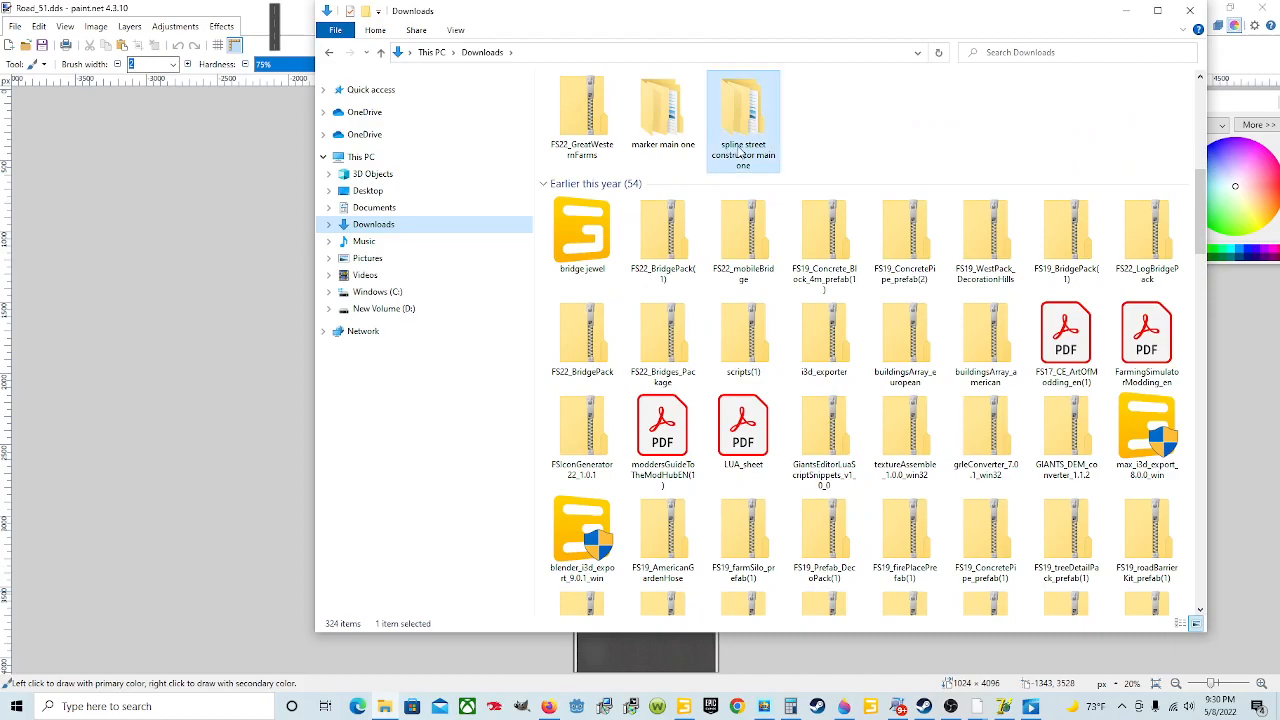
double_click(600, 104)
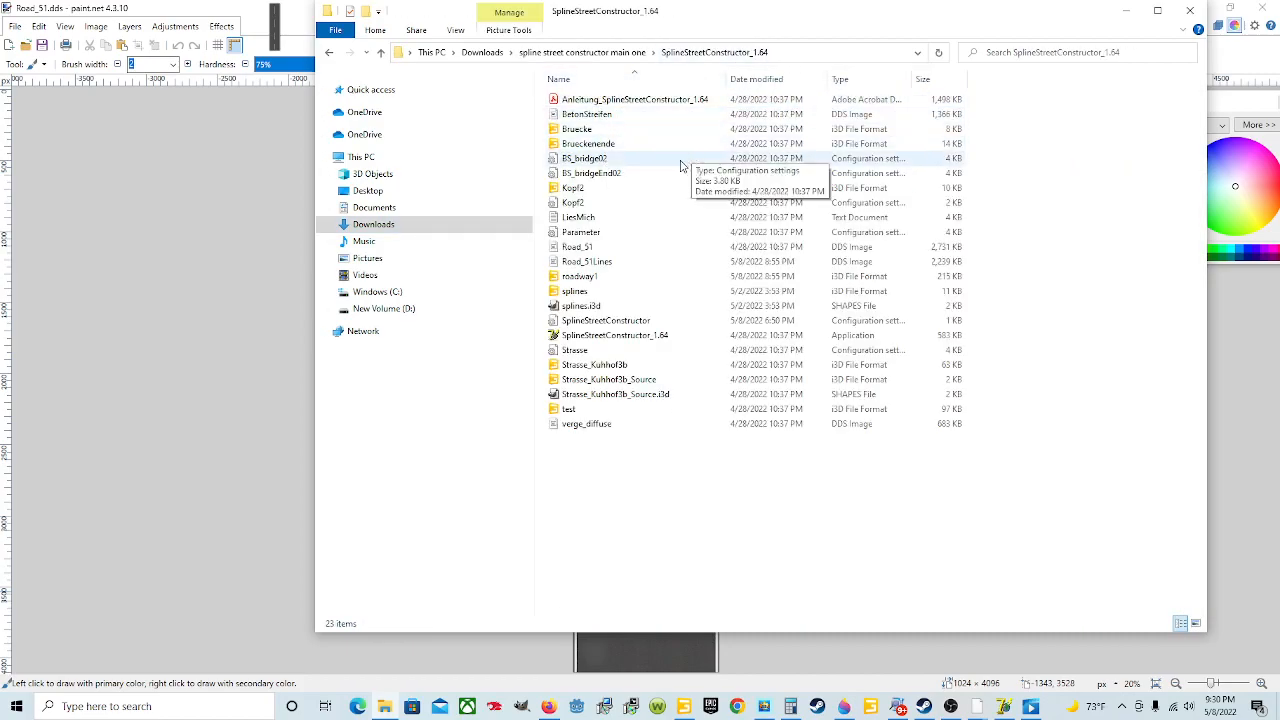
Open the Road_51 DDS image from the SplineStreetConstructor_1.64 folder in paint.net.
left_click(608, 252)
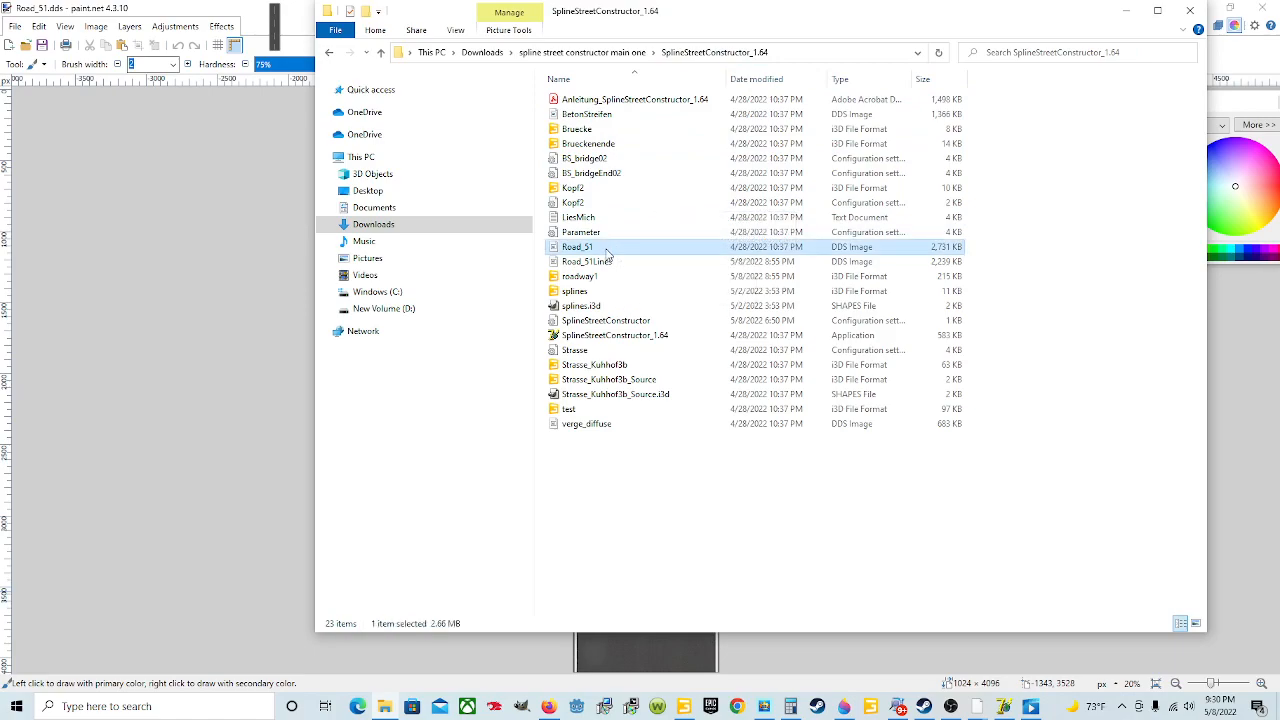
right_click(606, 251)
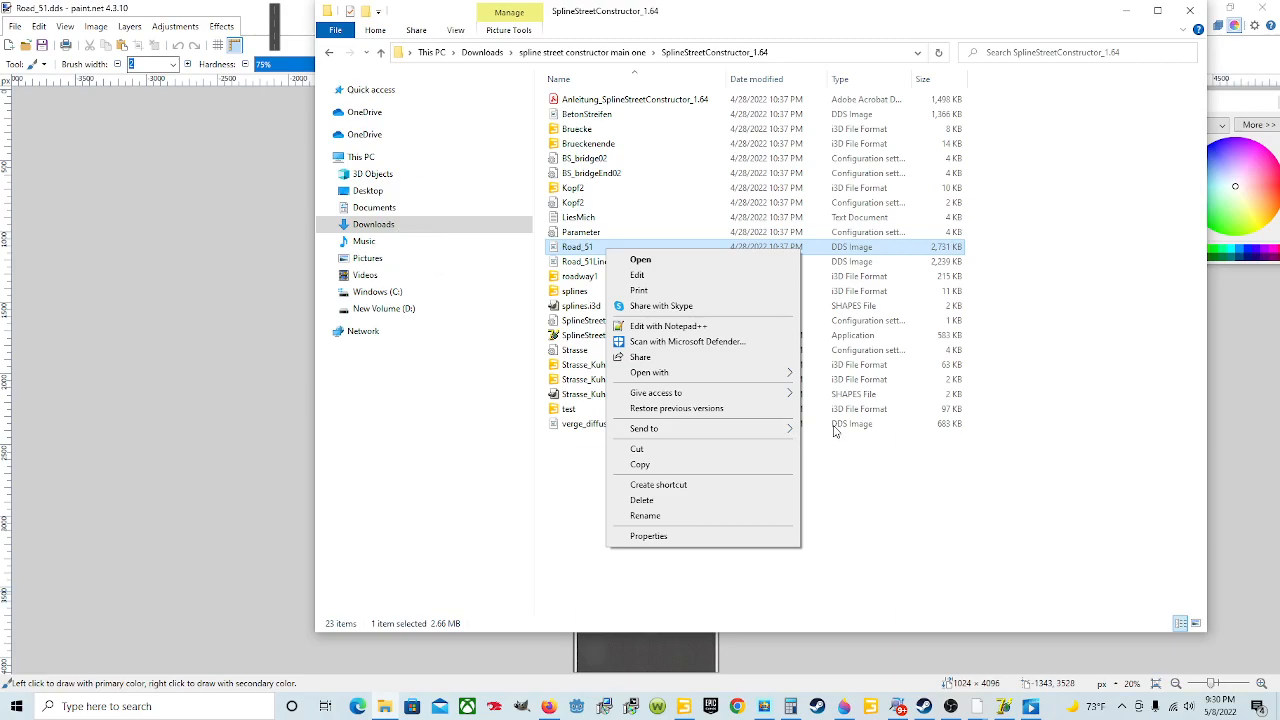
mouse_move(689, 434)
left_click(601, 247)
left_click(627, 250)
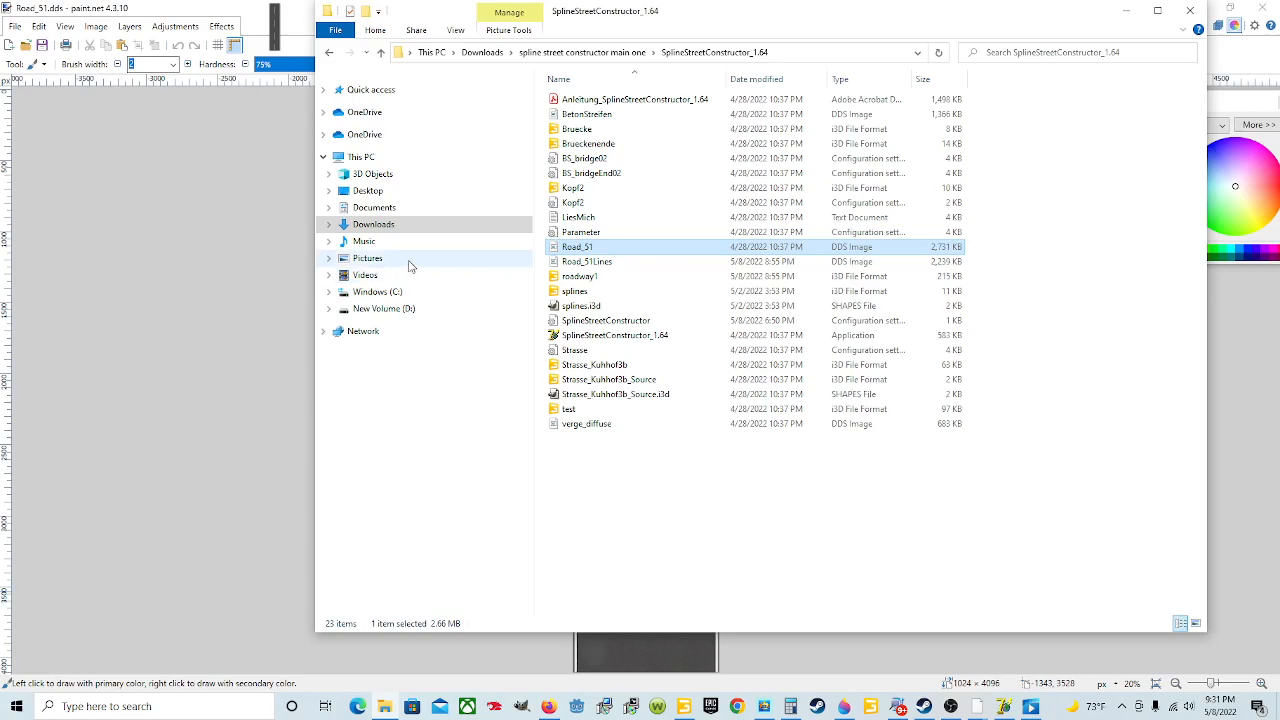
left_click(629, 250)
right_click(630, 255)
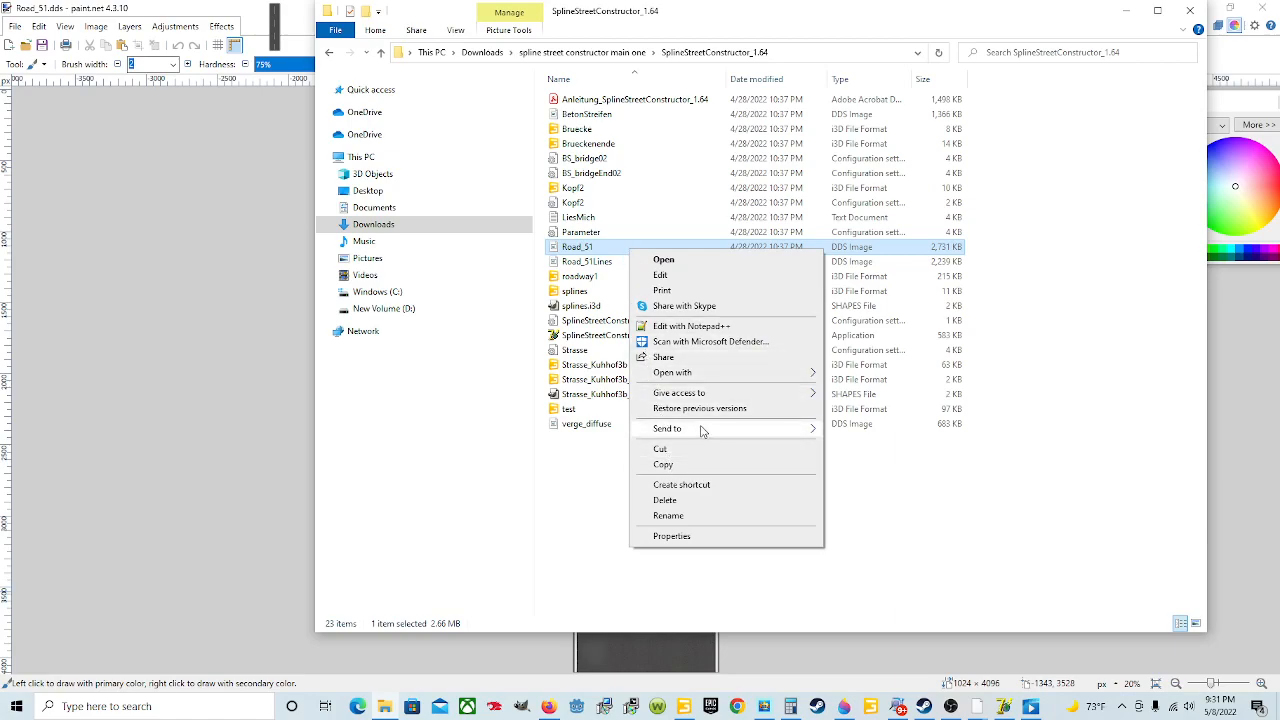
mouse_move(730, 380)
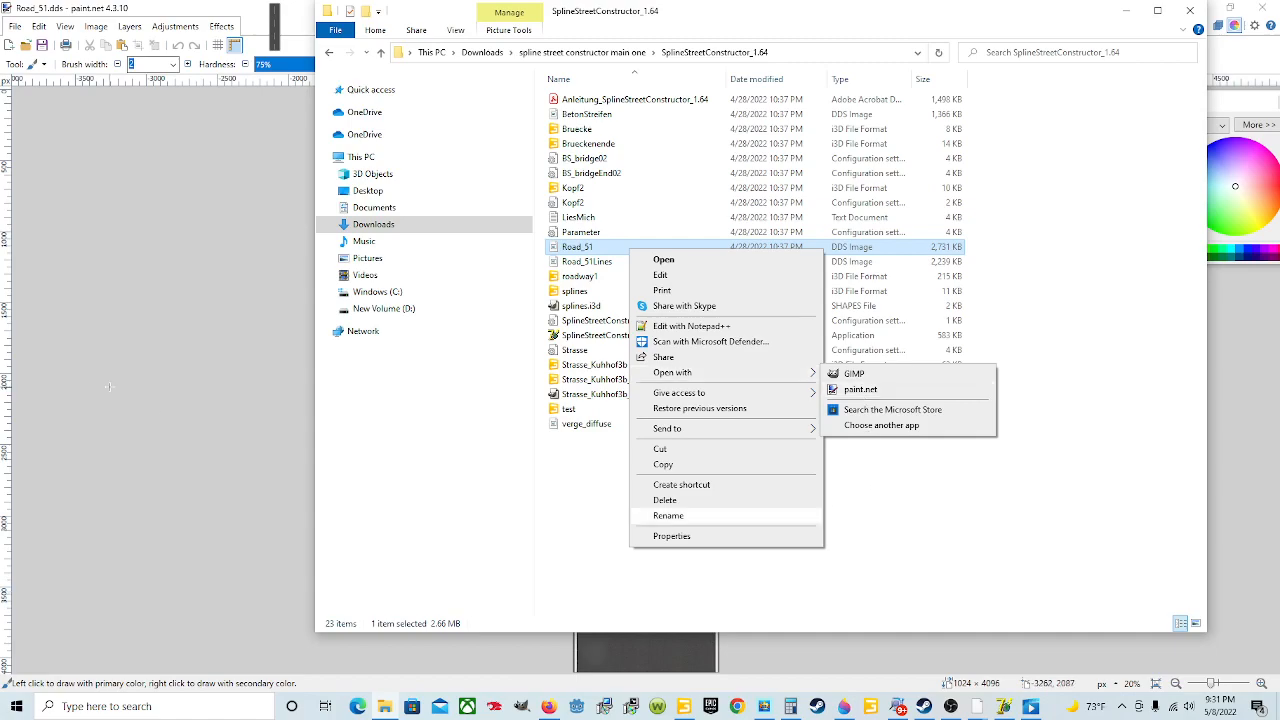
left_click(862, 390)
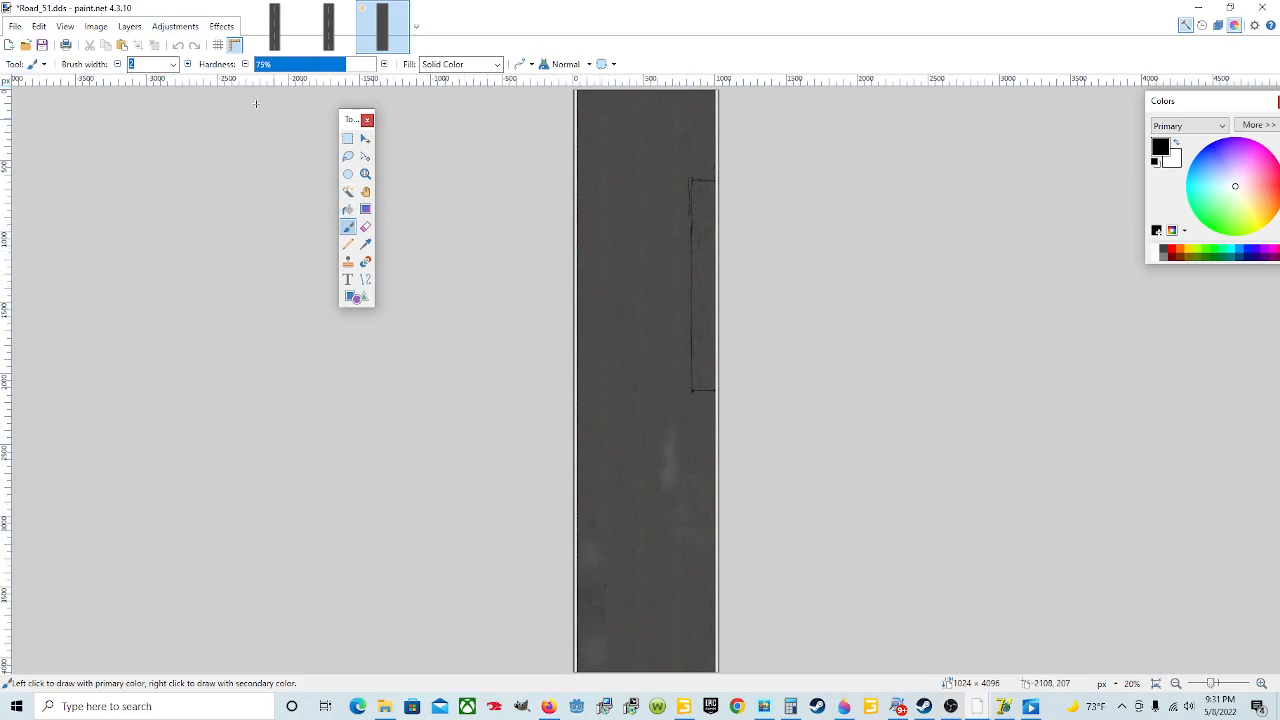
Select a rectangle of clean asphalt about 702 × 2113 px, from the texture's upper-left corner to beside the cracked patch.
left_click(168, 28)
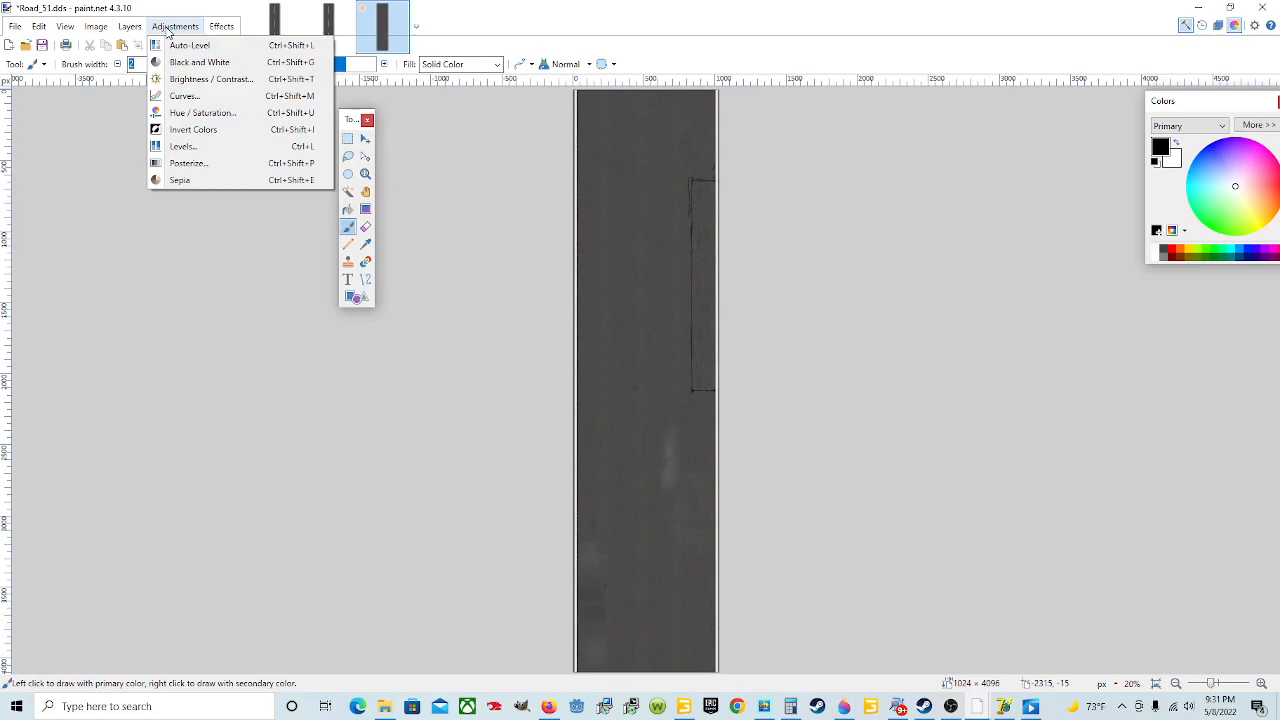
mouse_move(139, 31)
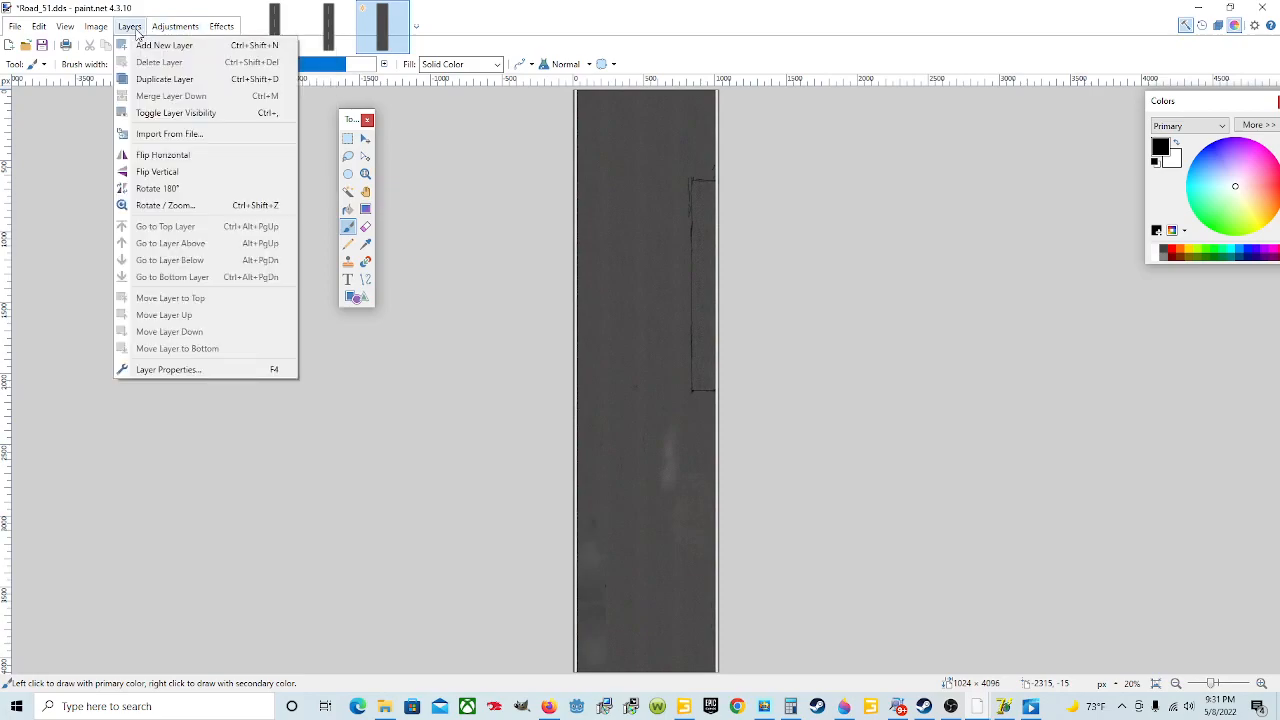
left_click(347, 142)
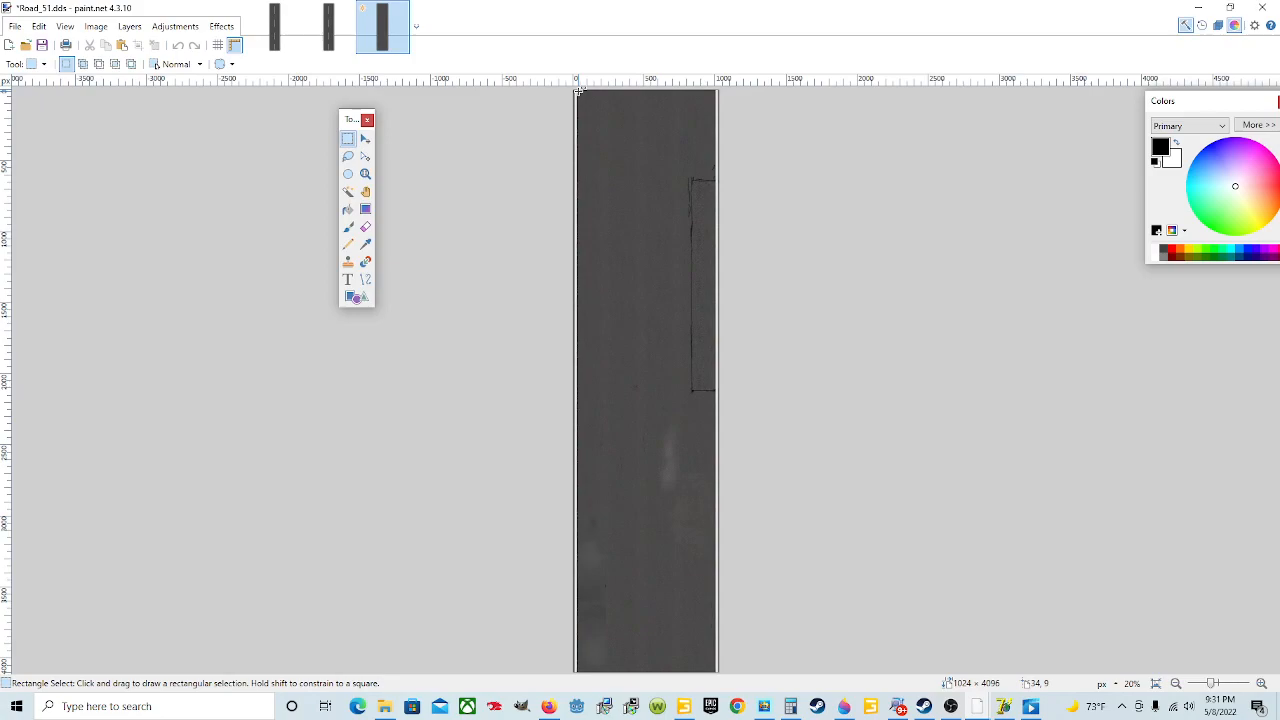
left_click_drag(577, 93, 679, 393)
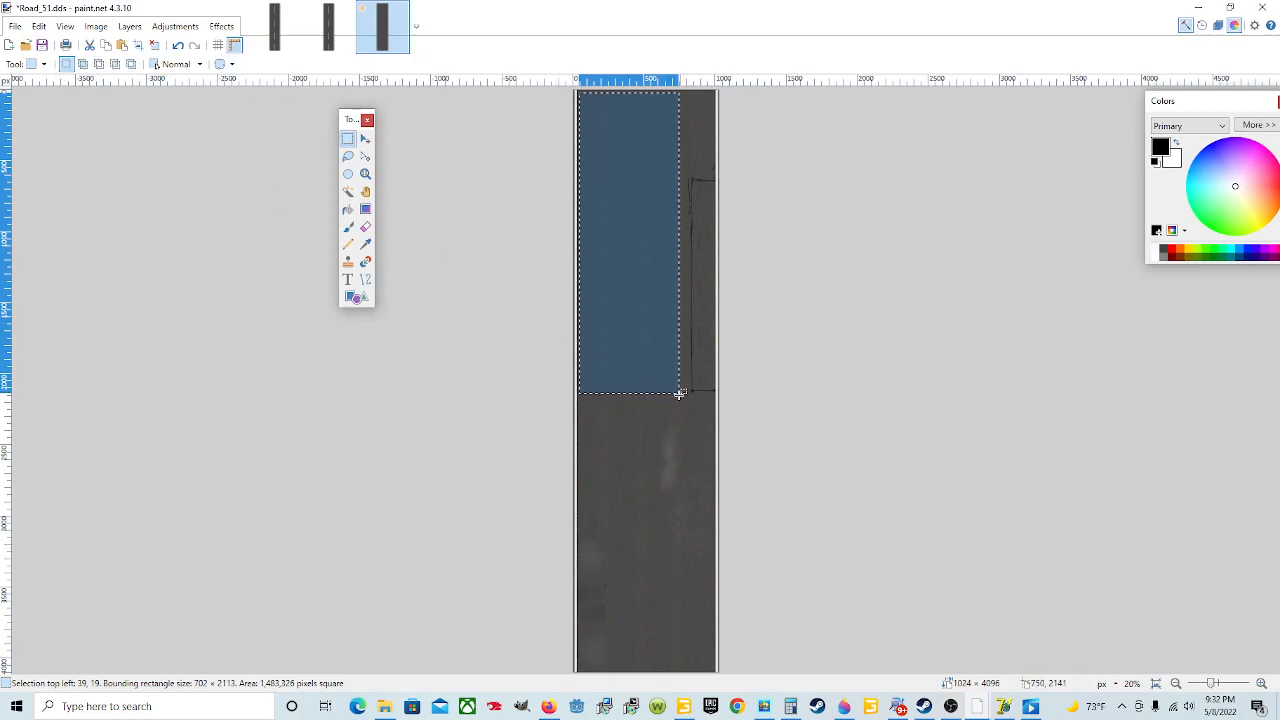
left_click_drag(681, 392, 680, 410)
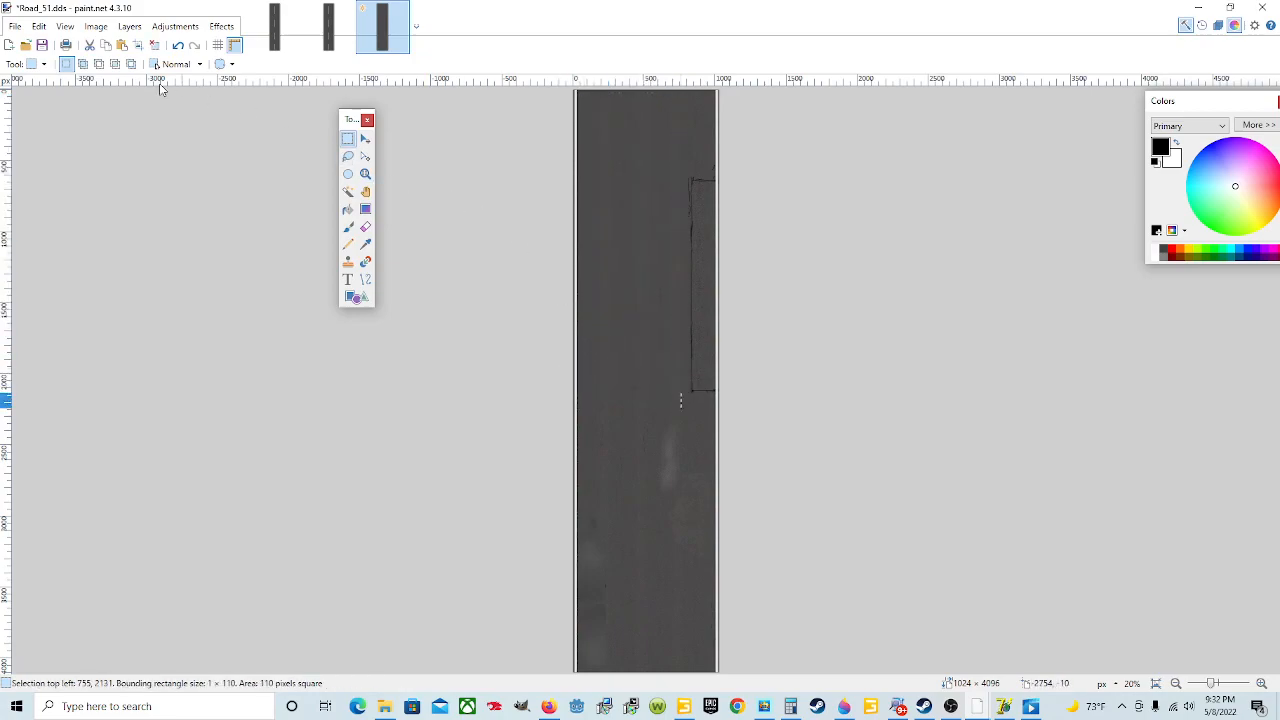
left_click(39, 26)
left_click(55, 45)
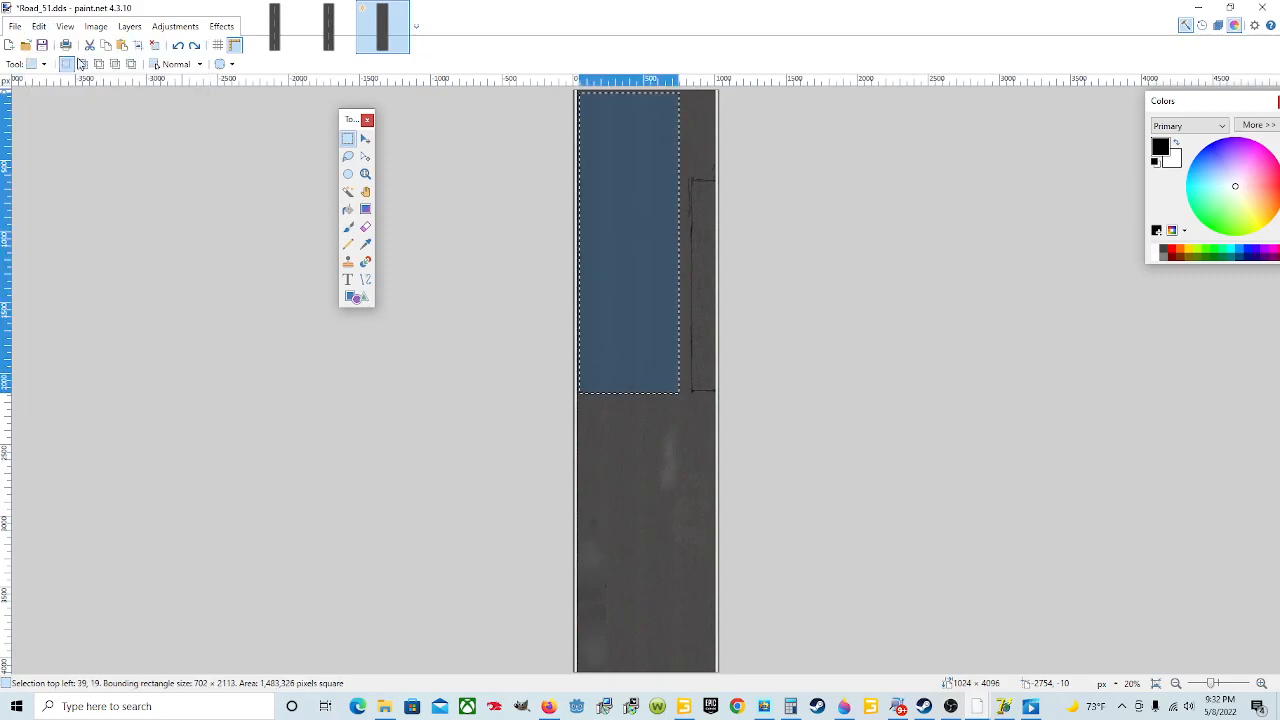
Duplicate the road texture's layer.
left_click(177, 31)
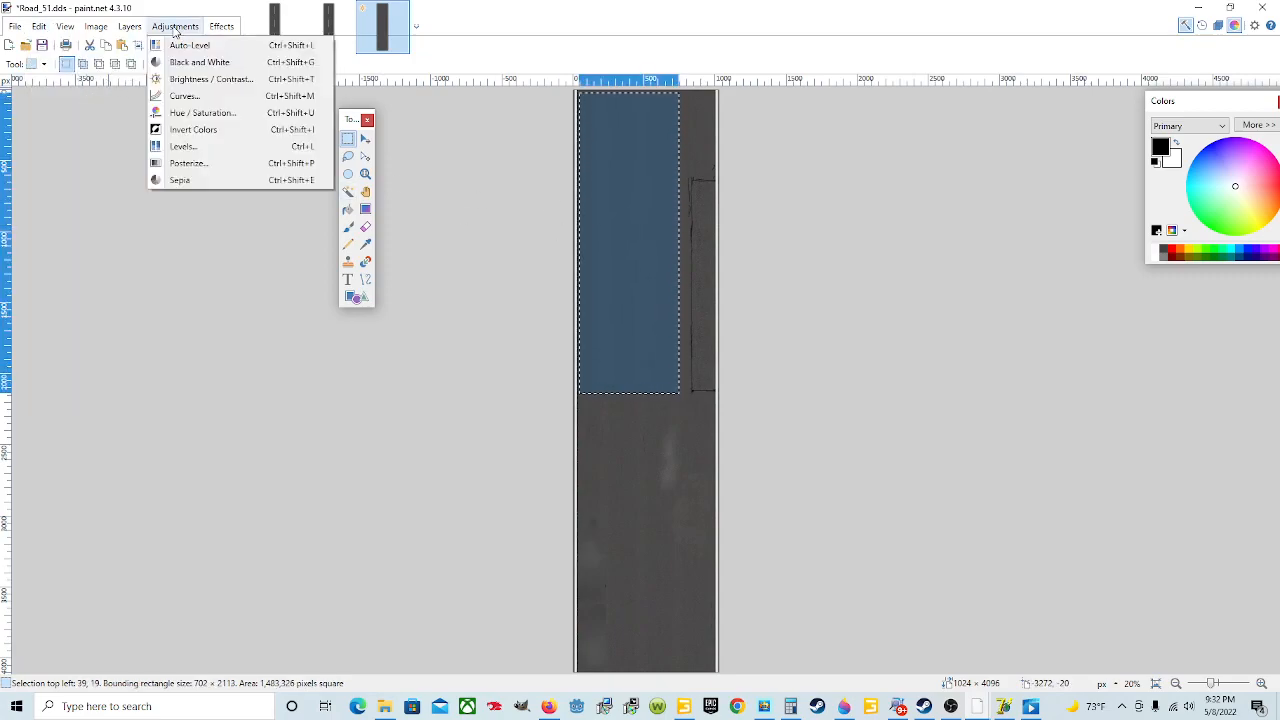
mouse_move(138, 30)
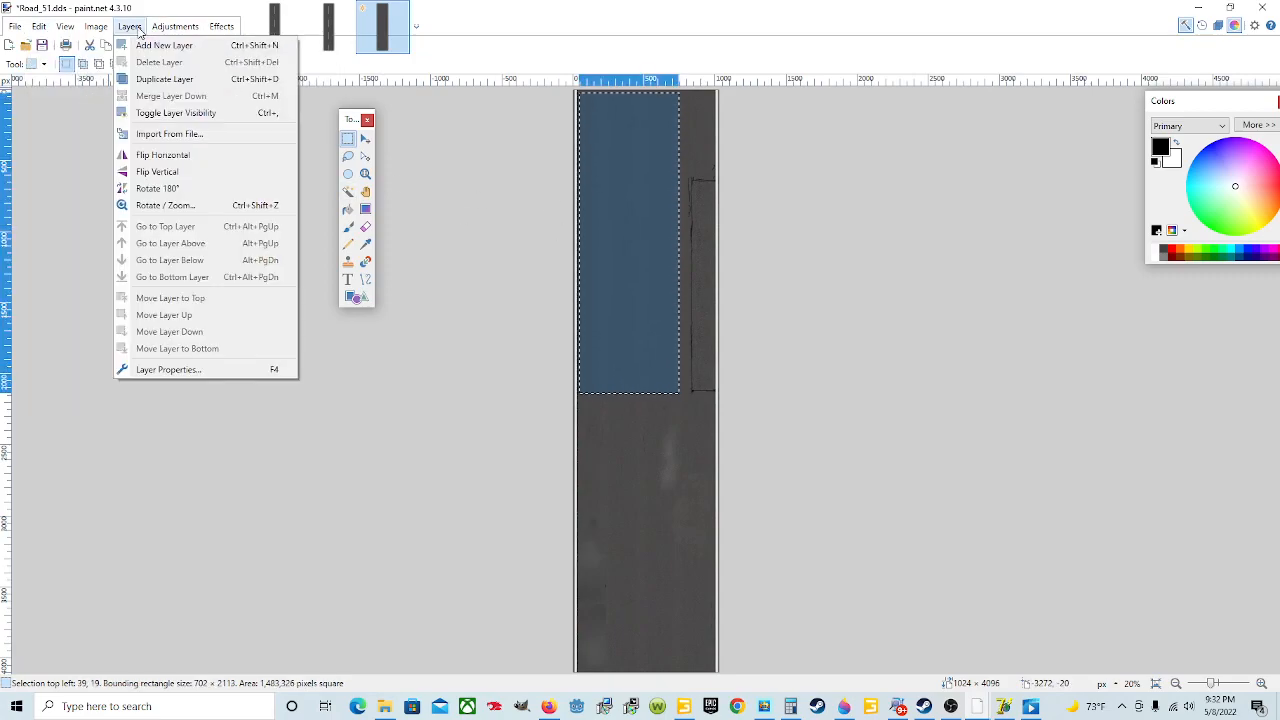
left_click(178, 84)
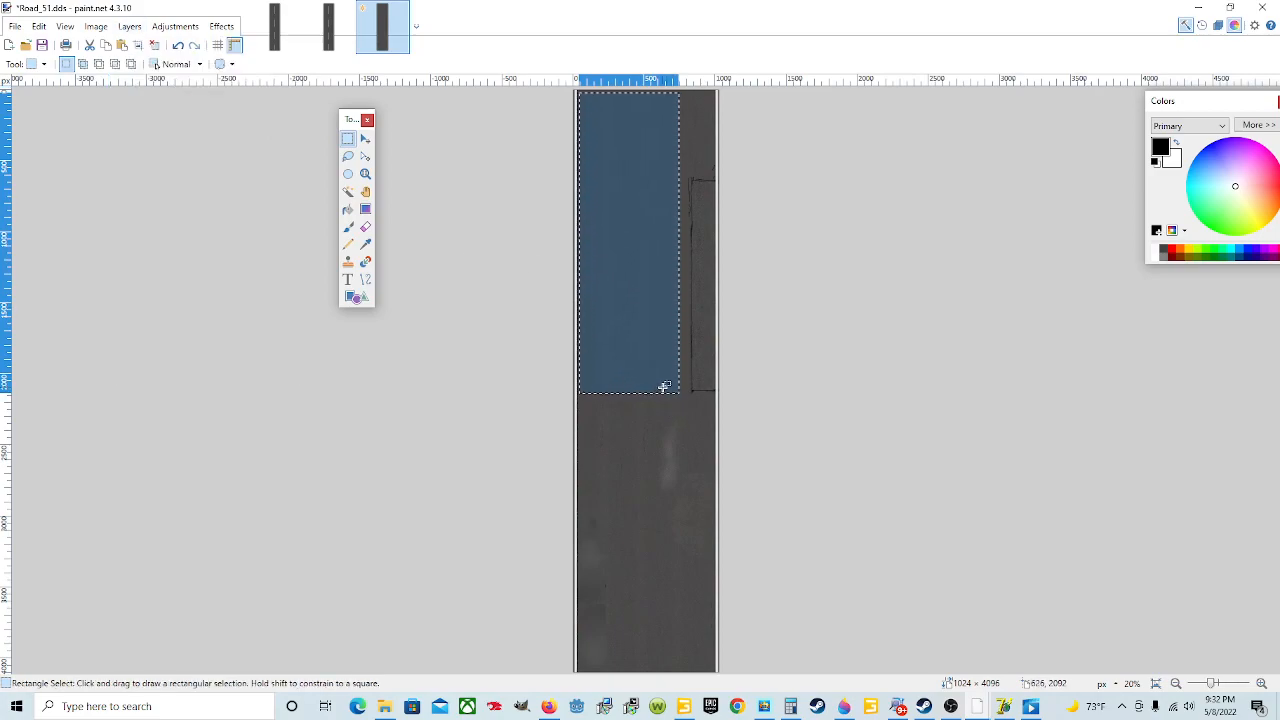
left_click(627, 354)
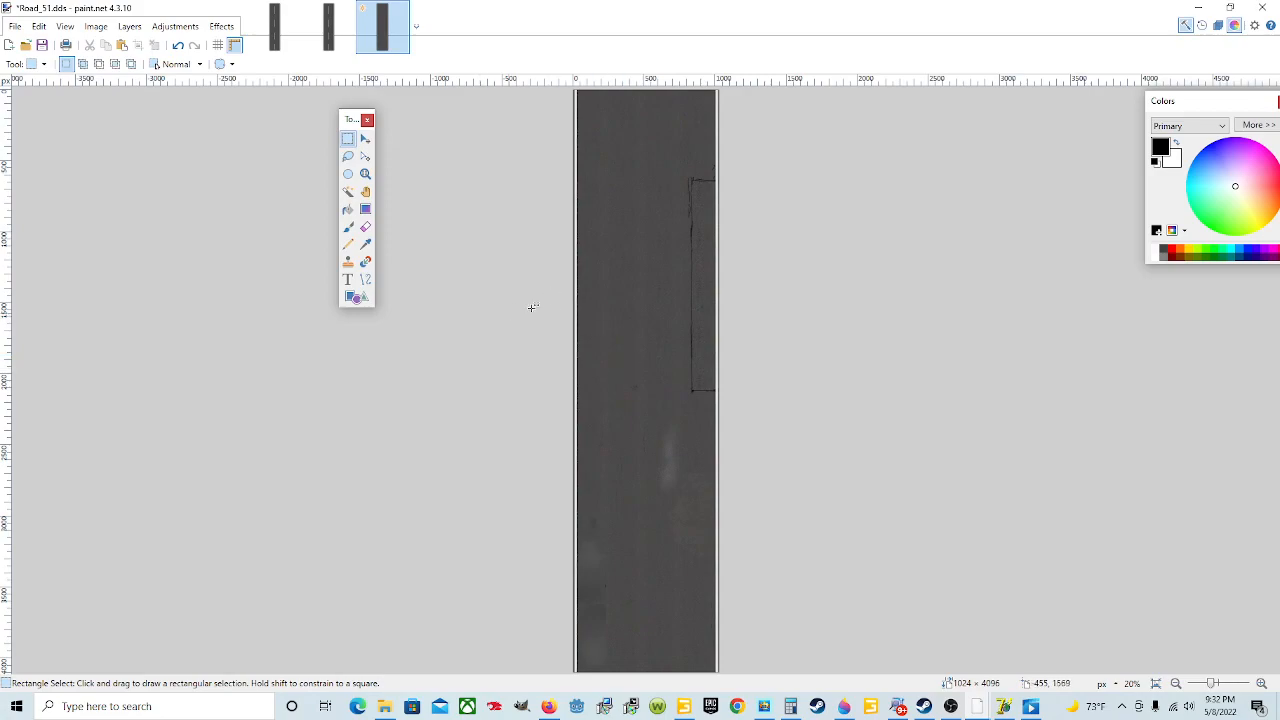
left_click_drag(631, 295, 633, 307)
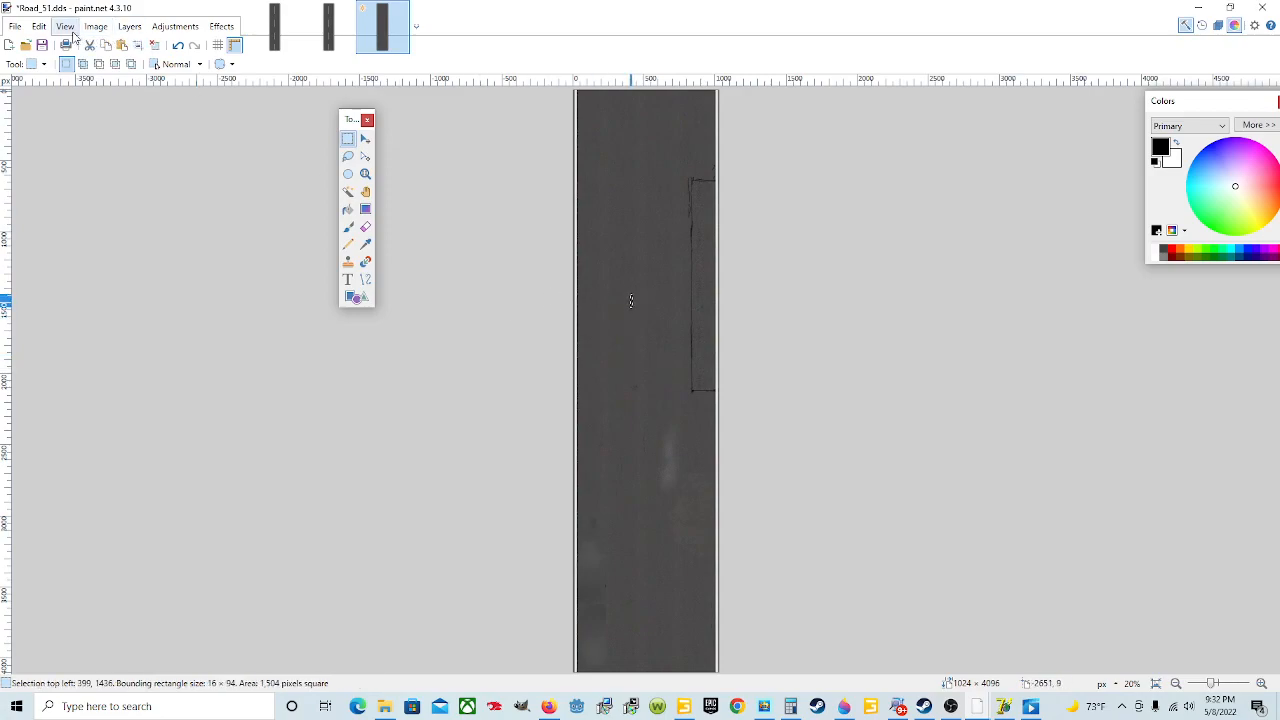
left_click(39, 26)
left_click(40, 43)
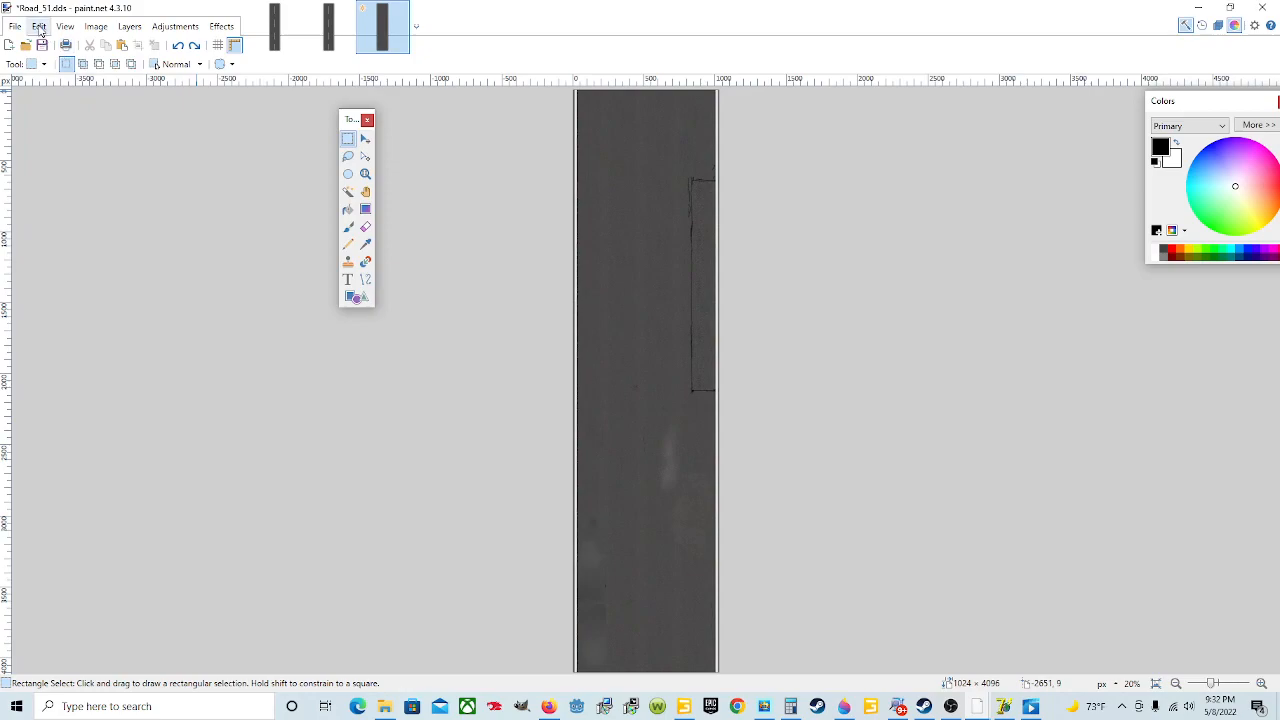
left_click(39, 26)
left_click(72, 60)
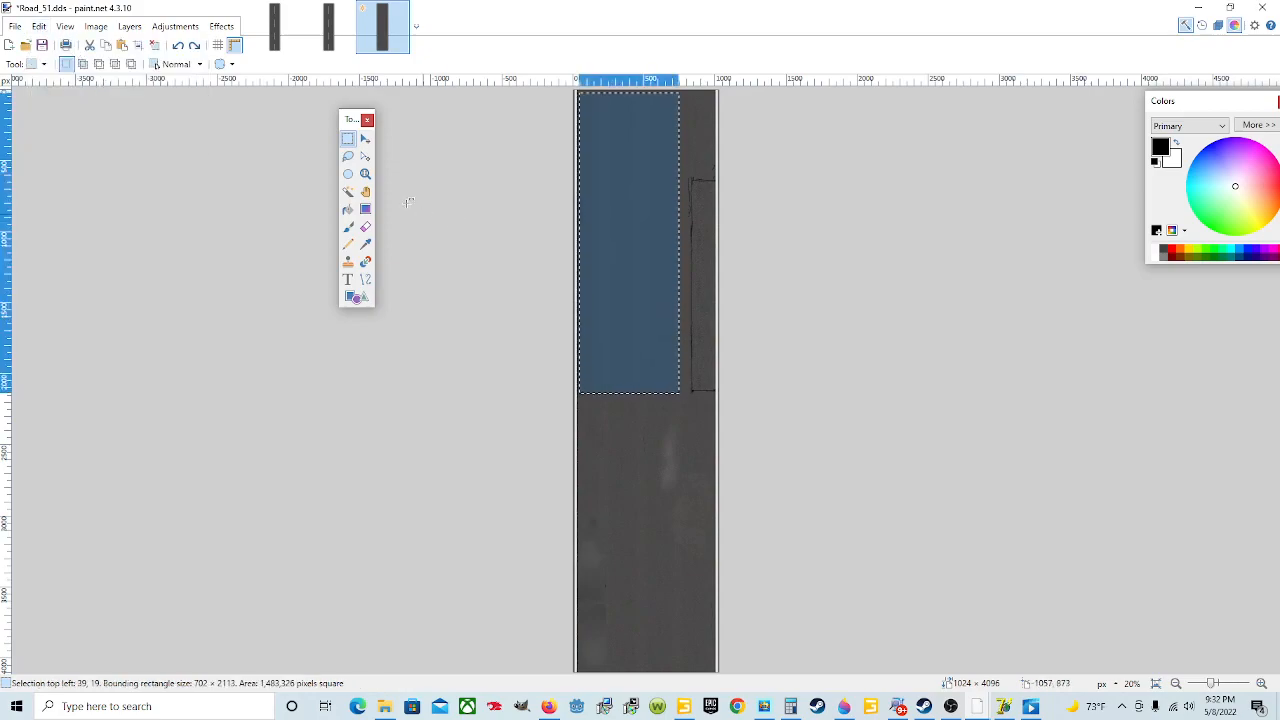
Merge the duplicated layer down into the original road layer.
left_click(137, 28)
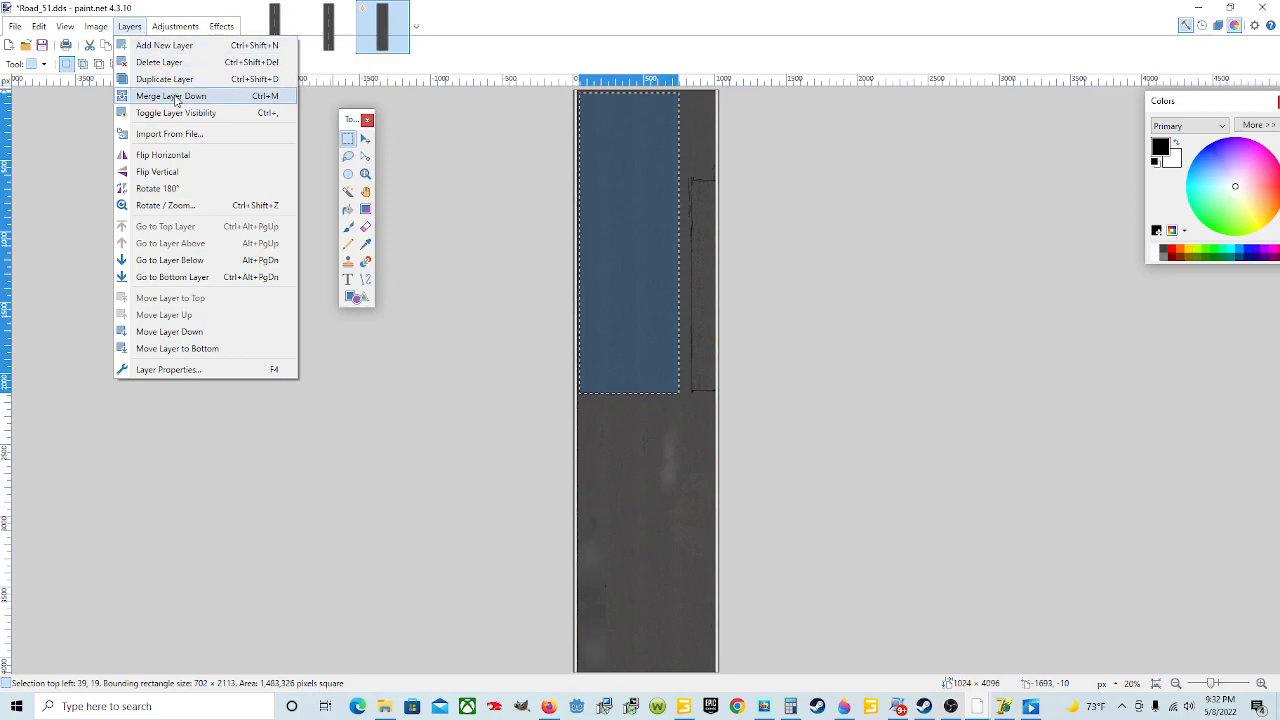
mouse_move(97, 30)
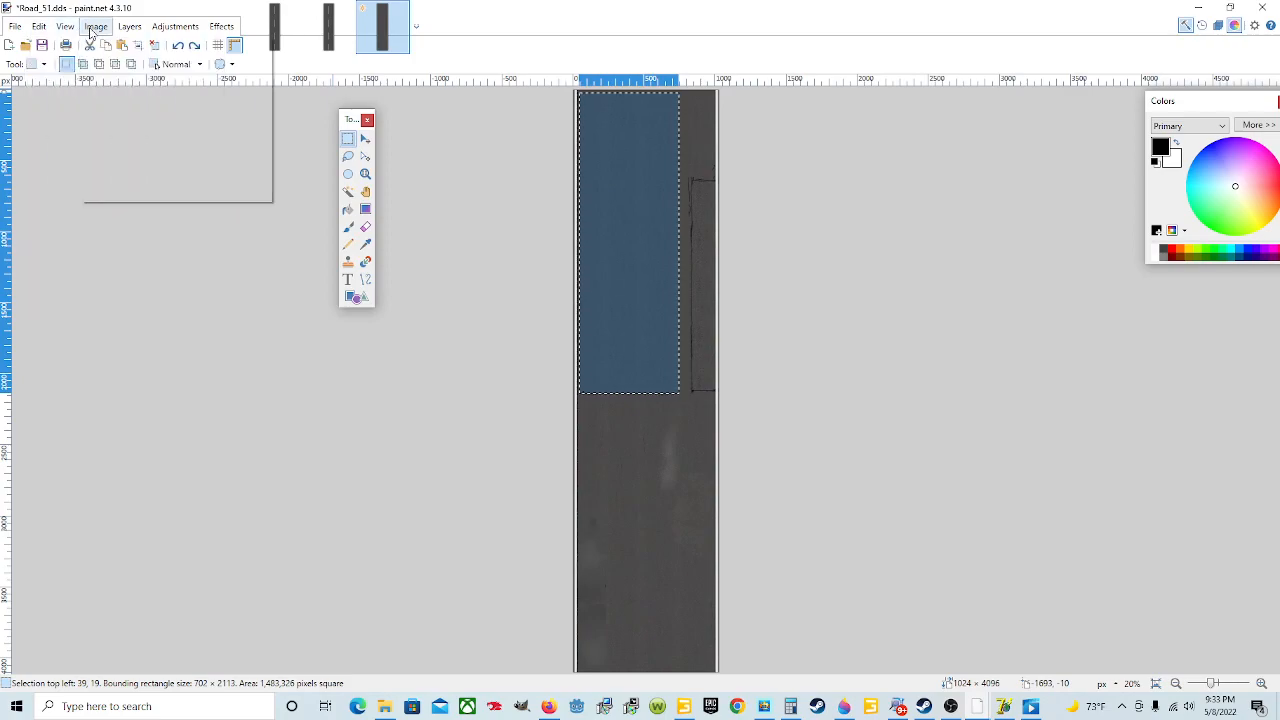
left_click(131, 28)
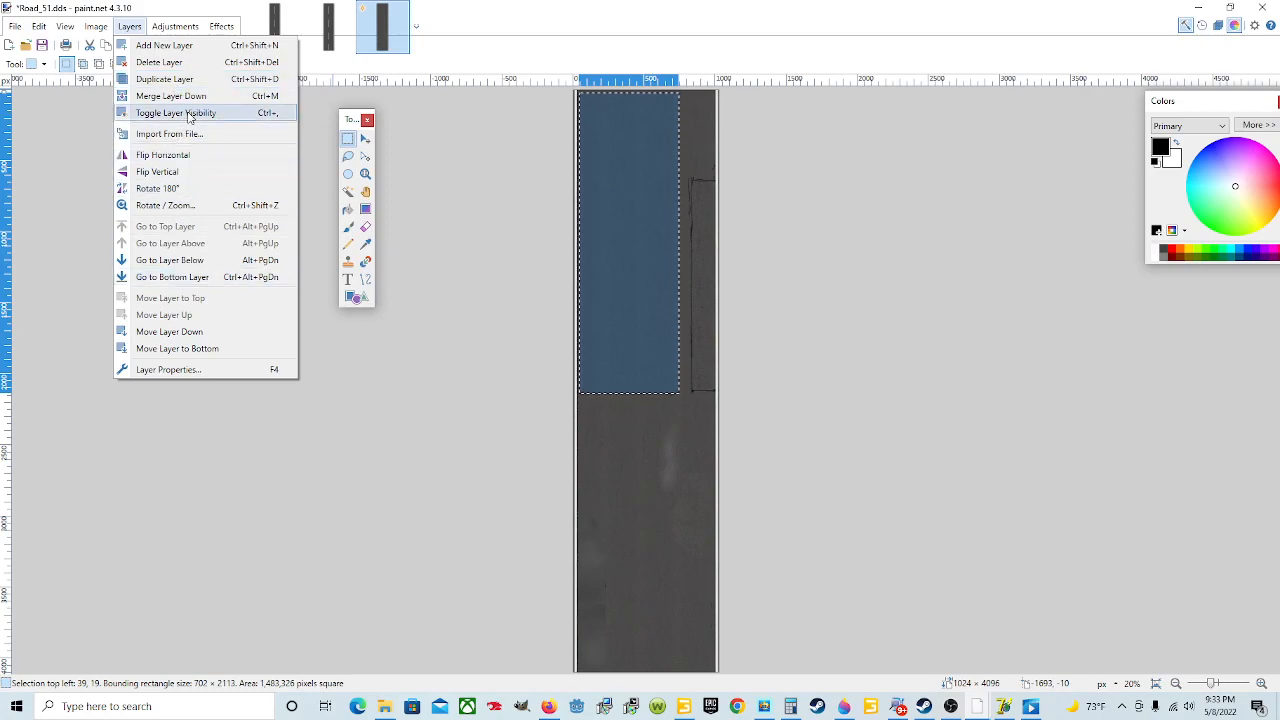
mouse_move(167, 33)
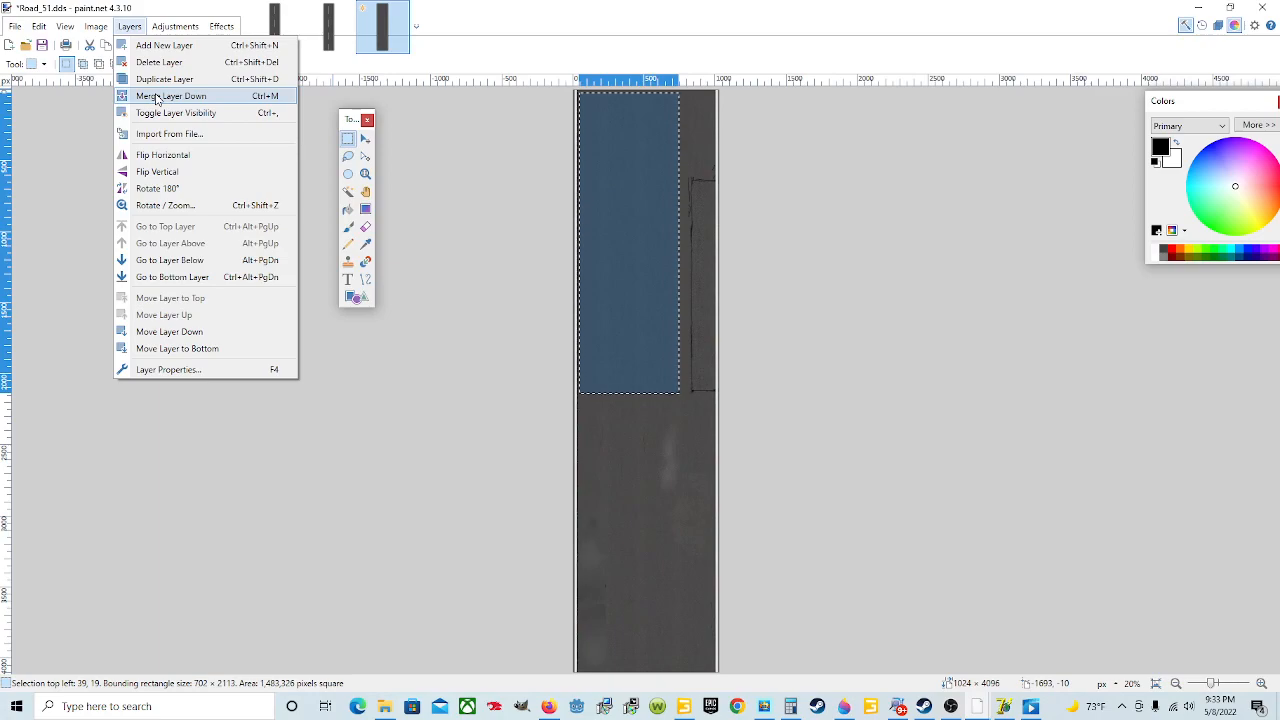
left_click(157, 96)
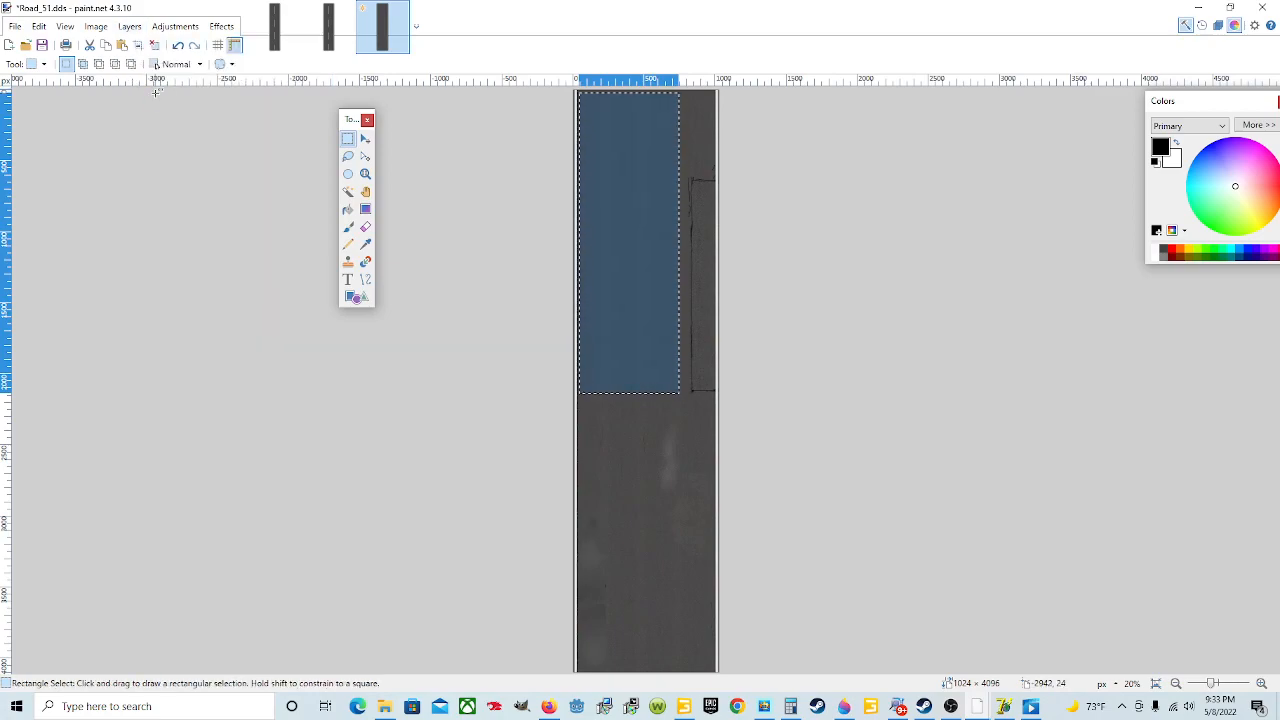
left_click(679, 393)
left_click_drag(689, 395, 579, 91)
left_click(621, 168)
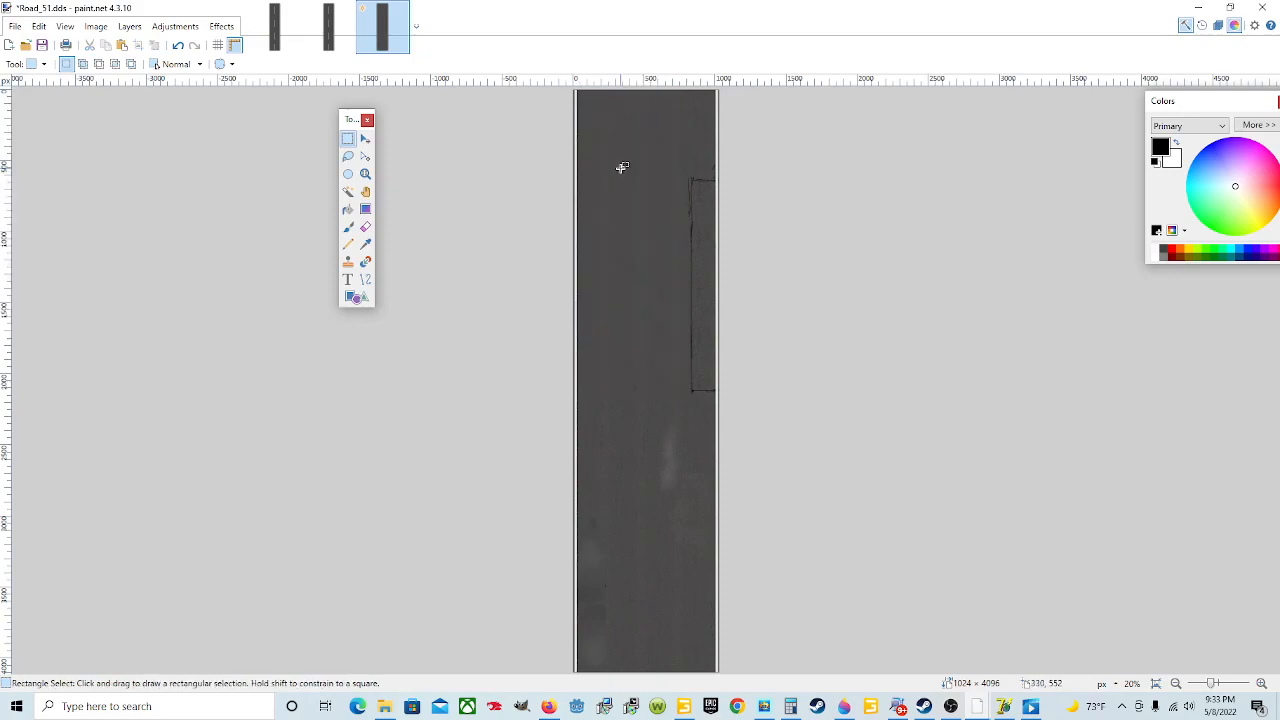
left_click_drag(626, 200, 632, 346)
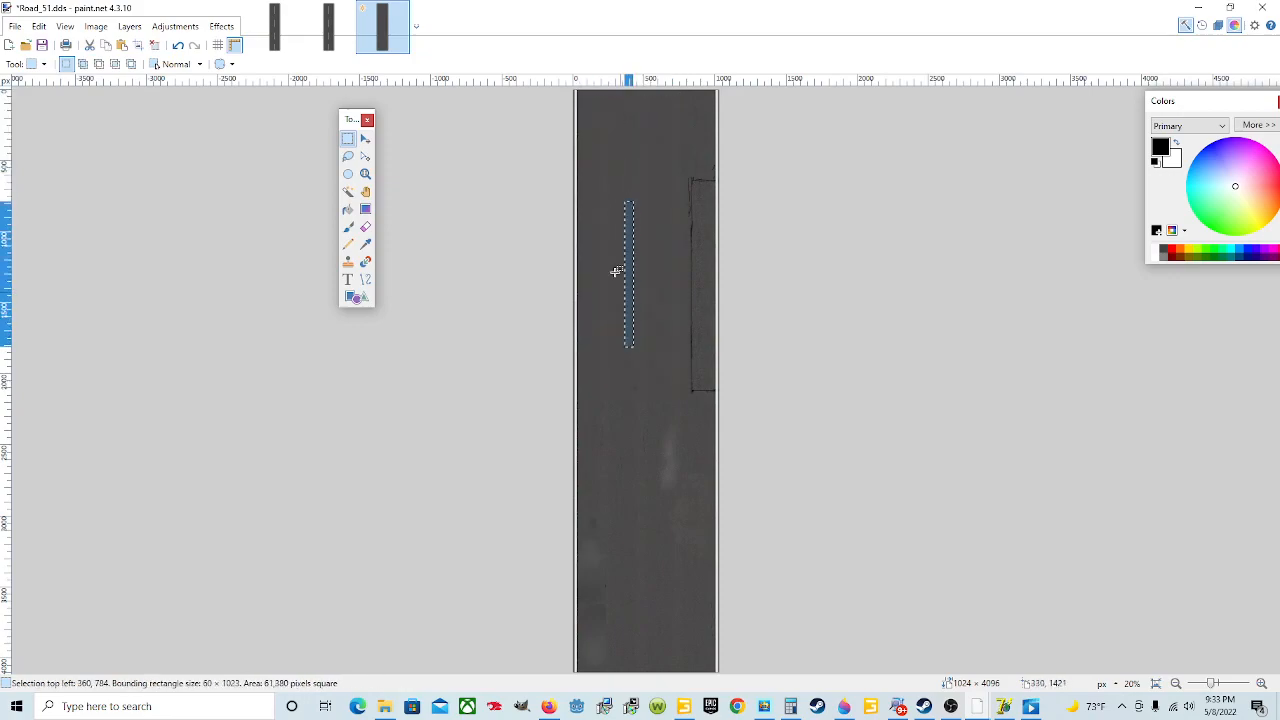
Select about 721 × 2158 px of clean asphalt beside the cracked patch and stretch its pixels to the texture's lower-right corner.
left_click_drag(582, 92, 684, 400)
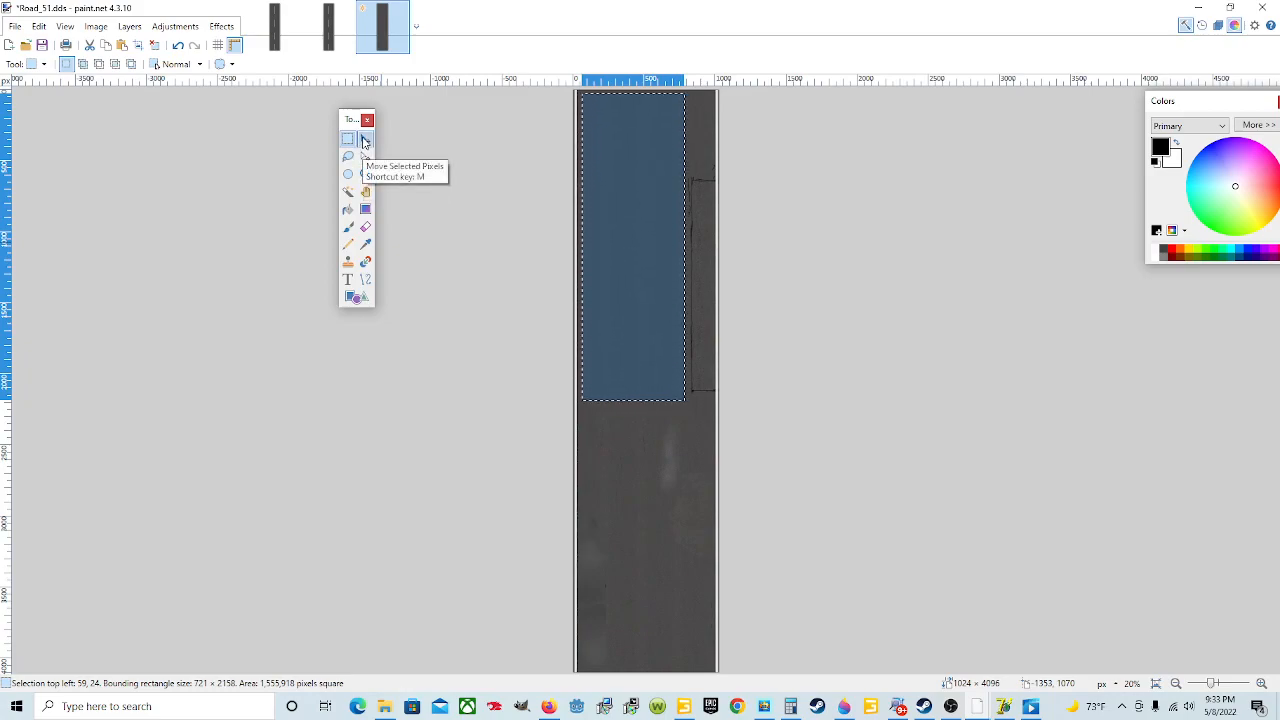
left_click(365, 142)
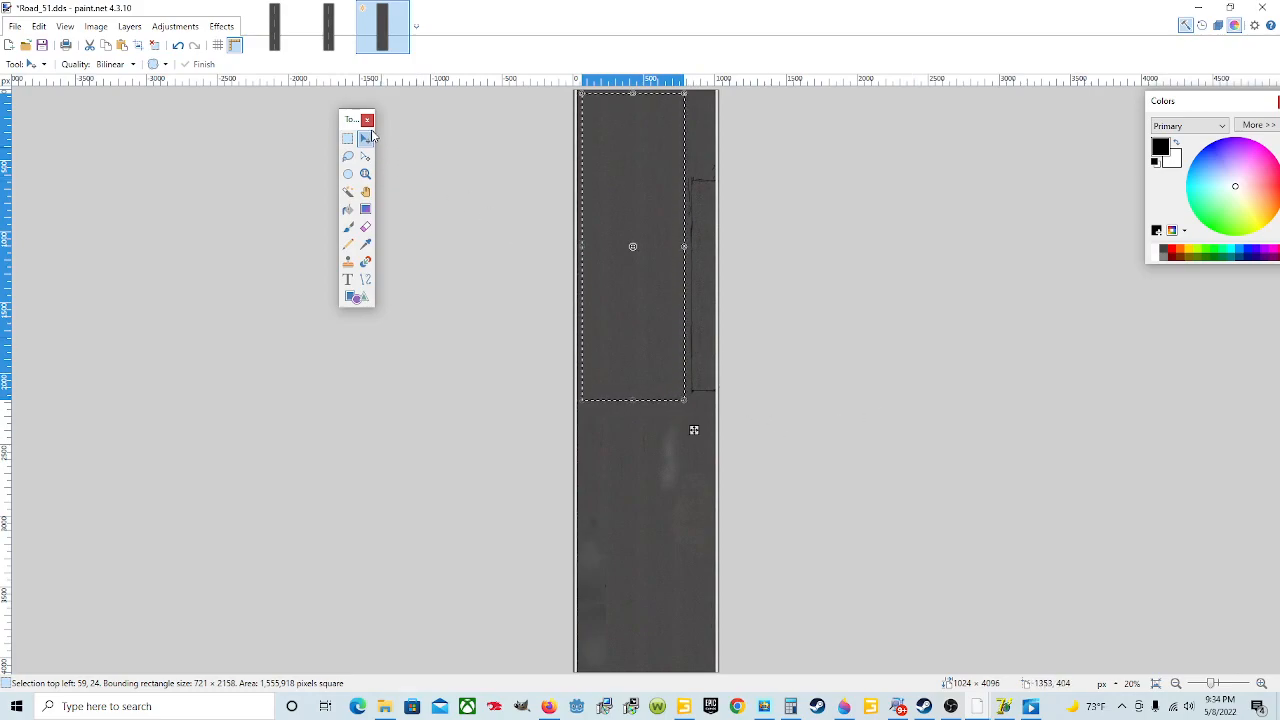
left_click_drag(684, 400, 709, 674)
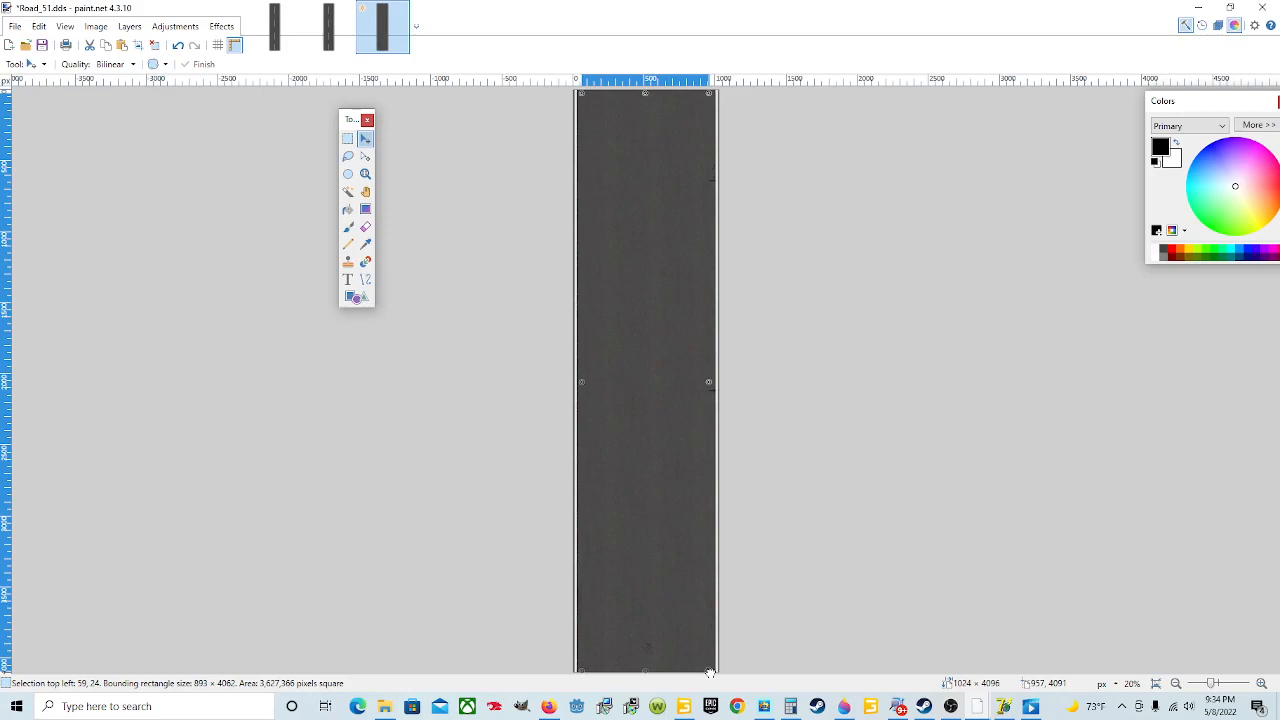
left_click_drag(709, 674, 741, 677)
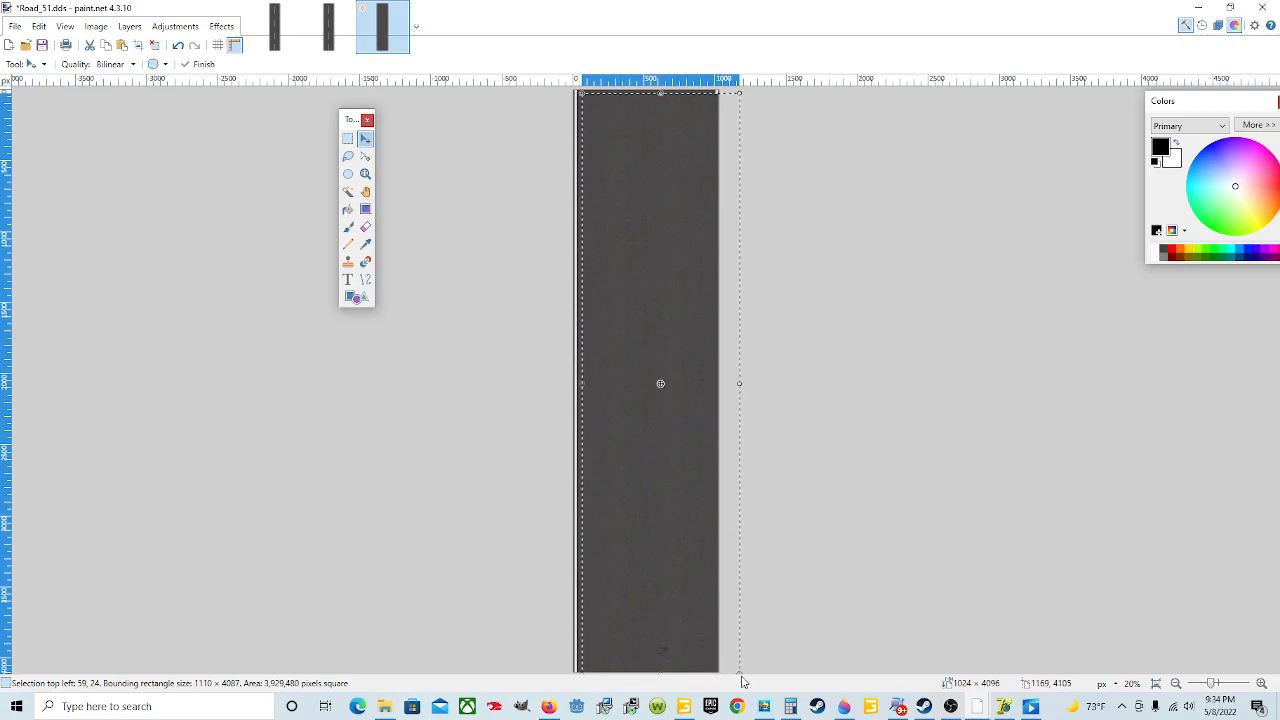
left_click_drag(741, 676, 720, 676)
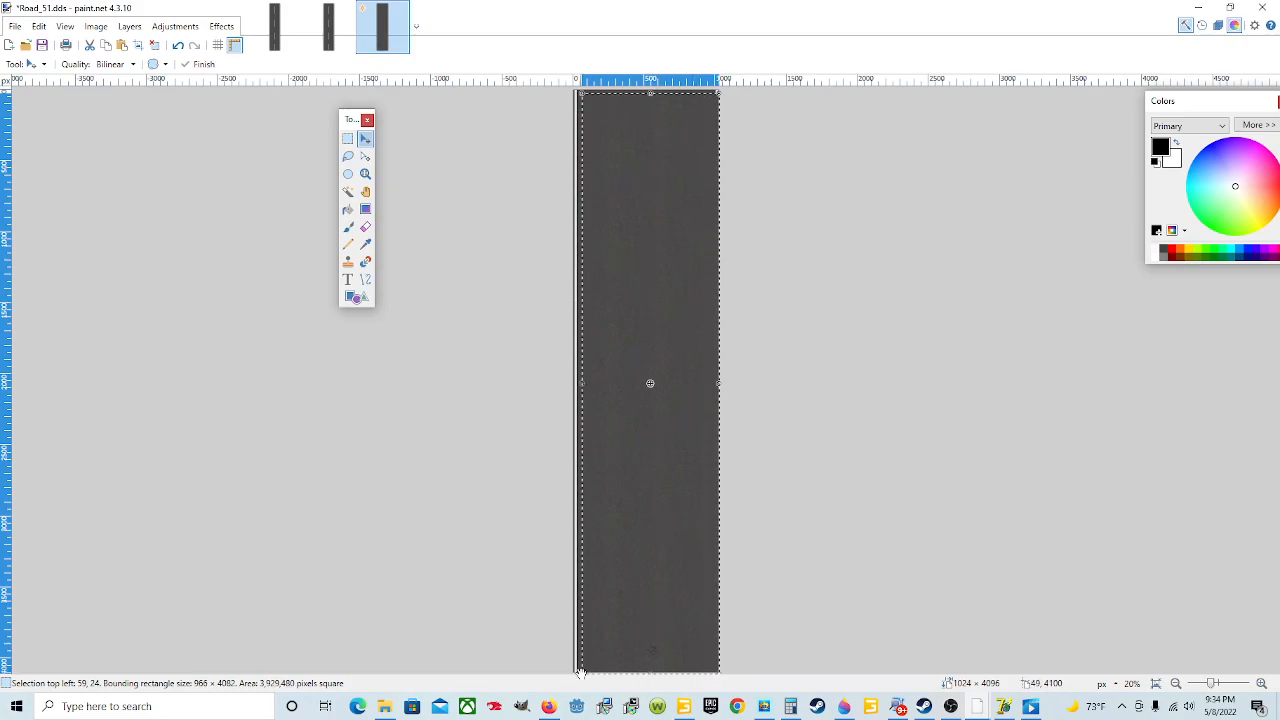
Stretch the selected asphalt past the texture's left and top edges to about 1044 × 4111 px, covering the whole canvas.
left_click_drag(580, 673, 575, 675)
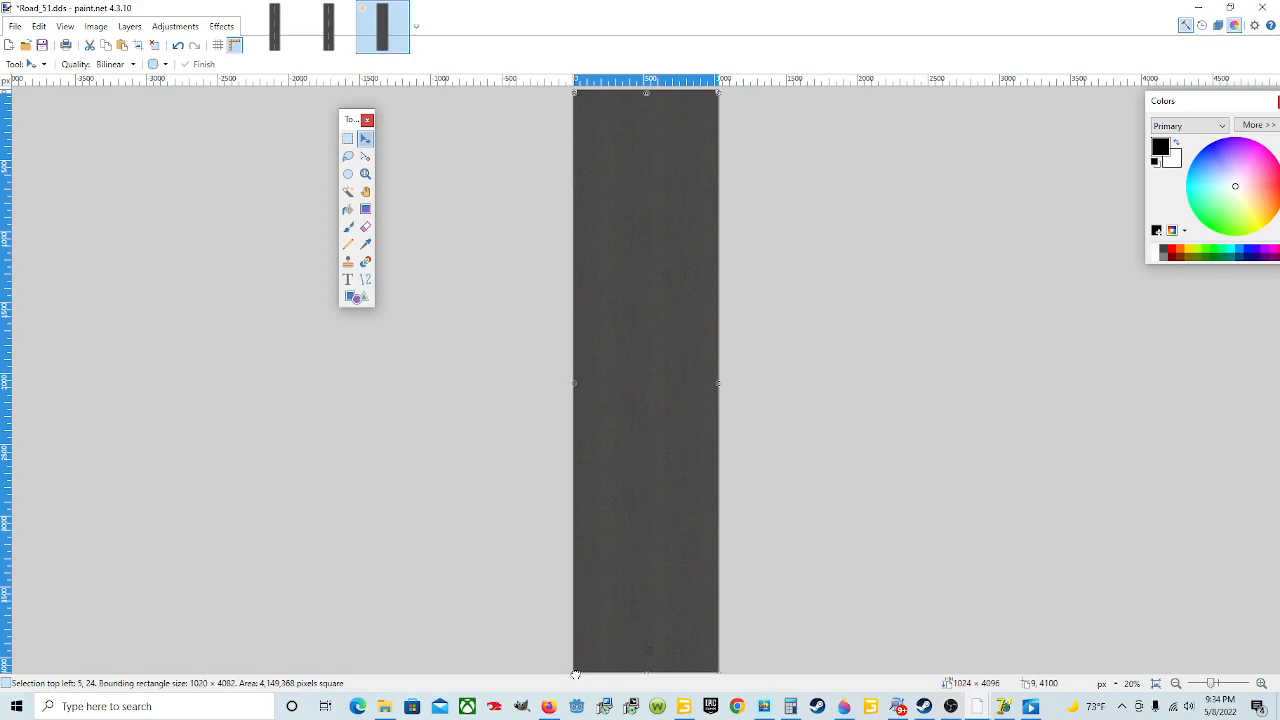
left_click_drag(575, 675, 572, 675)
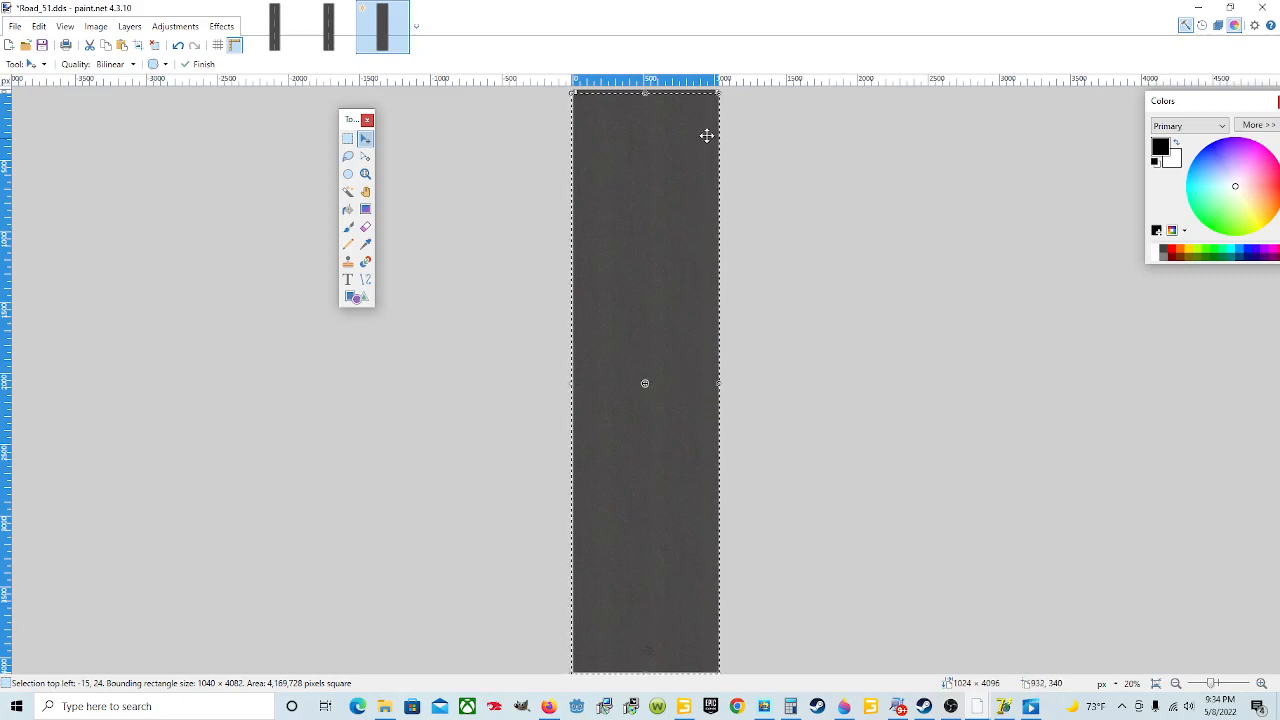
left_click_drag(722, 96, 720, 94)
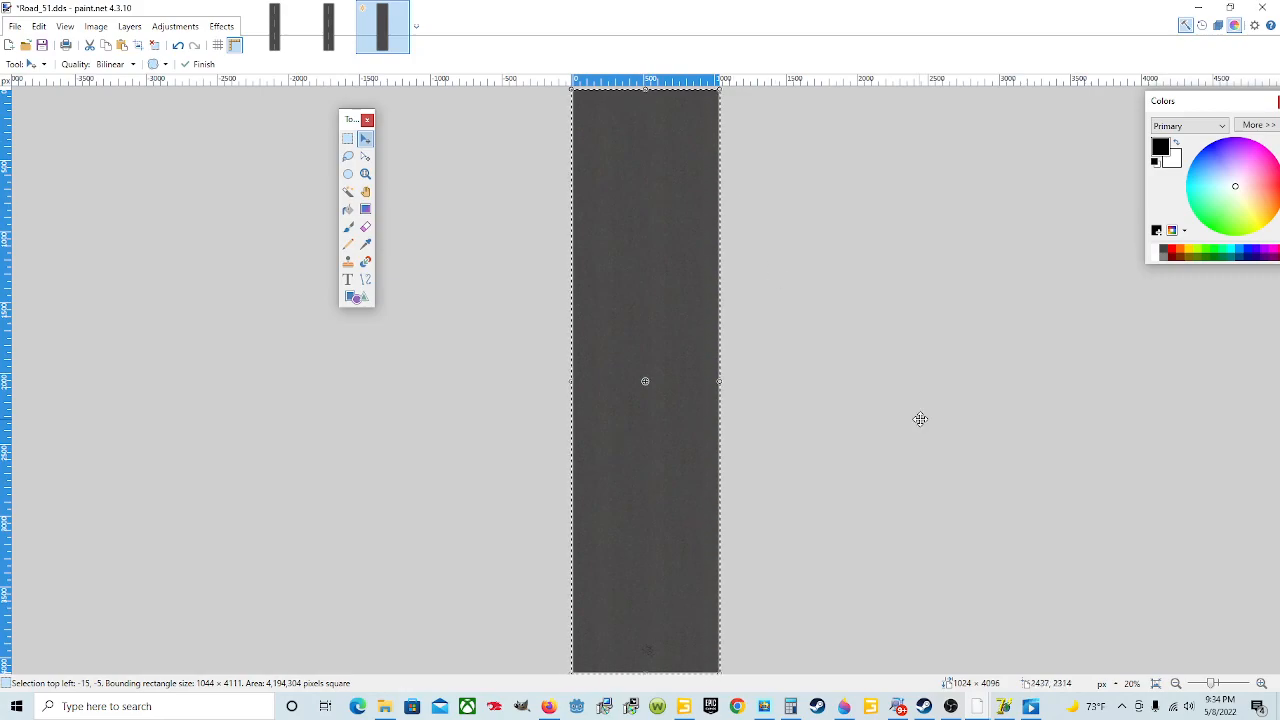
left_click(1205, 684)
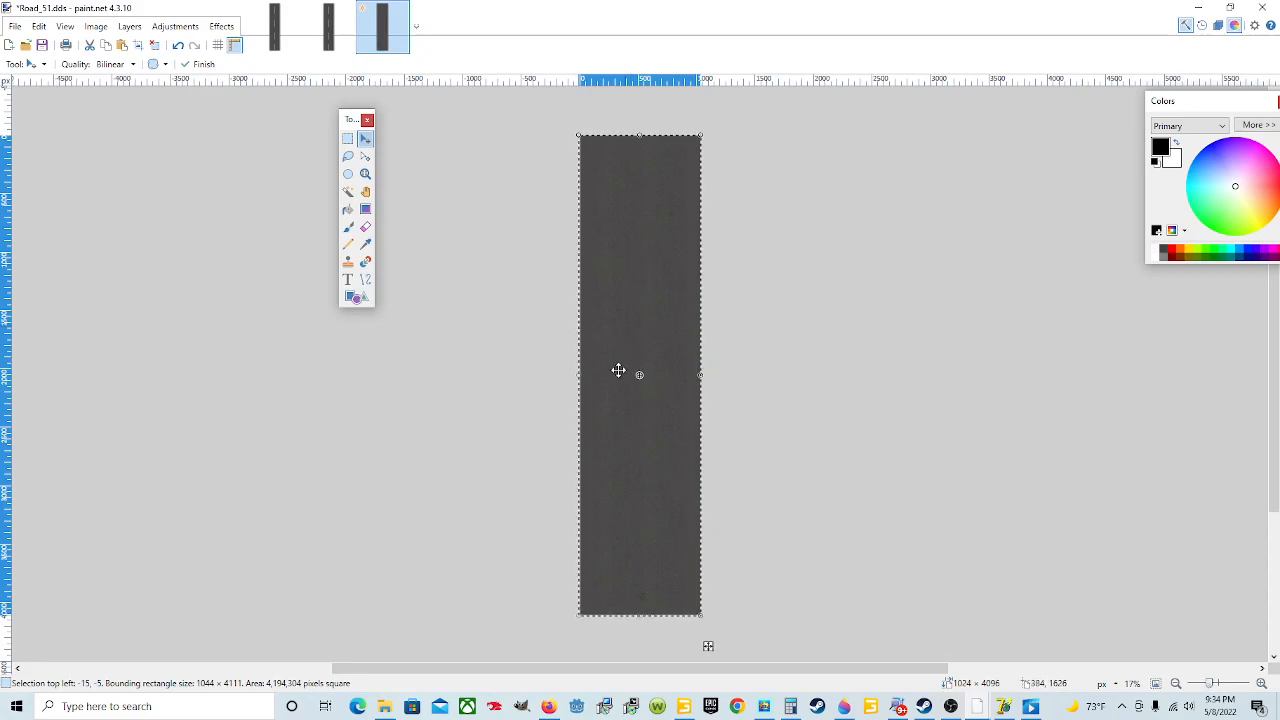
left_click(1226, 684)
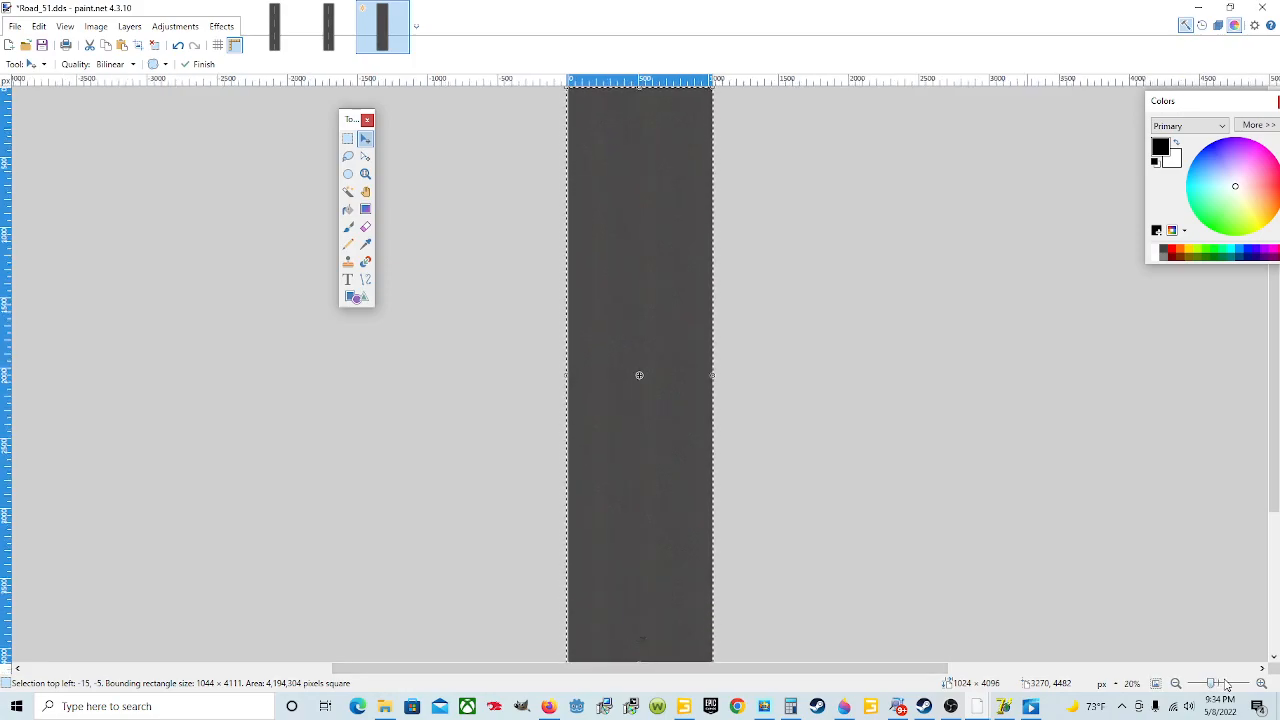
left_click(1201, 688)
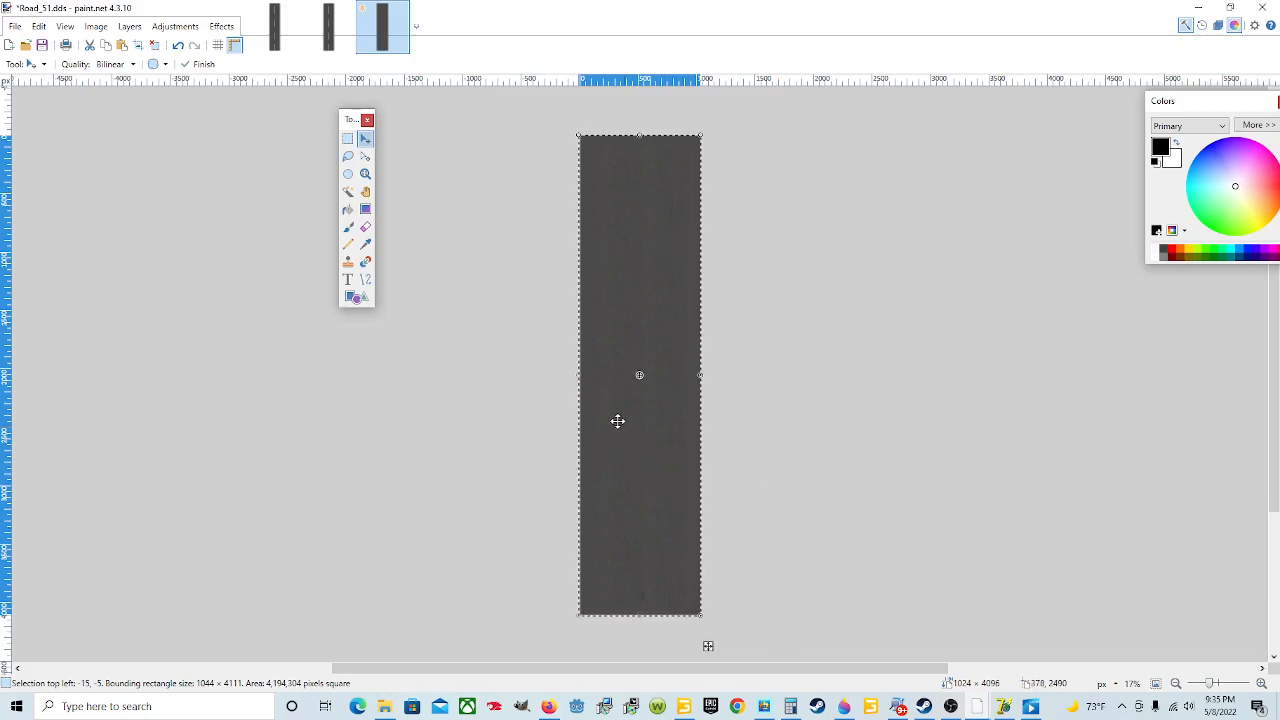
left_click(366, 281)
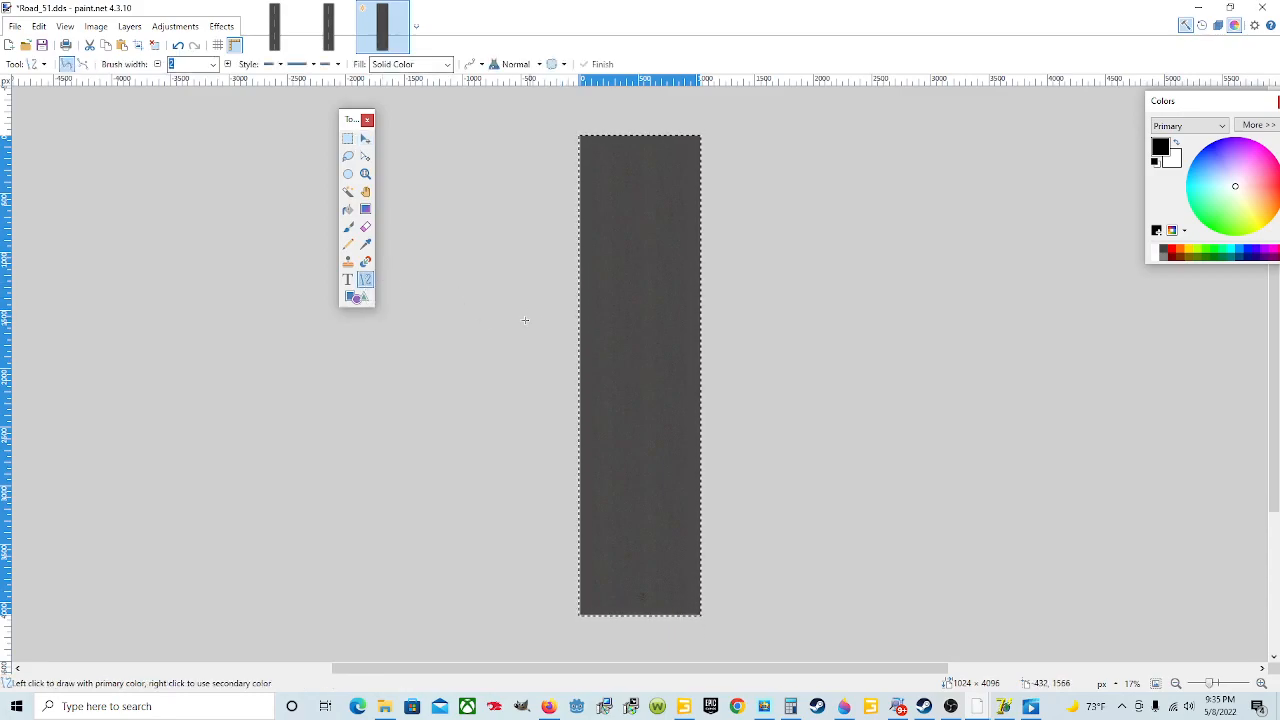
left_click(175, 27)
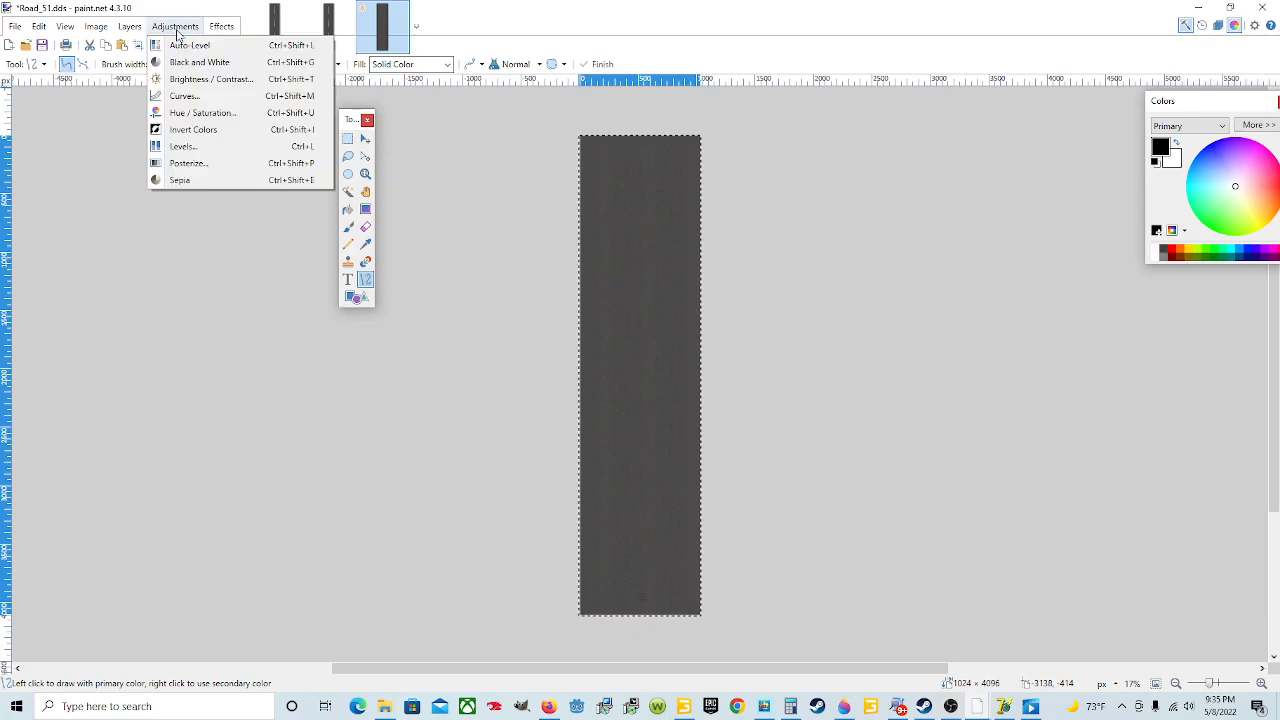
mouse_move(143, 34)
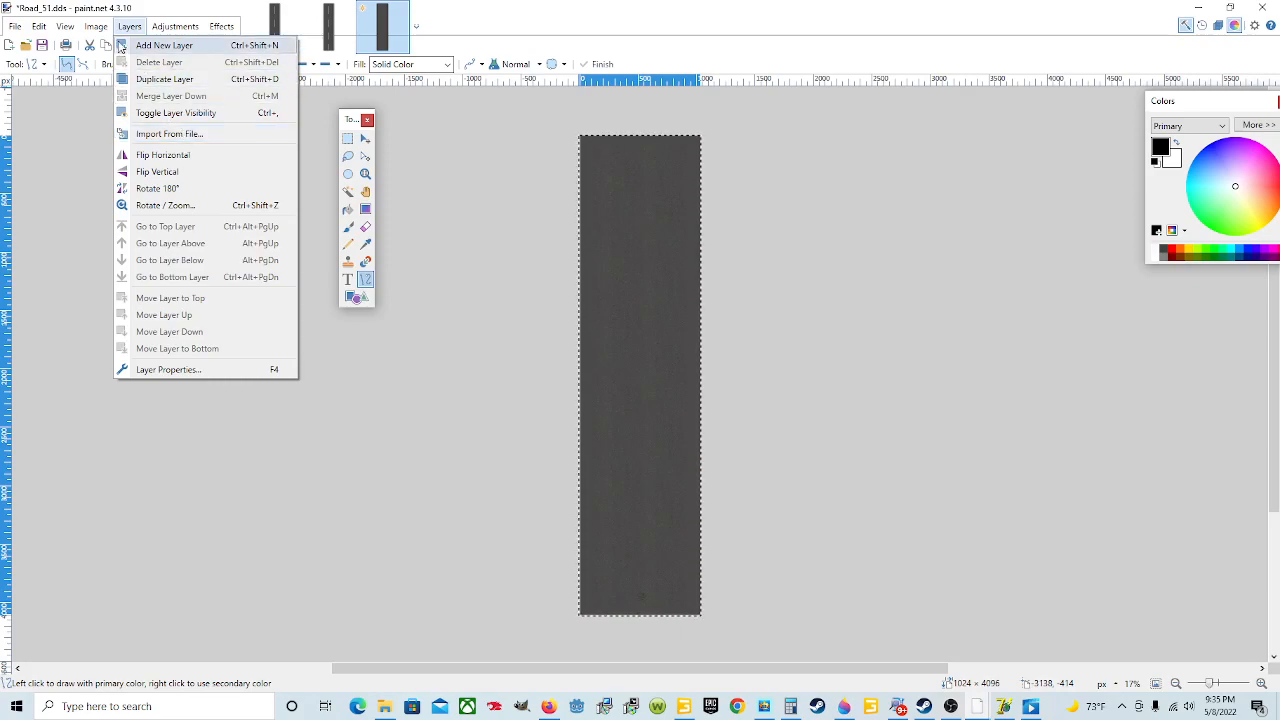
mouse_move(97, 30)
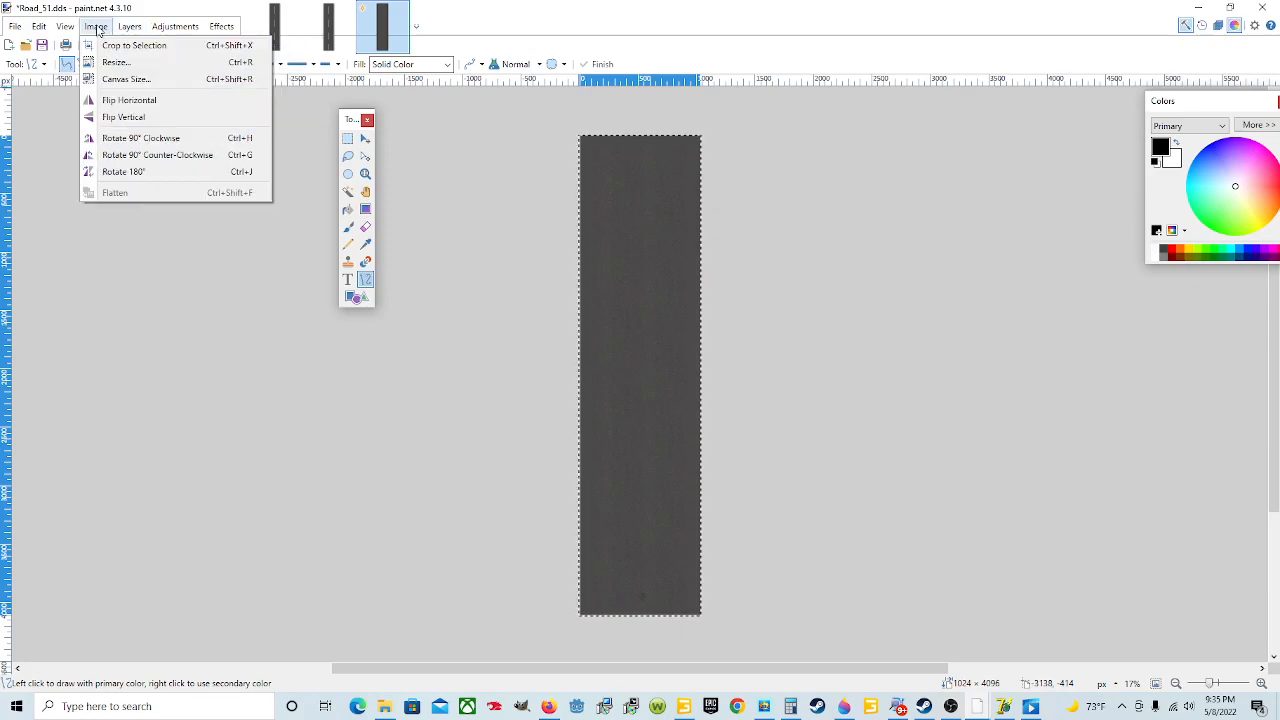
mouse_move(35, 29)
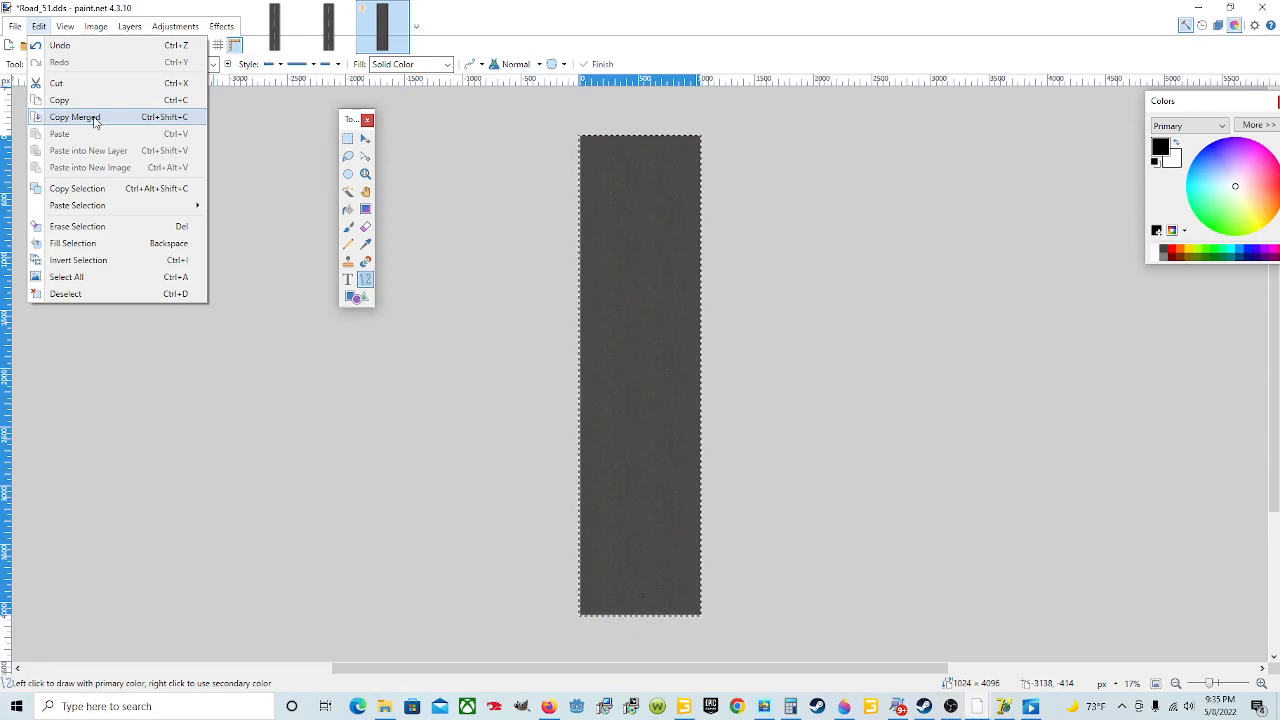
left_click(93, 119)
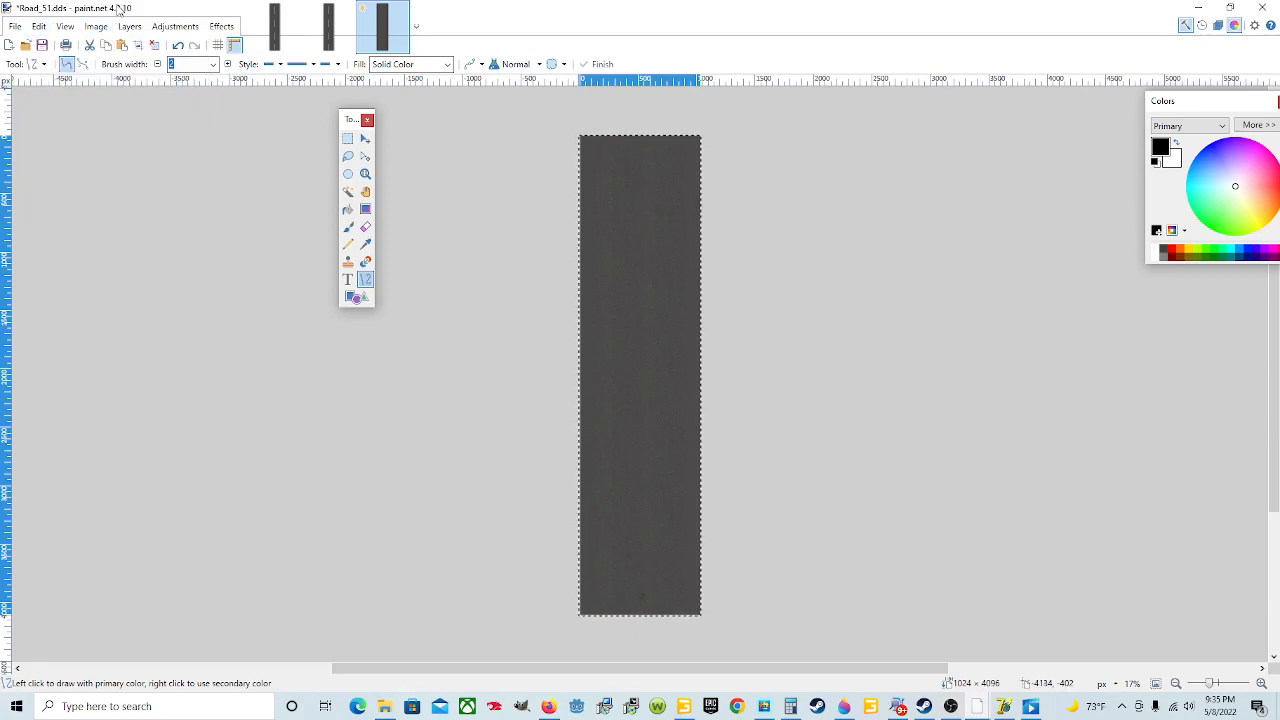
left_click(172, 30)
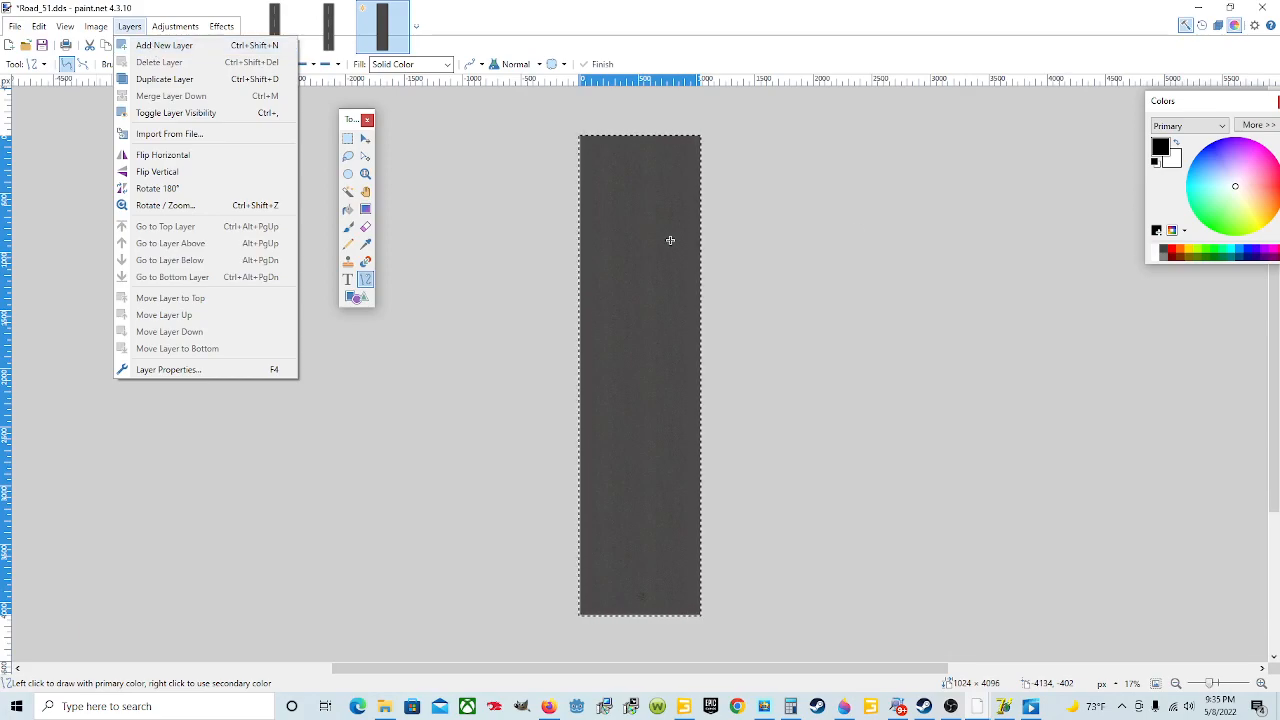
left_click(871, 233)
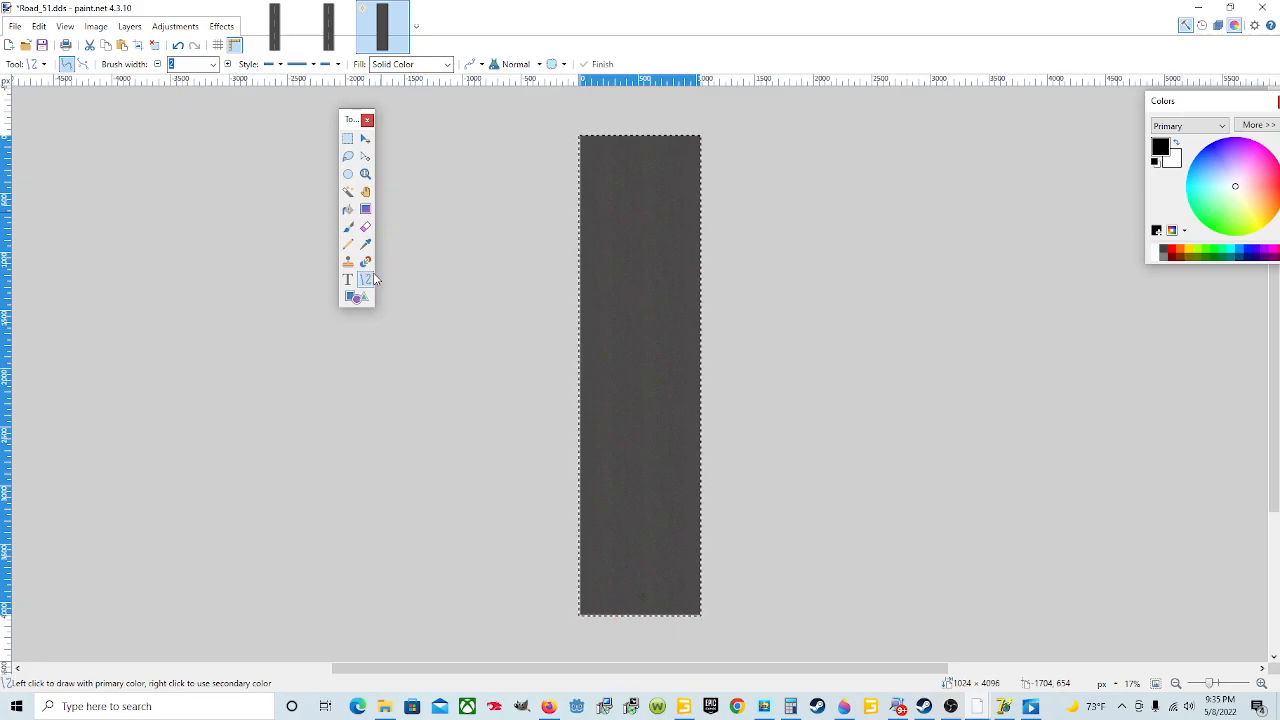
left_click(365, 139)
left_click(347, 139)
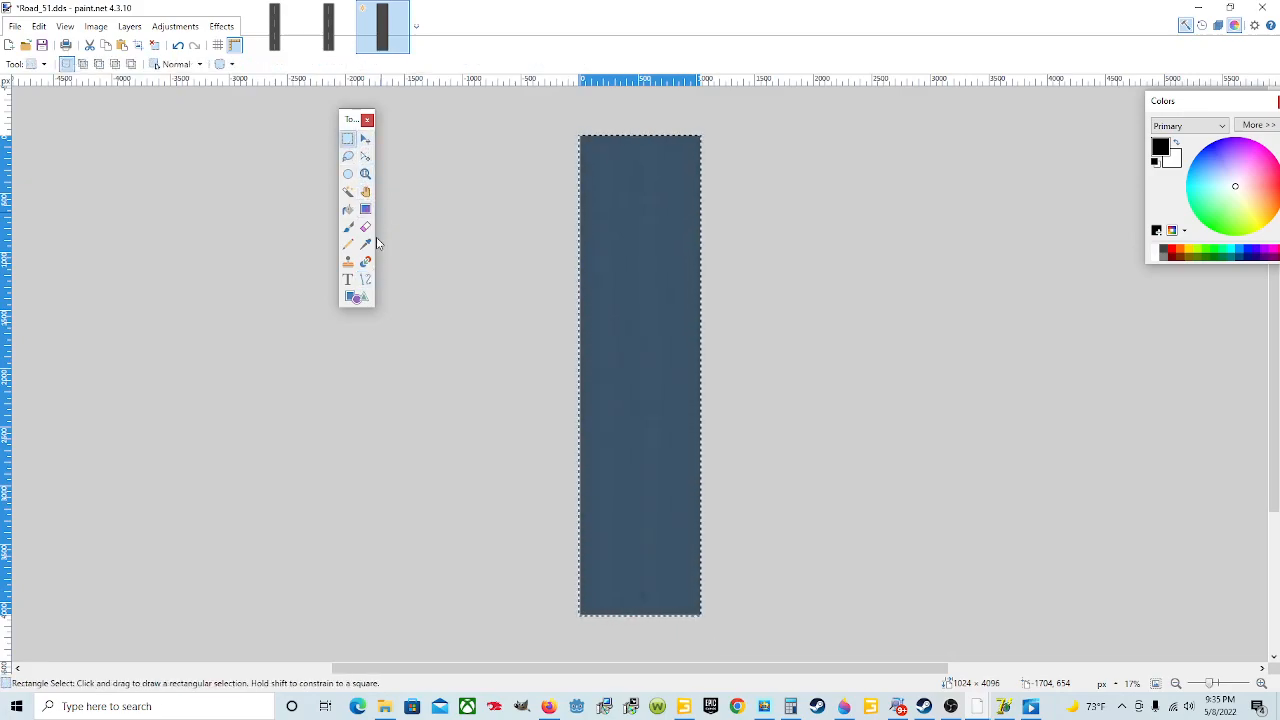
Draw a straight vertical white line about 4122 px long down the texture's right edge with the Line tool.
left_click(365, 280)
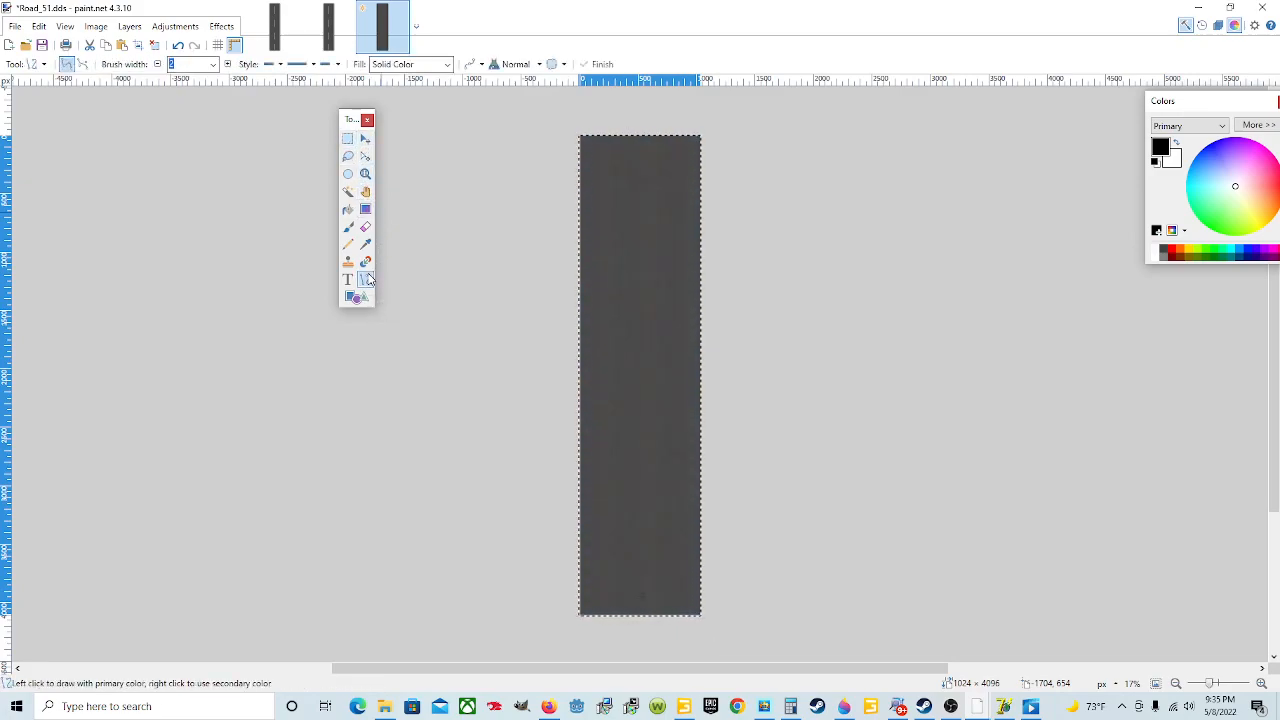
left_click(1176, 143)
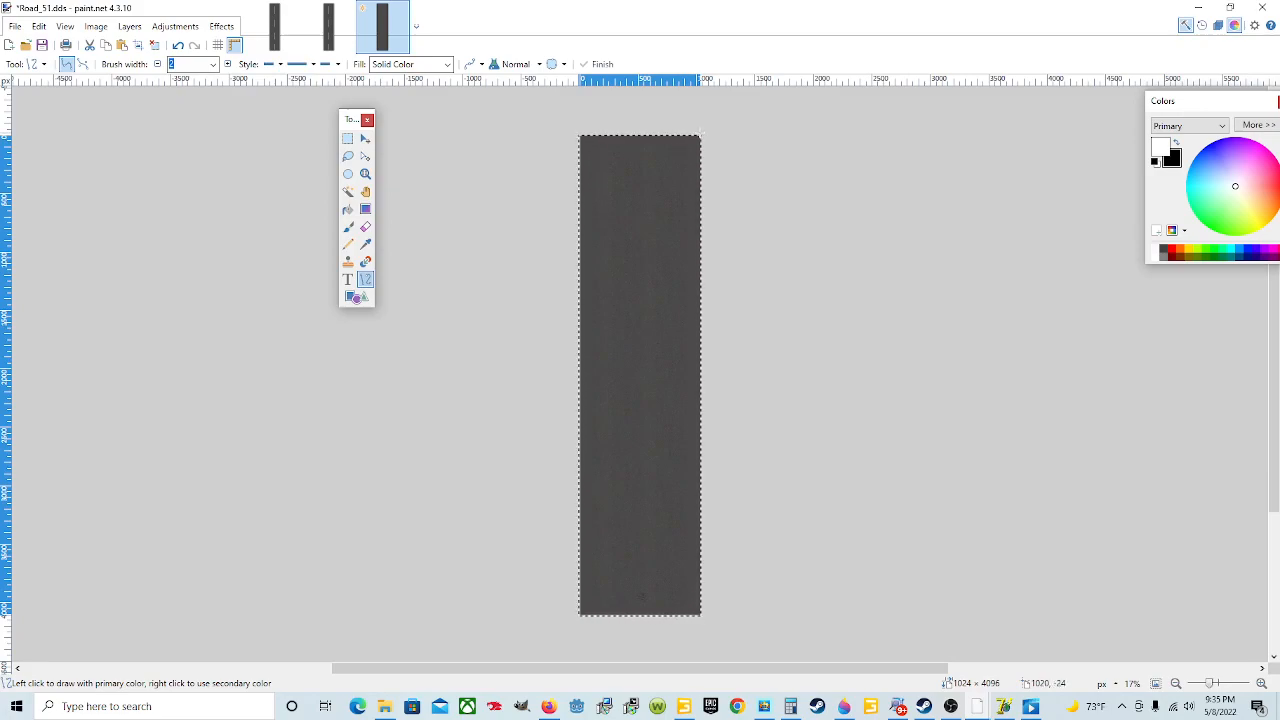
left_click_drag(699, 134, 698, 614)
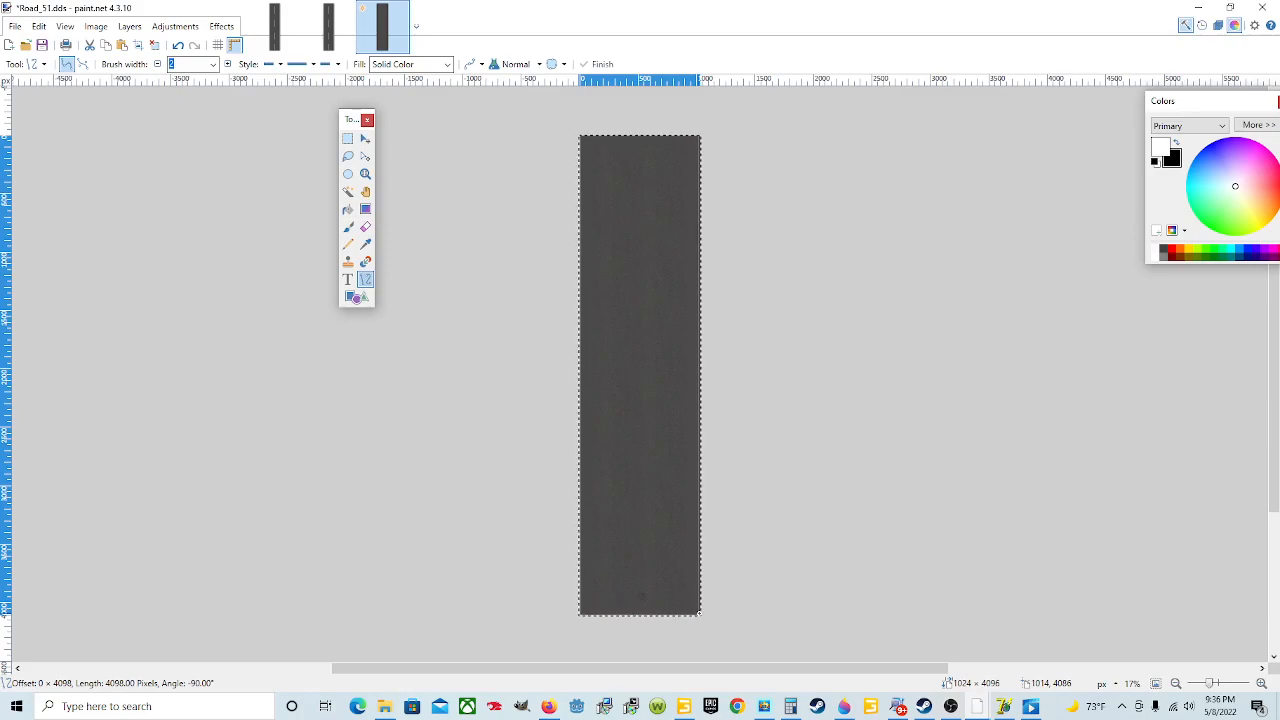
left_click_drag(698, 614, 698, 616)
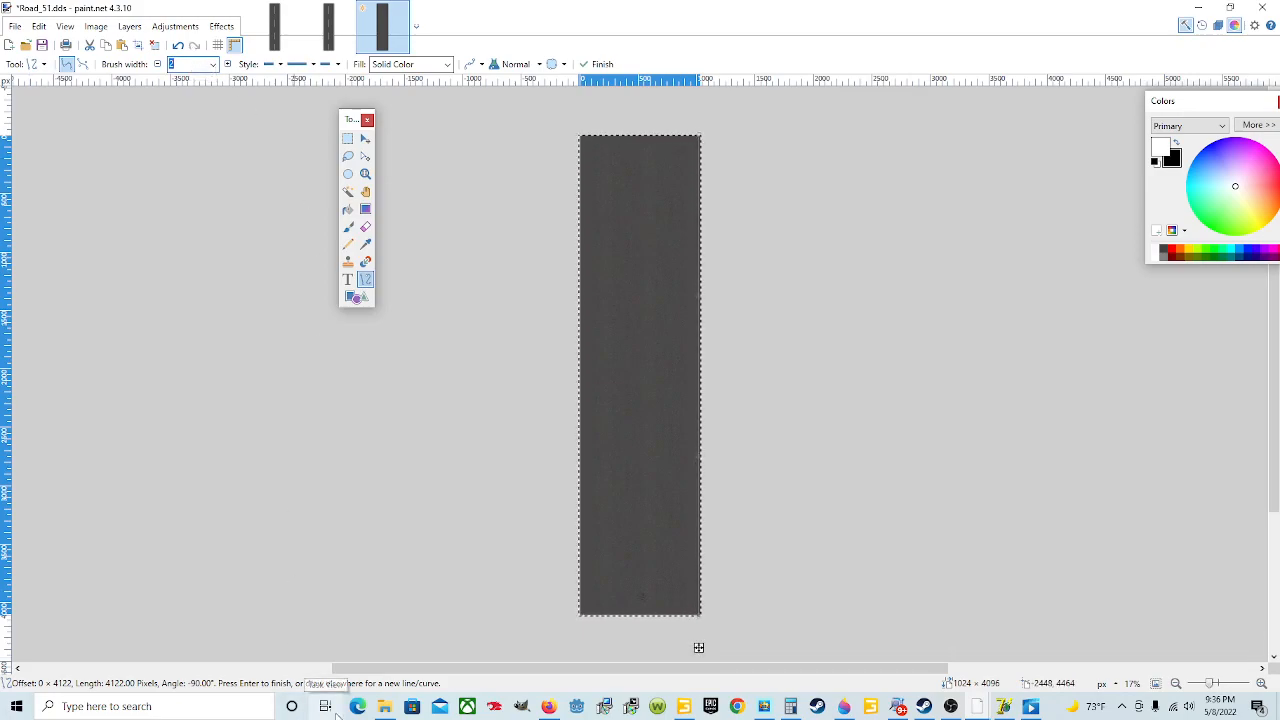
Set the right edge line's brush width to 20 and shift the line slightly inward from the texture's edge.
type("0")
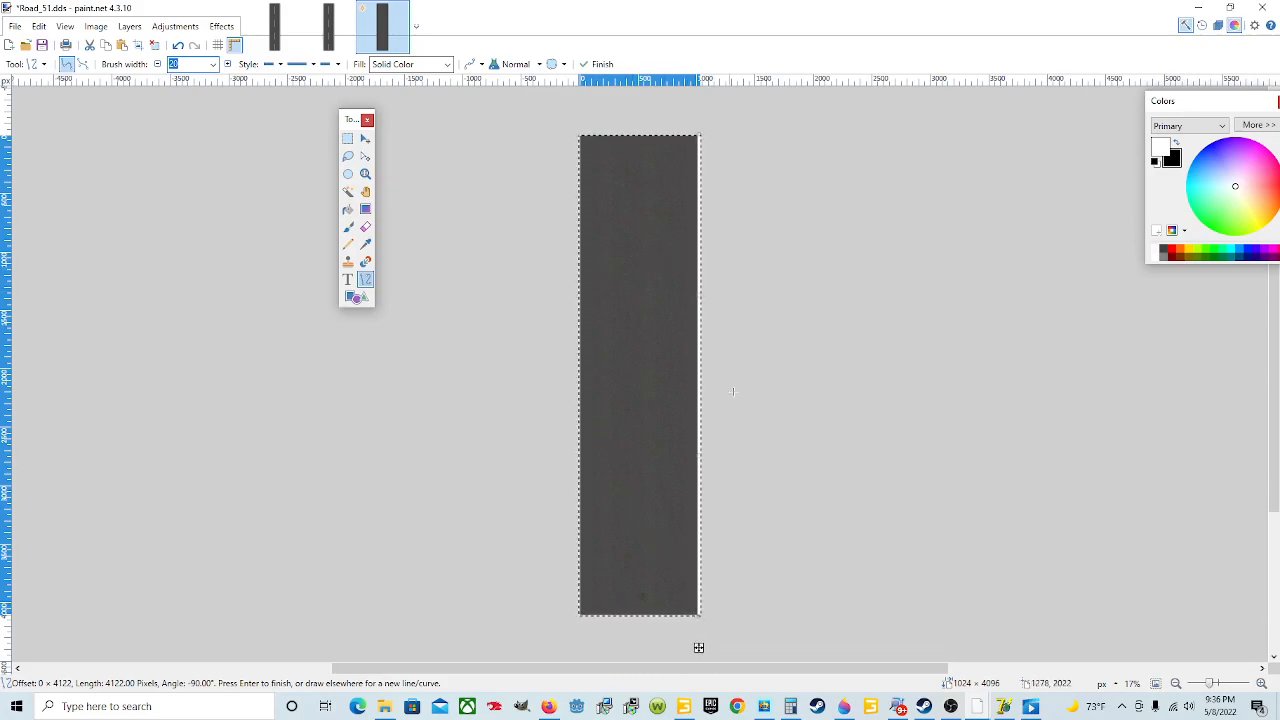
left_click_drag(698, 652, 697, 650)
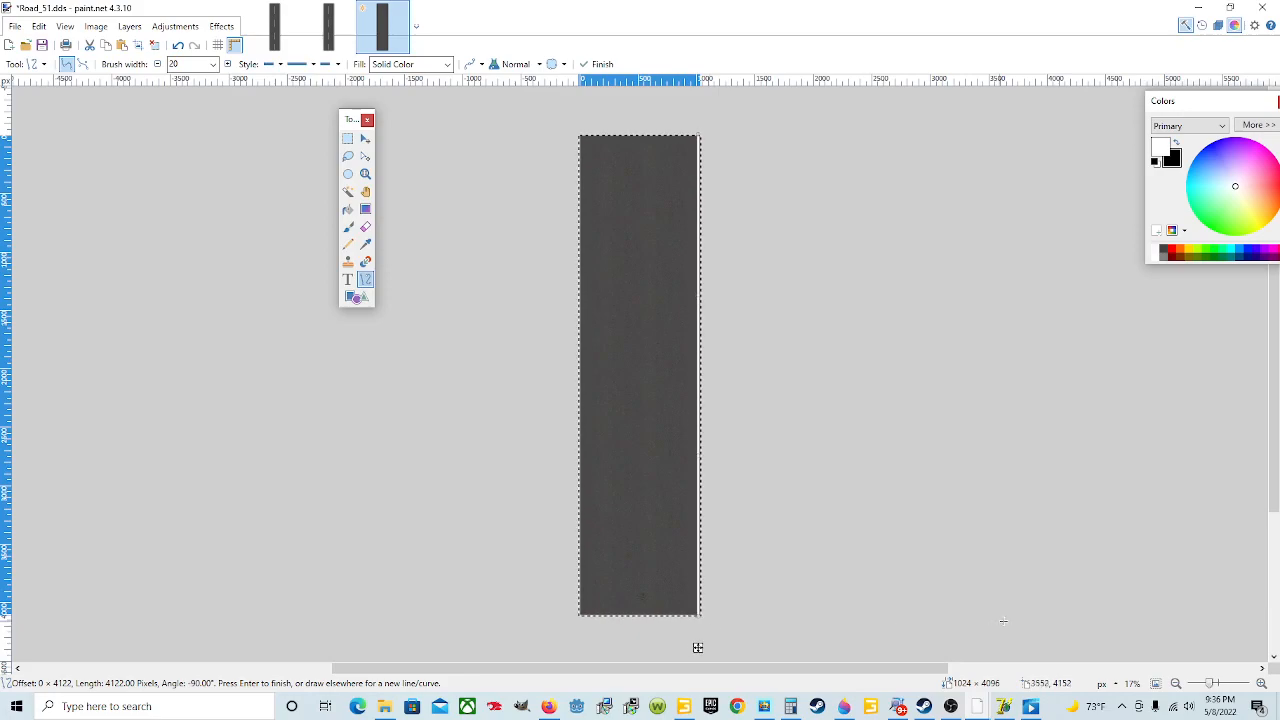
left_click_drag(1209, 684, 1220, 682)
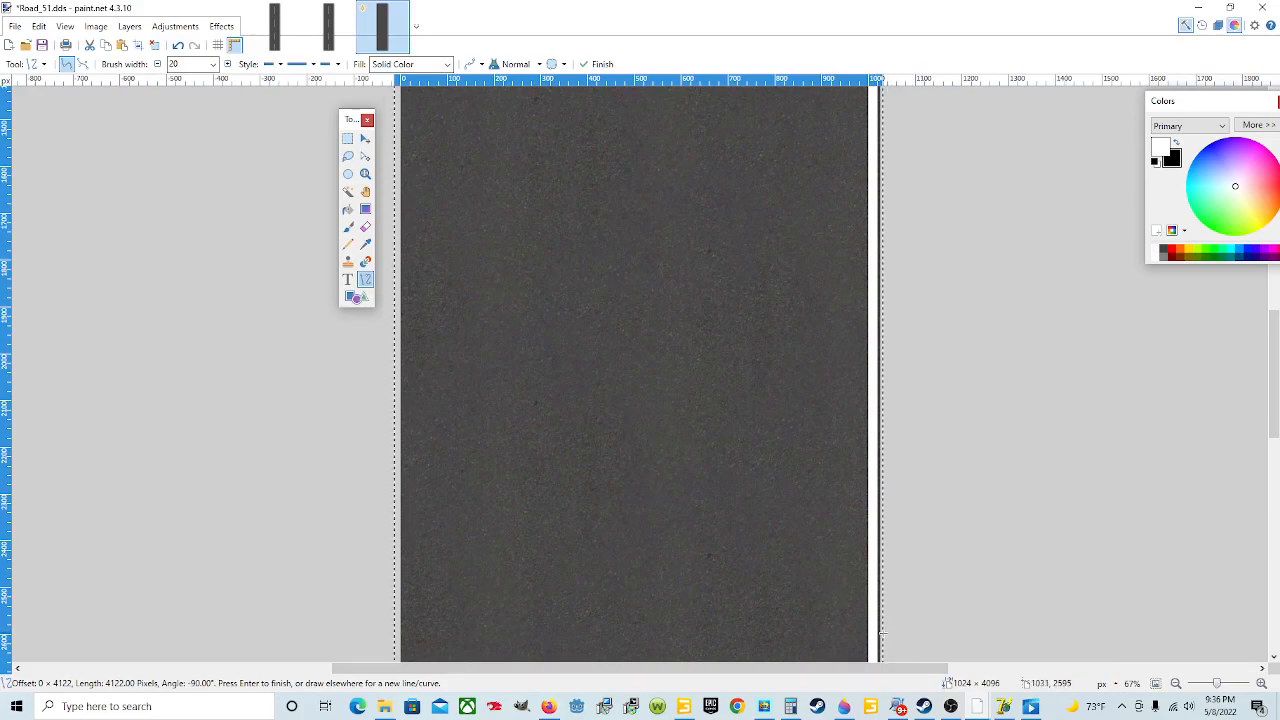
scroll(975, 607, "down", 2)
scroll(975, 607, "up", 2)
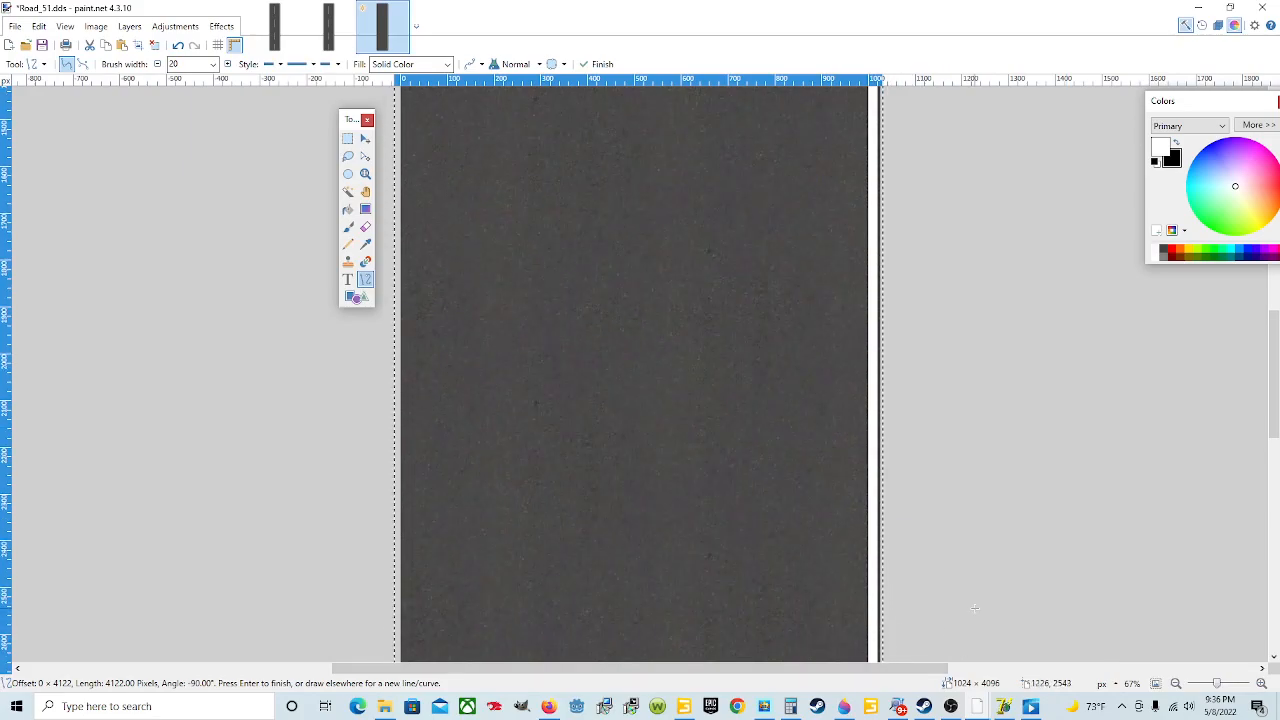
left_click_drag(1217, 685, 1209, 684)
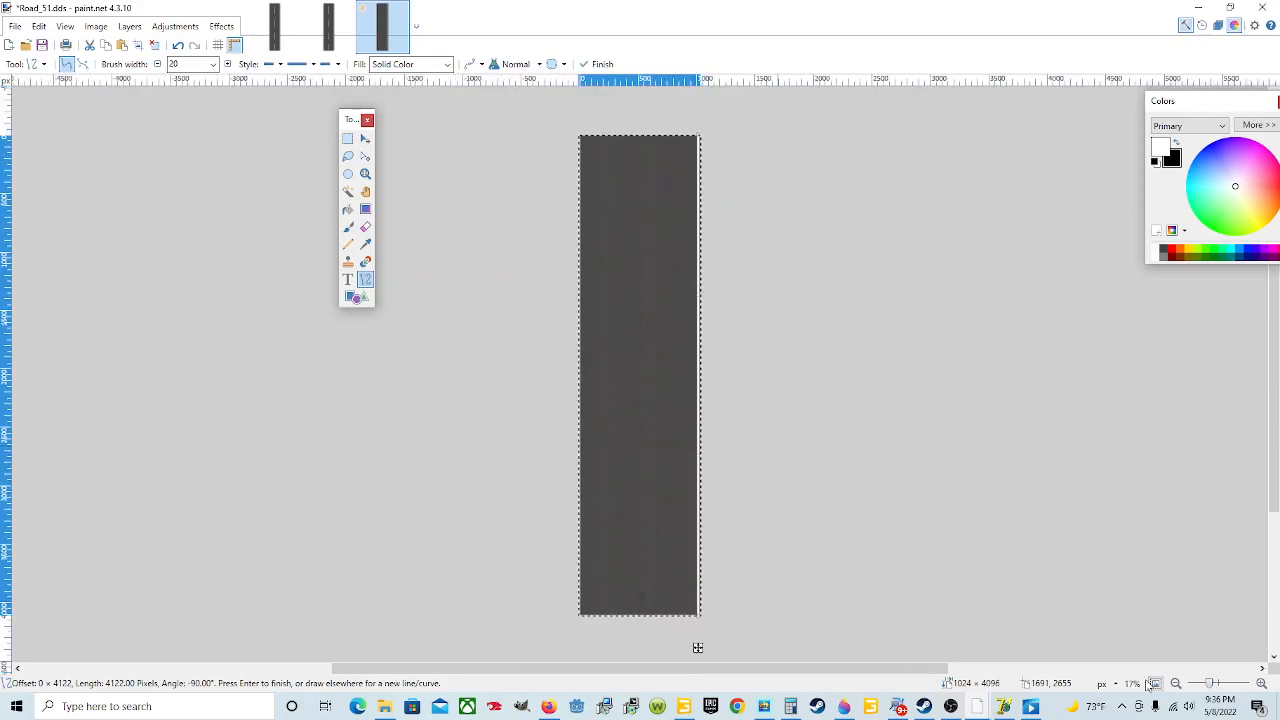
key("Return")
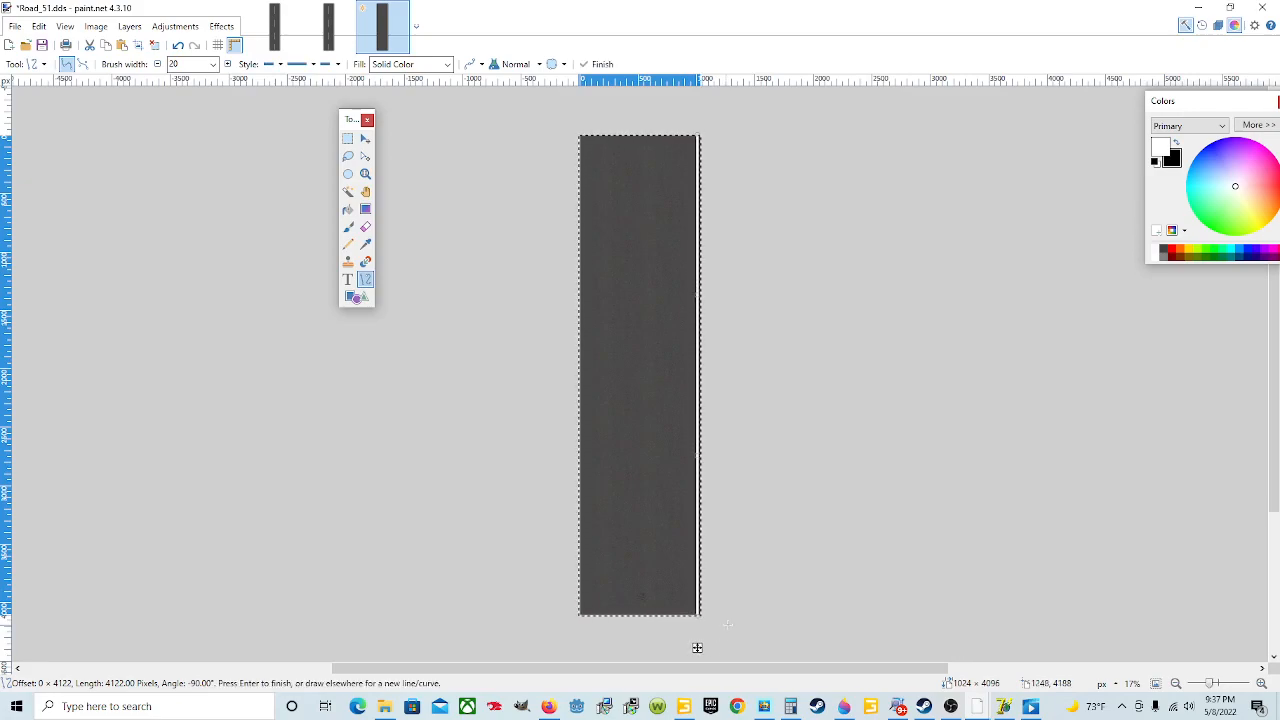
Draw a second white line about 4152 px long, 20 px wide, down the texture's left edge.
left_click(1205, 684)
mouse_move(1206, 685)
left_mouse_down()
mouse_move(1217, 686)
mouse_move(1206, 687)
left_mouse_up()
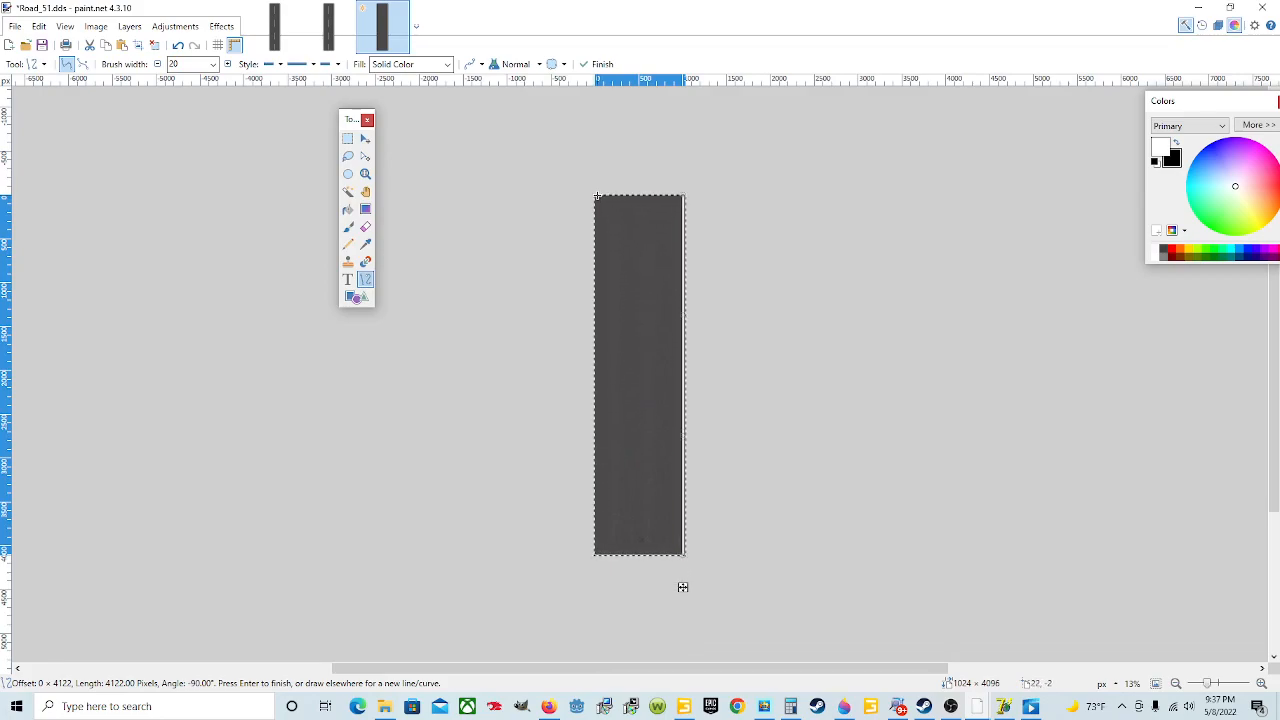
mouse_move(597, 197)
left_mouse_down()
mouse_move(609, 363)
mouse_move(596, 553)
left_mouse_up()
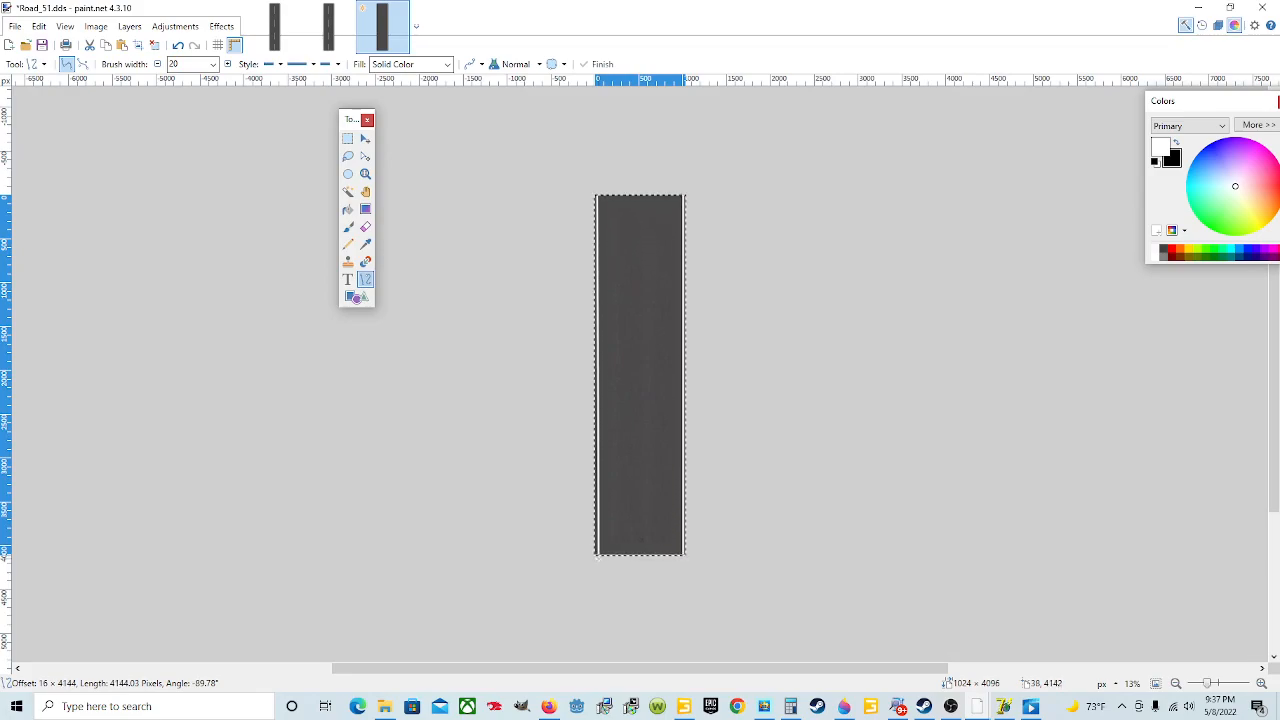
left_click_drag(598, 556, 597, 558)
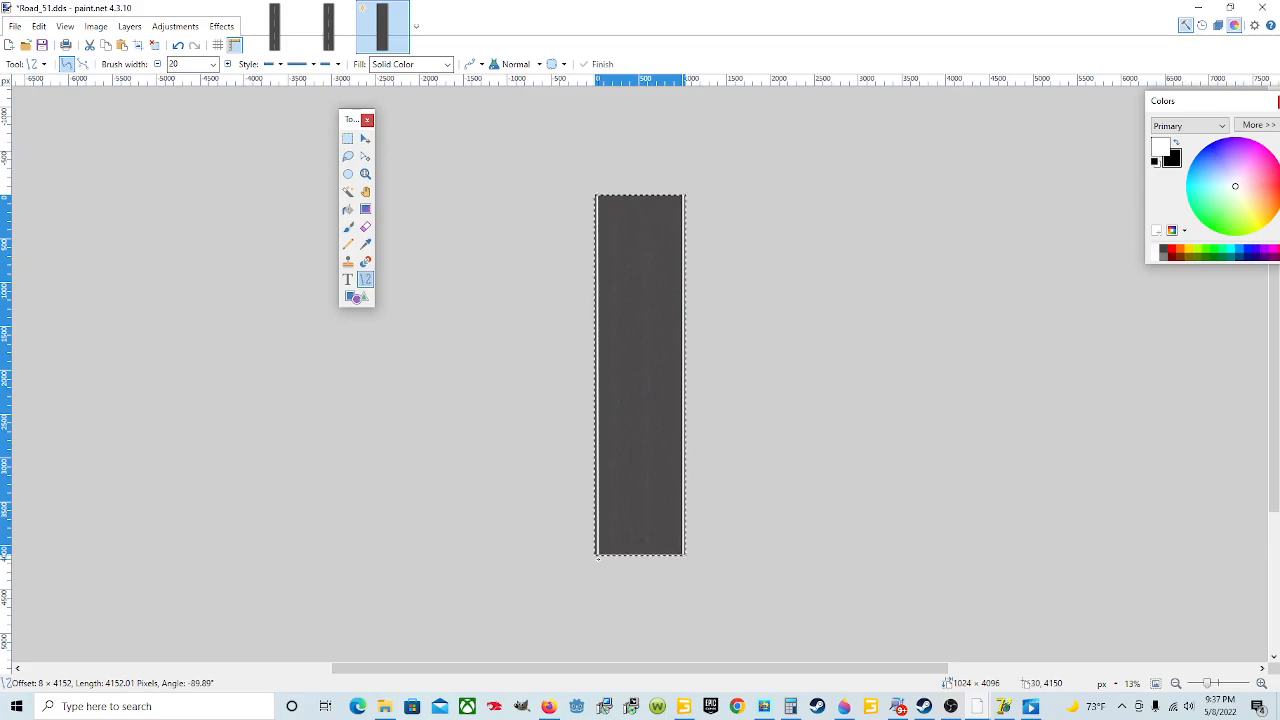
left_click_drag(598, 558, 598, 558)
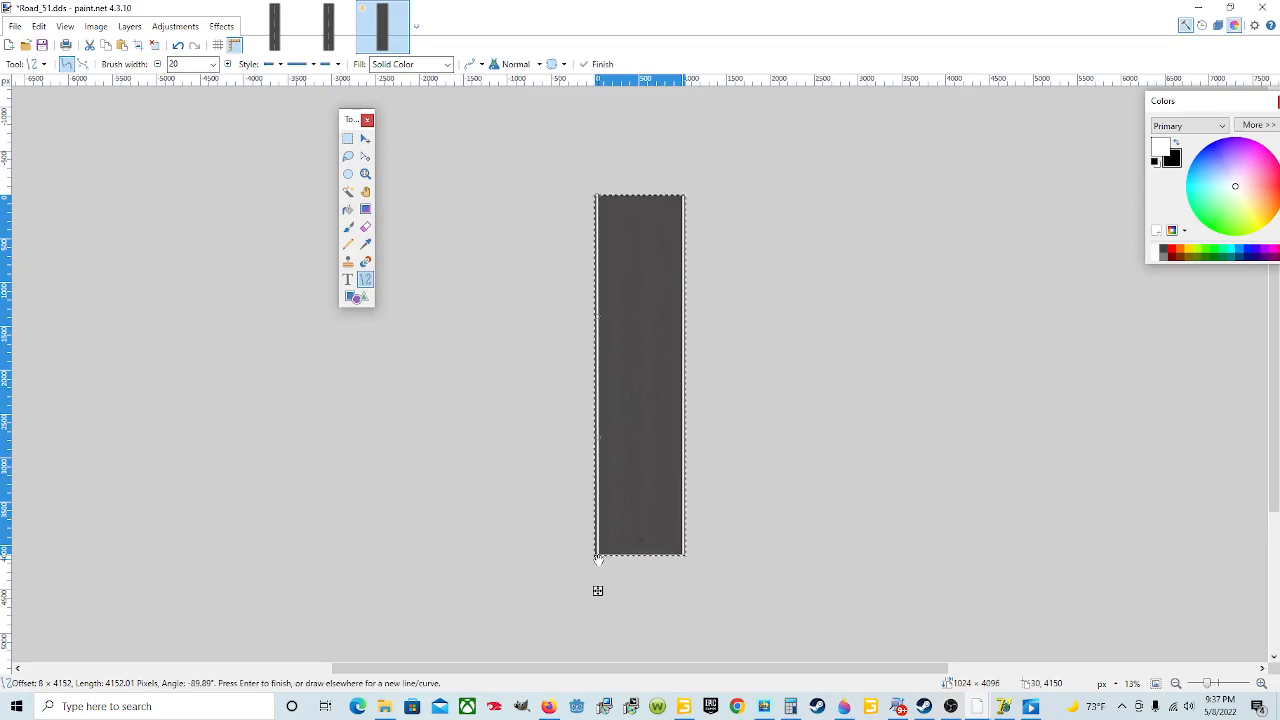
Shift the left white line slightly outward, closer to the texture's left edge.
scroll(603, 585, "up", 1)
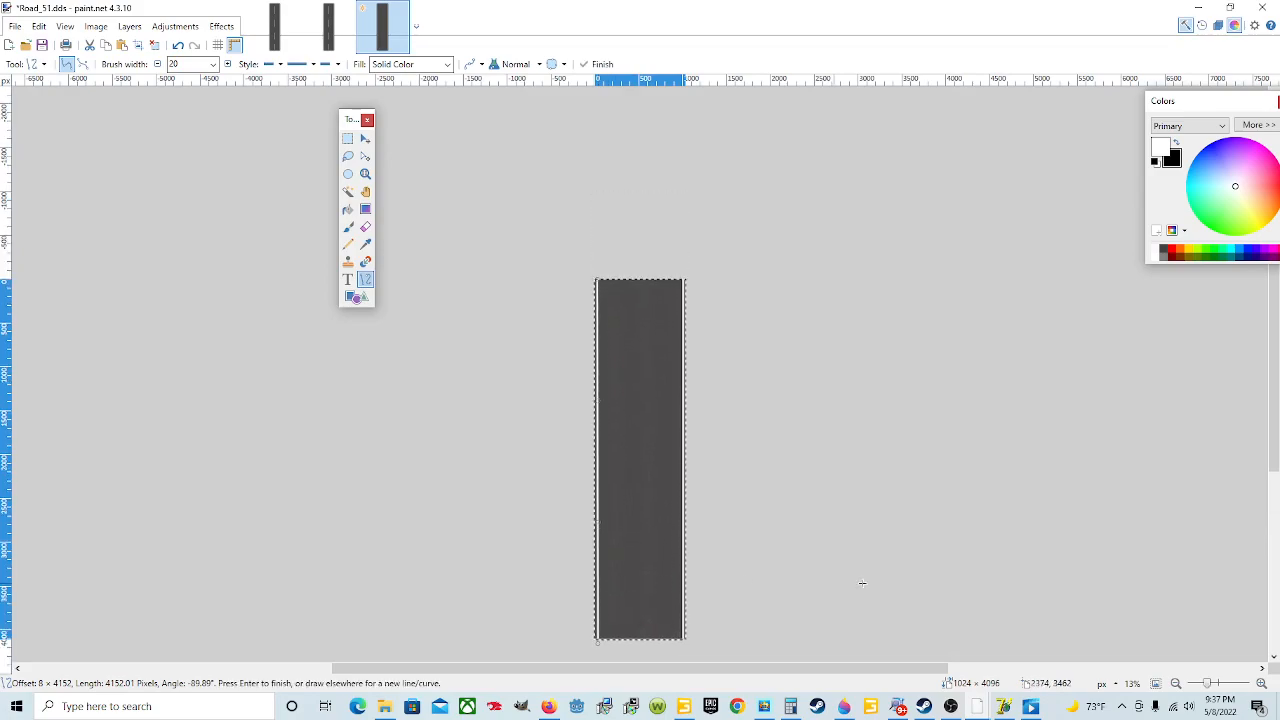
left_click_drag(1208, 684, 1218, 685)
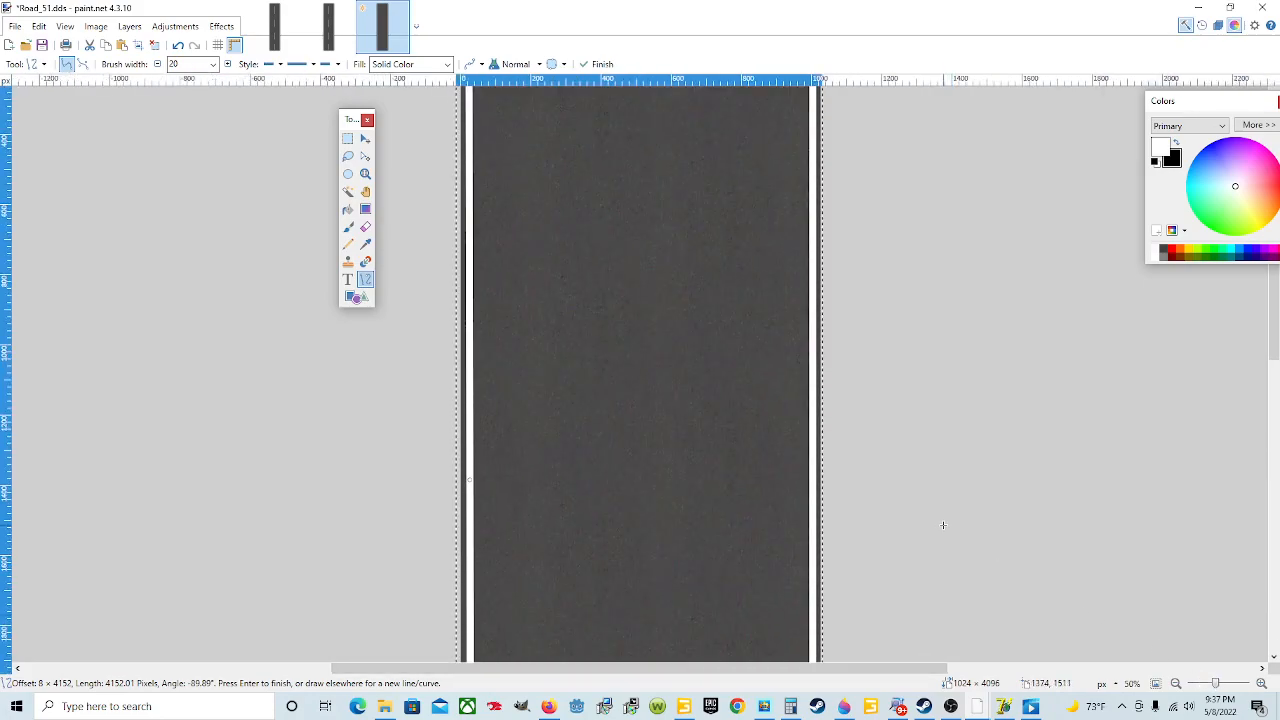
scroll(886, 374, "down", 1)
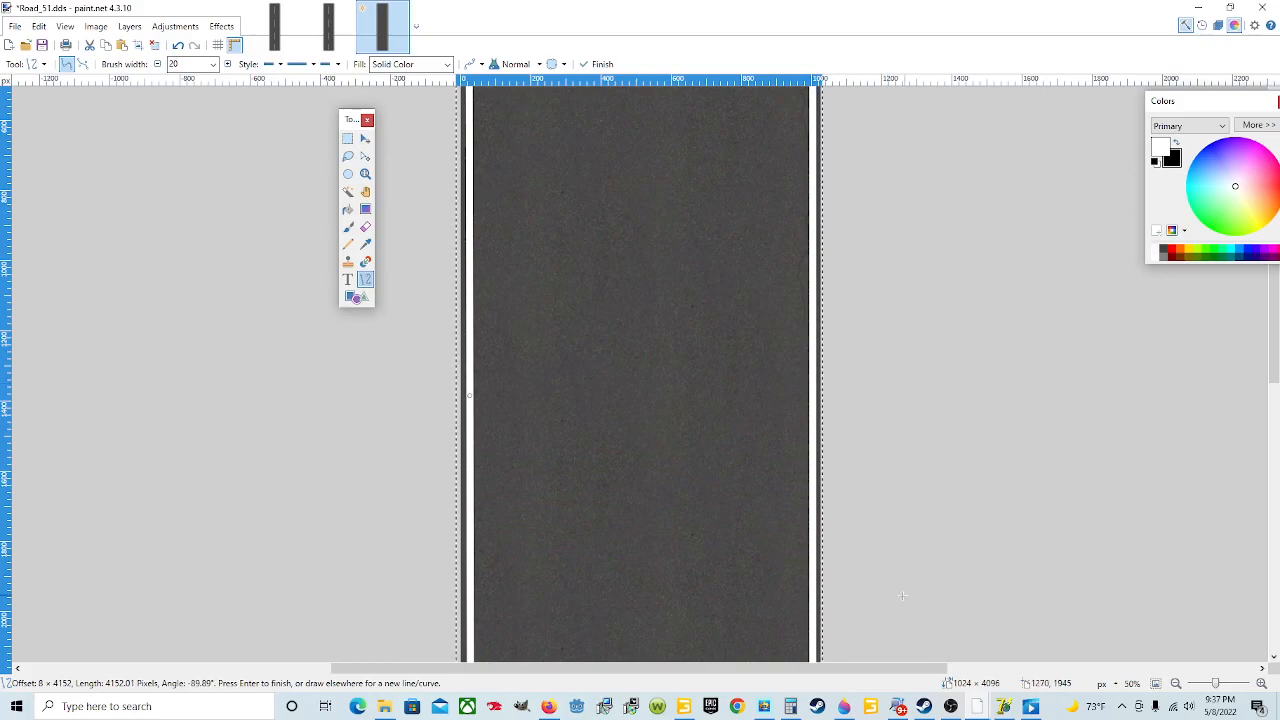
left_click_drag(1274, 378, 1236, 610)
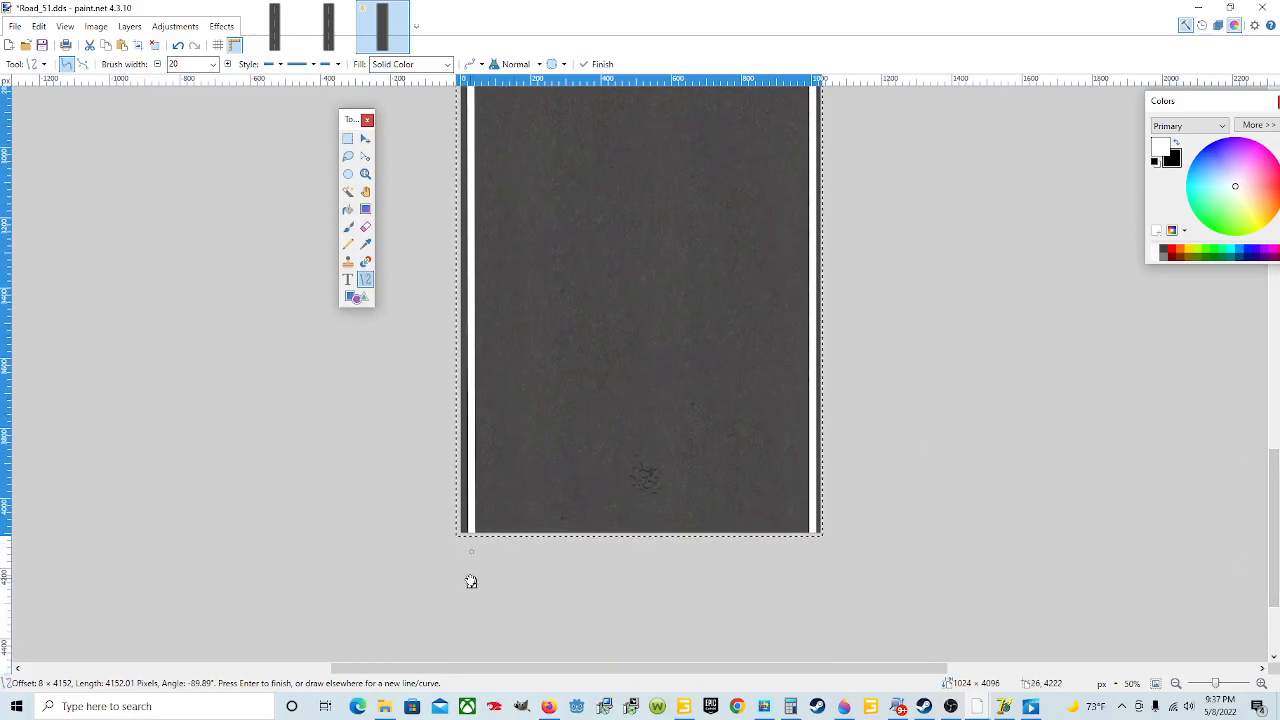
key("Return")
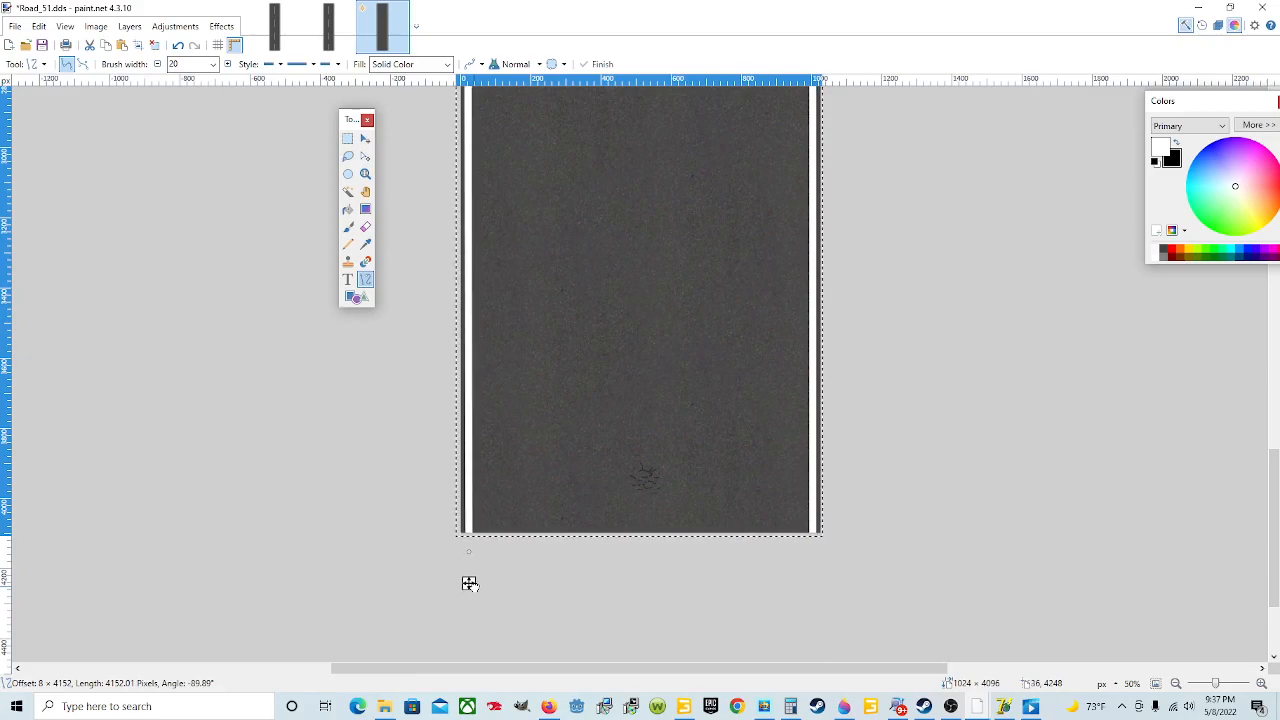
left_click_drag(474, 587, 474, 587)
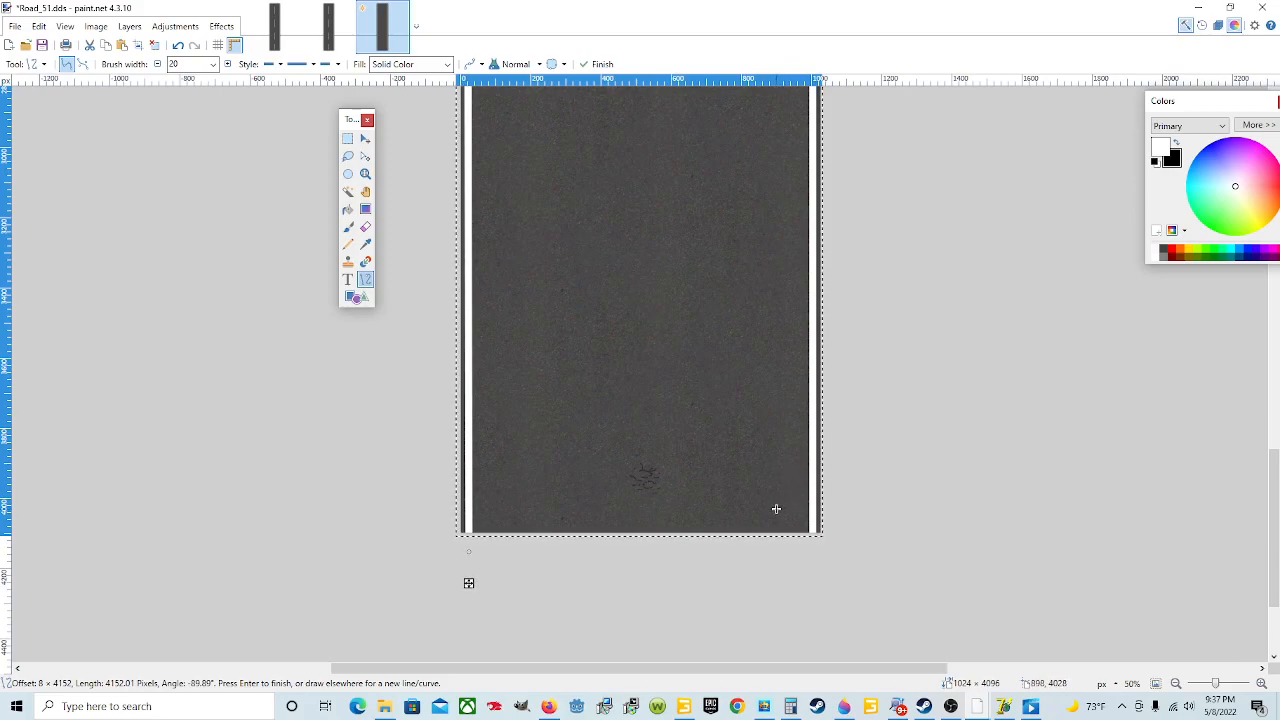
Reposition the left white line's top end just above the texture's edge, extending the line to about 4164 px.
scroll(705, 497, "up", 2)
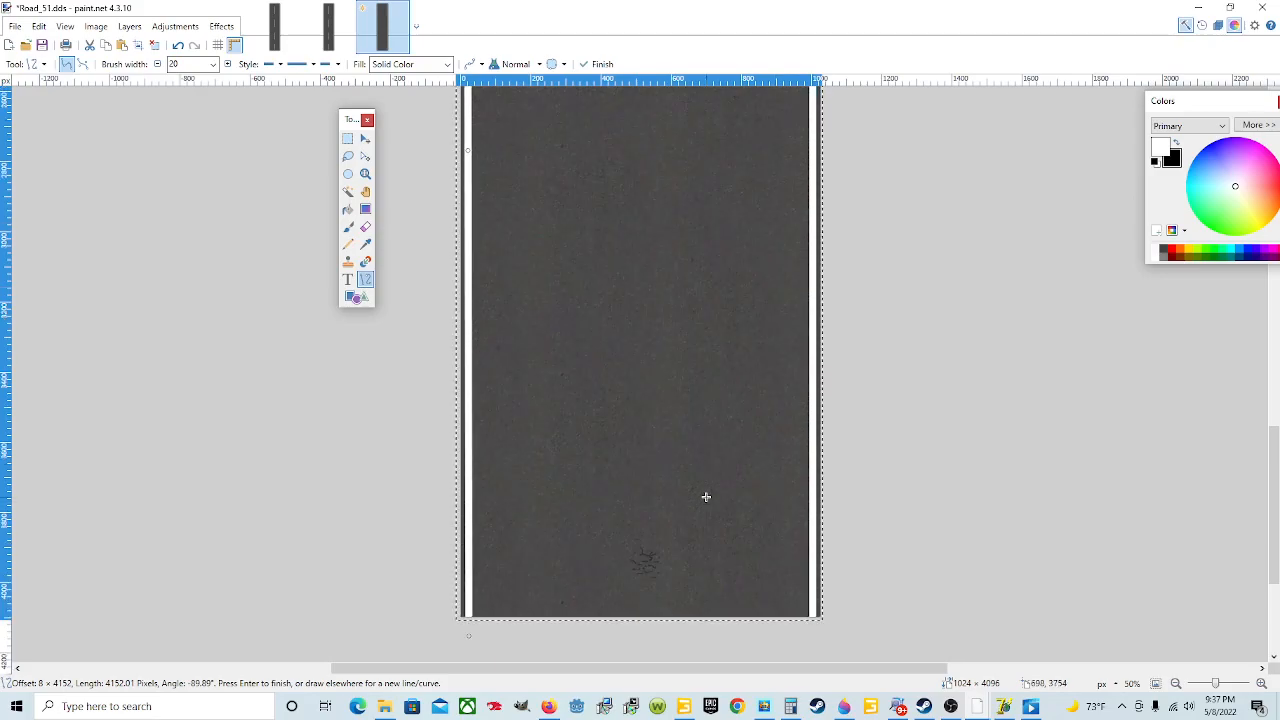
scroll(705, 497, "up", 20)
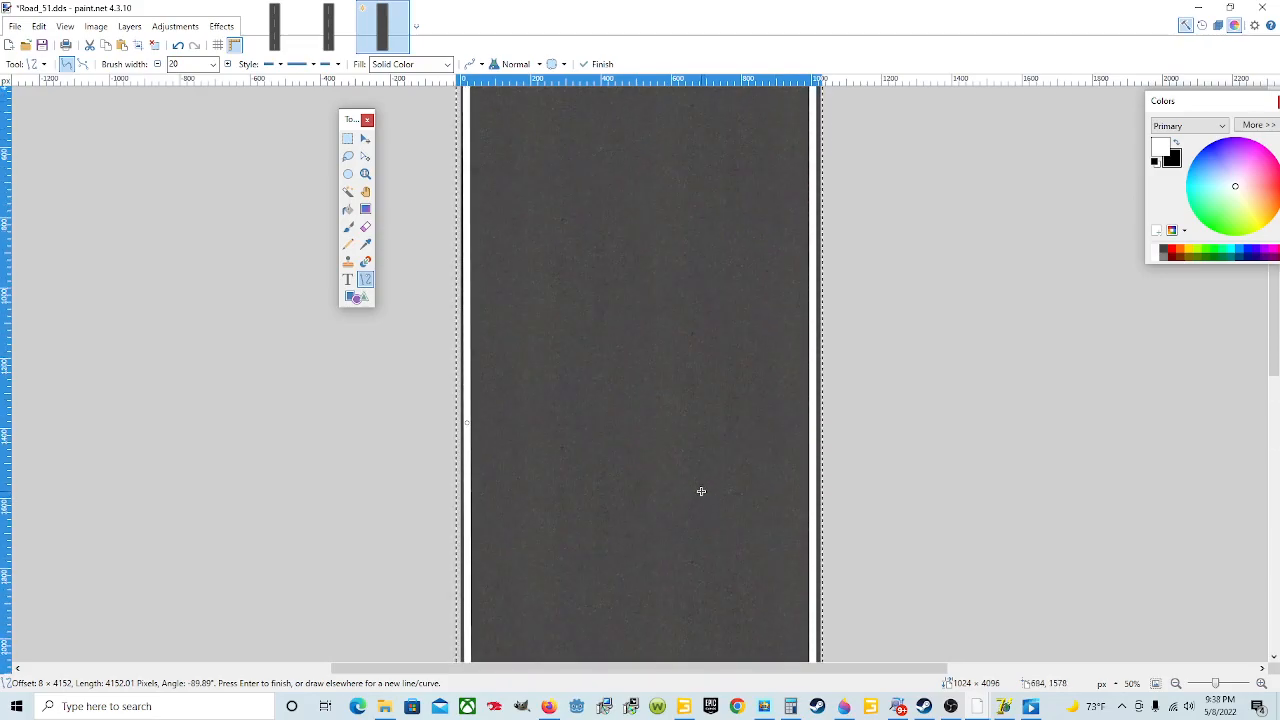
scroll(701, 491, "up", 4)
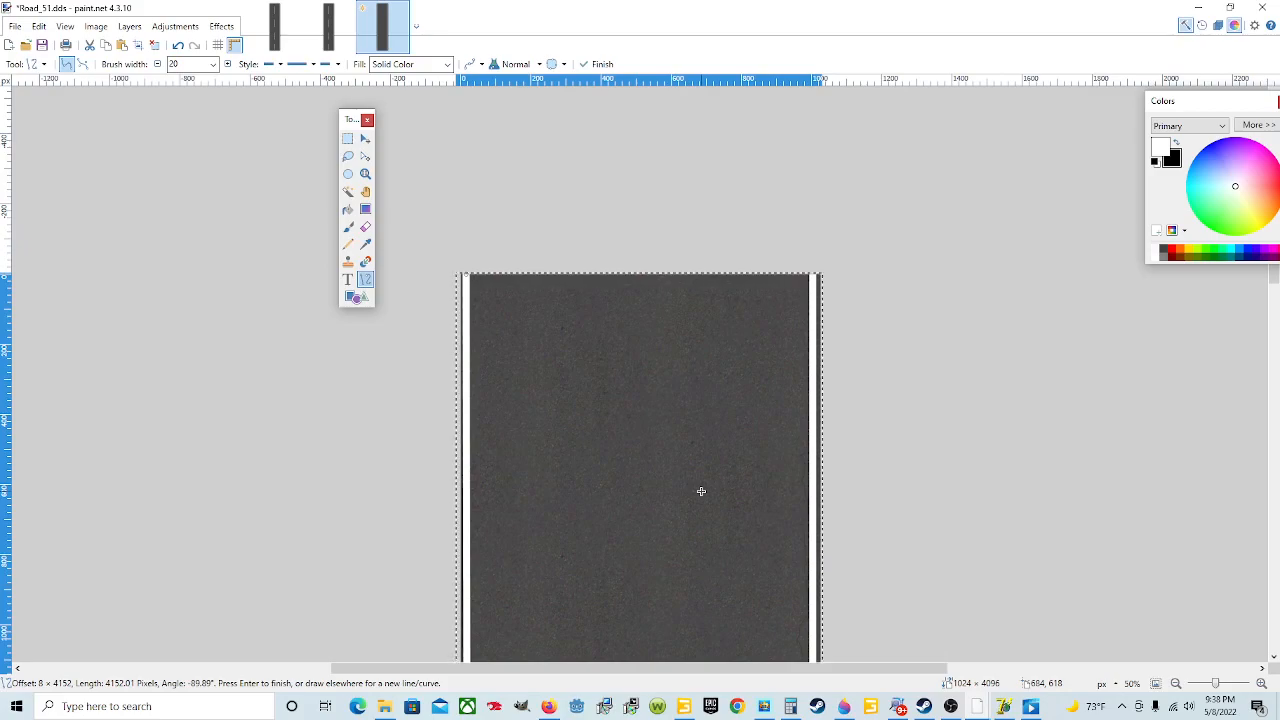
scroll(701, 491, "down", 2)
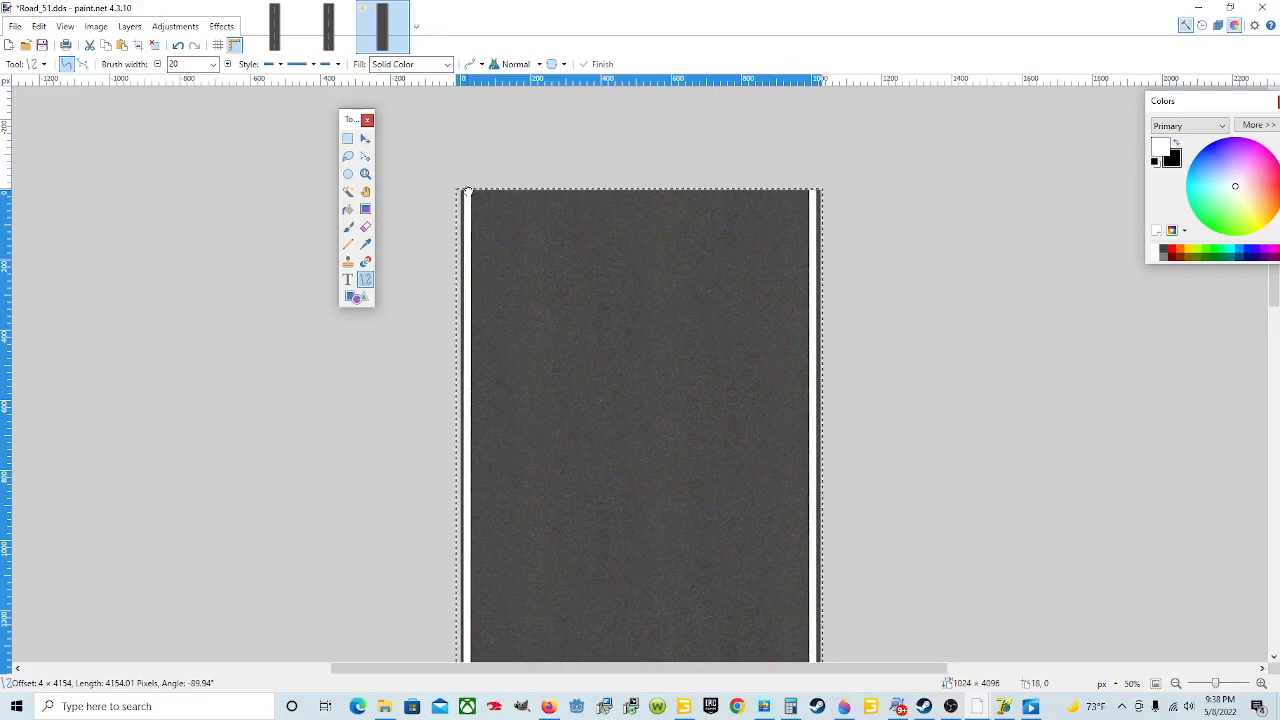
left_click_drag(467, 190, 465, 186)
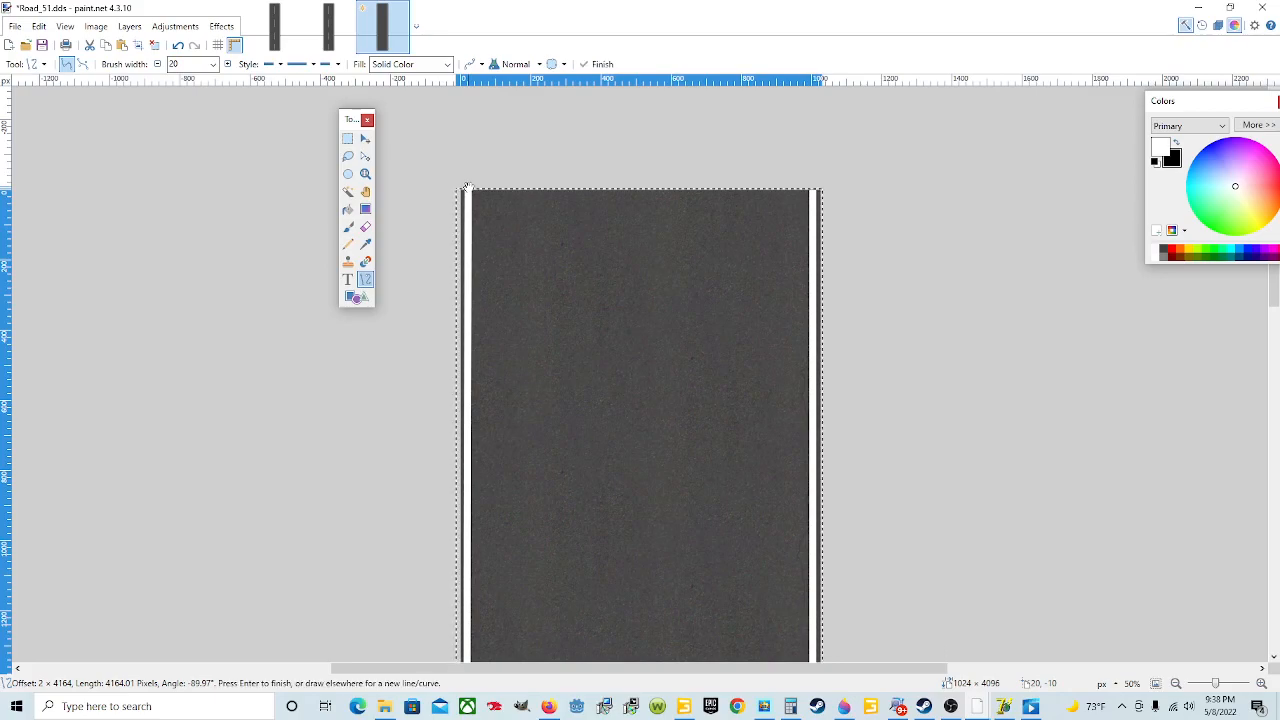
Nudge the left white line's two middle control points slightly inward to straighten it.
scroll(508, 190, "down", 3)
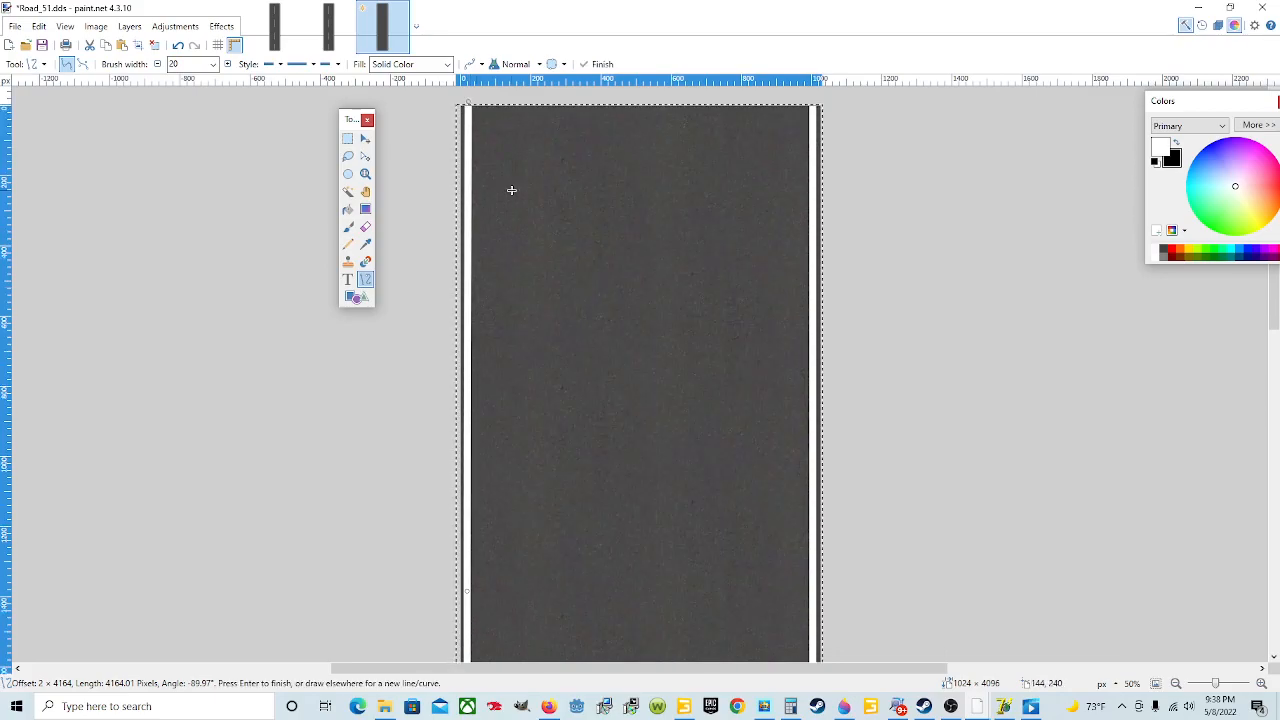
scroll(511, 190, "down", 2)
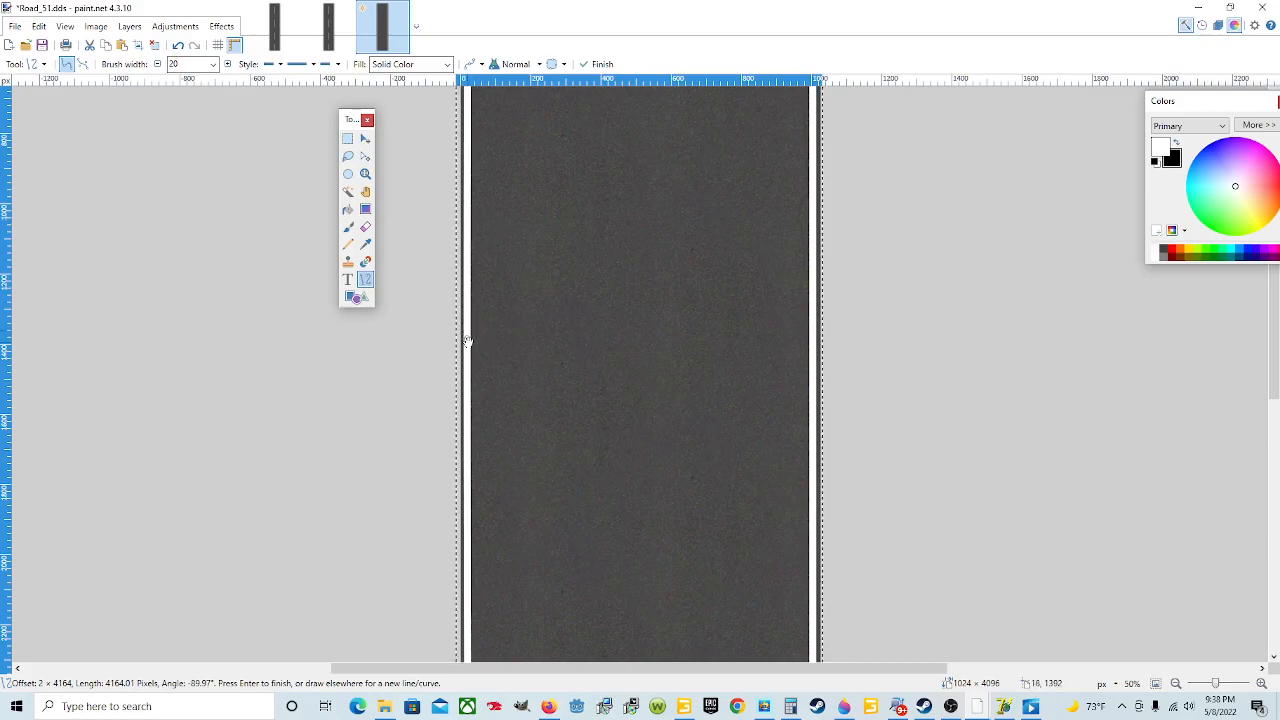
left_click_drag(467, 341, 469, 342)
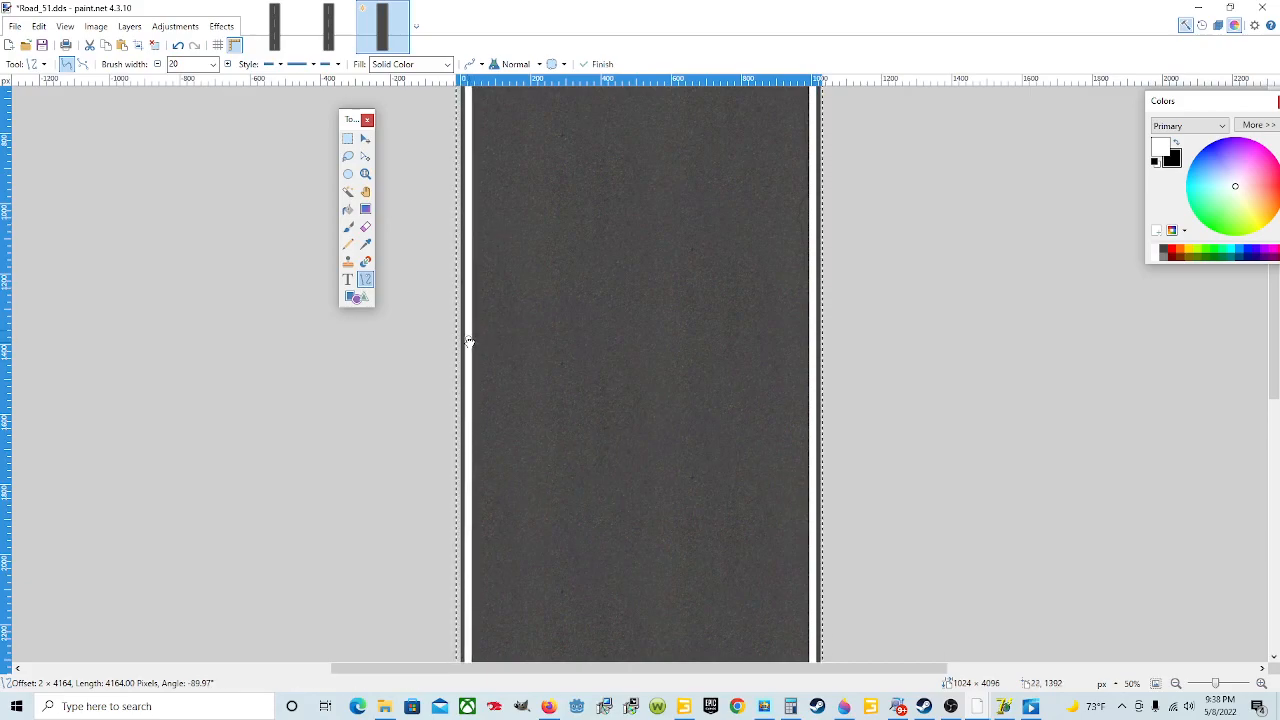
scroll(537, 314, "down", 4)
scroll(537, 315, "down", 3)
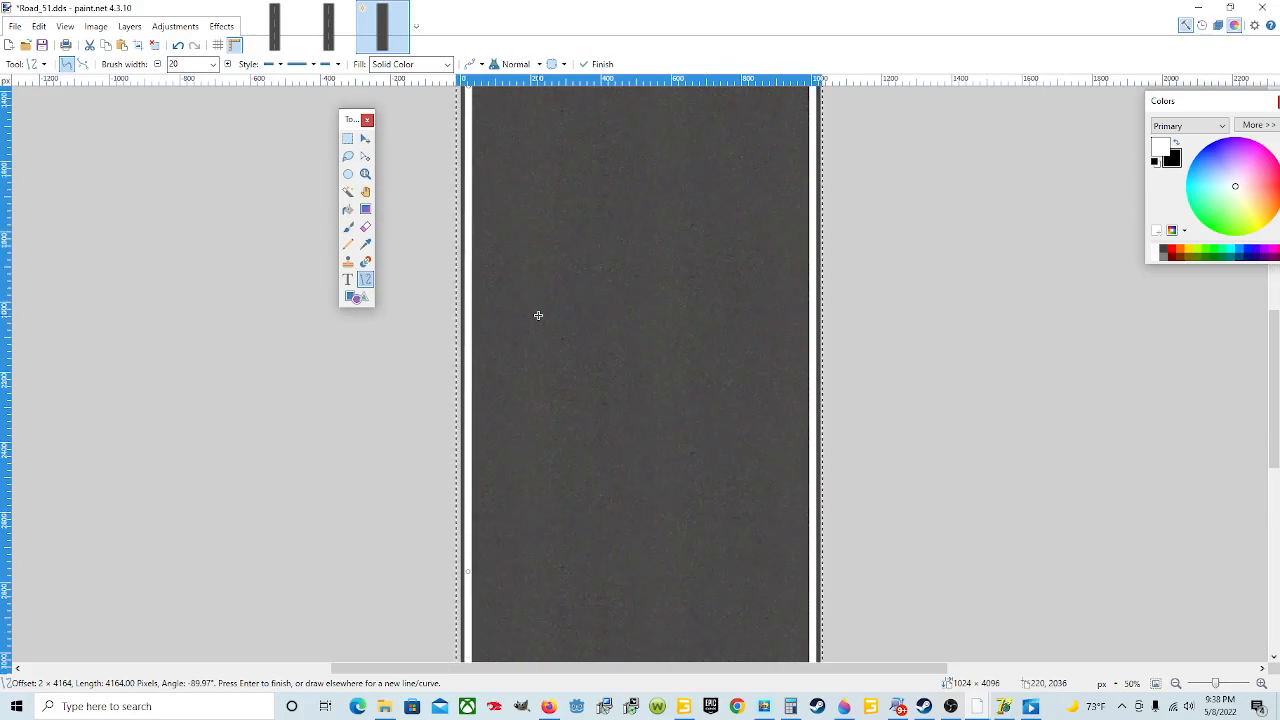
scroll(538, 315, "down", 3)
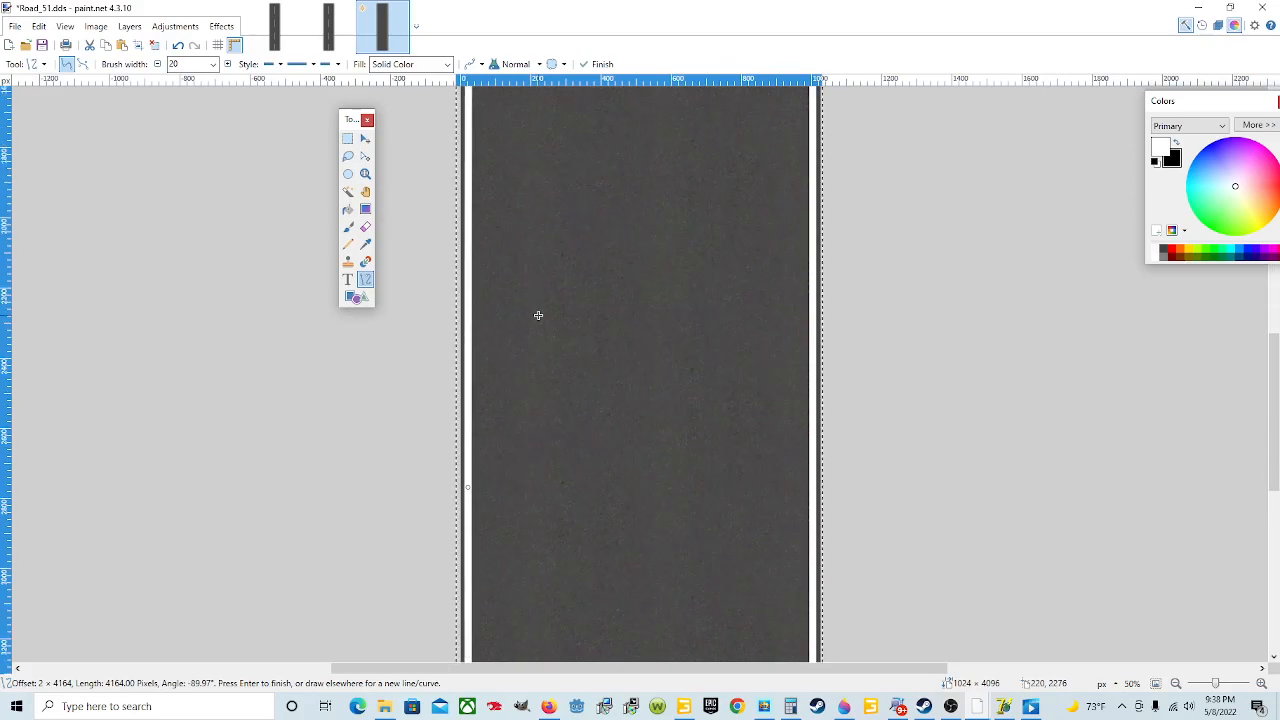
scroll(538, 315, "down", 4)
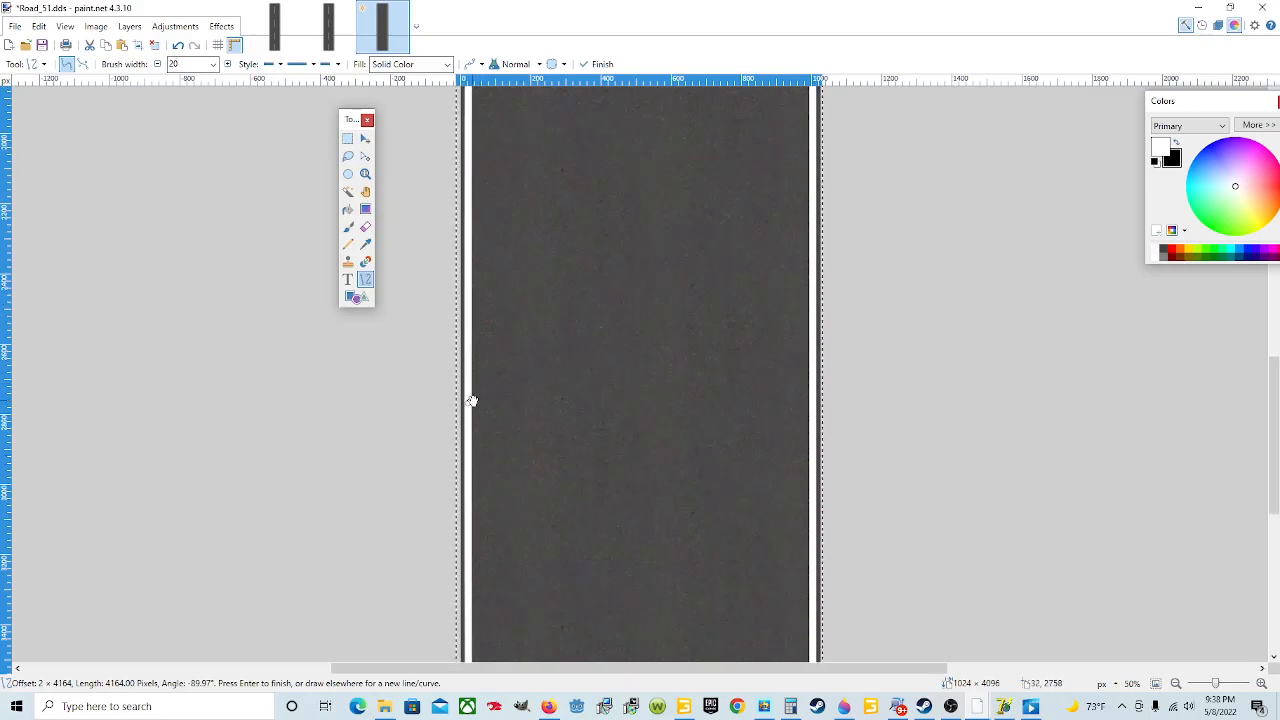
key("Return")
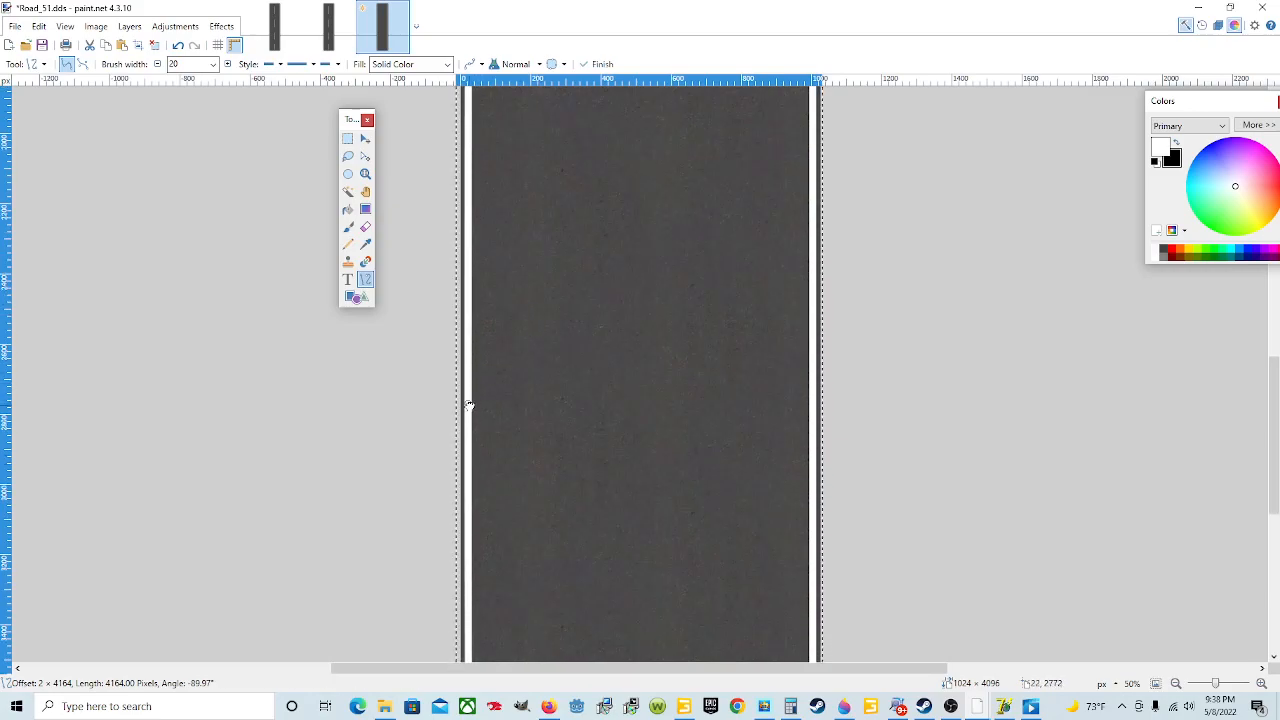
left_click_drag(468, 404, 471, 404)
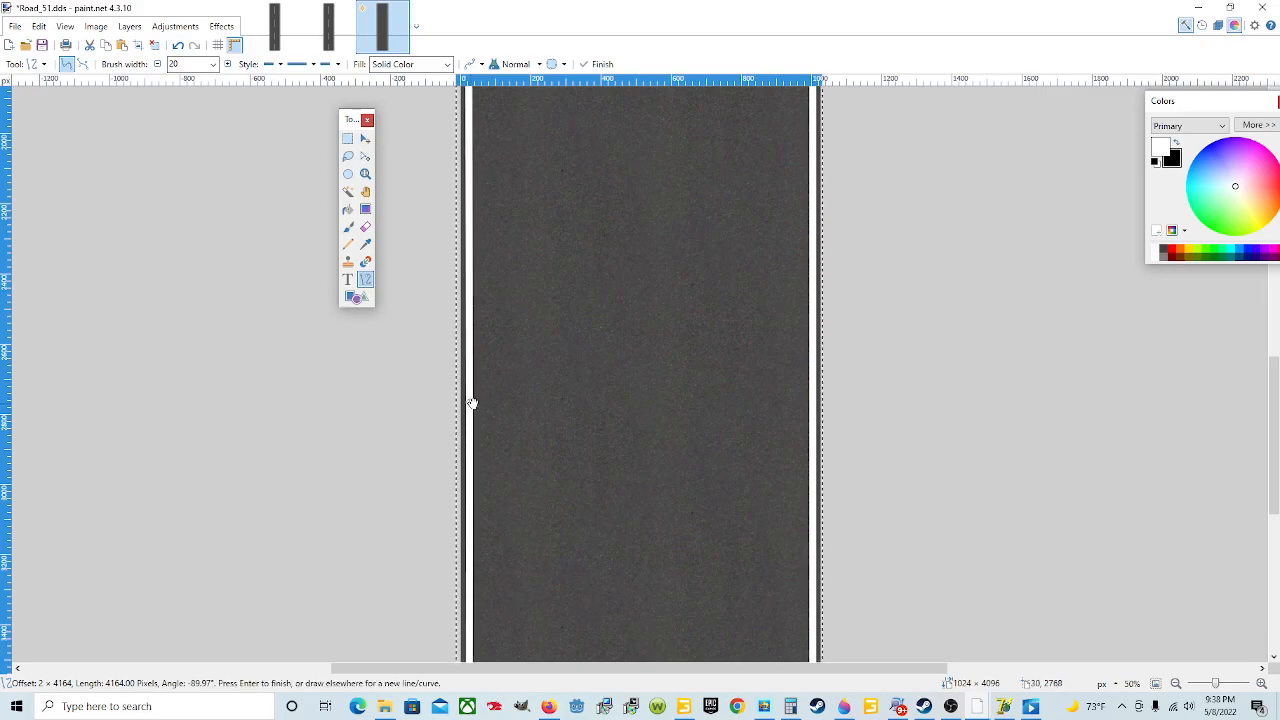
Realign the left white line's bottom end and lower middle control point so it runs straight, and finish the line.
scroll(552, 368, "down", 5)
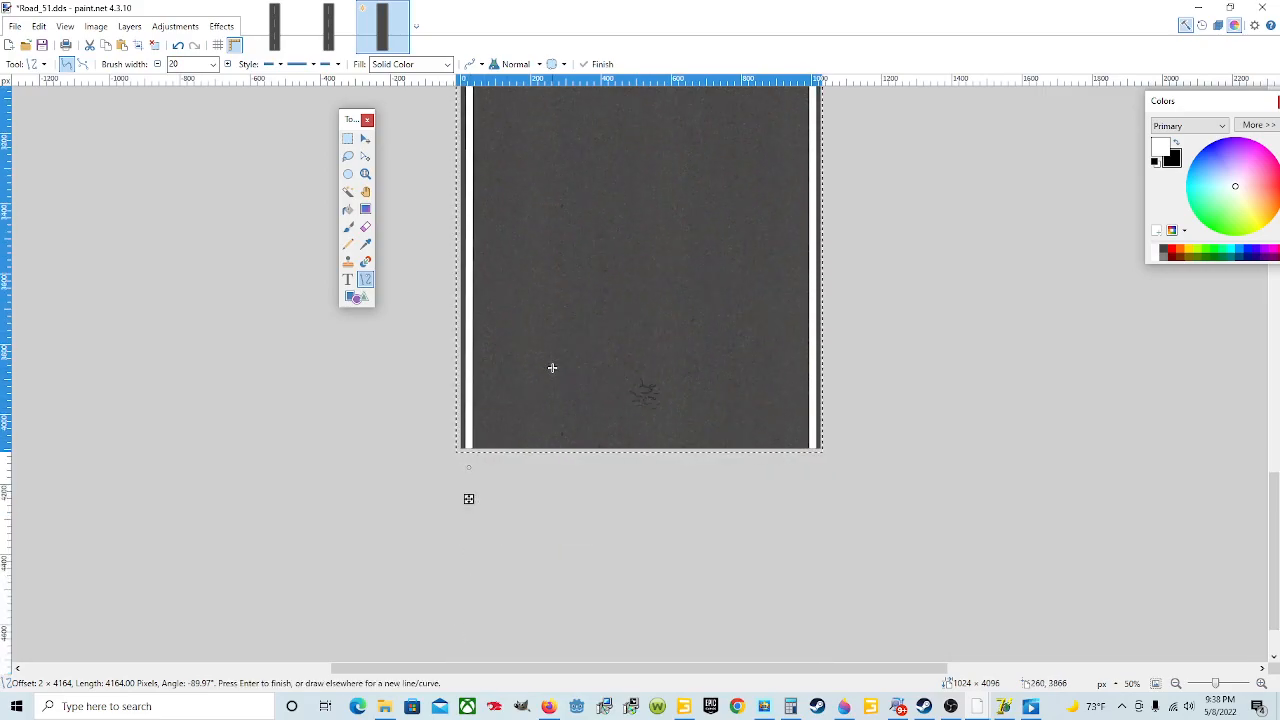
left_click_drag(471, 470, 470, 470)
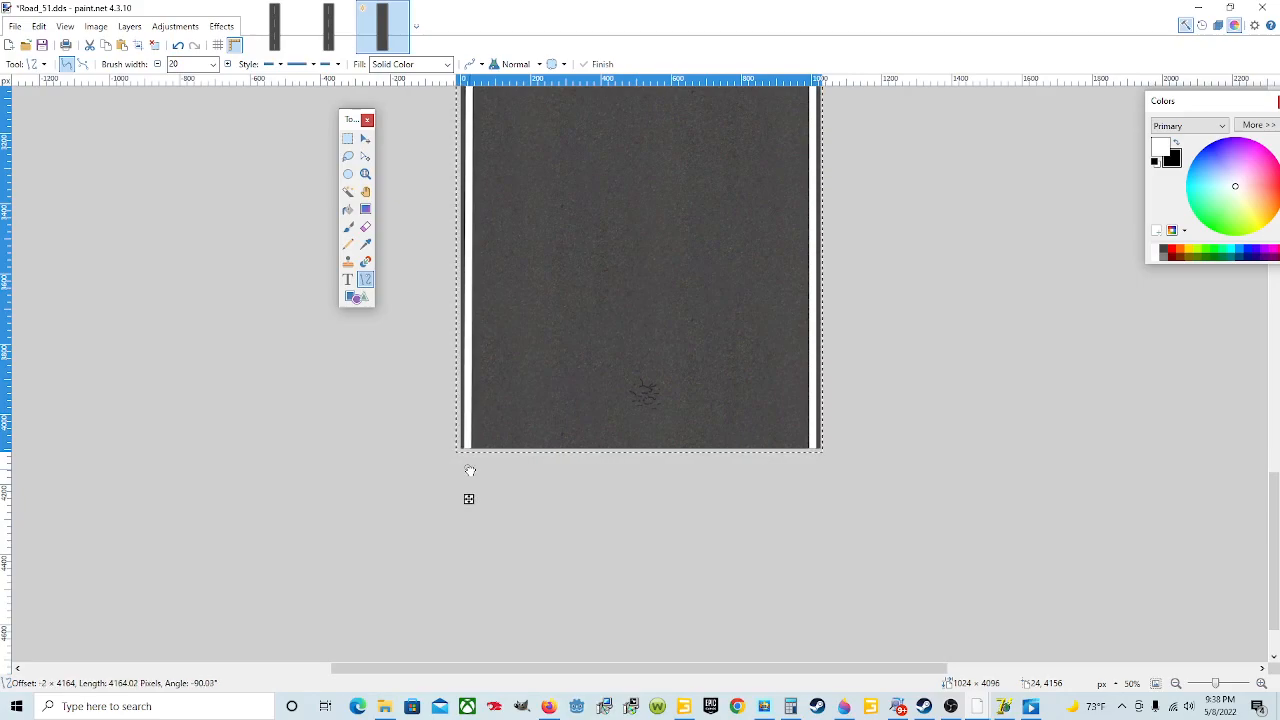
scroll(494, 337, "up", 2)
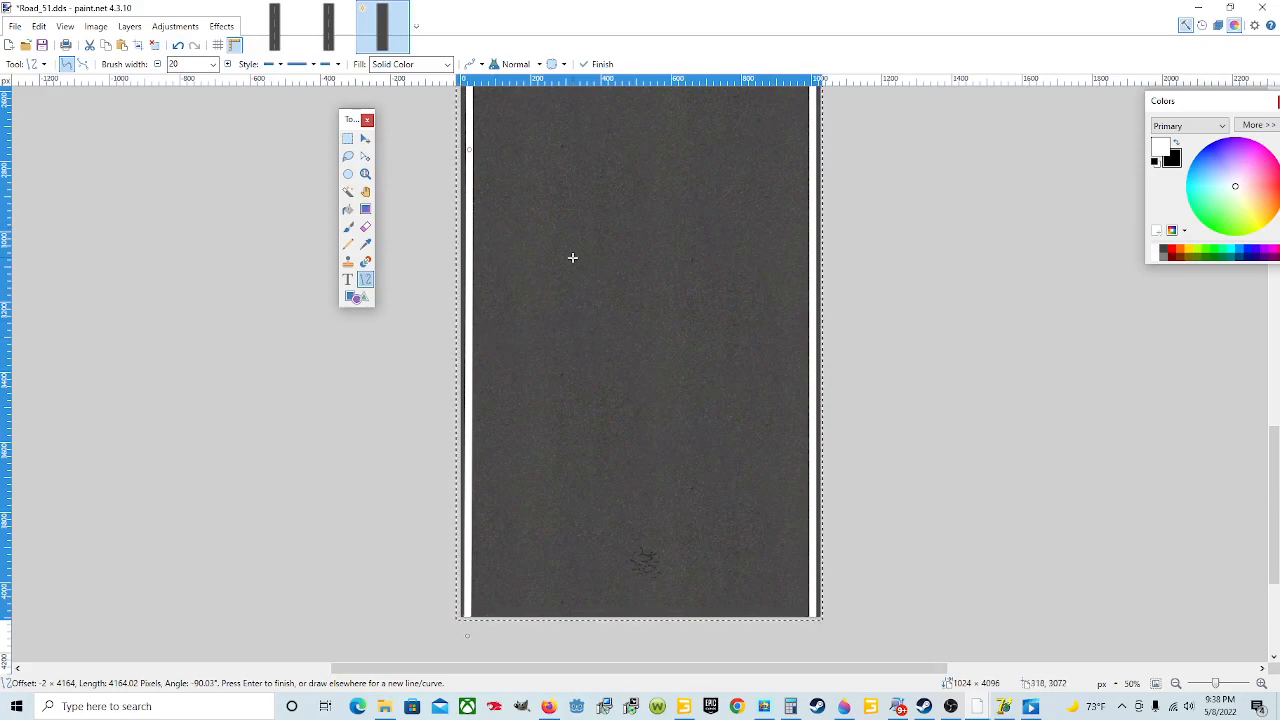
scroll(572, 255, "up", 4)
scroll(572, 255, "up", 1)
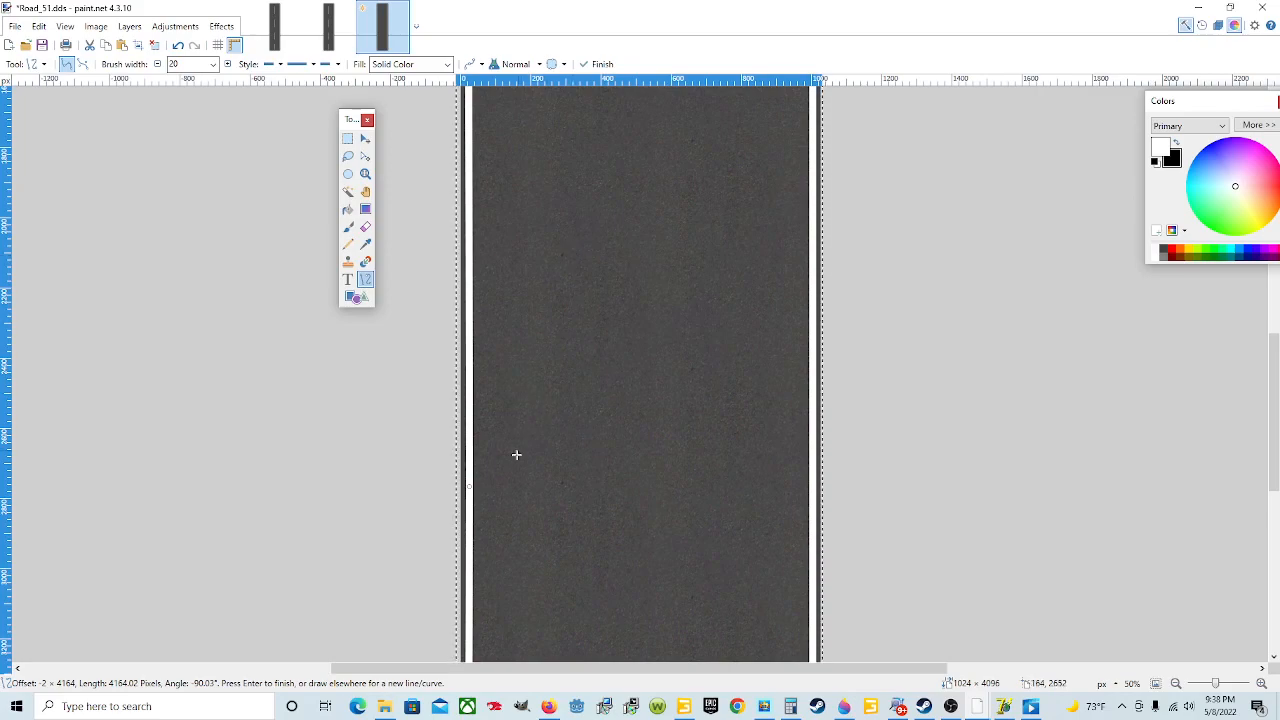
left_click_drag(469, 487, 470, 488)
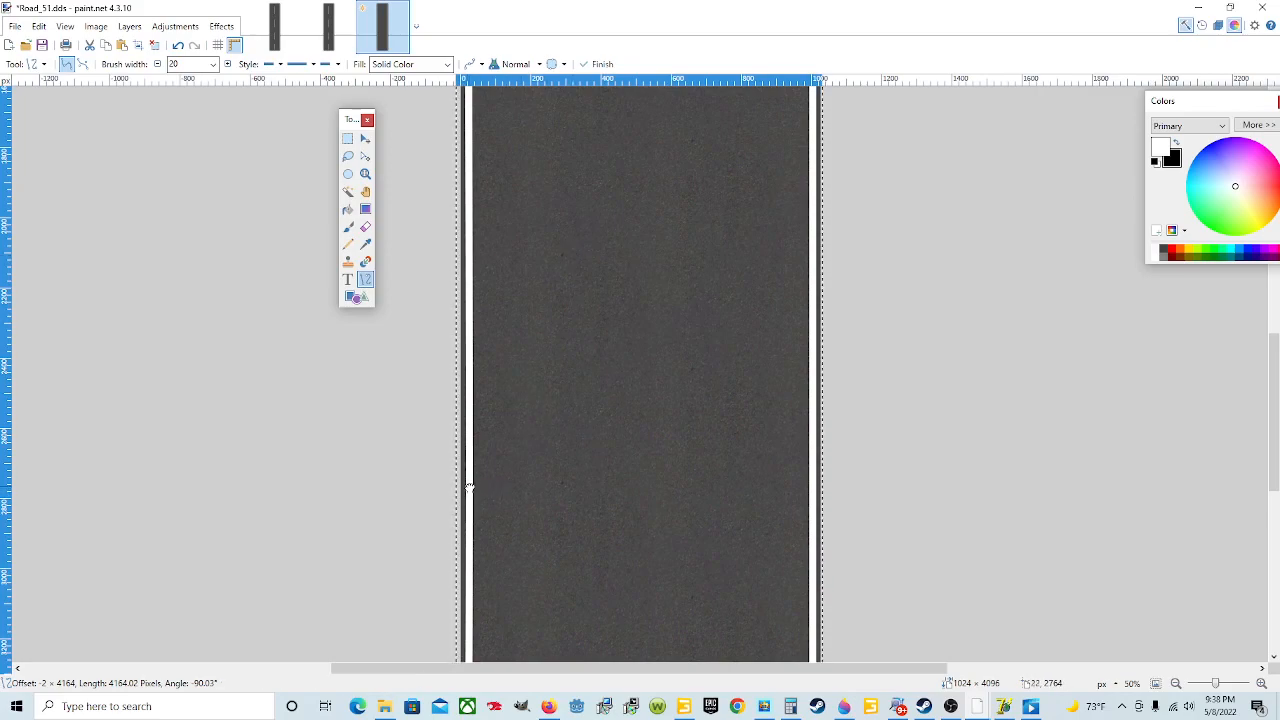
scroll(561, 456, "down", 4)
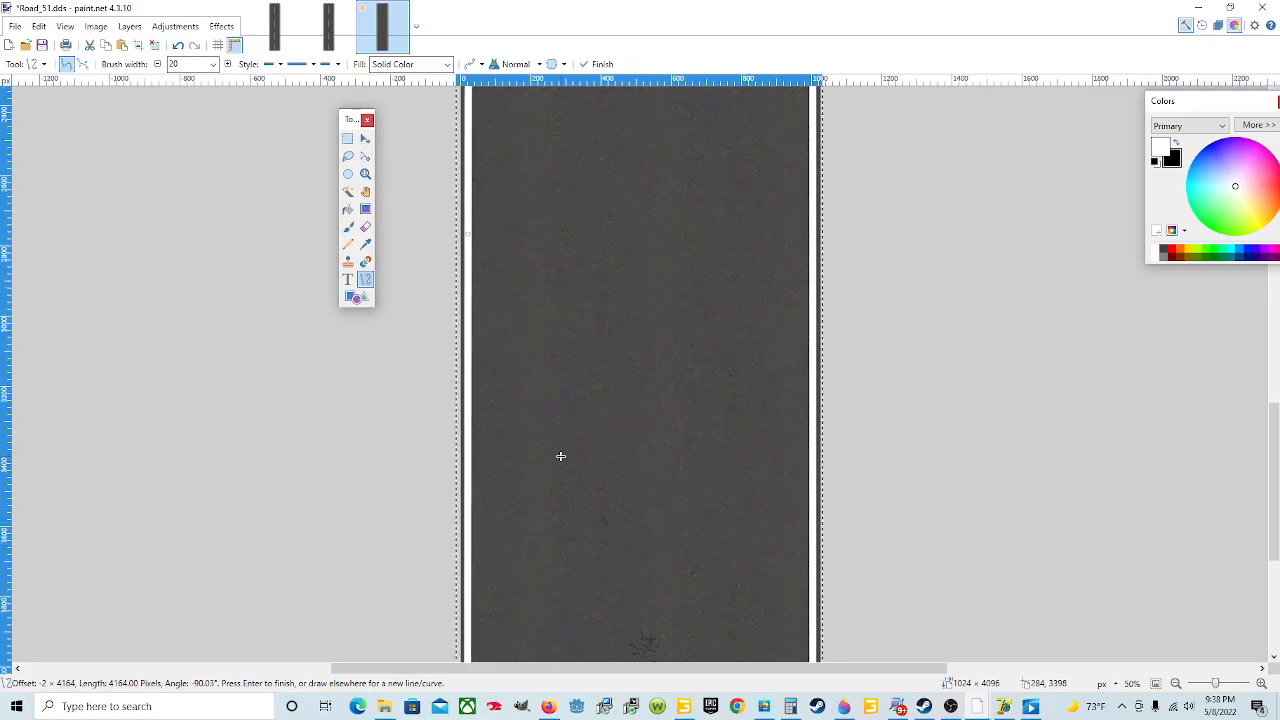
scroll(561, 456, "up", 3)
scroll(561, 456, "up", 1)
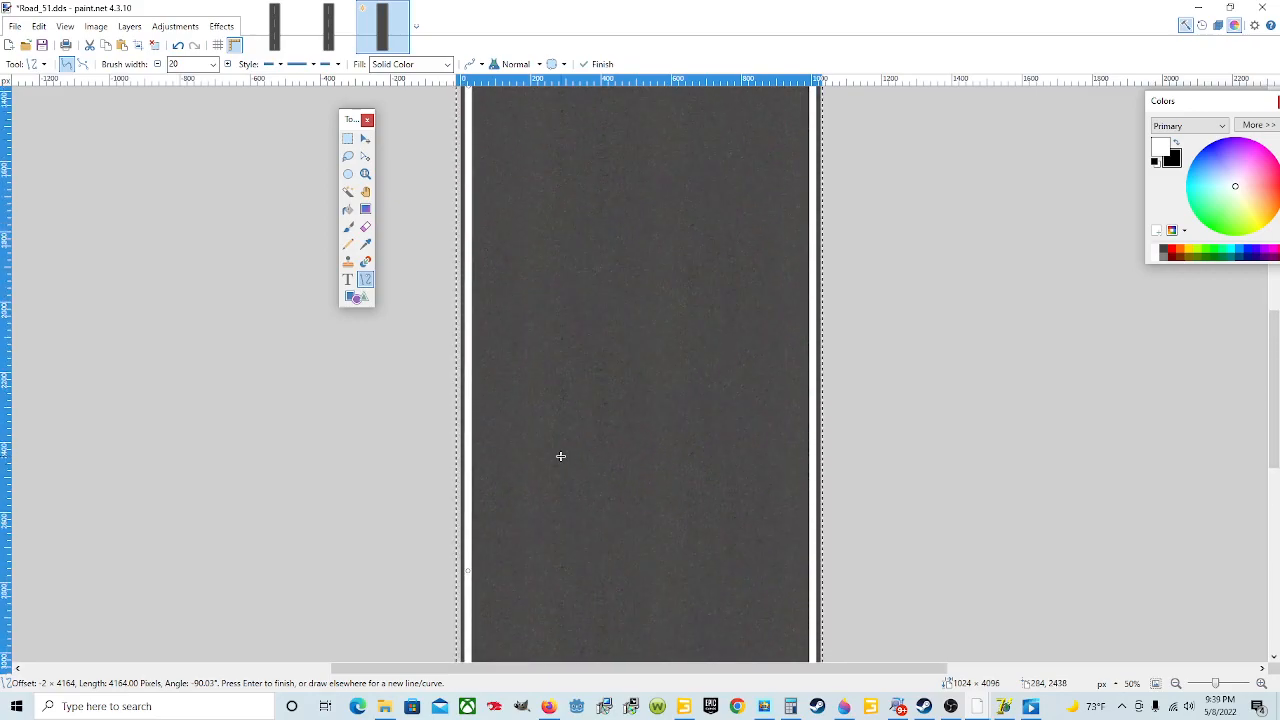
scroll(561, 456, "up", 3)
key("Return")
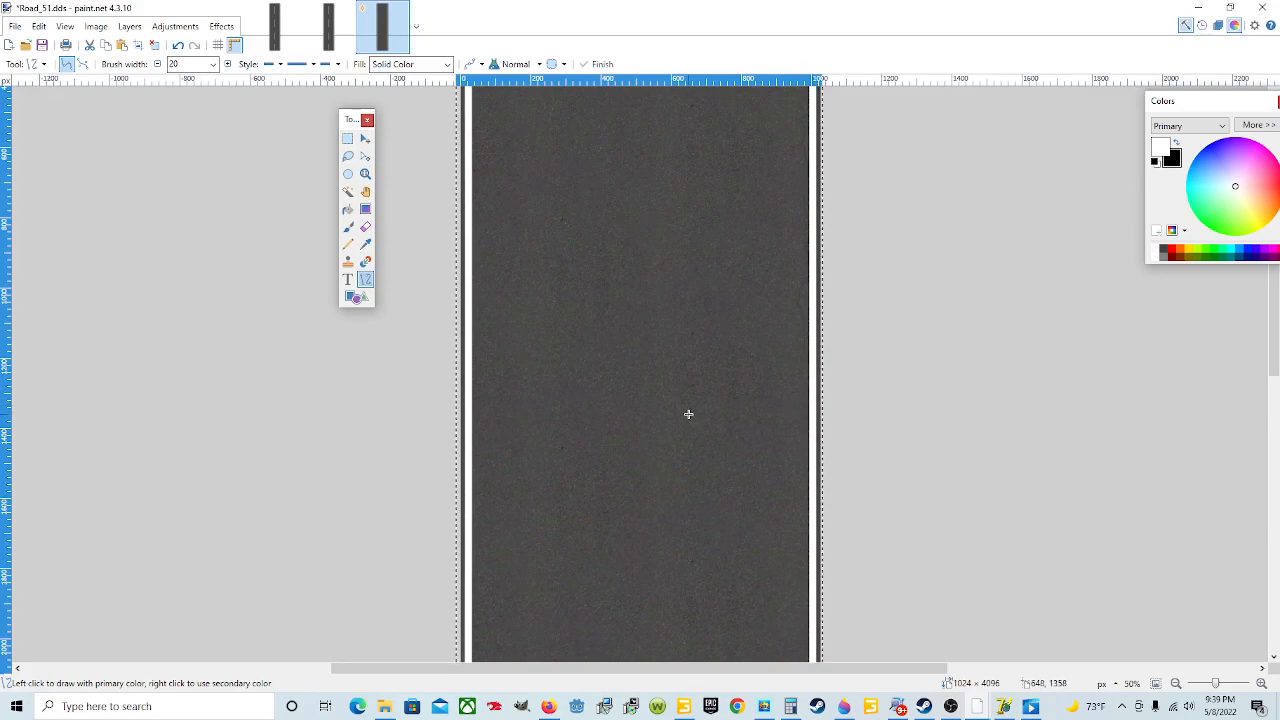
Inspect both white edge lines along the road and view the whole texture from end to end.
scroll(688, 414, "down", 2)
scroll(688, 414, "down", 1)
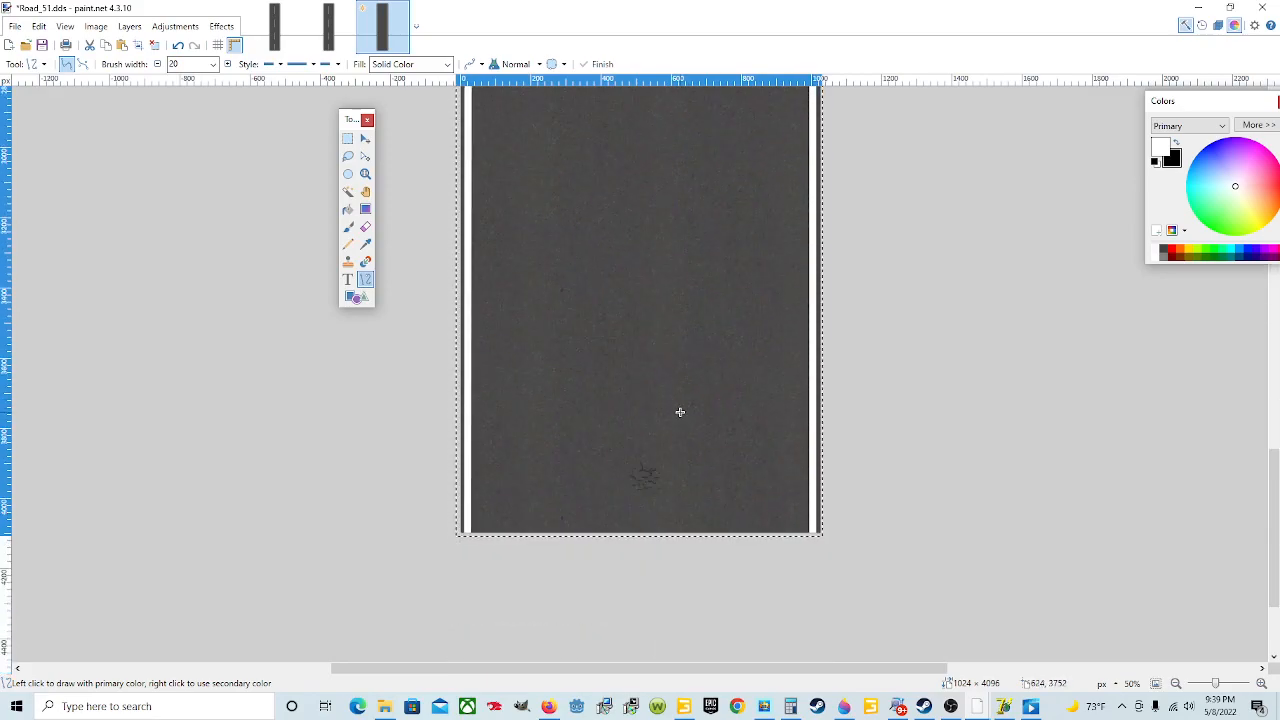
scroll(680, 412, "up", 1)
scroll(680, 412, "up", 4)
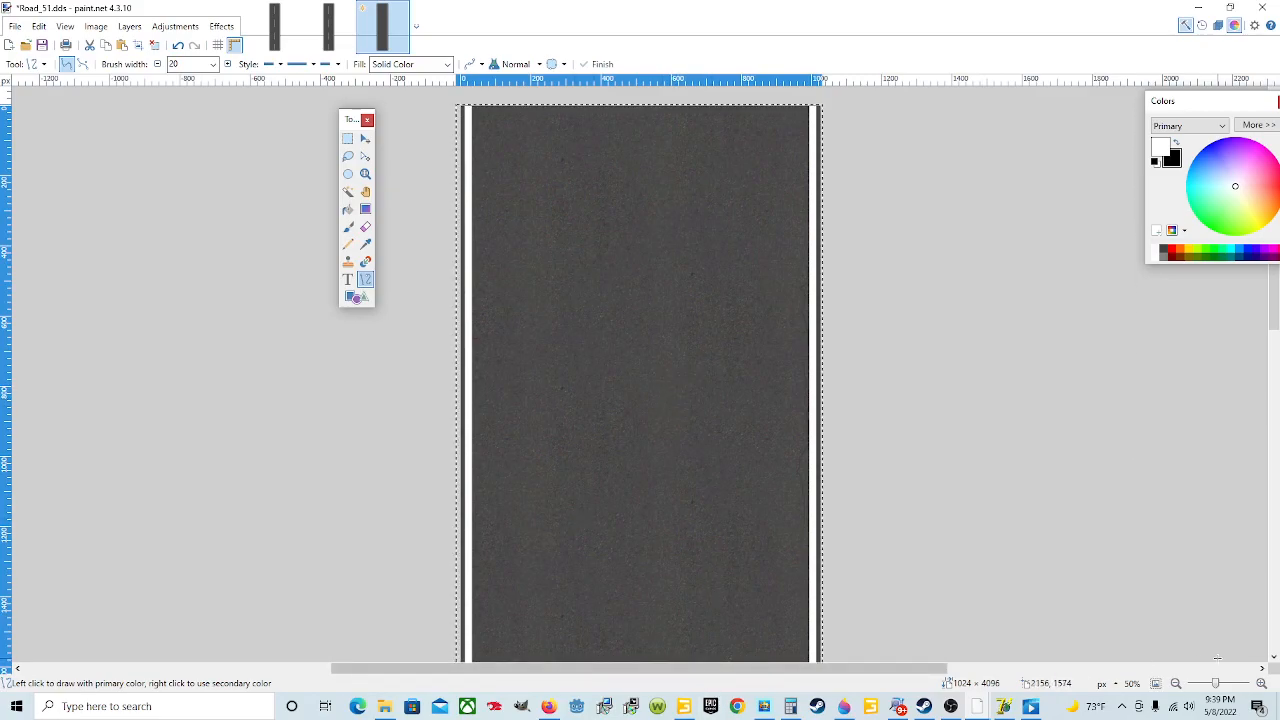
left_click(1207, 686)
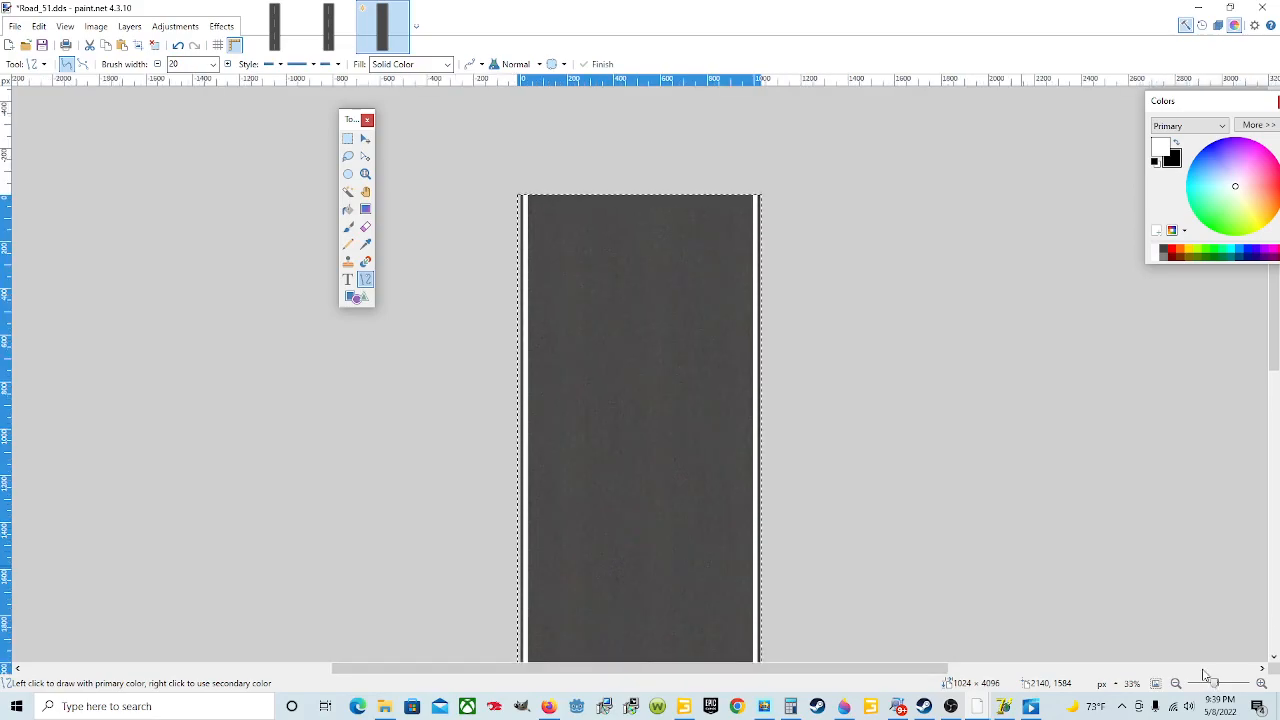
scroll(920, 514, "down", 3)
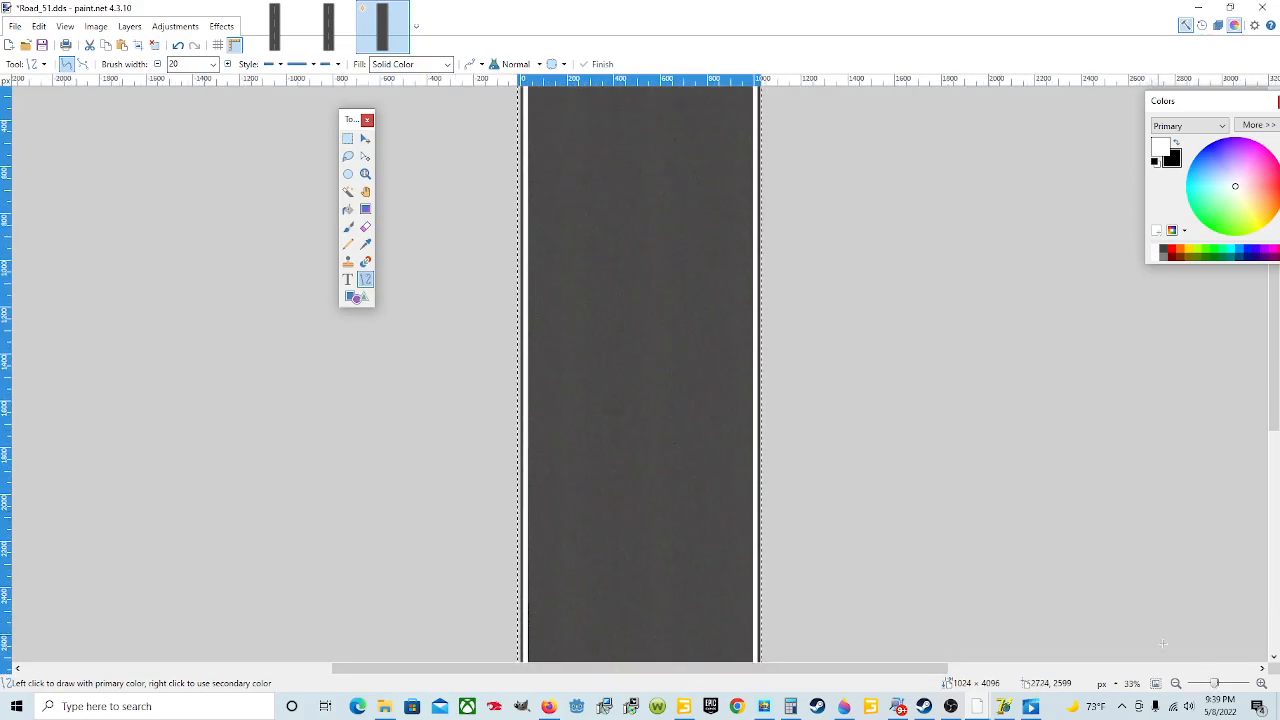
left_click(1207, 686)
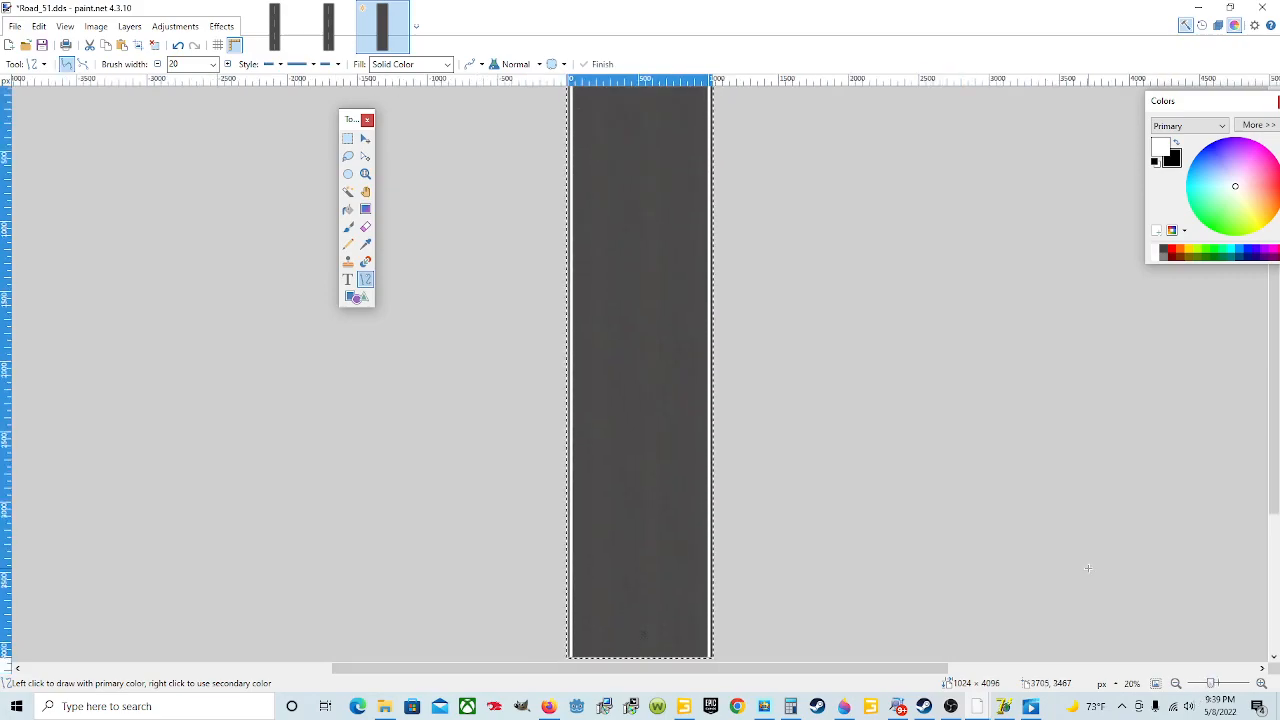
left_click(1207, 686)
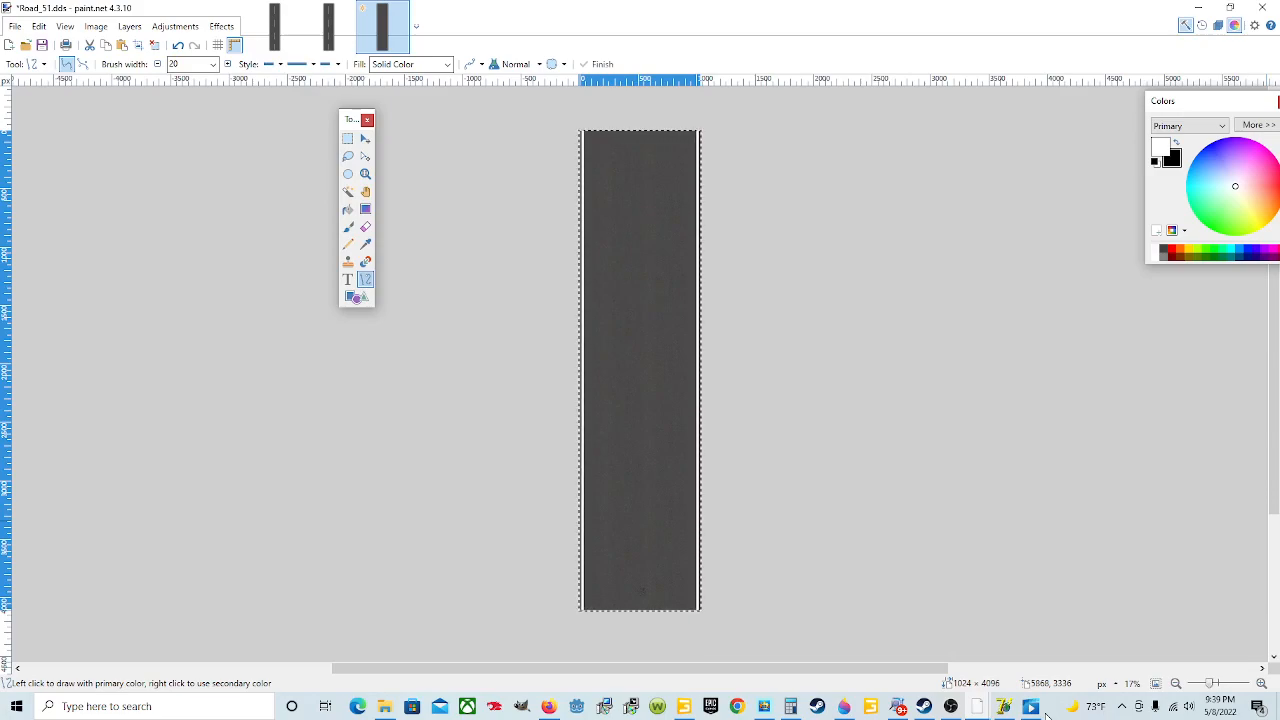
mouse_move(1044, 714)
left_click_drag(1212, 684, 1216, 684)
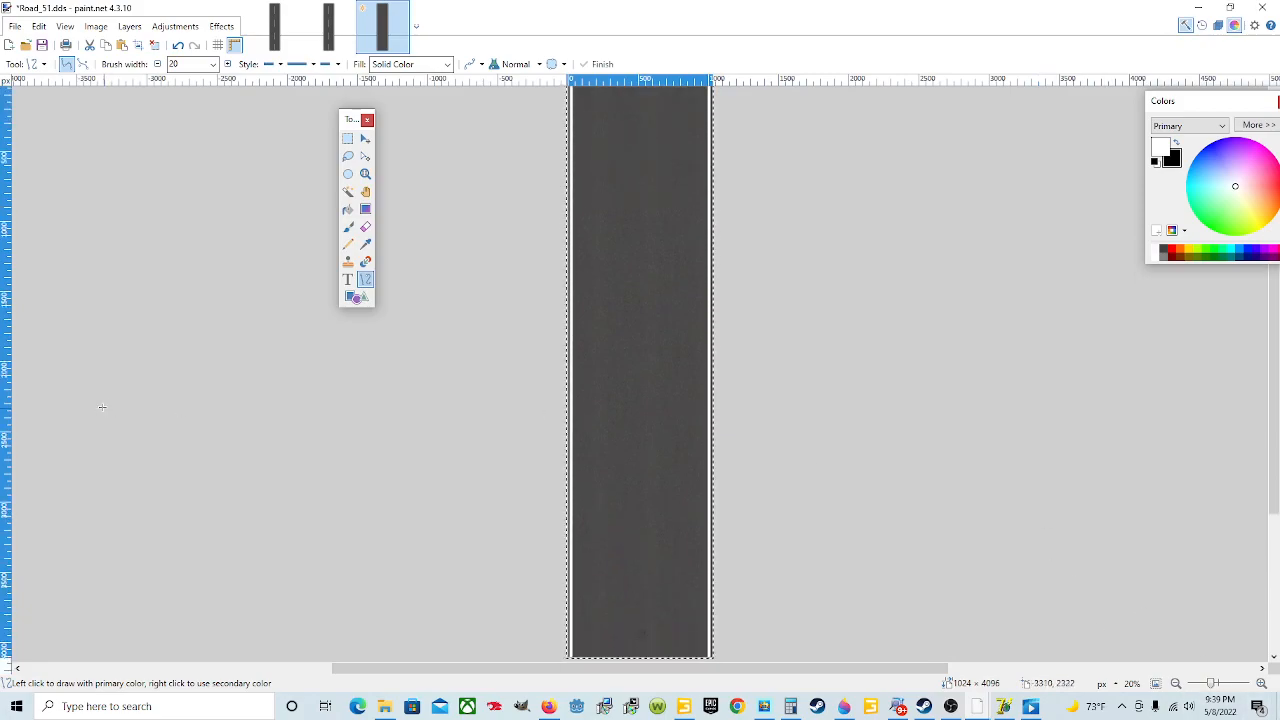
scroll(10, 177, "up", 5)
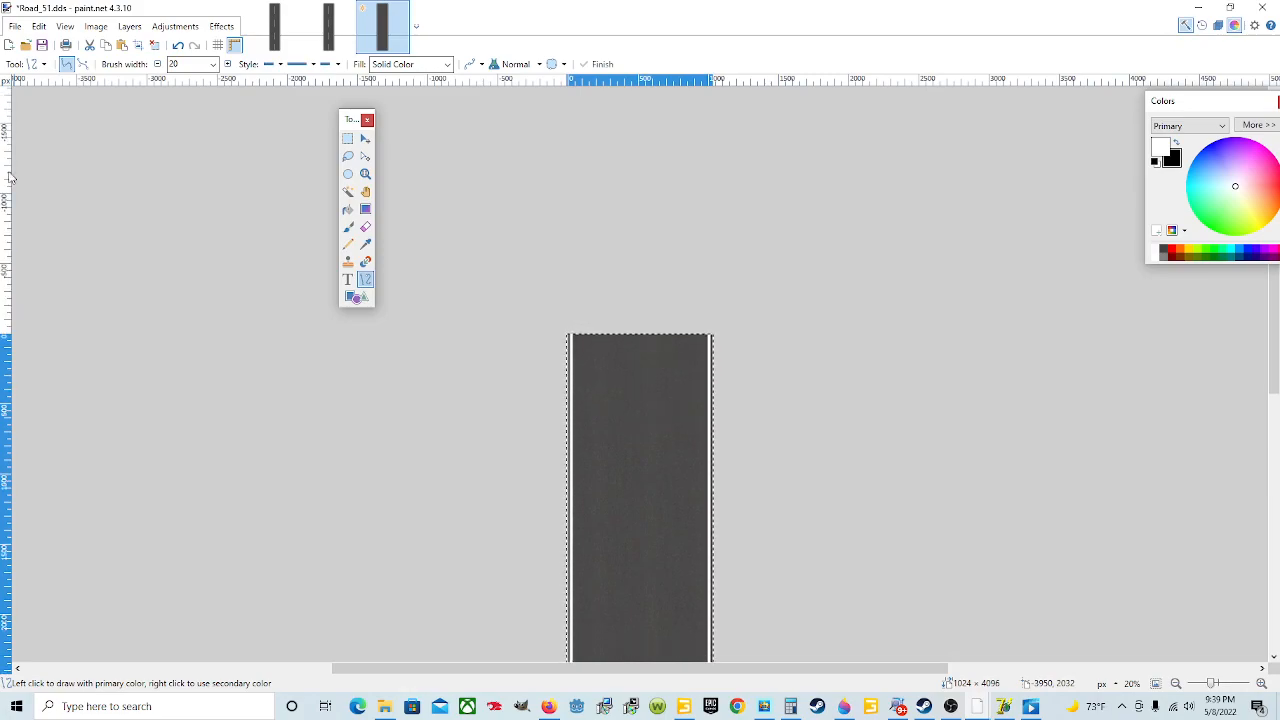
scroll(10, 177, "up", 1)
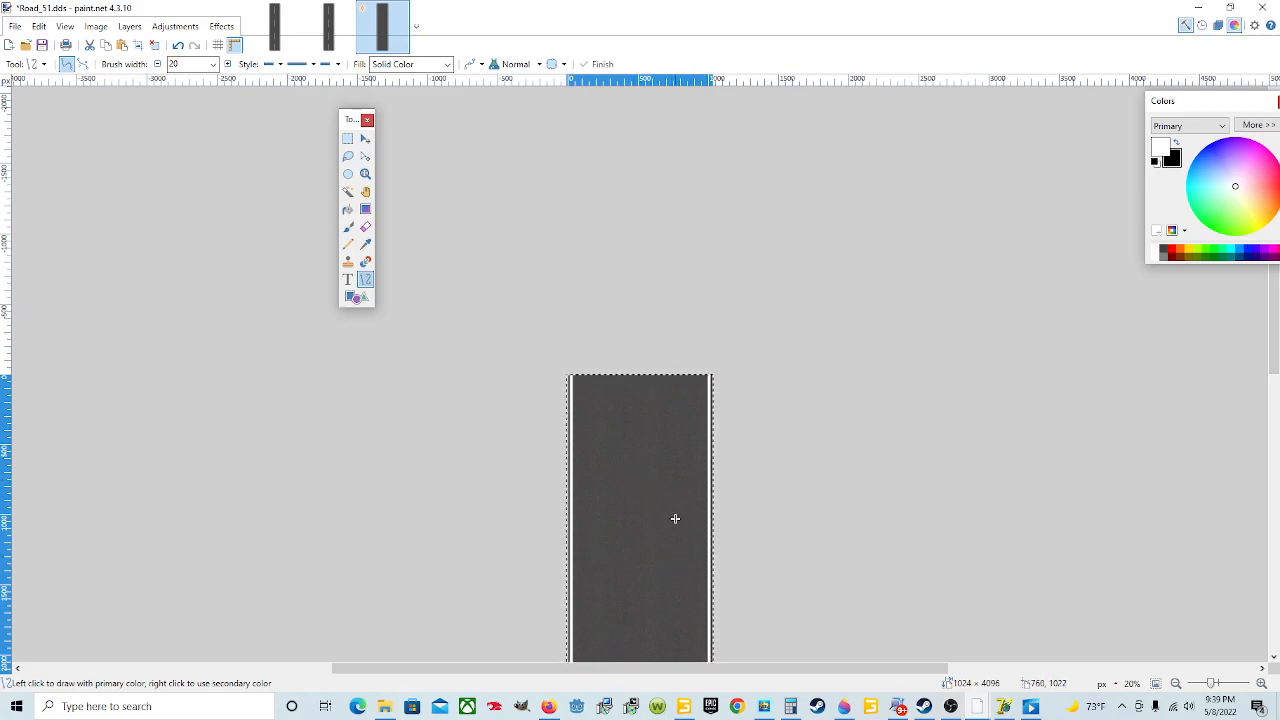
scroll(52, 268, "down", 1)
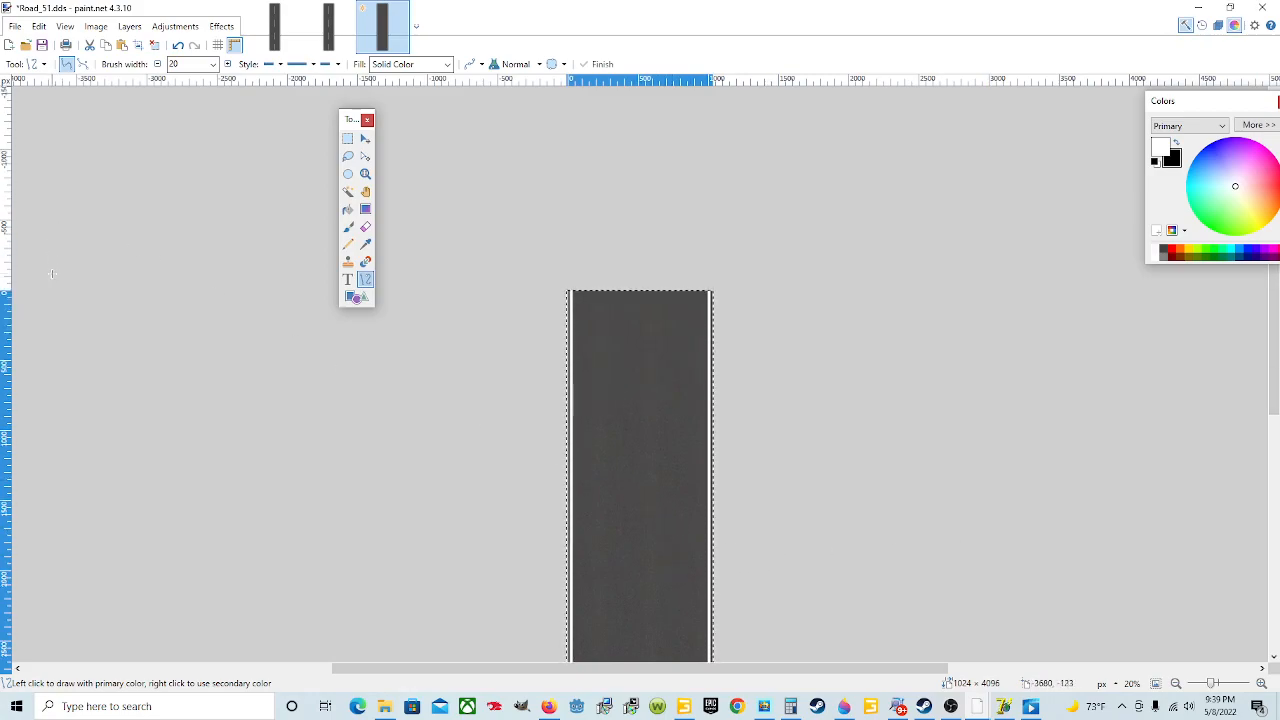
scroll(52, 272, "down", 2)
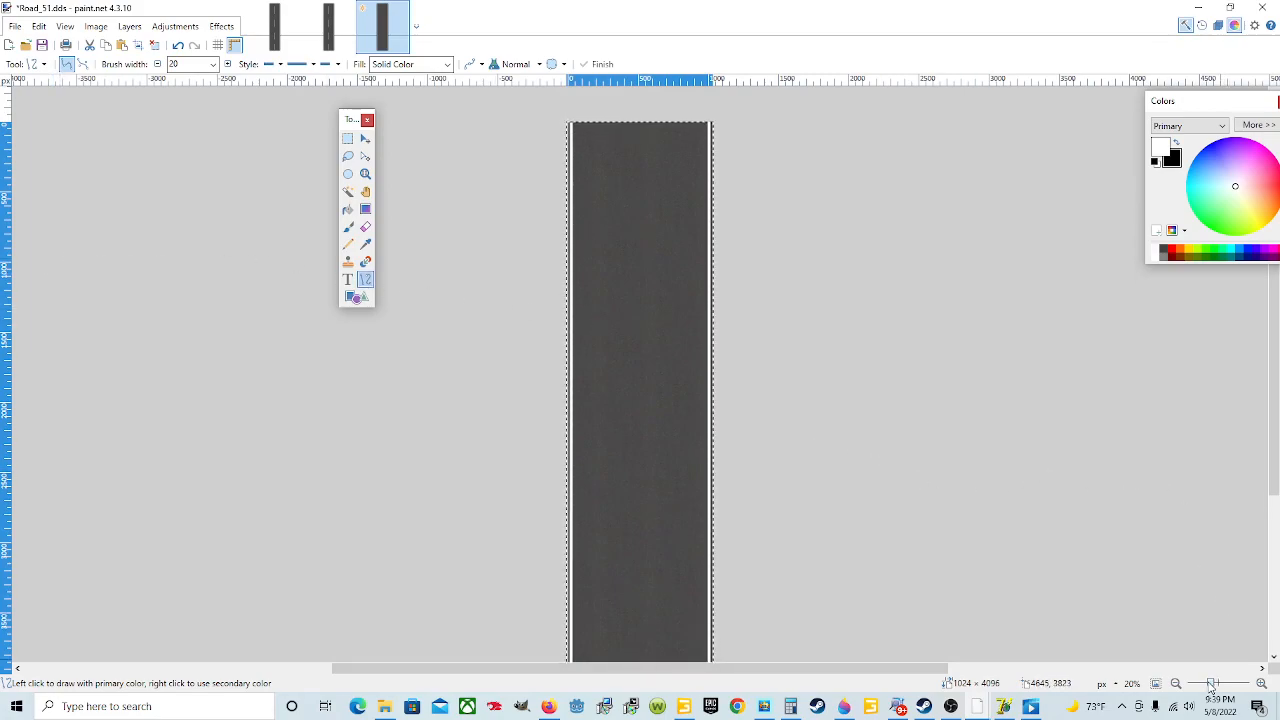
mouse_move(1210, 685)
left_mouse_down()
mouse_move(1222, 688)
mouse_move(1211, 688)
left_mouse_up()
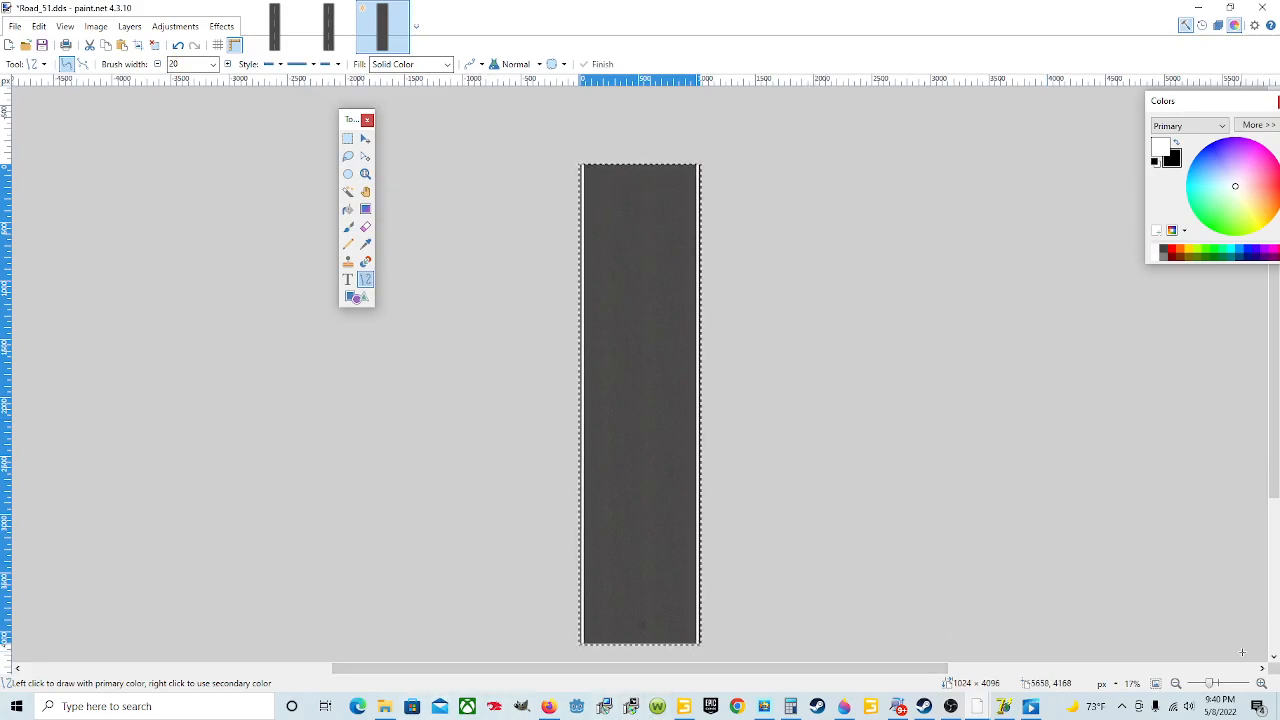
left_click(1262, 683)
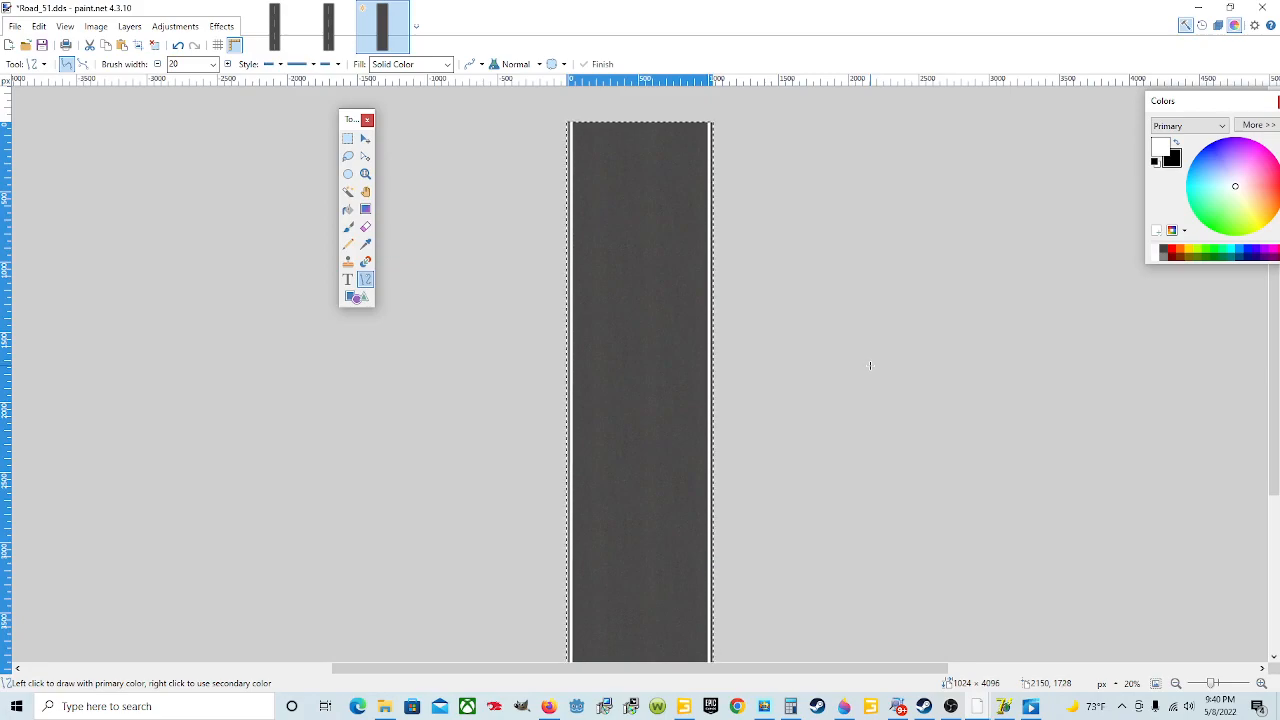
left_click_drag(1272, 479, 1273, 500)
mouse_move(869, 668)
left_mouse_down()
mouse_move(905, 668)
mouse_move(884, 668)
left_mouse_up()
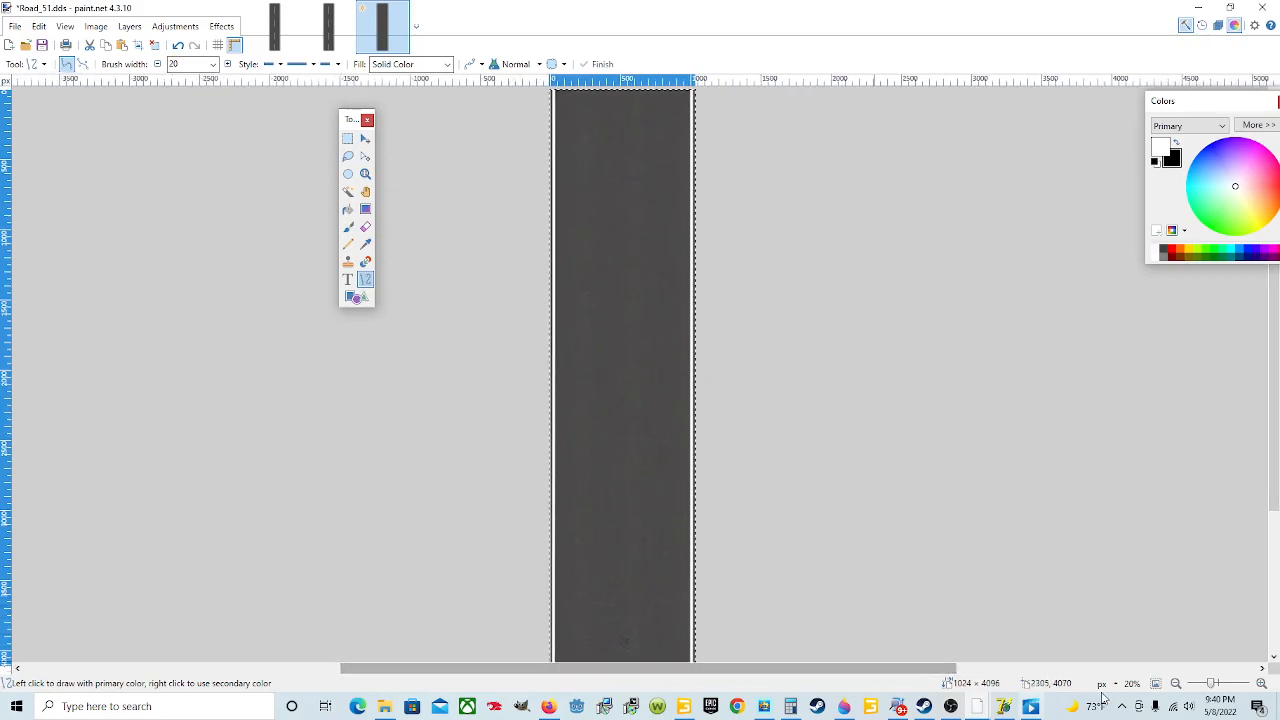
Examine the full length of the road texture and its two edge lines at 17% zoom.
left_click(1177, 684)
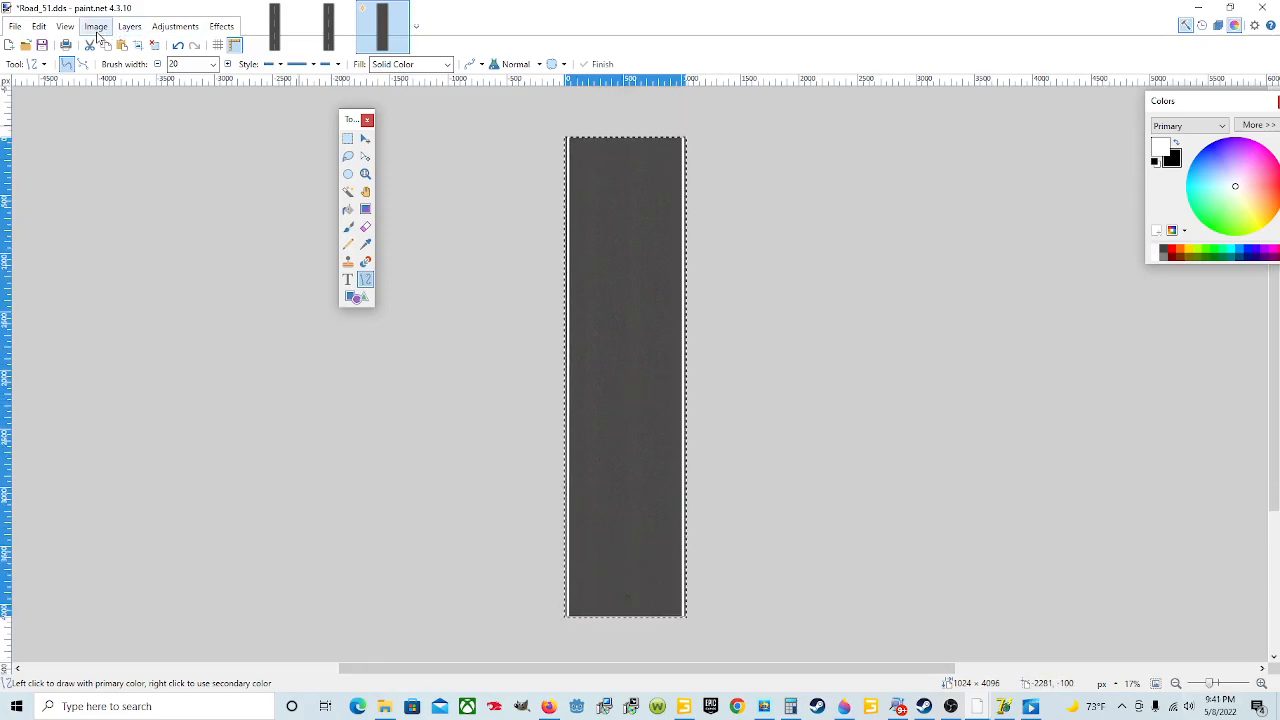
left_click(128, 27)
mouse_move(157, 28)
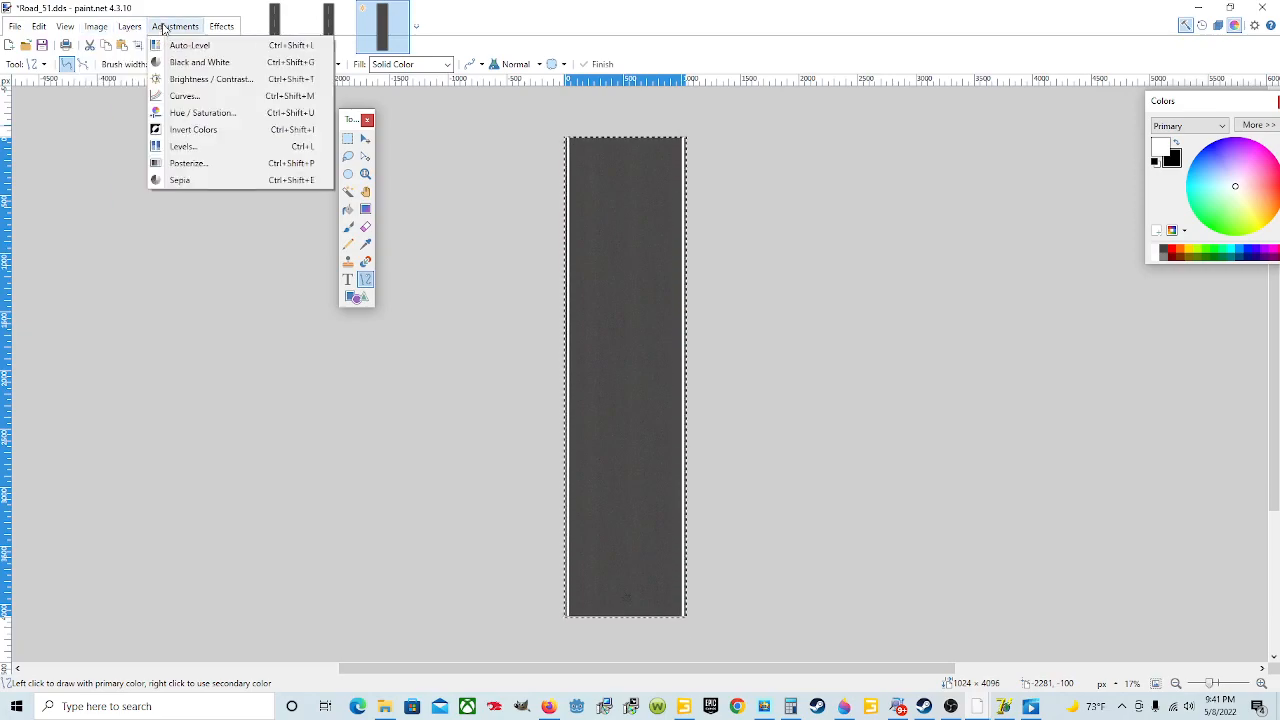
mouse_move(66, 27)
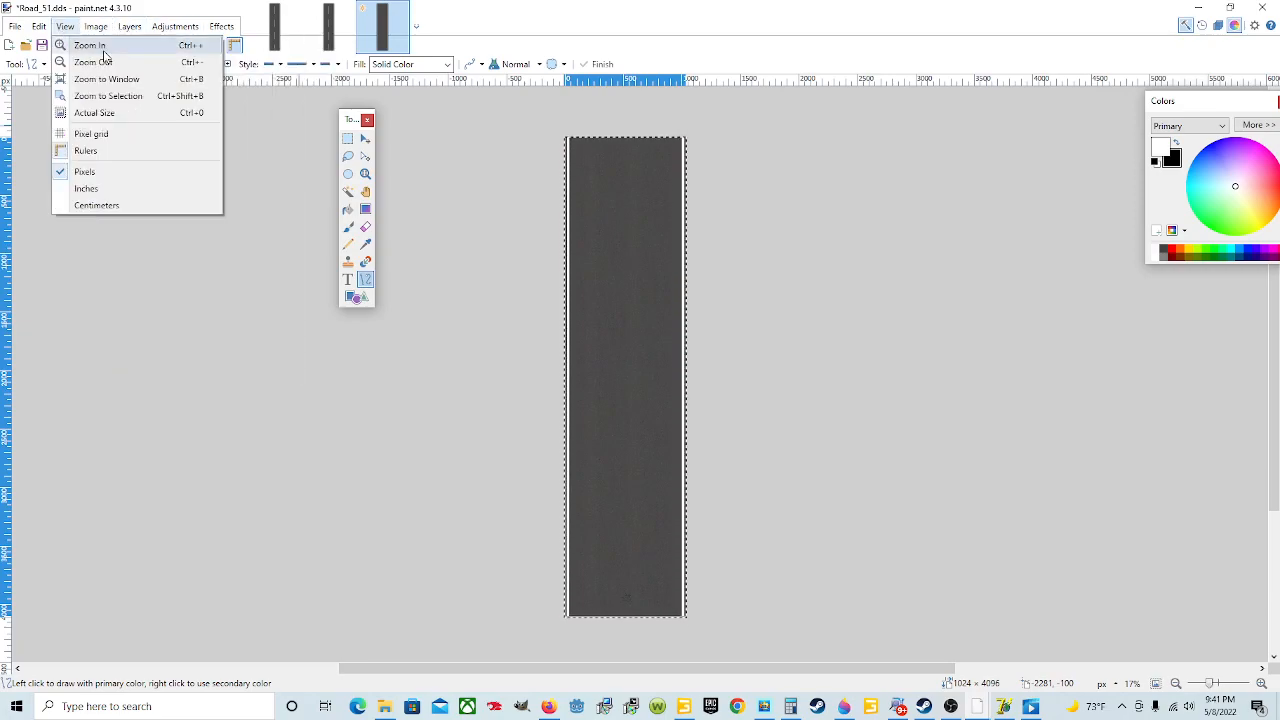
left_click(98, 47)
left_click(93, 28)
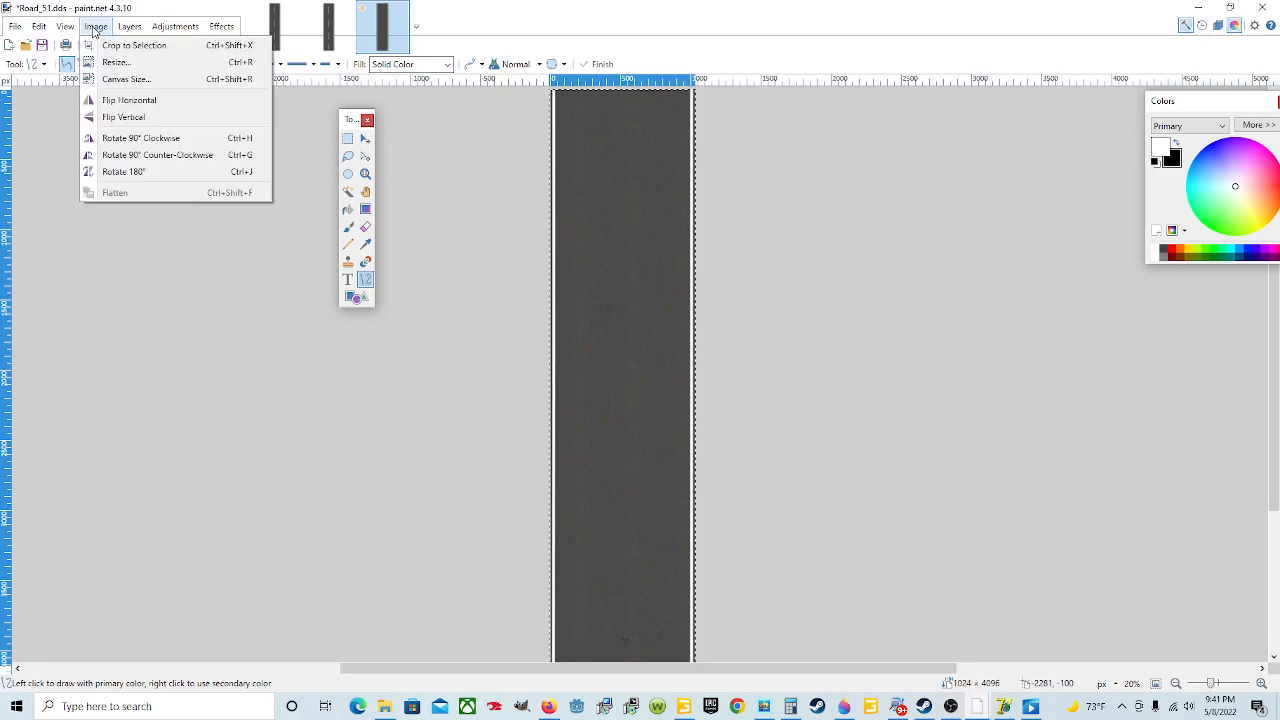
mouse_move(65, 27)
left_click(103, 66)
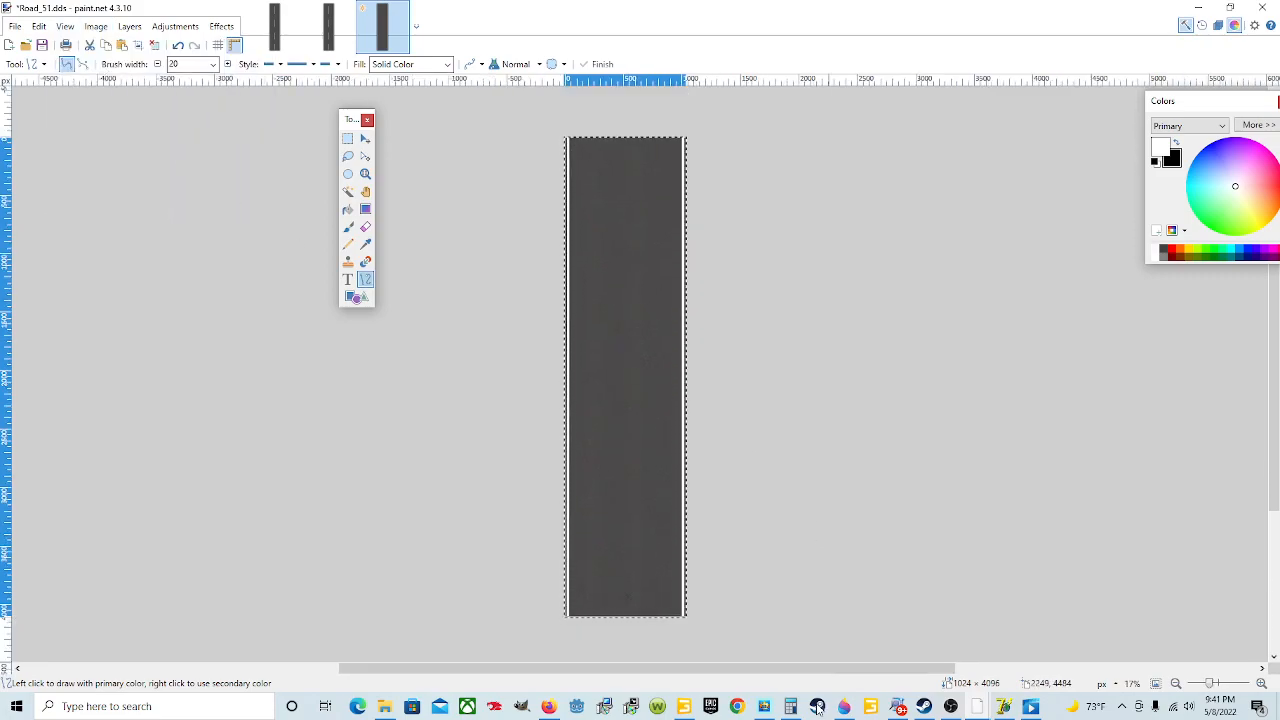
left_click_drag(831, 668, 1098, 628)
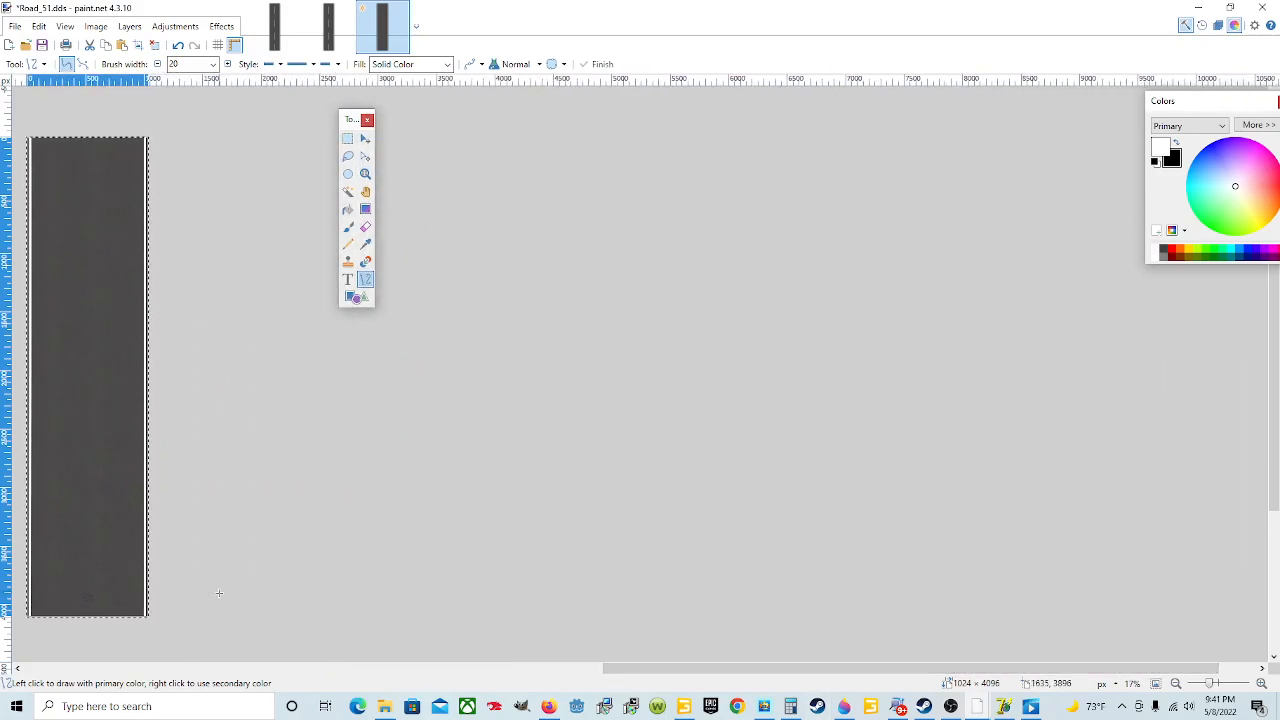
scroll(240, 560, "down", 3)
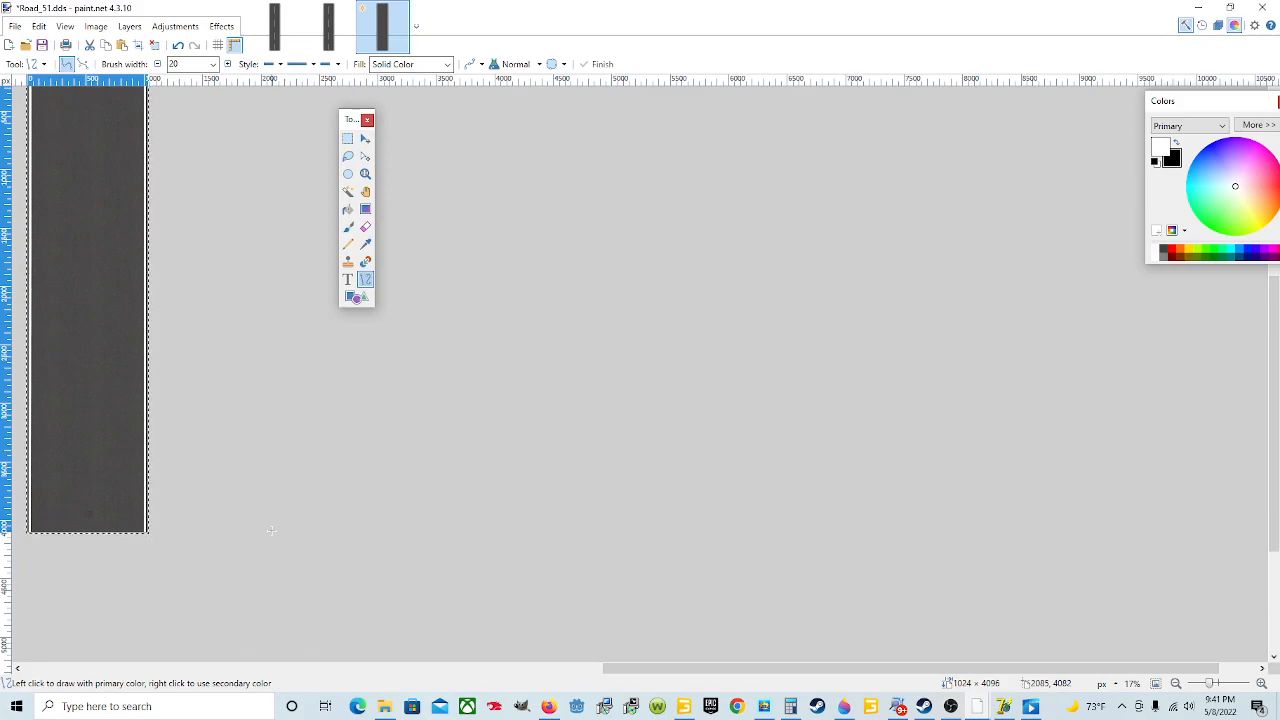
scroll(271, 530, "down", 3)
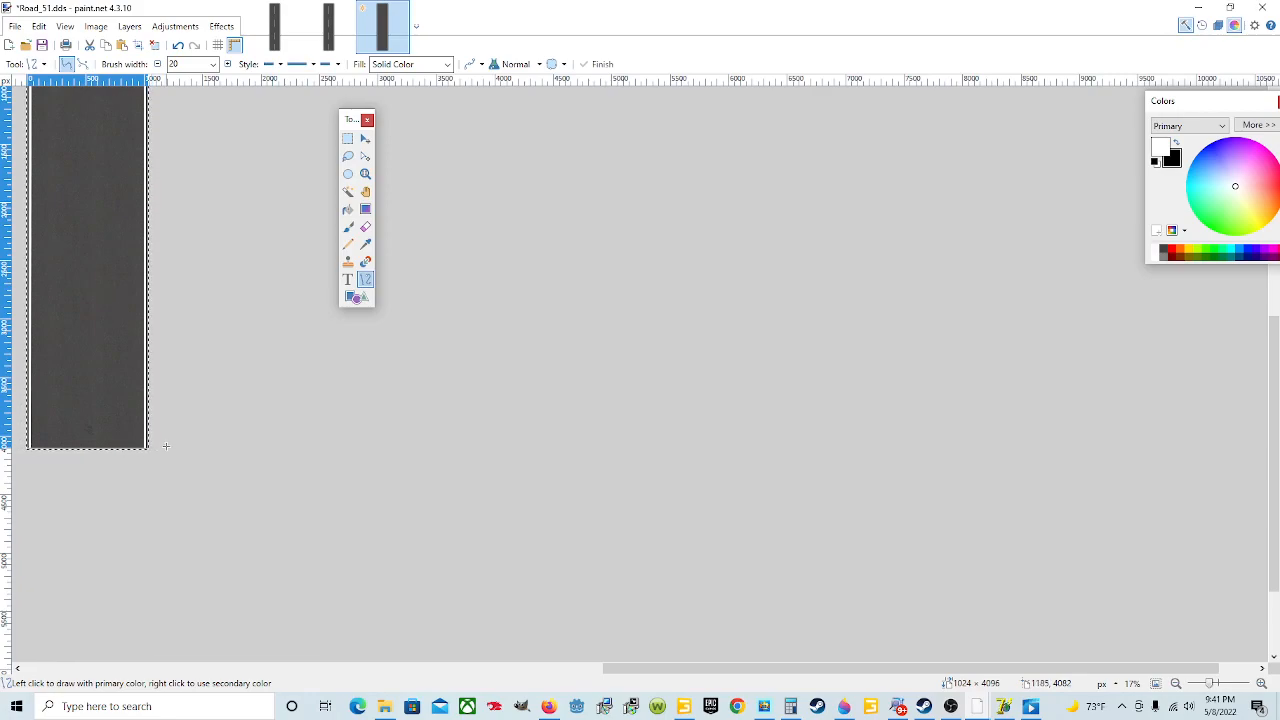
scroll(185, 422, "up", 1)
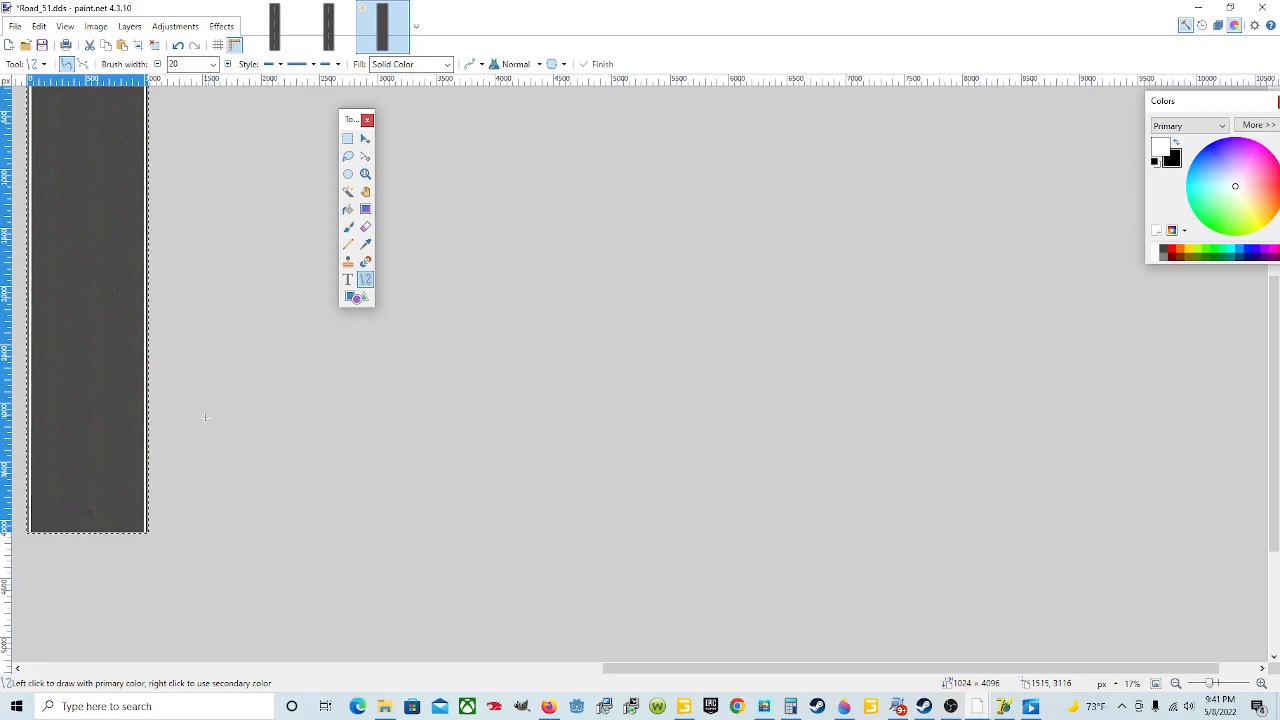
scroll(194, 417, "up", 1)
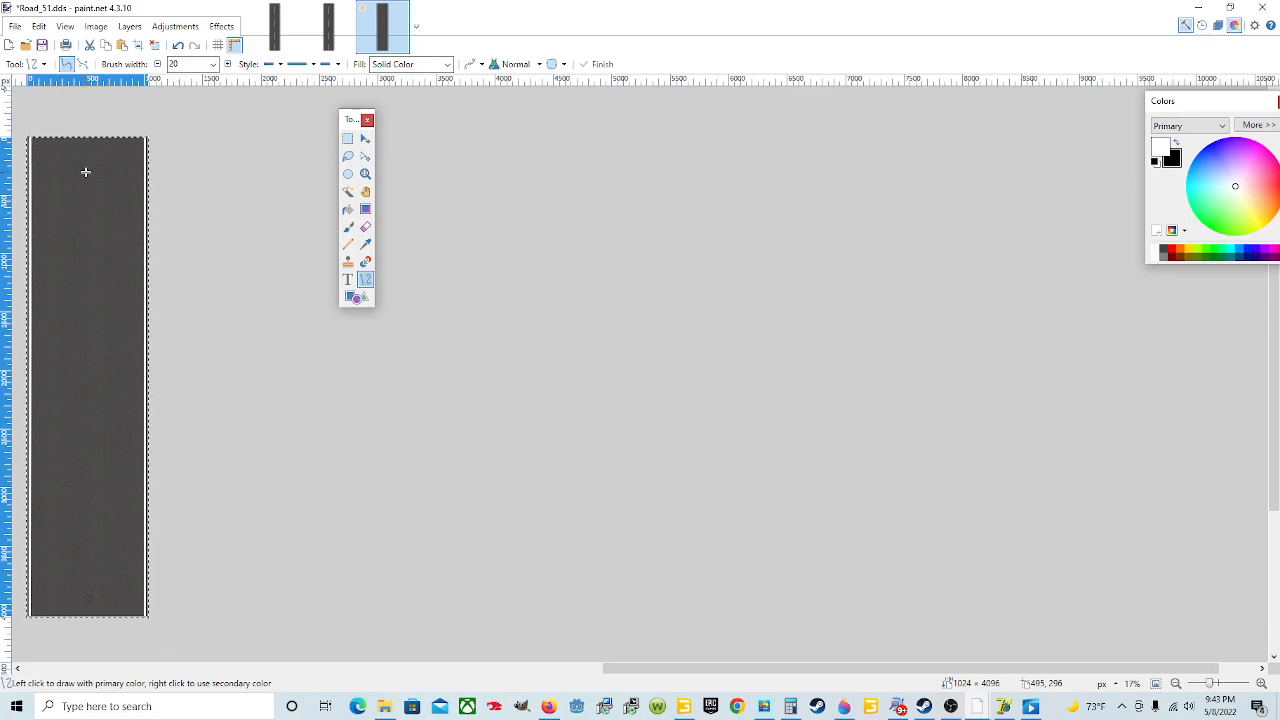
Draw a white vertical dash about 661 px long on the road's centre, starting about 296 px below the texture's upper edge.
left_click(85, 172)
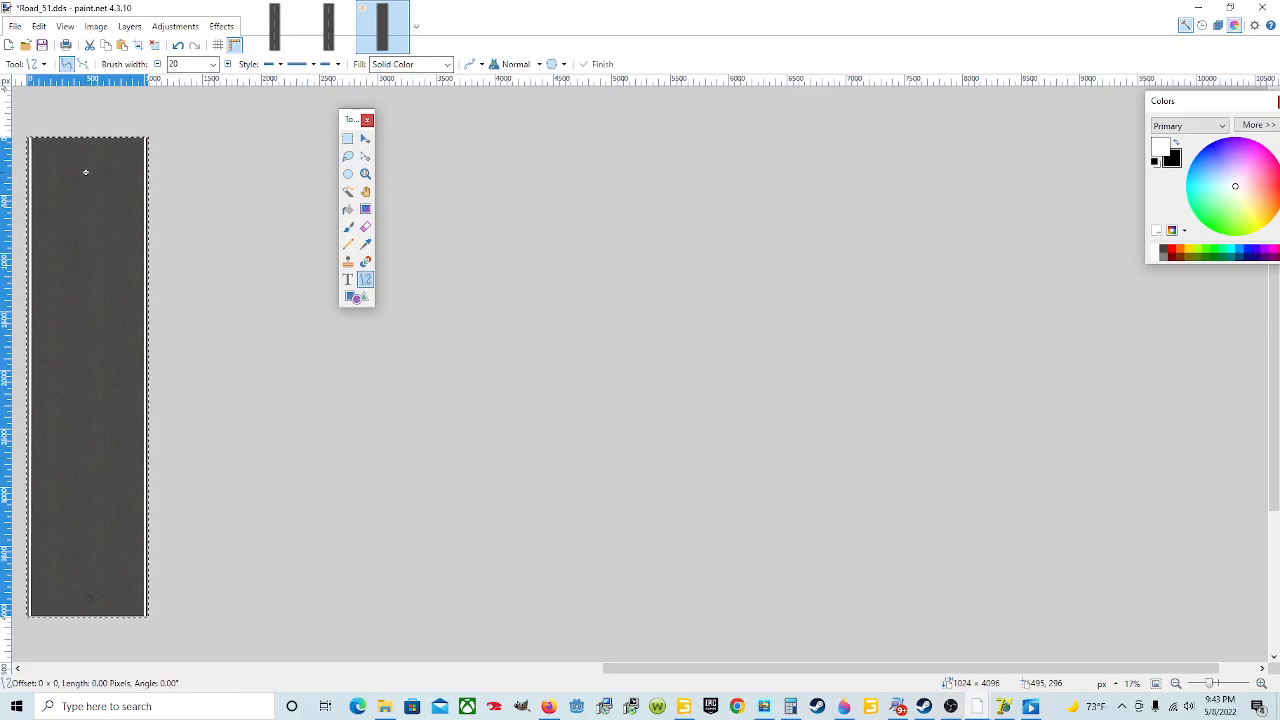
left_click_drag(85, 172, 85, 244)
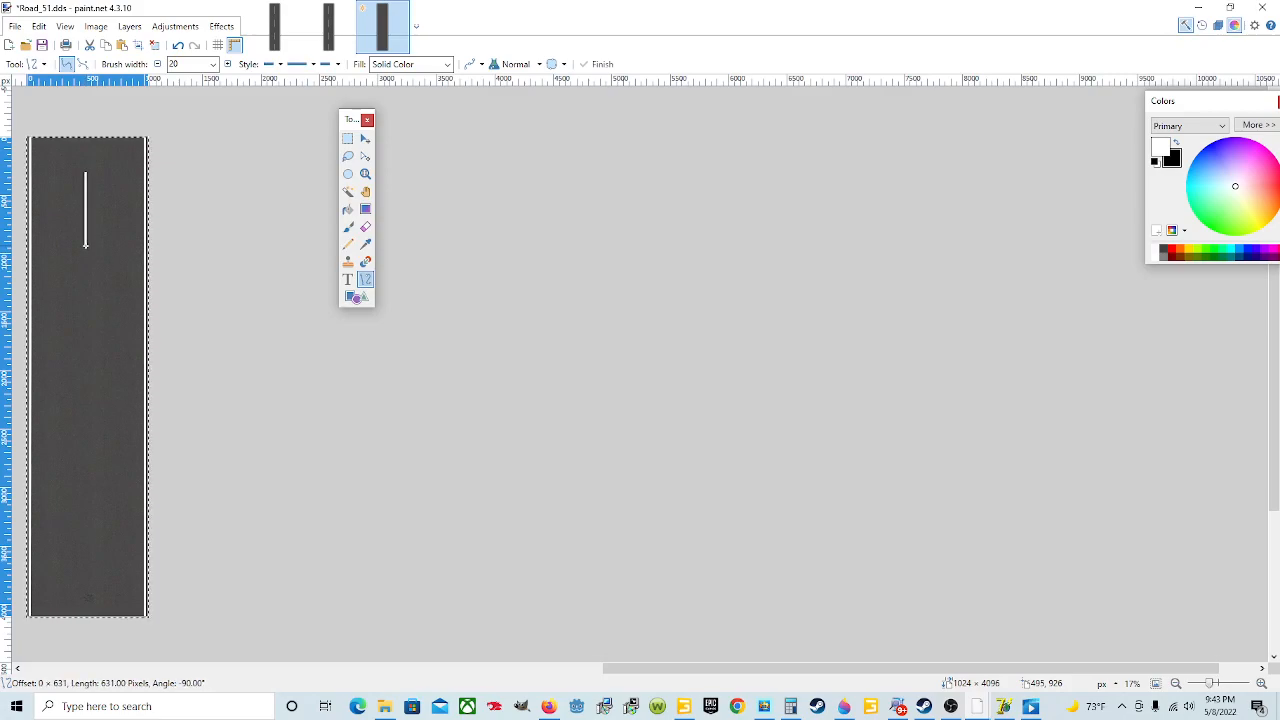
left_click_drag(85, 245, 86, 249)
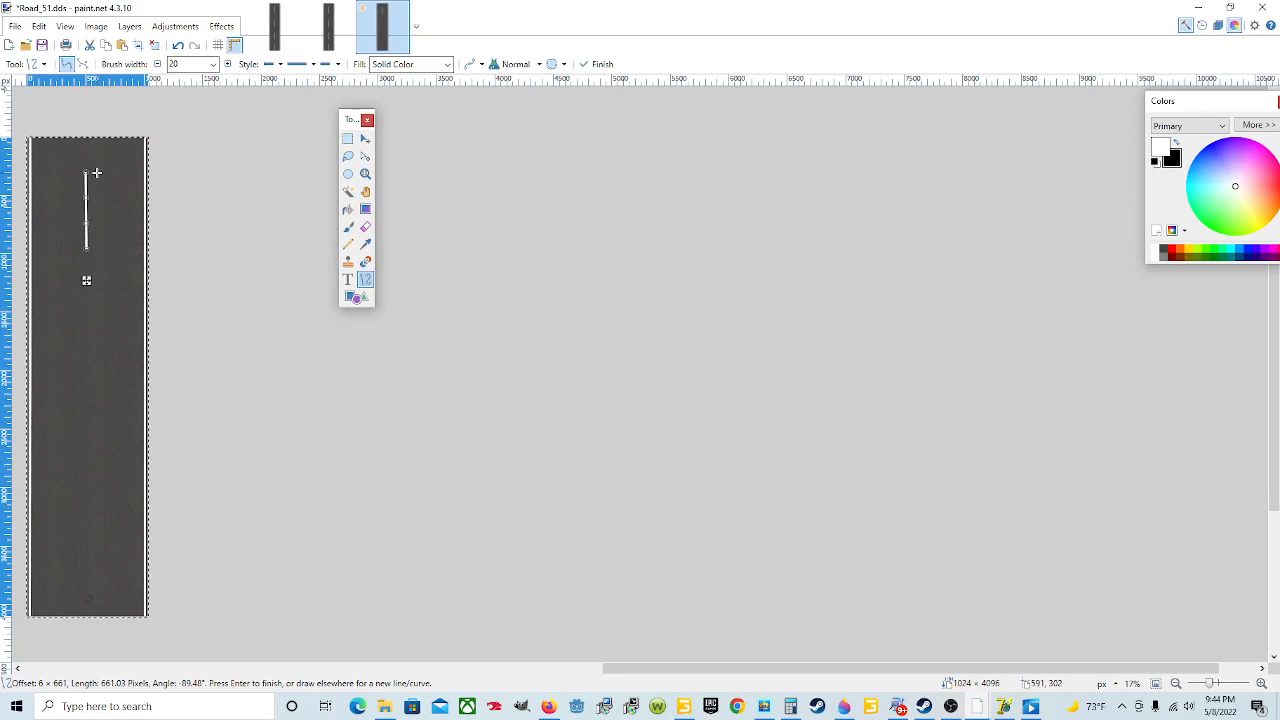
Draw a second white dash about 655 px long, align it below the first with a gap, and finish the line.
left_click_drag(99, 172, 100, 248)
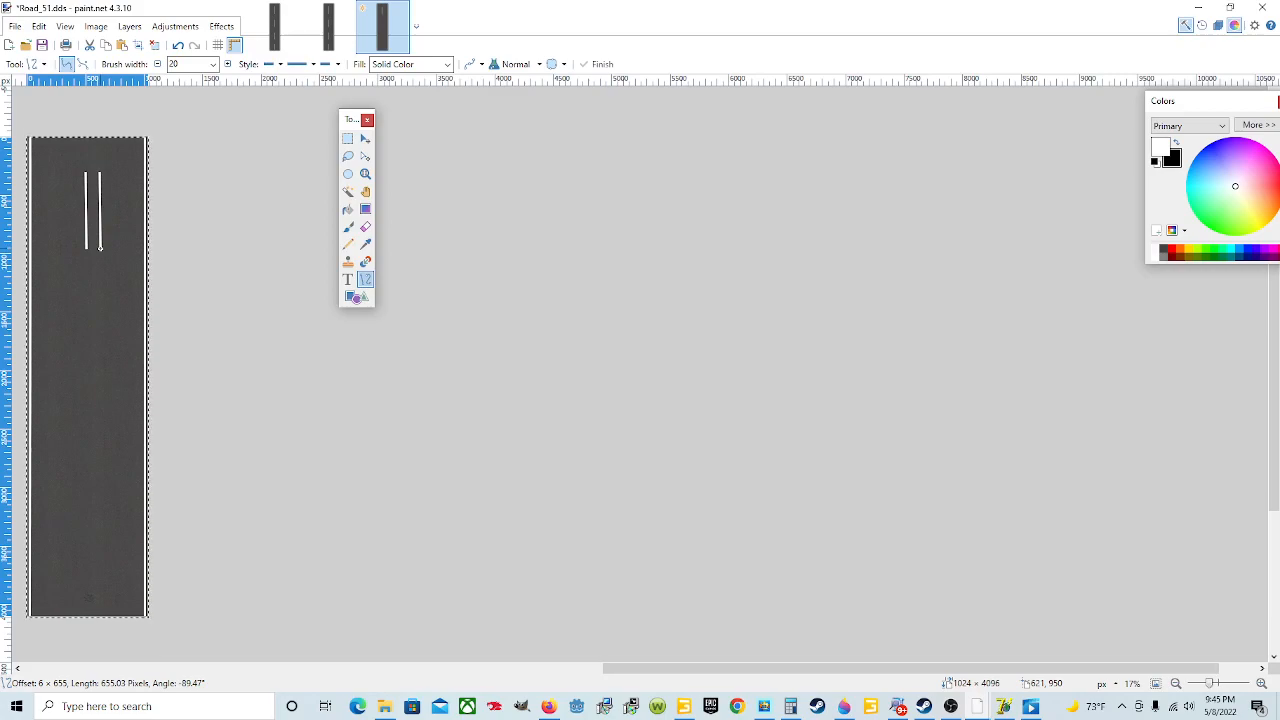
left_click_drag(97, 278, 88, 330)
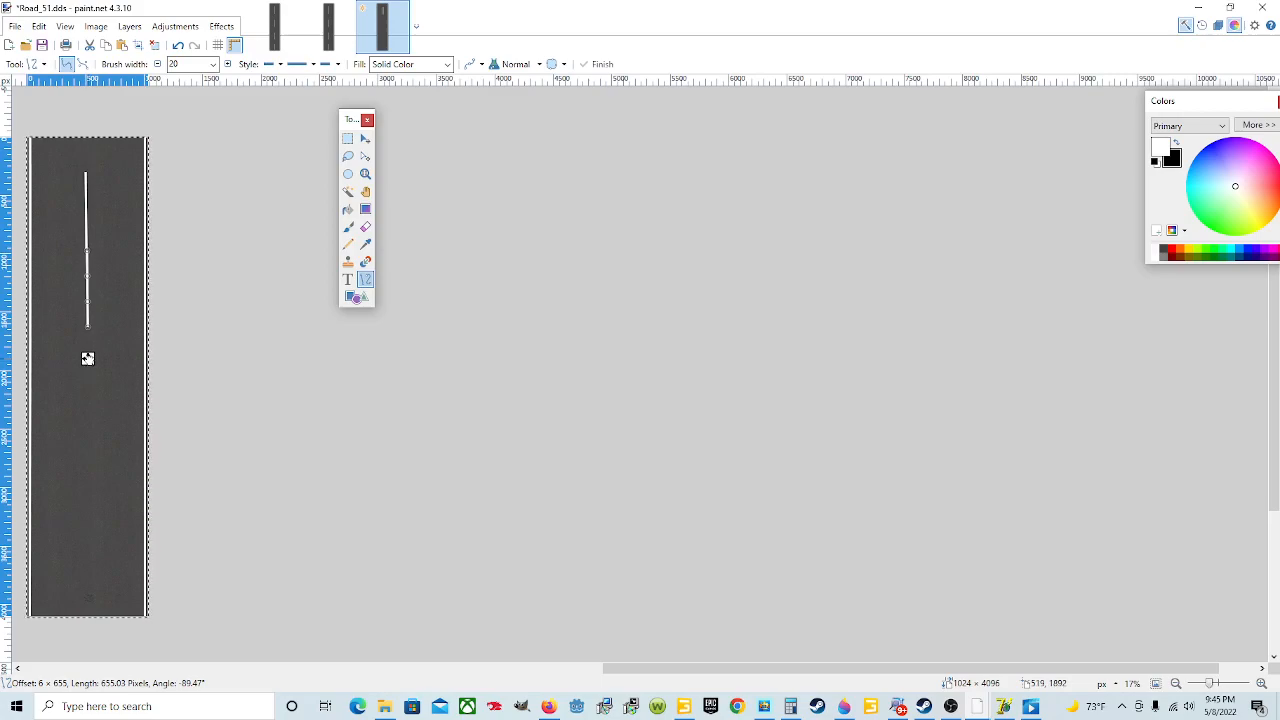
left_click_drag(87, 355, 87, 357)
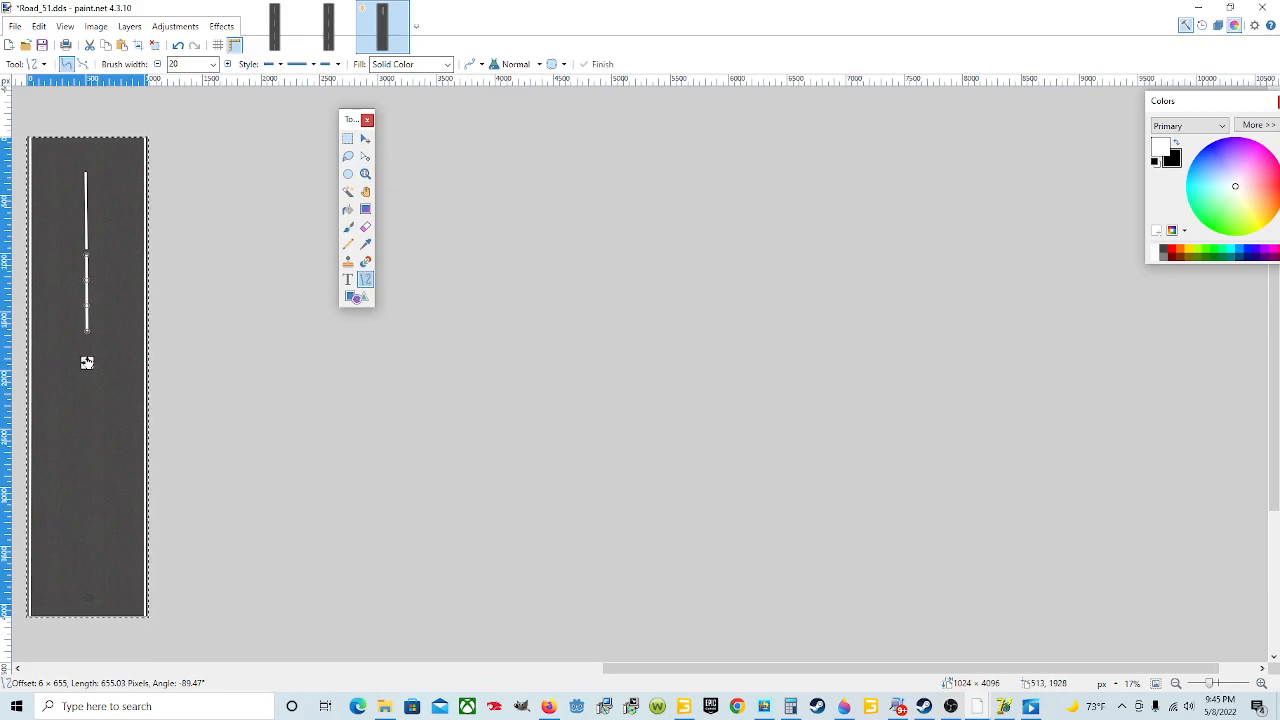
left_click_drag(87, 363, 16, 366)
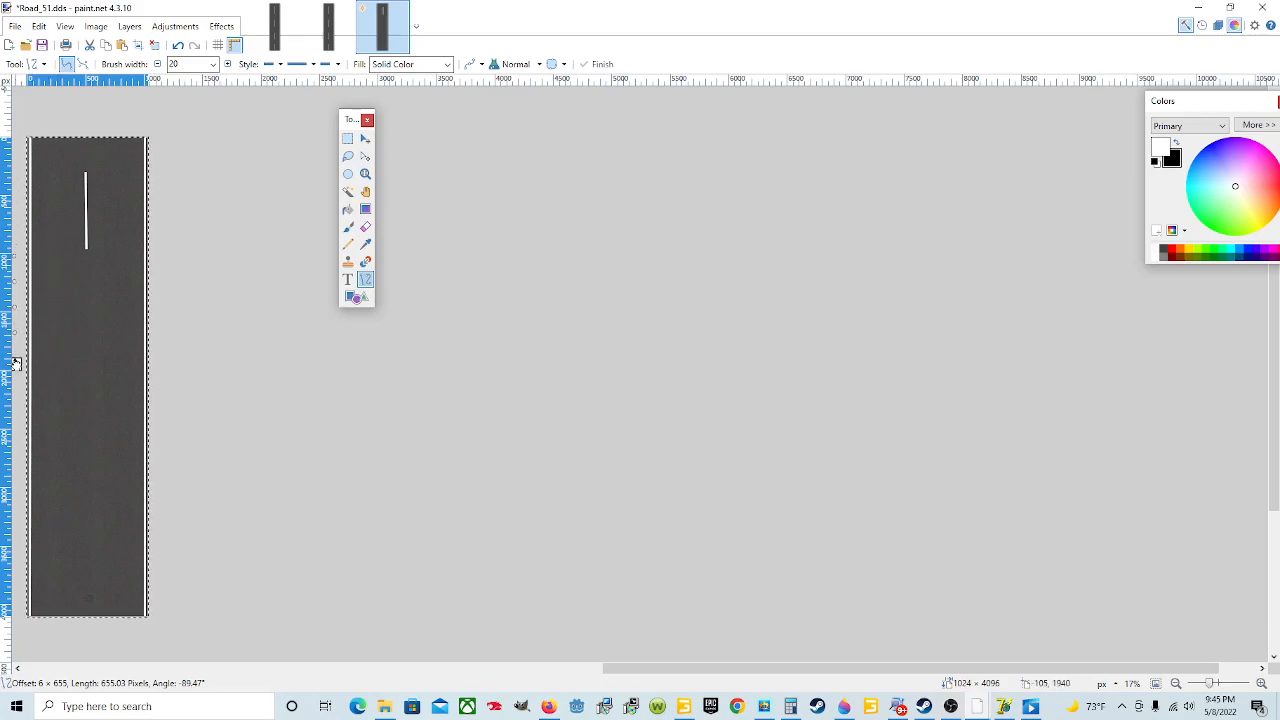
left_click_drag(16, 364, 87, 399)
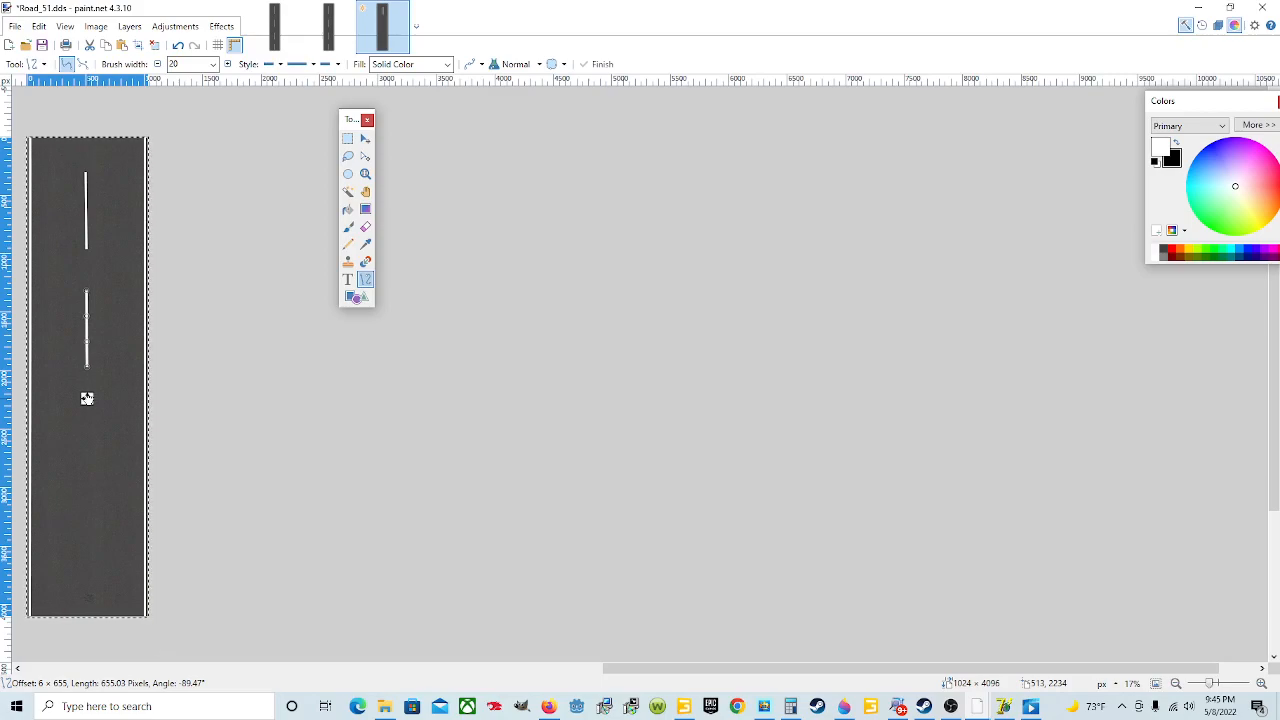
left_click_drag(87, 399, 87, 399)
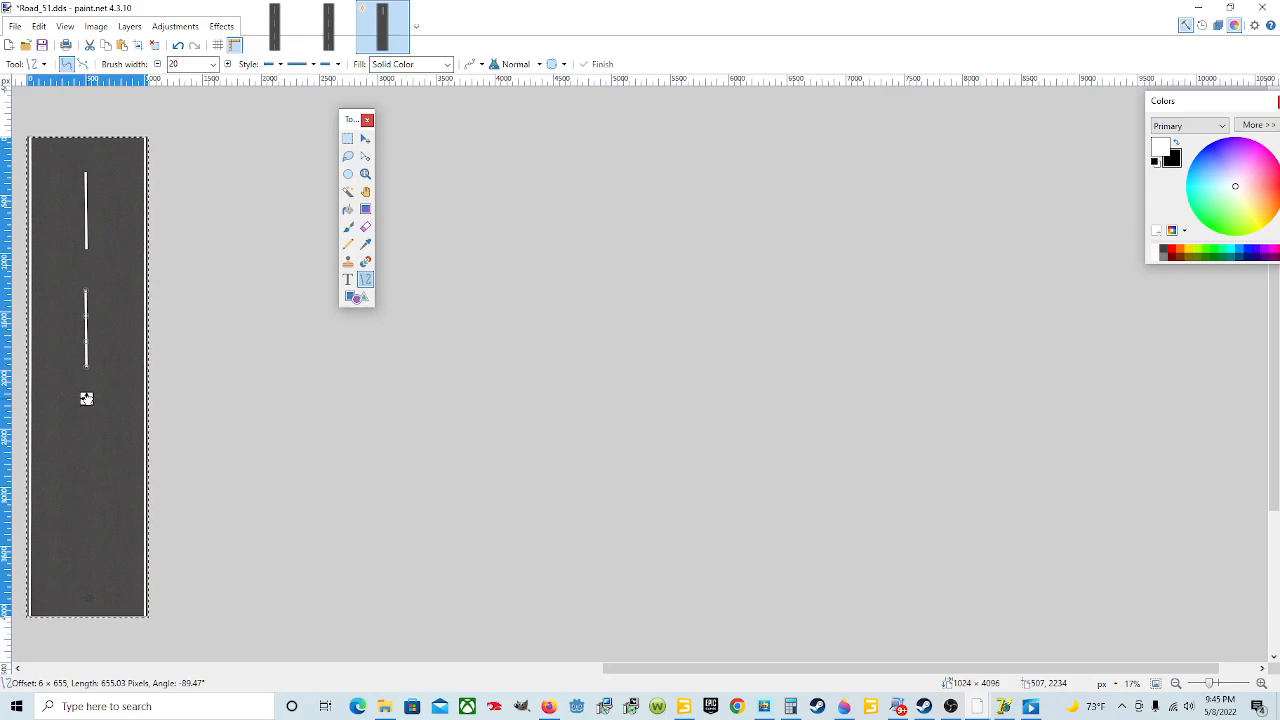
left_click_drag(86, 399, 85, 399)
left_click_drag(85, 399, 86, 399)
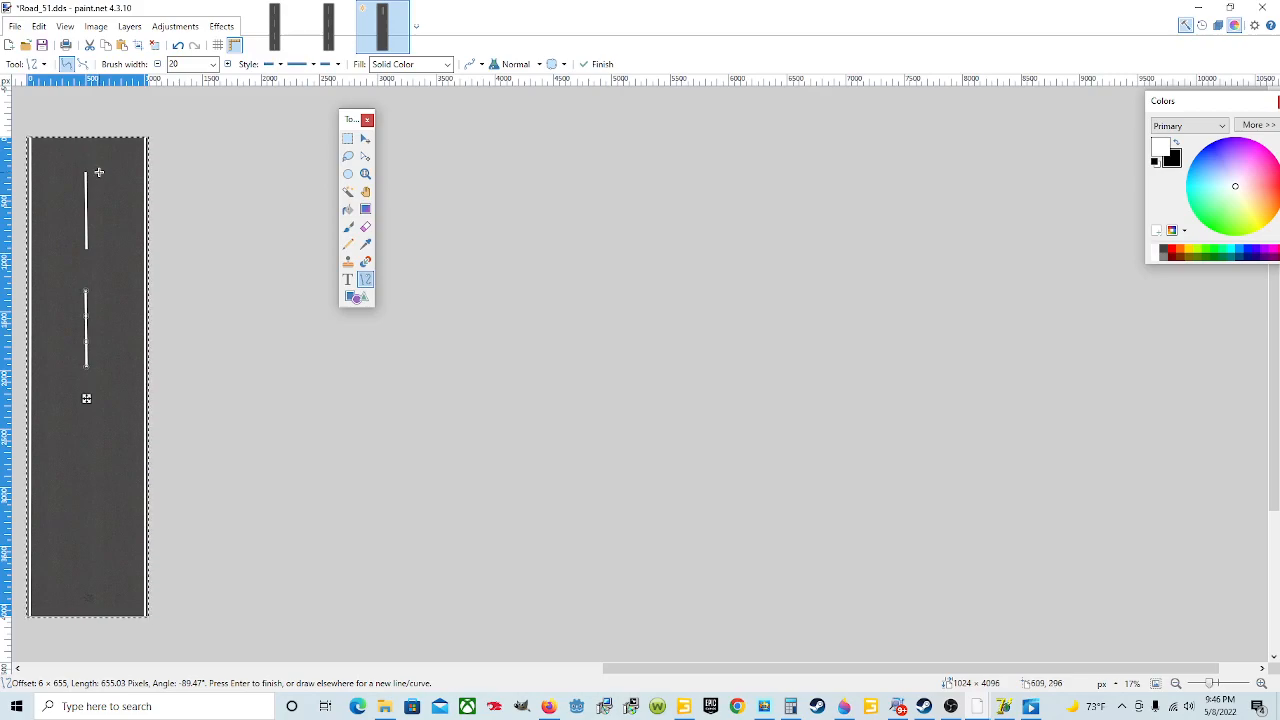
key("Return")
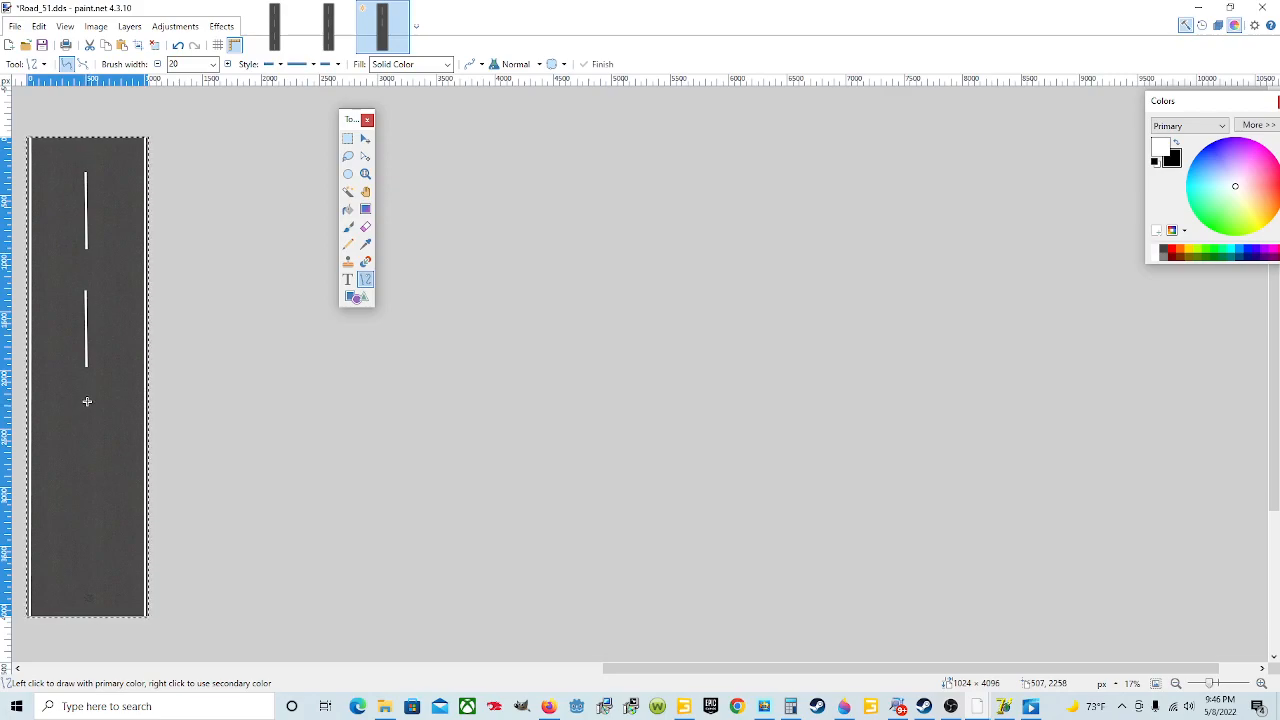
Draw a third white centre dash about 667 px long below the second, plus another about 649 px long to its right.
left_click_drag(86, 395, 86, 476)
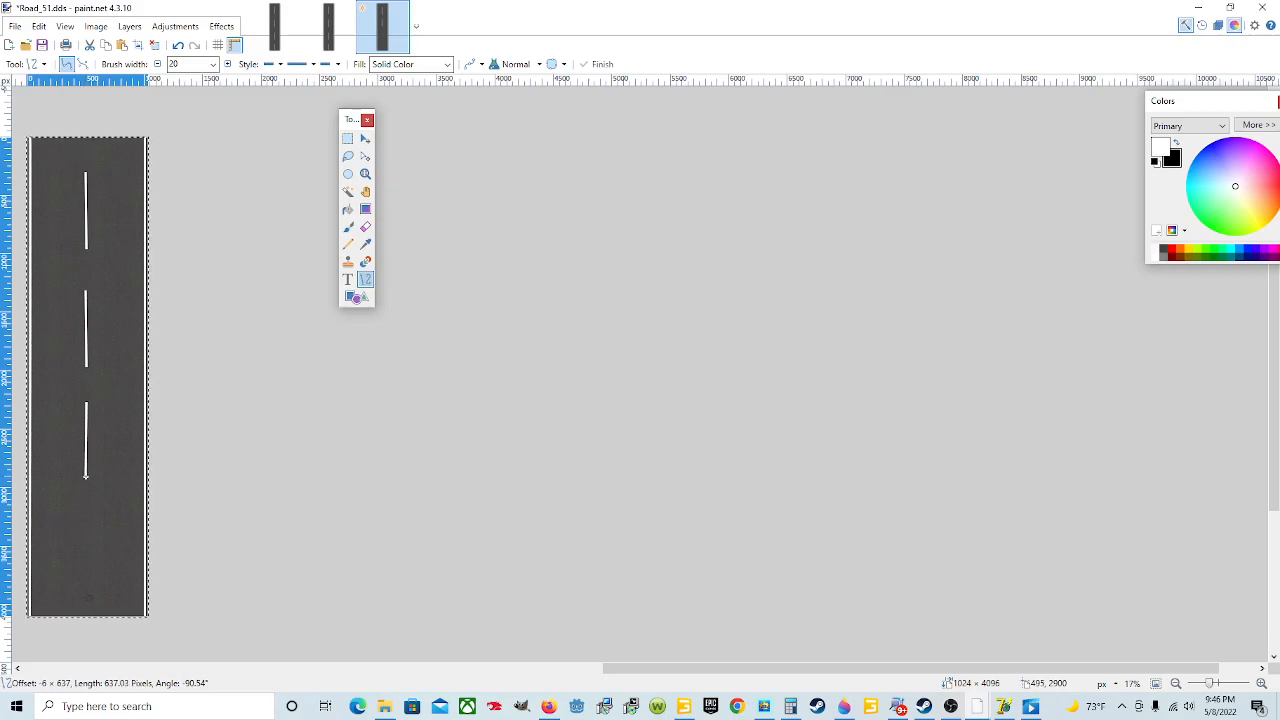
left_click_drag(85, 476, 86, 476)
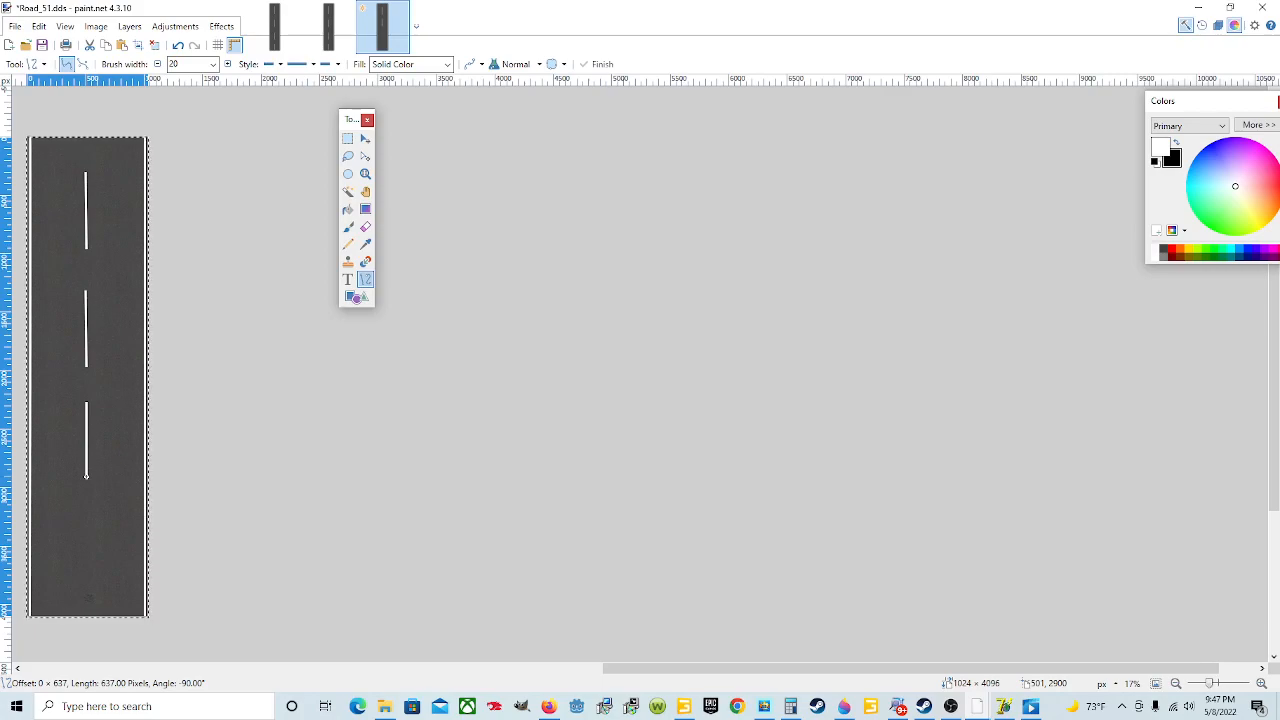
left_click_drag(86, 476, 87, 479)
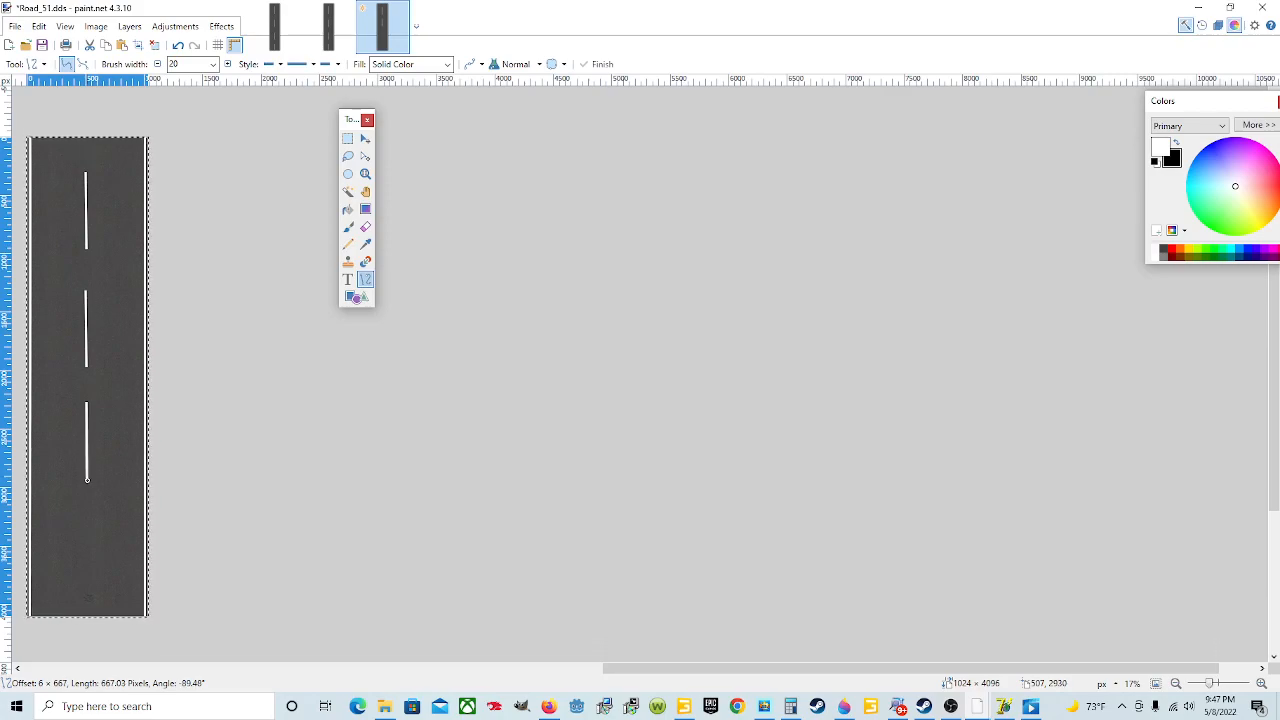
left_click_drag(87, 479, 87, 479)
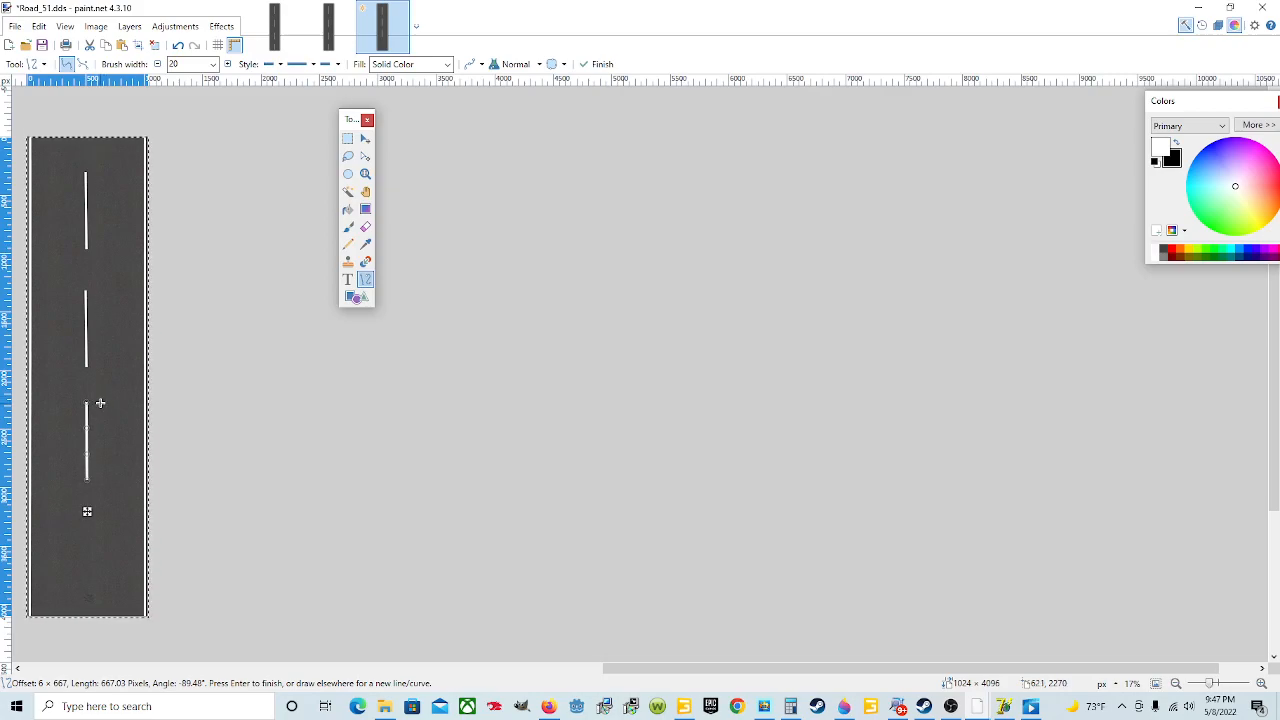
left_click_drag(100, 403, 100, 478)
left_click_drag(100, 512, 80, 563)
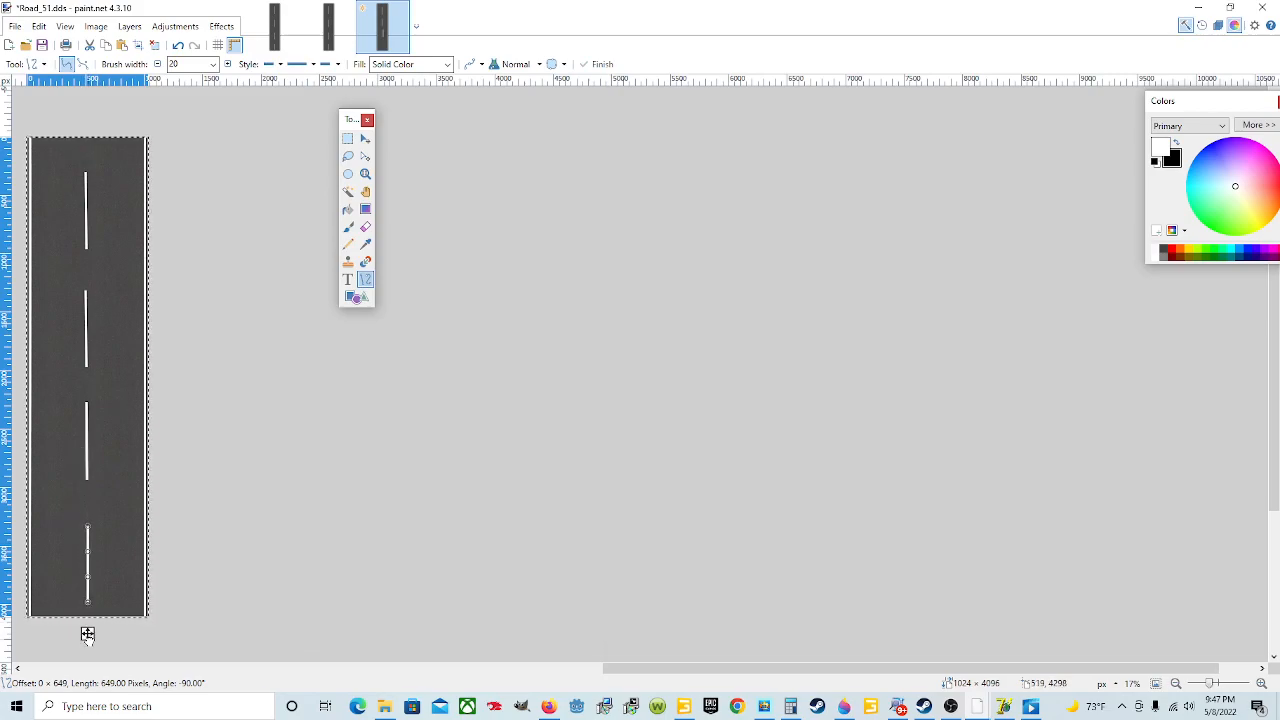
left_click_drag(84, 637, 91, 341)
left_click_drag(86, 643, 86, 649)
left_click_drag(88, 649, 89, 644)
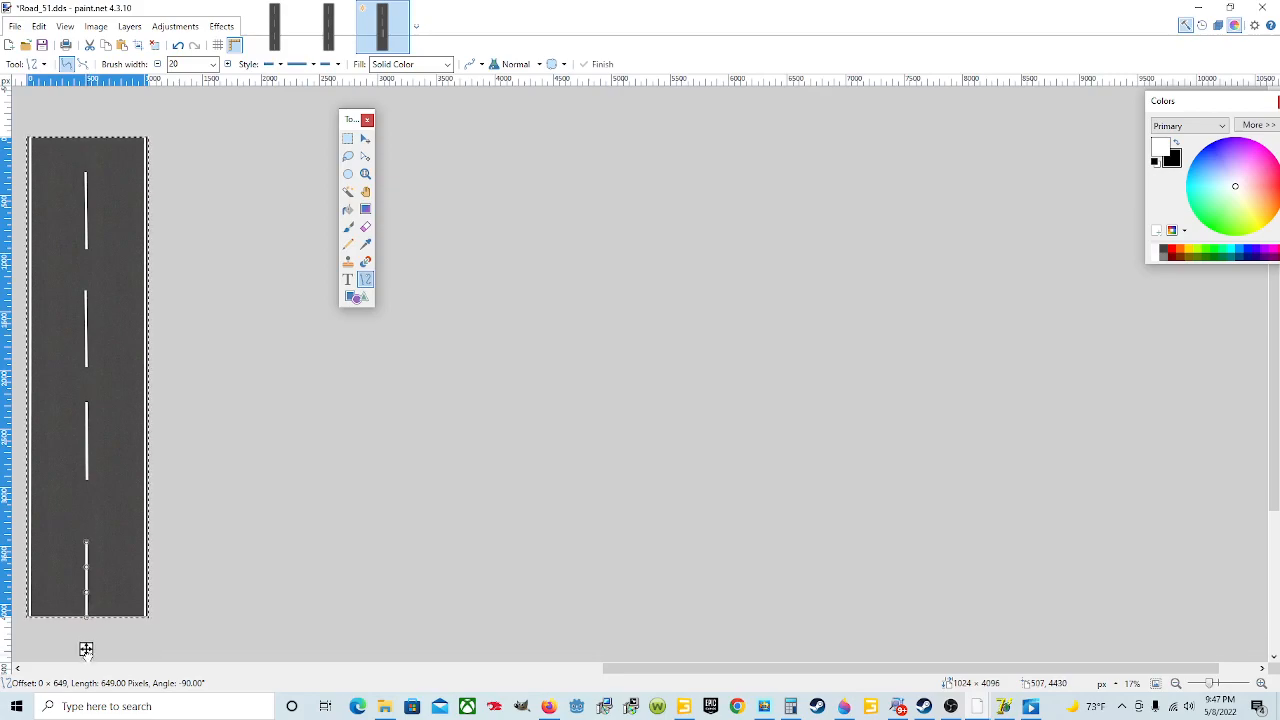
left_click_drag(86, 647, 87, 650)
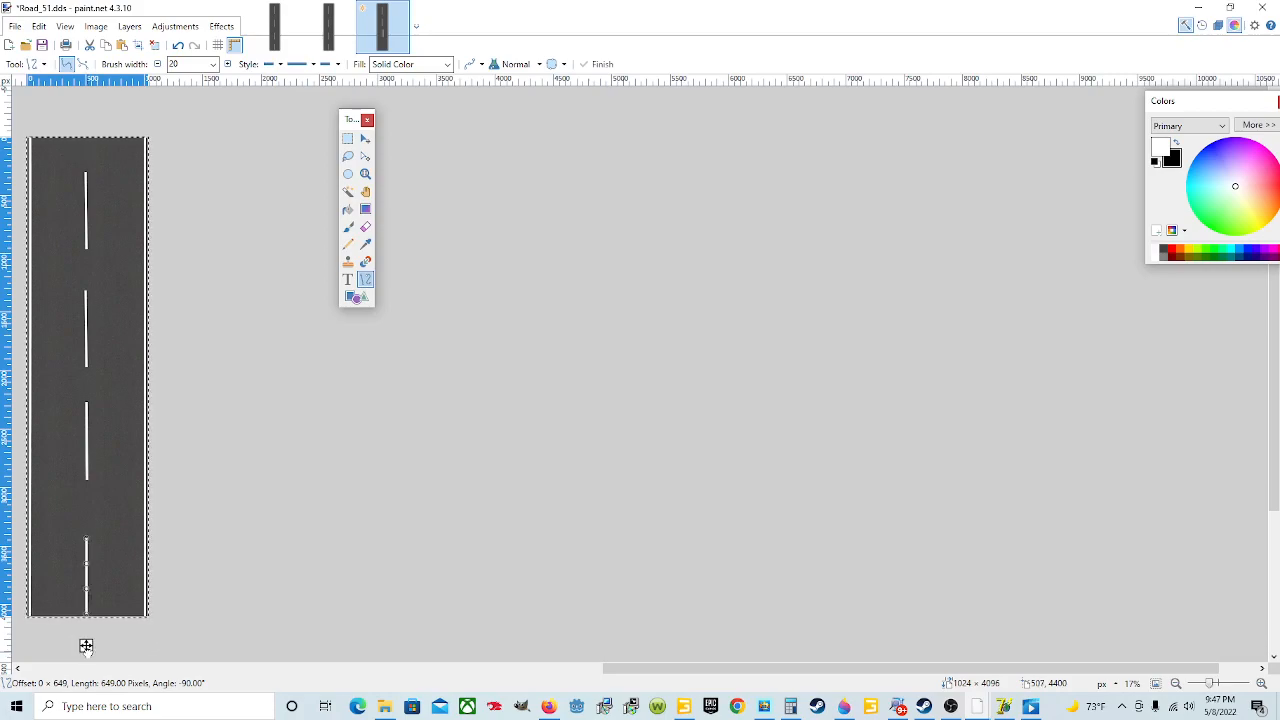
left_click_drag(87, 644, 123, 613)
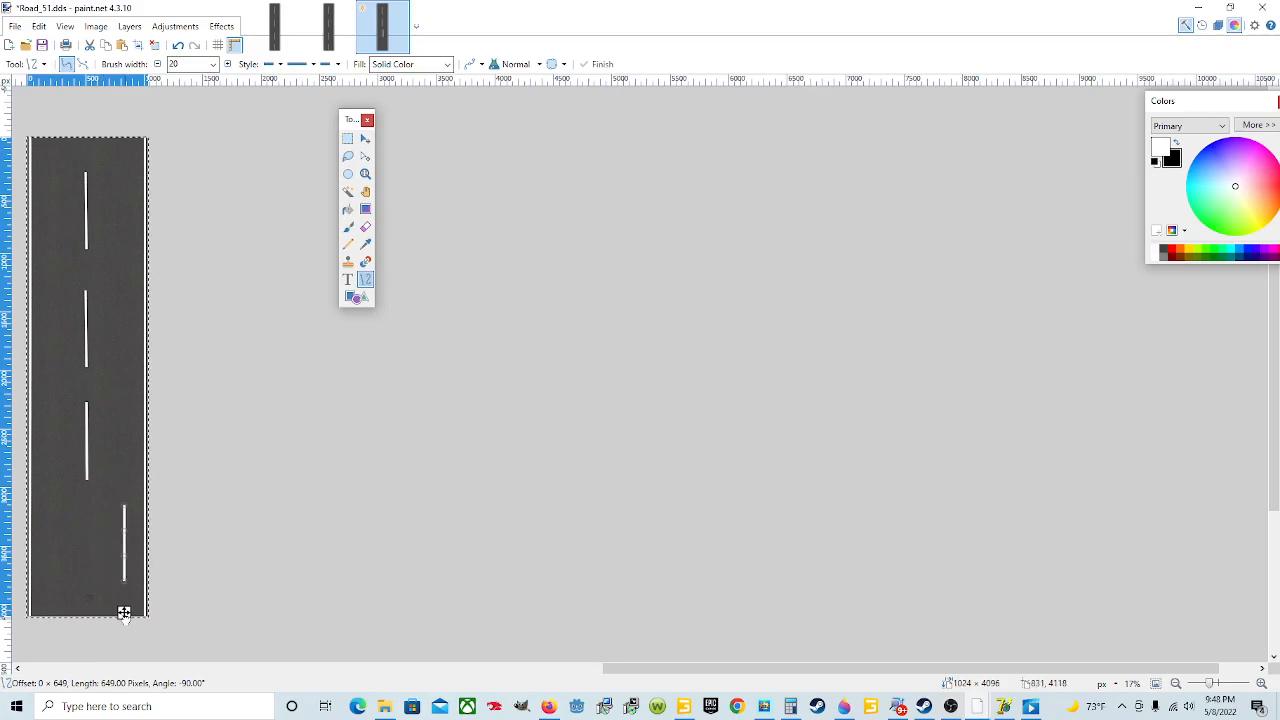
left_click(39, 27)
left_click(58, 46)
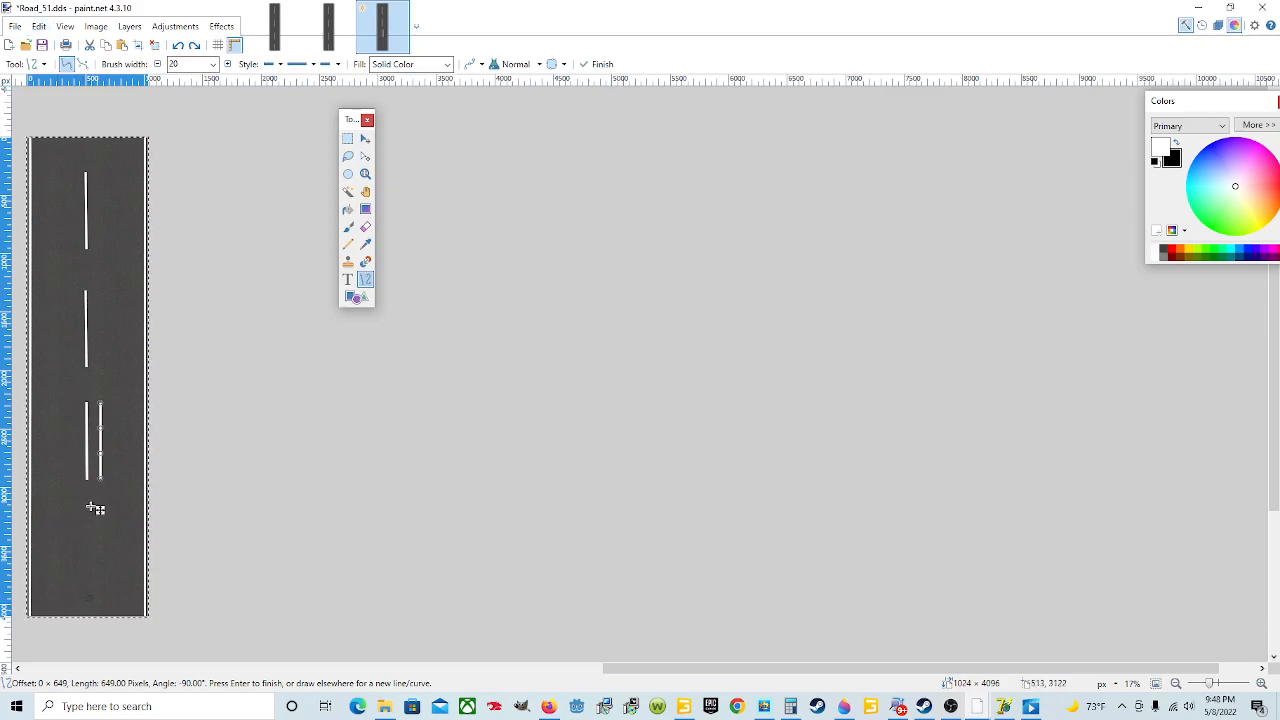
Lengthen the extra dash to about 745 px and move it onto the centre line at the road's lower end.
left_click_drag(100, 483, 101, 502)
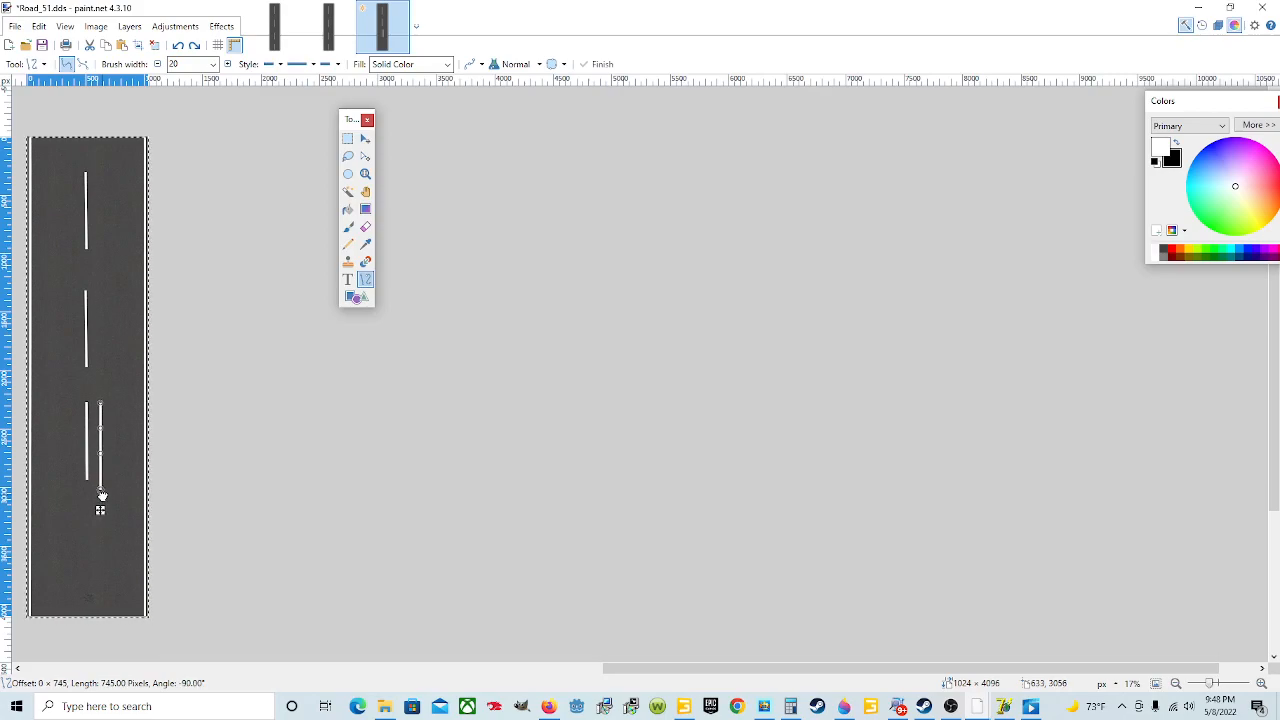
left_click_drag(101, 494, 87, 633)
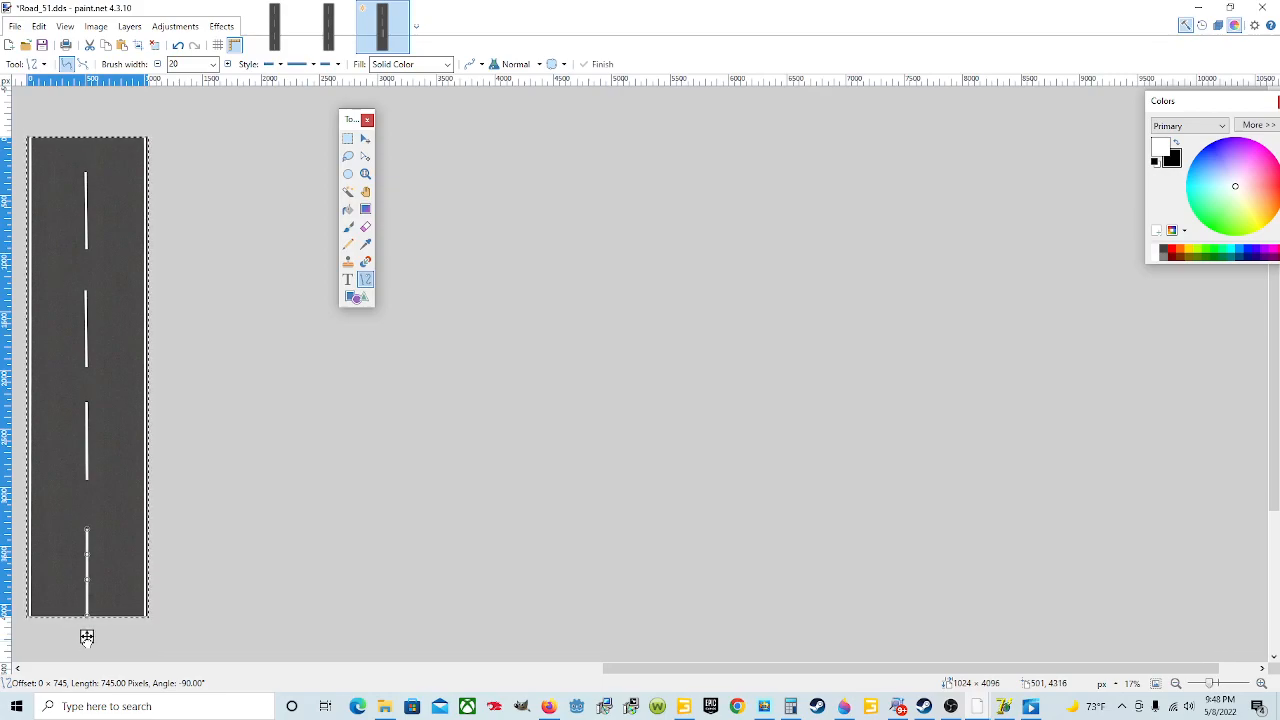
left_click_drag(87, 641, 87, 640)
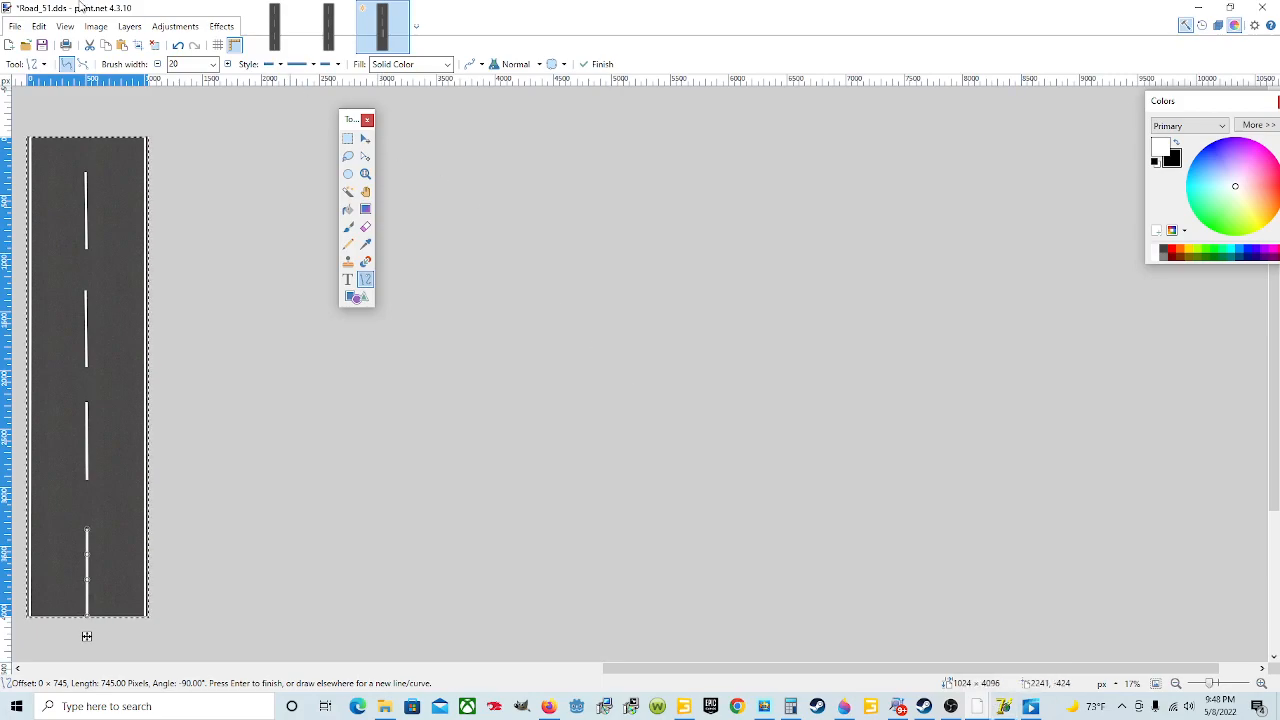
left_click(336, 36)
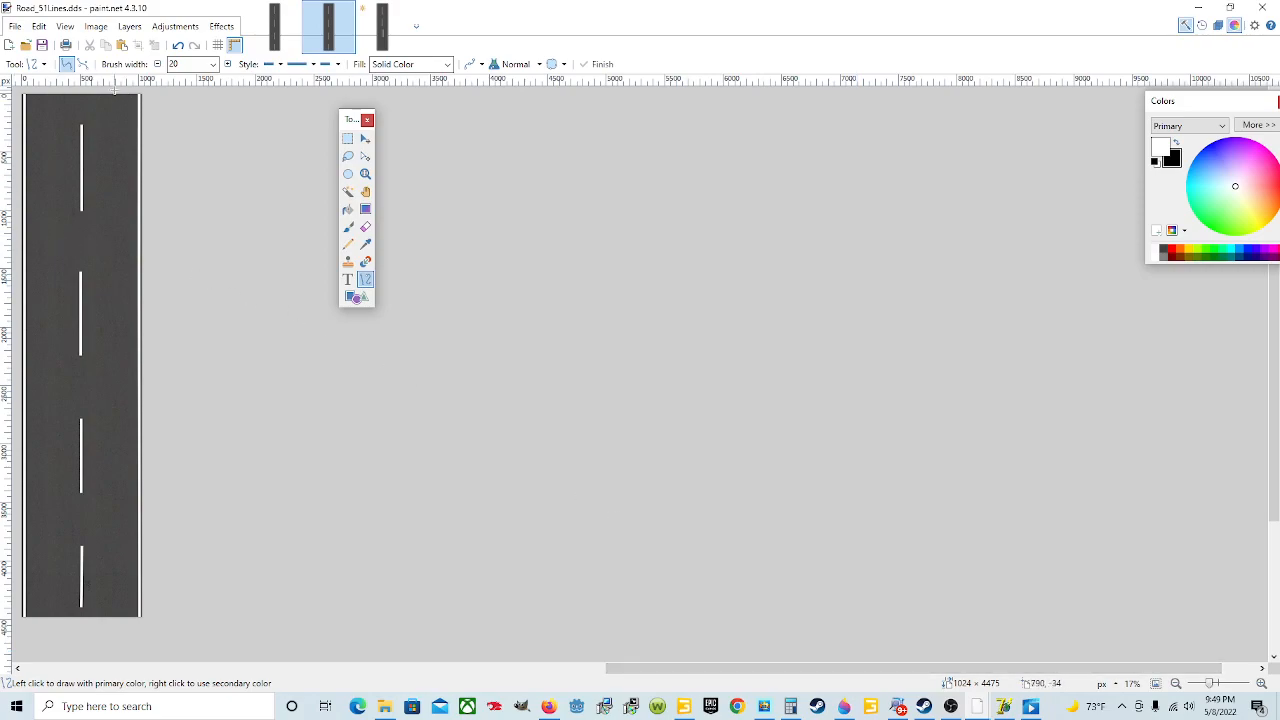
left_click(152, 27)
mouse_move(143, 35)
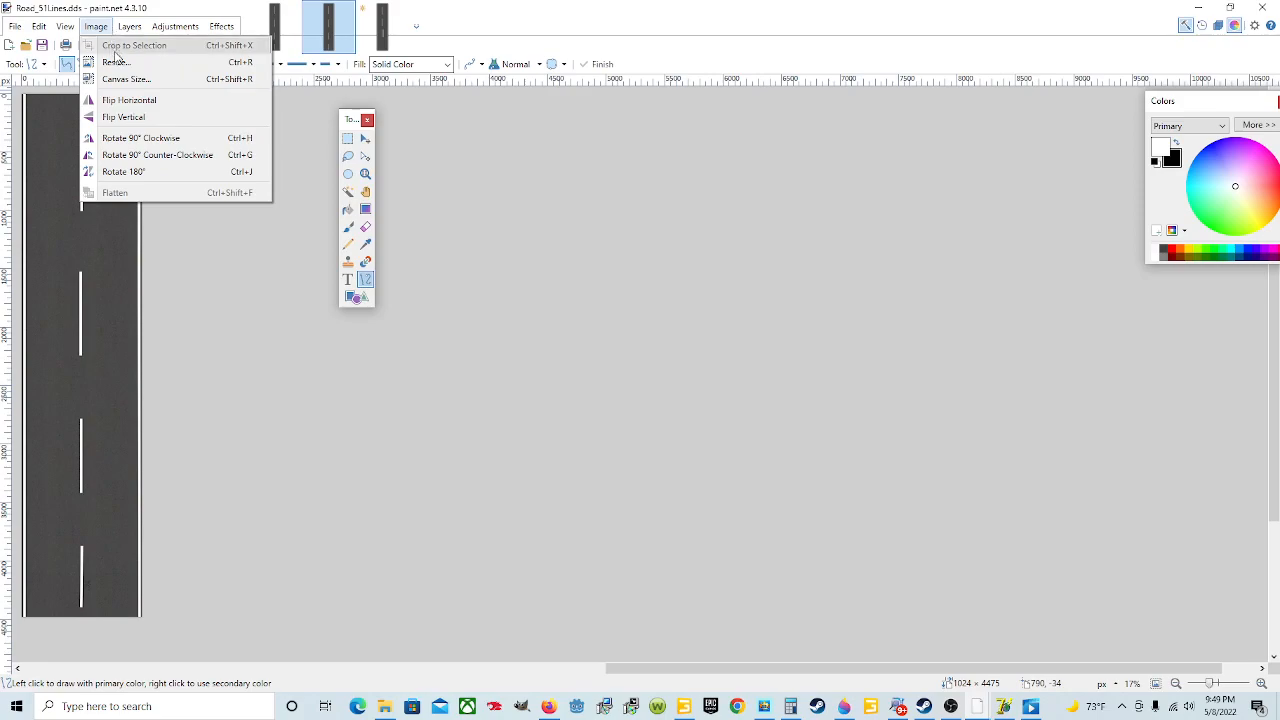
left_click(116, 62)
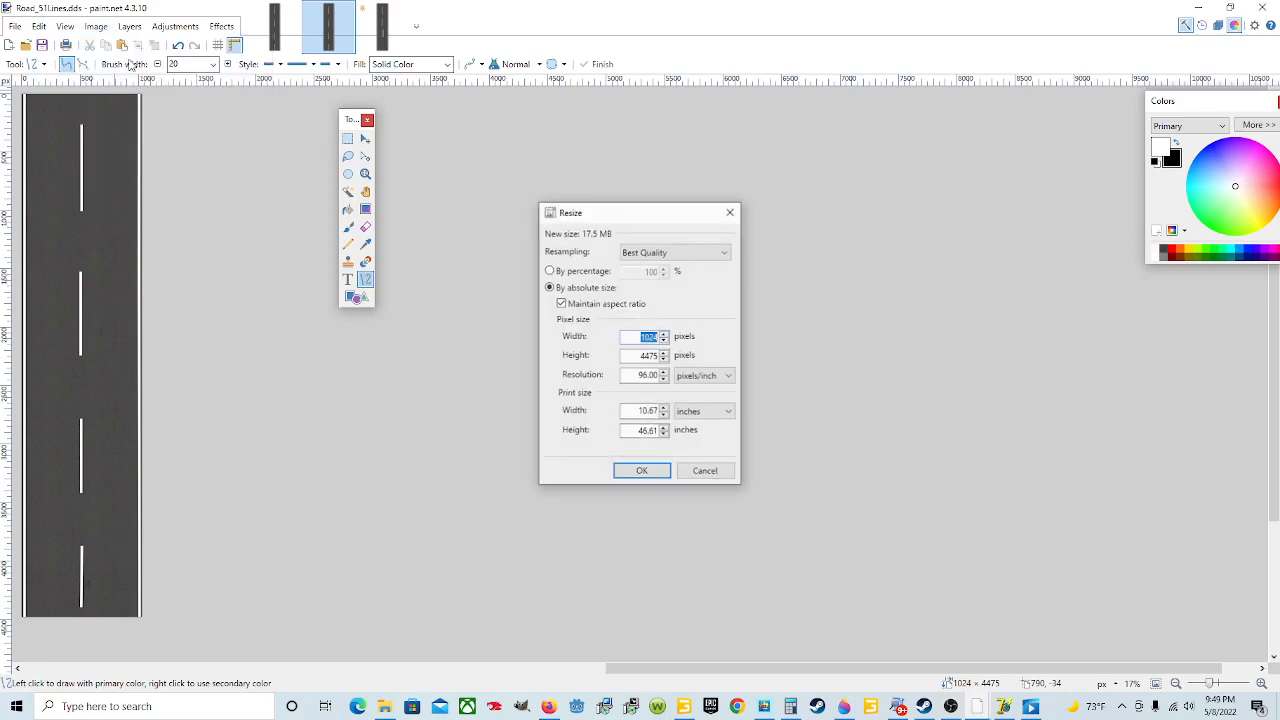
left_click(637, 356)
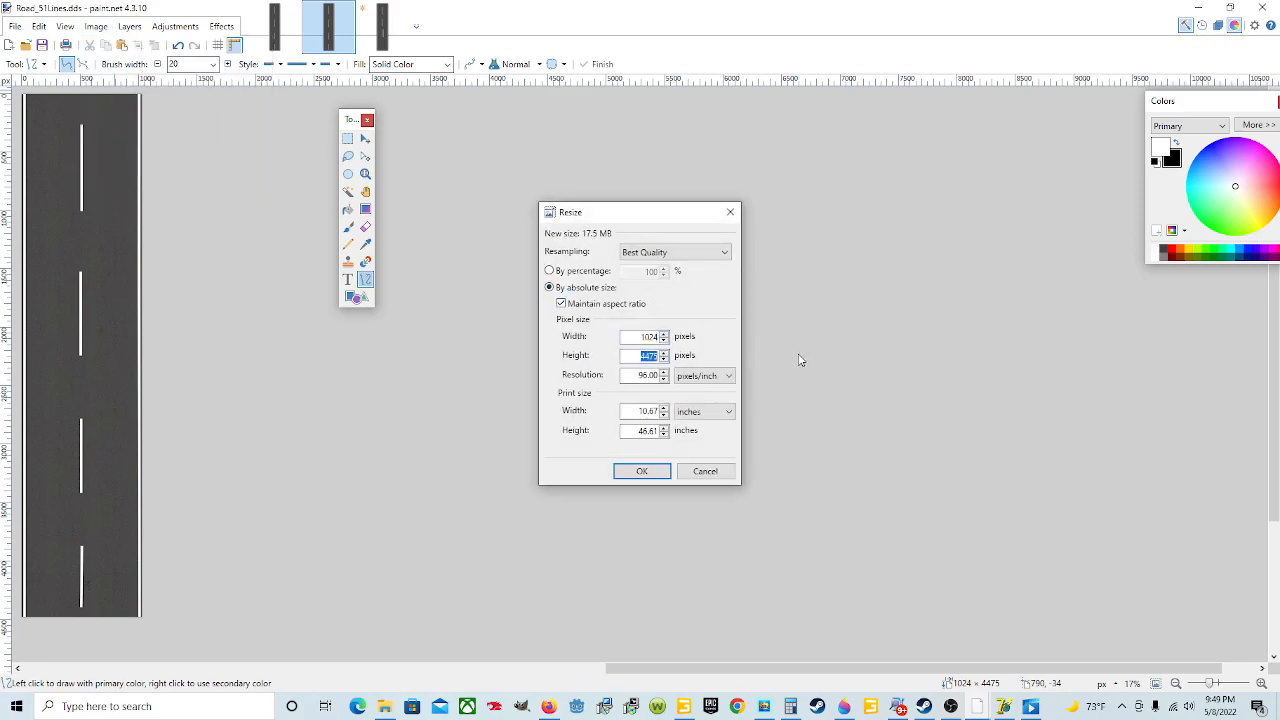
type("40")
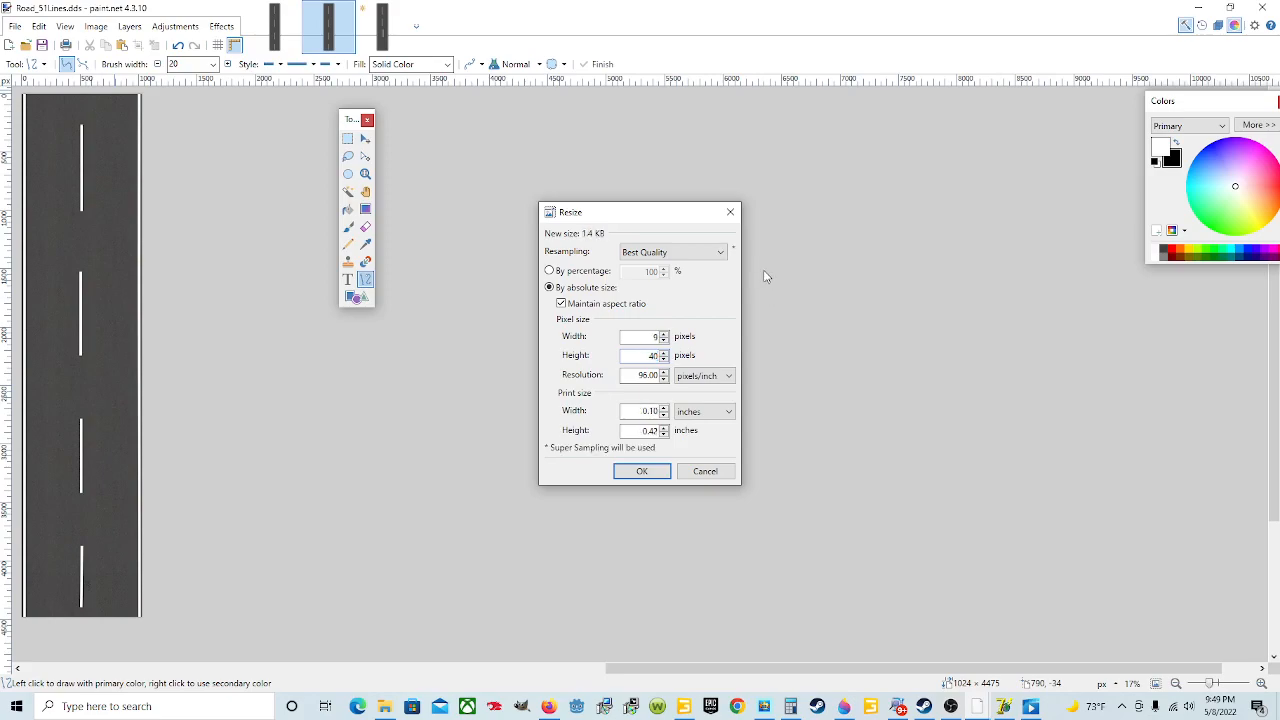
type("79")
left_click(705, 471)
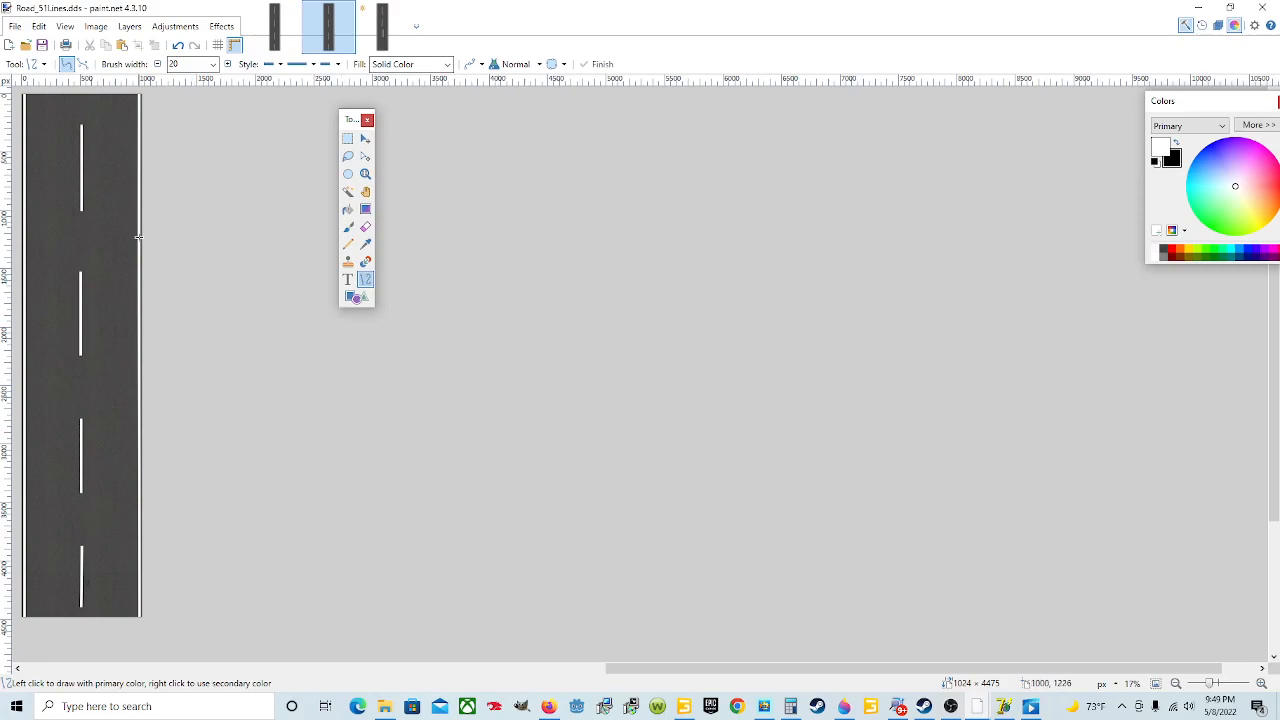
mouse_move(684, 706)
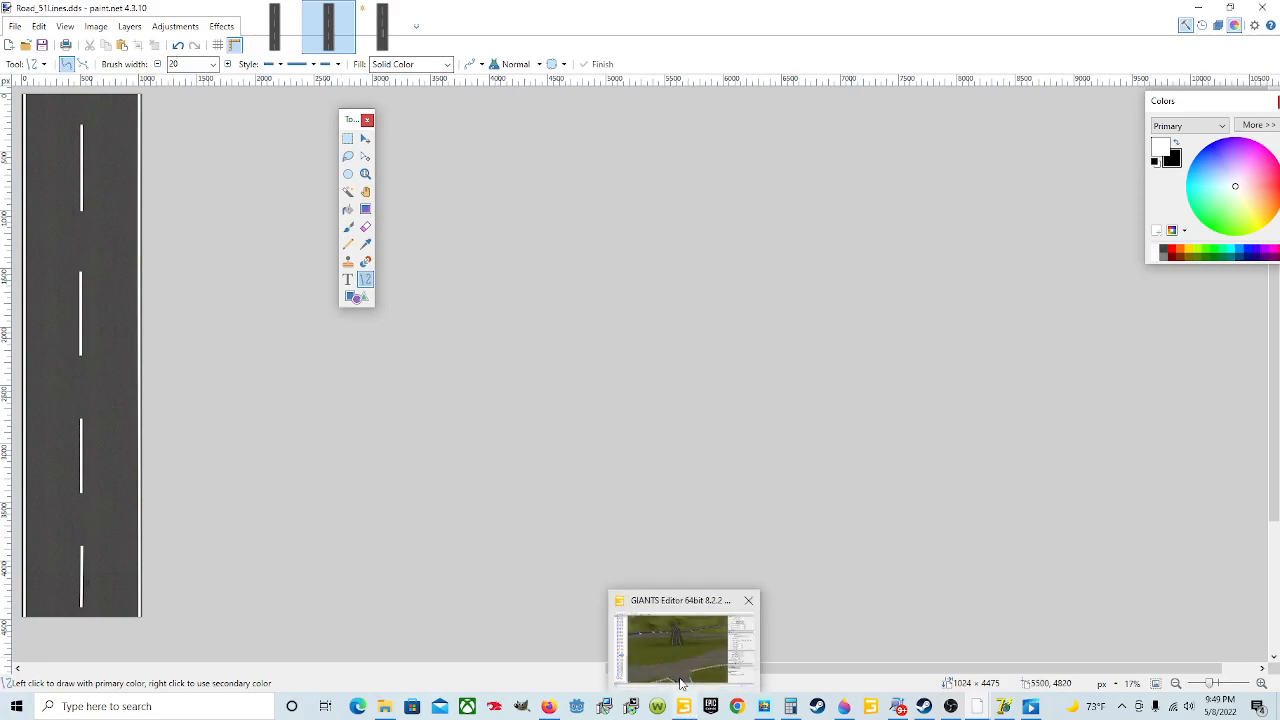
mouse_move(666, 630)
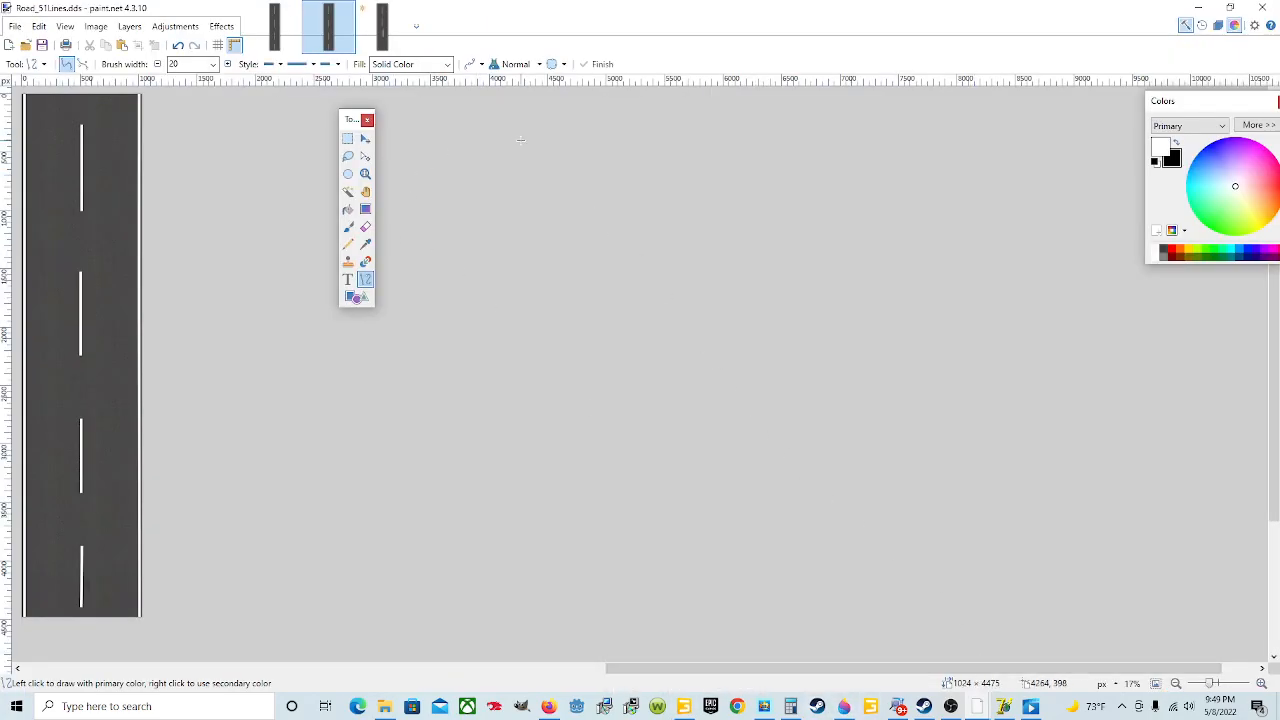
Return to the Road_51 image and save it as DDS with BC1 (Linear, DXT1) compression.
left_click(382, 25)
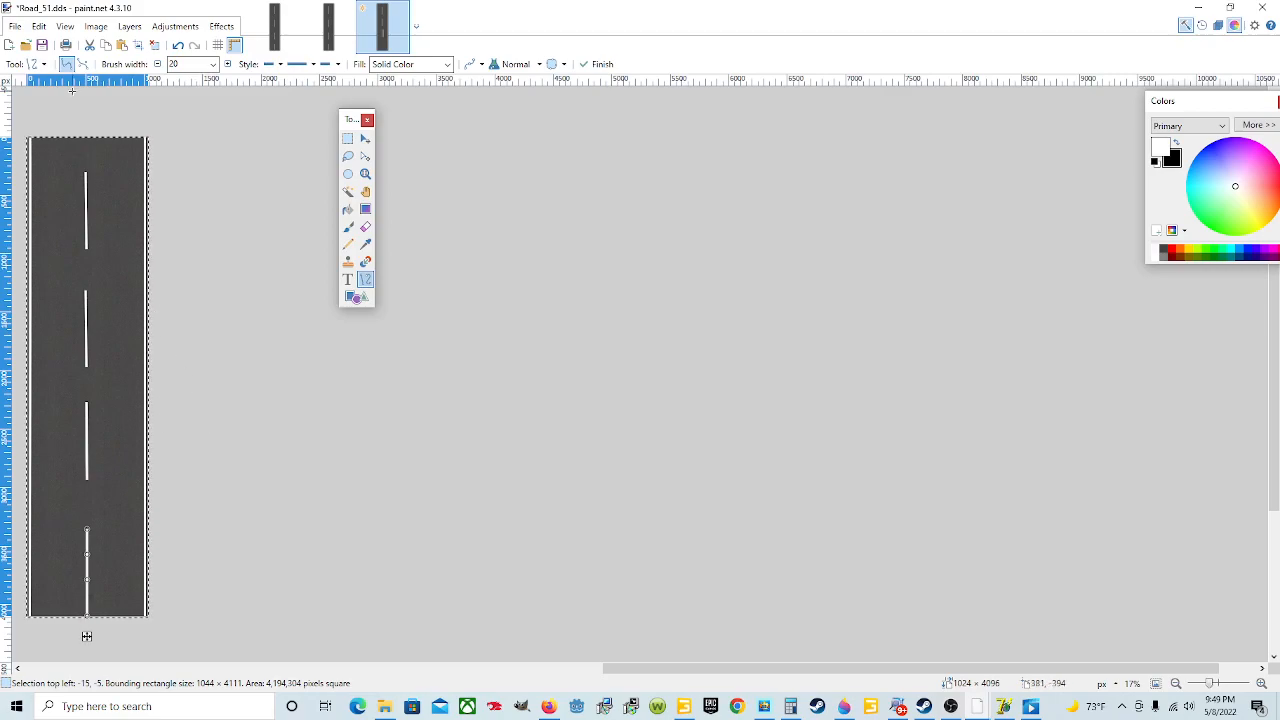
left_click(41, 45)
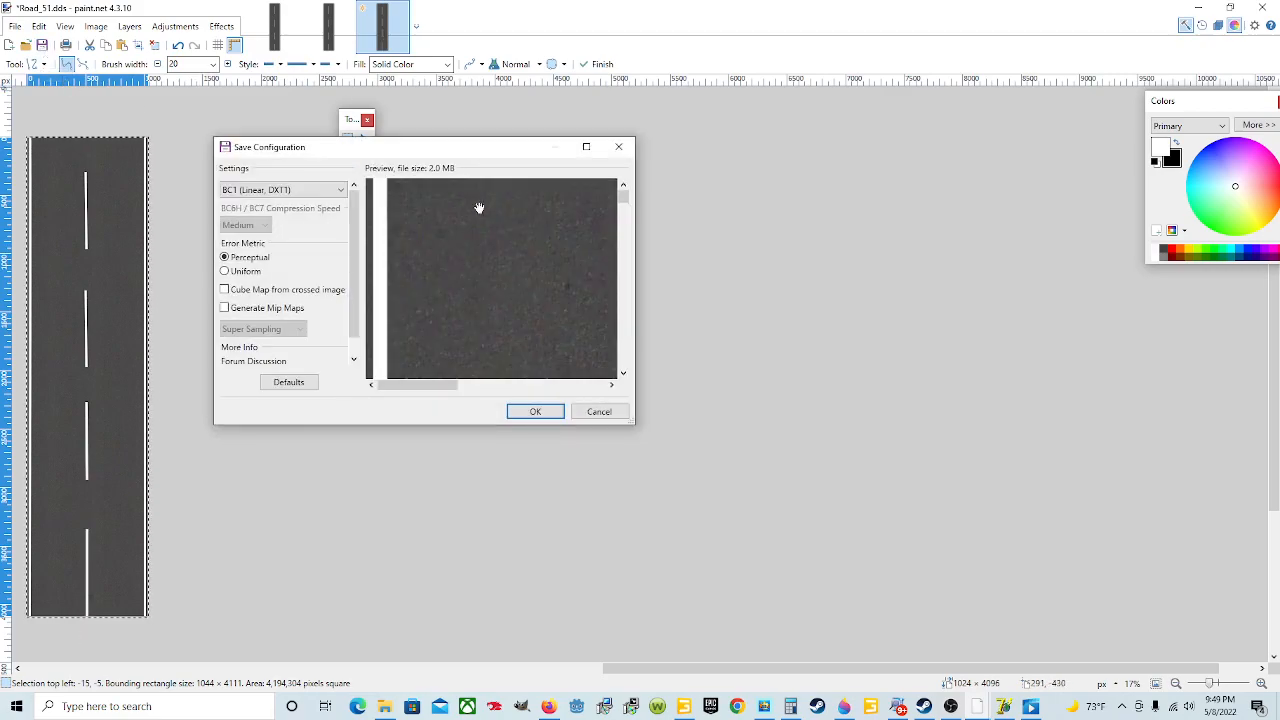
left_click(537, 413)
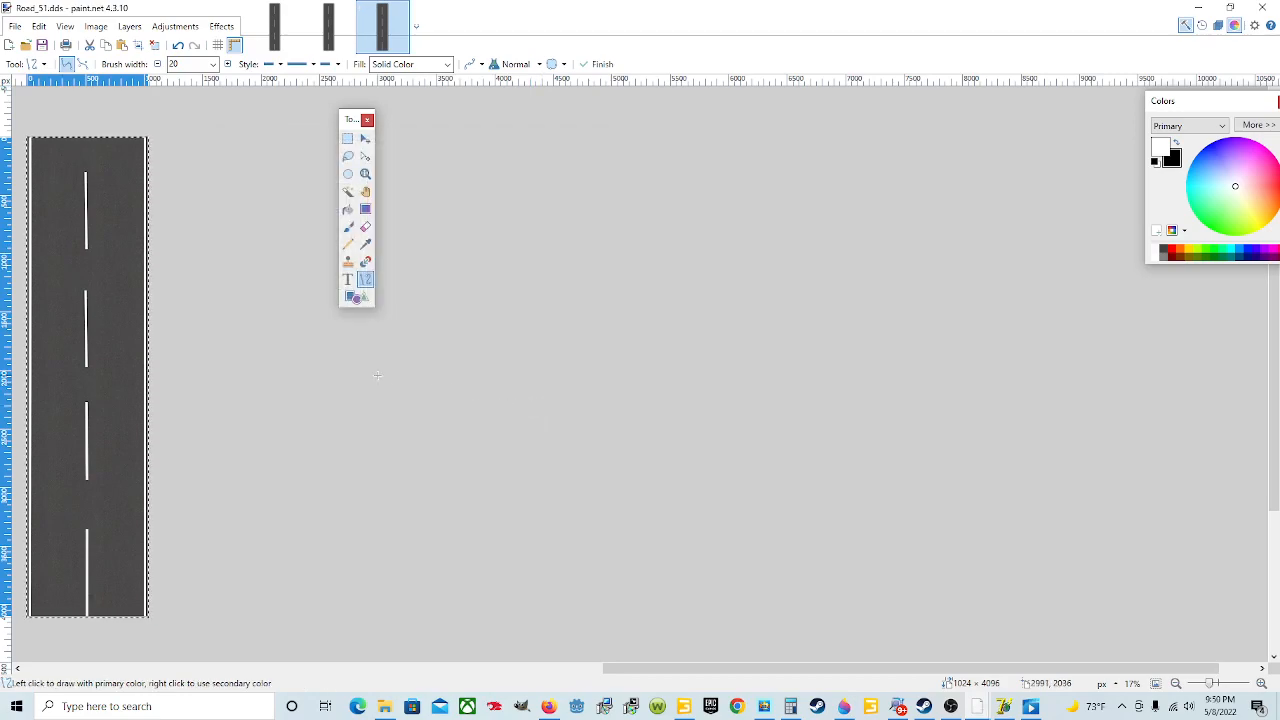
Switch to File Explorer and look for the saved road texture in the Pictures, Videos, Downloads and Documents folders and on both drives.
left_click(386, 708)
left_click(440, 261)
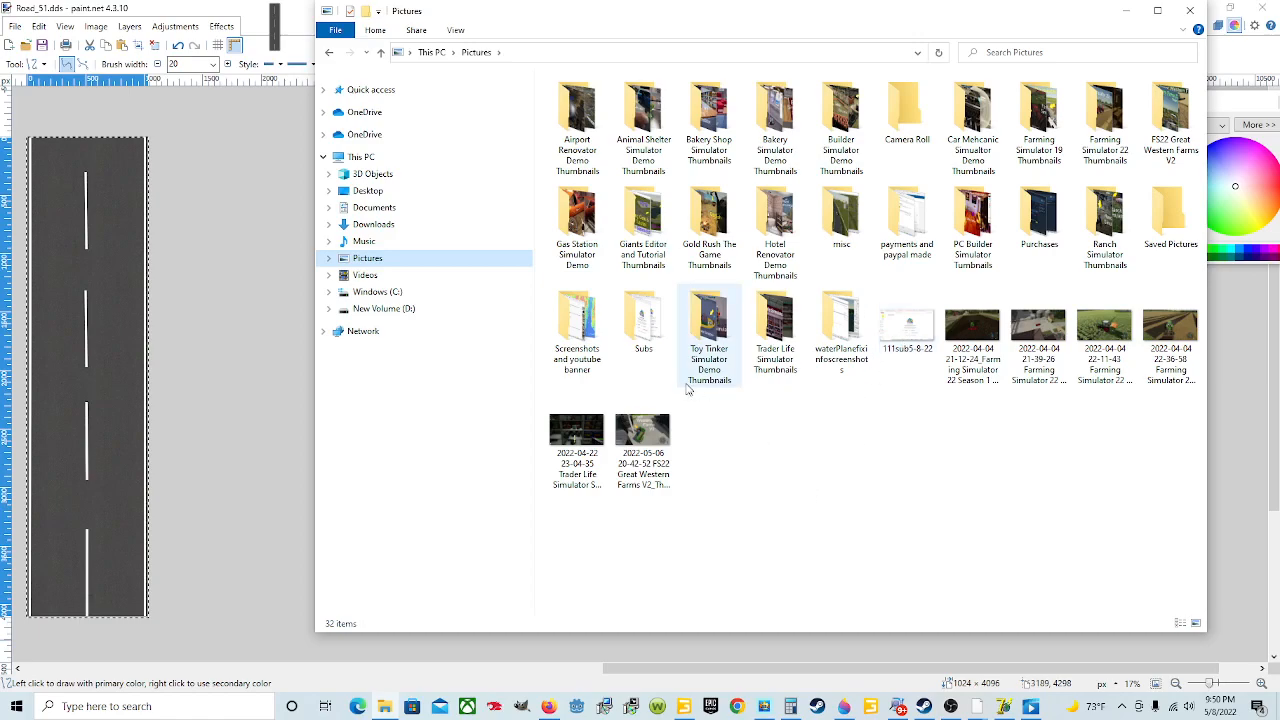
left_click(446, 278)
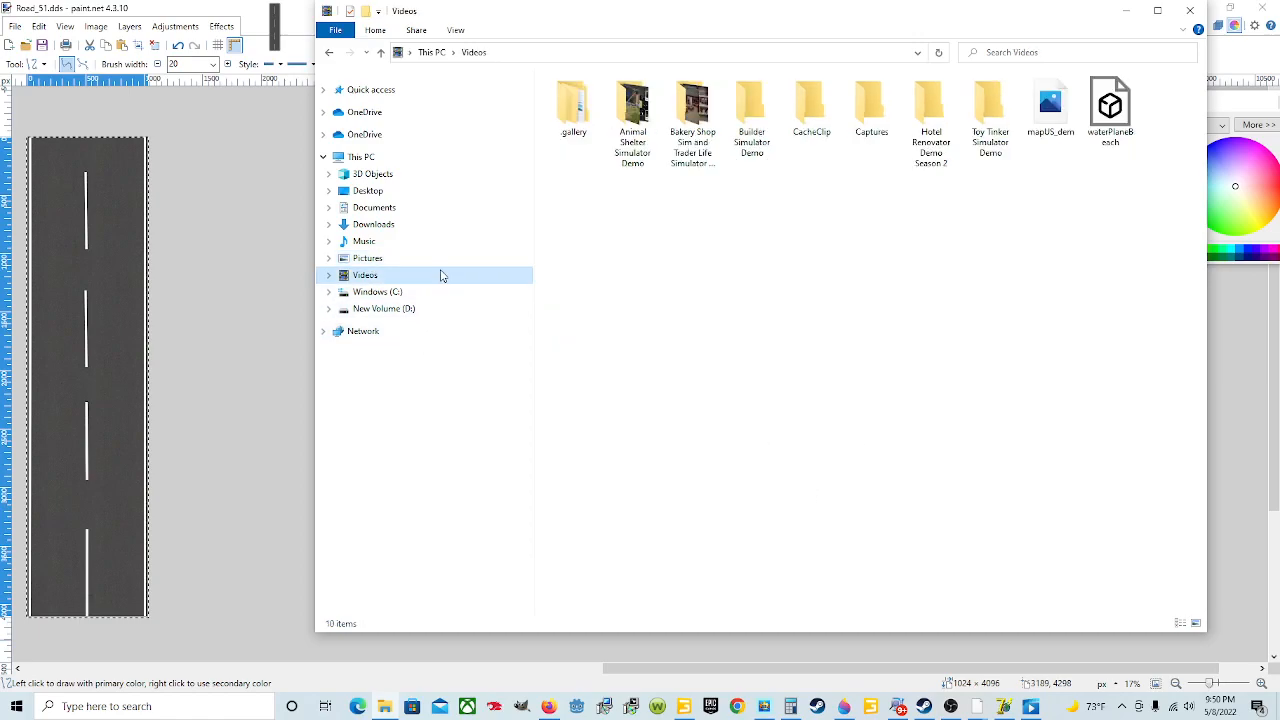
left_click(440, 262)
left_click(431, 276)
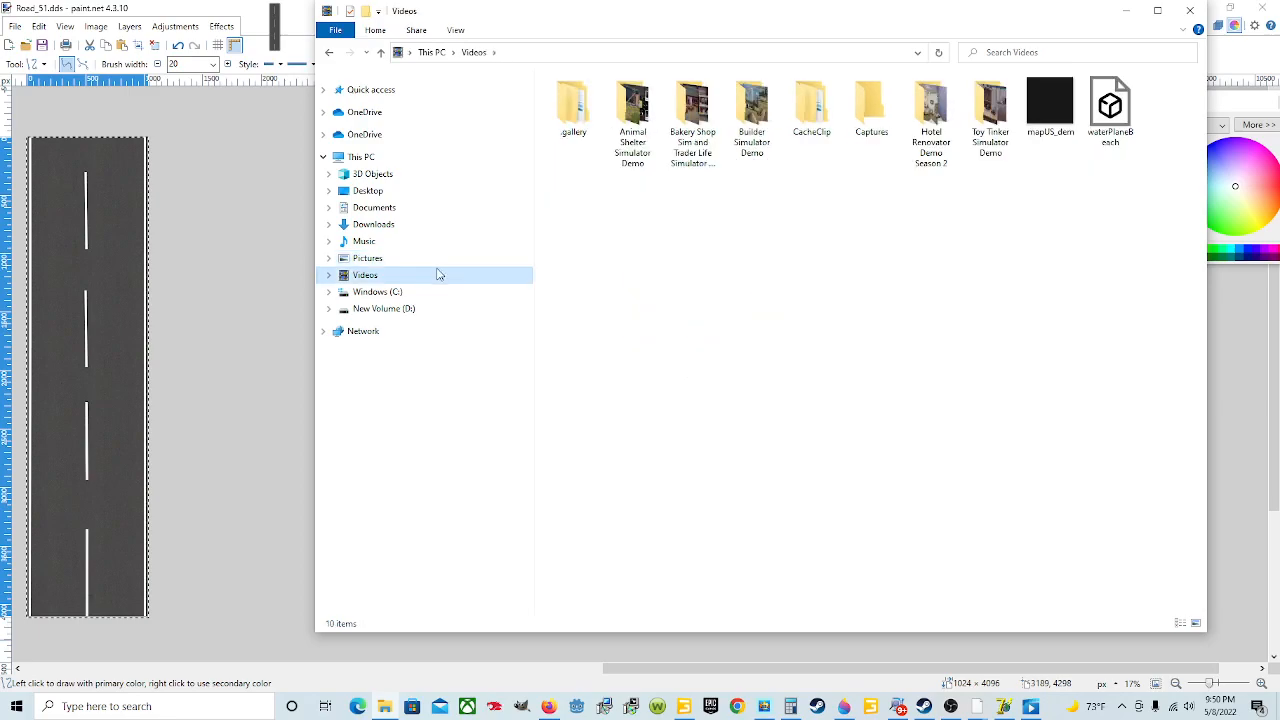
left_click(436, 310)
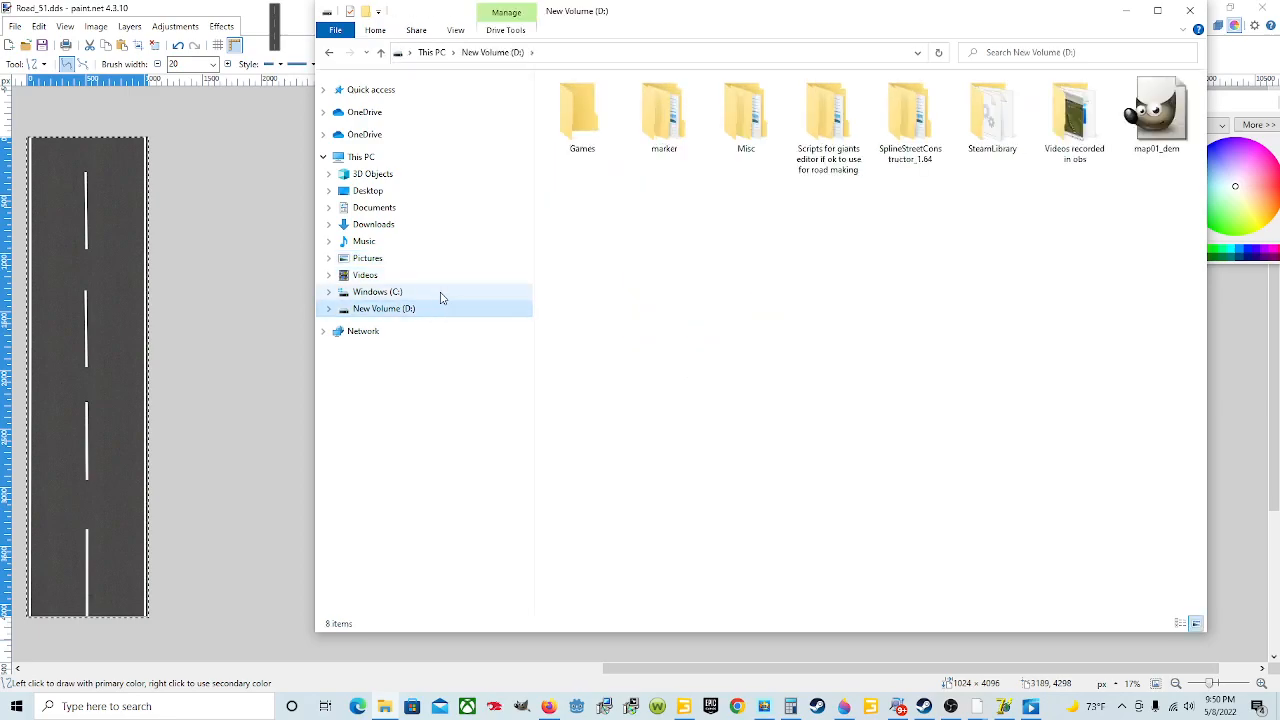
left_click(445, 292)
left_click(448, 277)
left_click(455, 262)
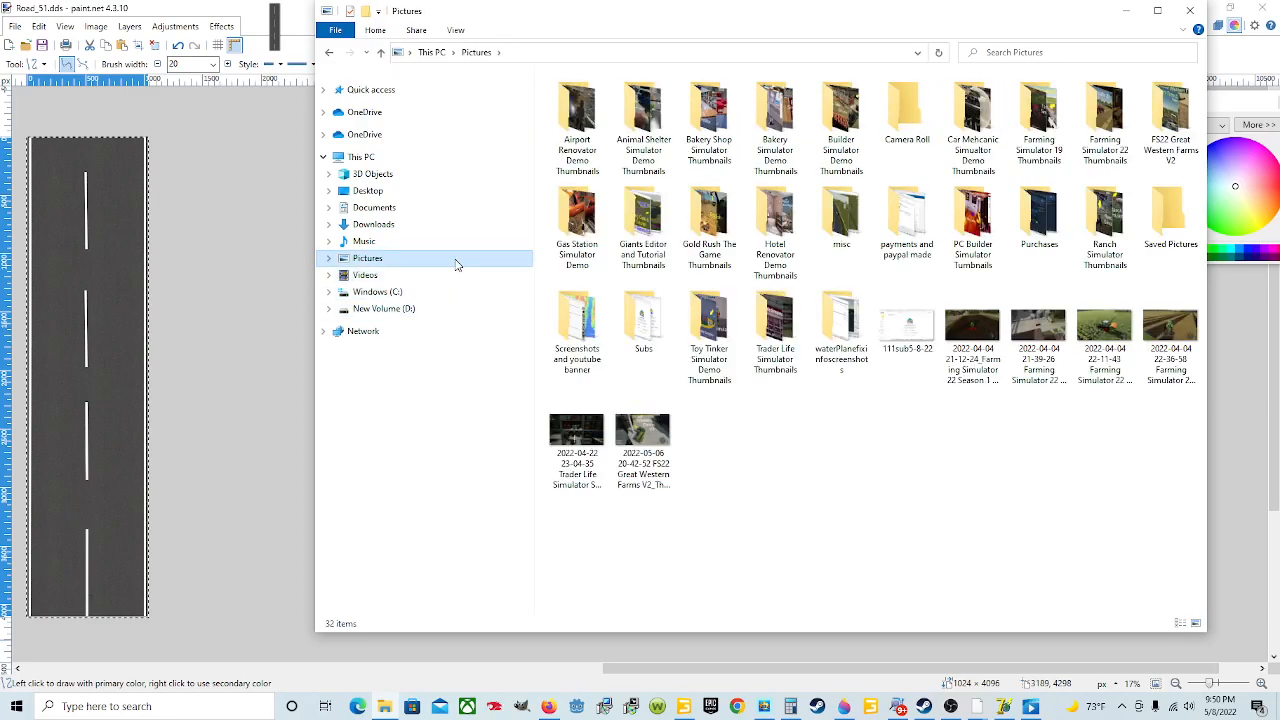
left_click(446, 243)
left_click(450, 229)
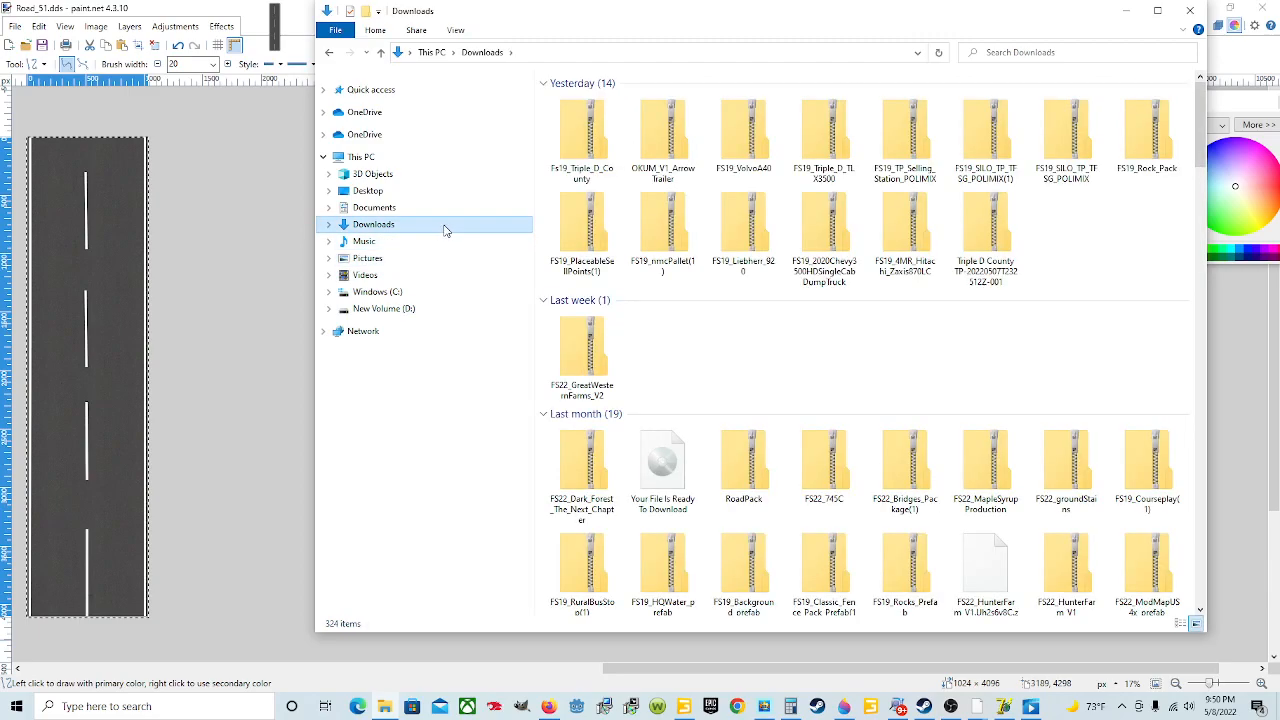
left_click(451, 217)
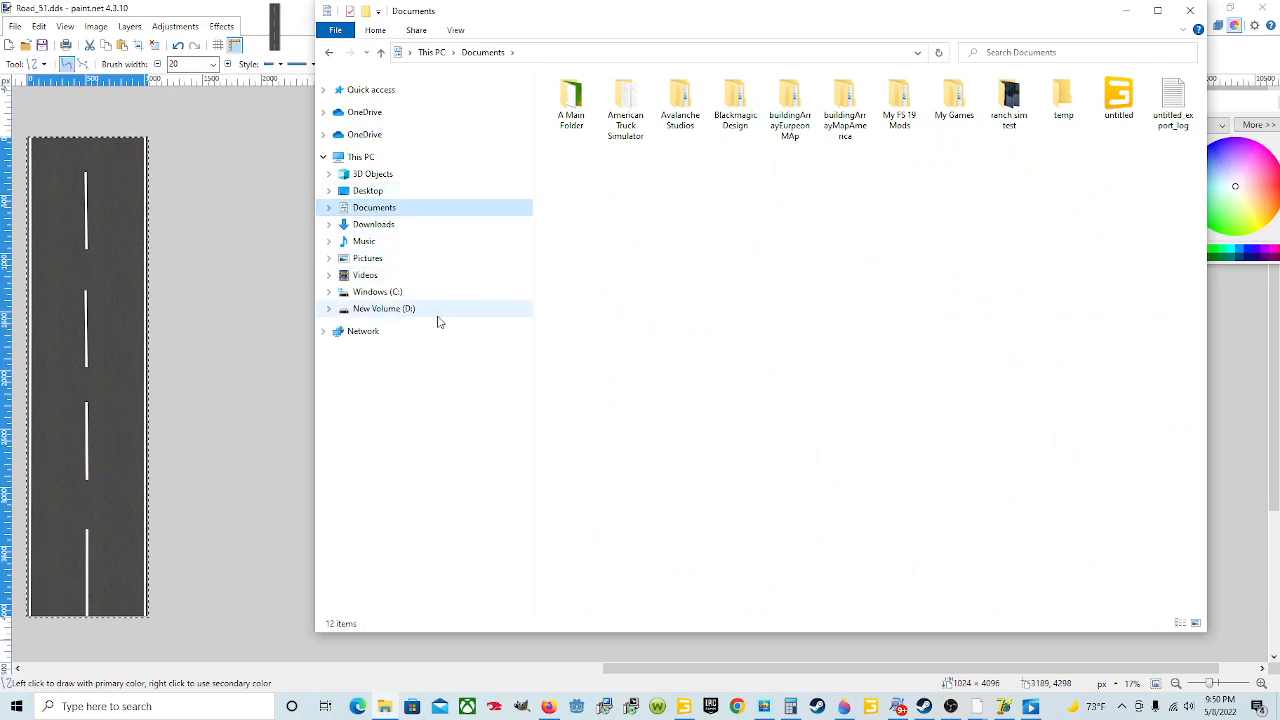
left_click(442, 257)
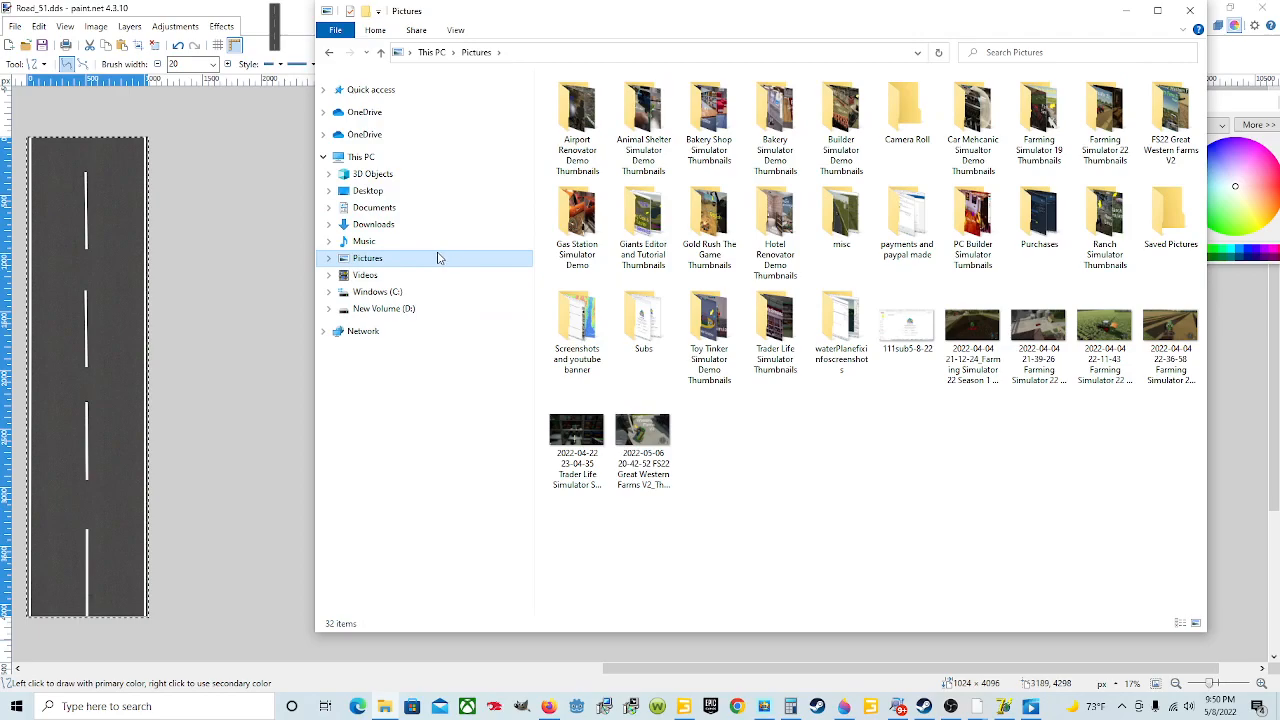
In paint.net, save the texture to the Desktop as Road_51Lines in DirectDraw Surface (DDS) format, replacing the existing file and keeping the current save settings.
left_click(289, 147)
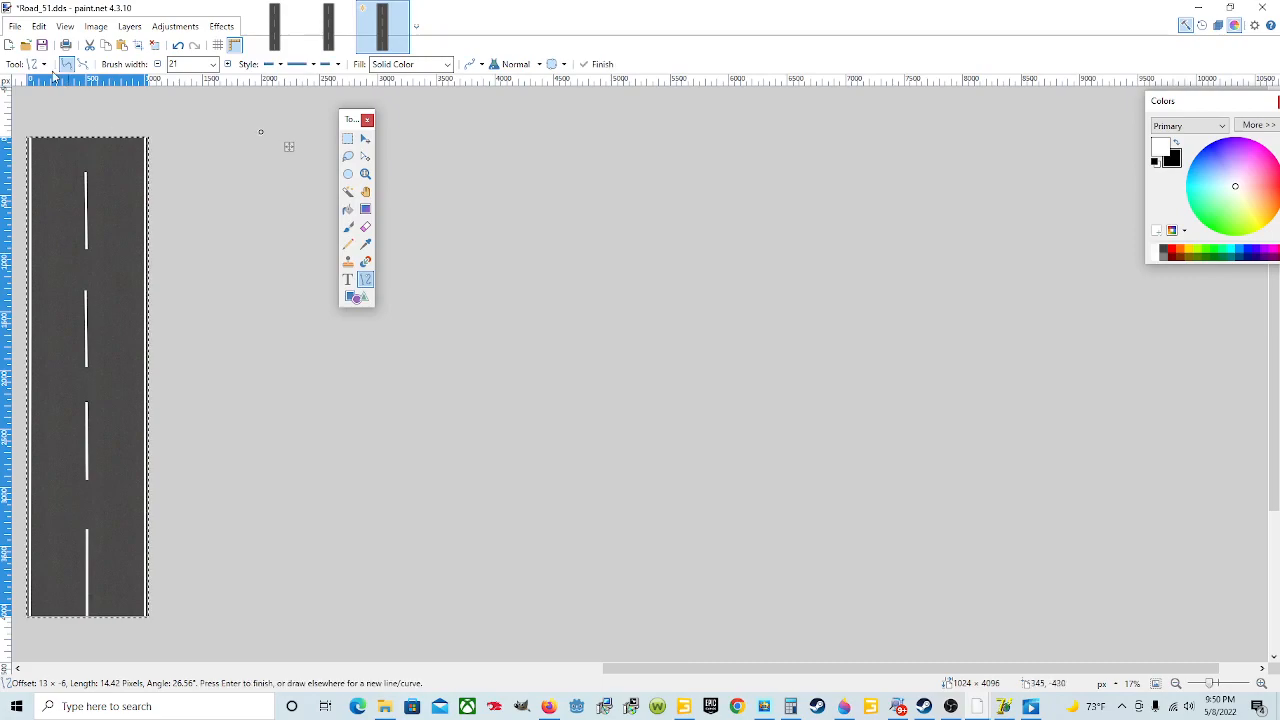
left_click(16, 26)
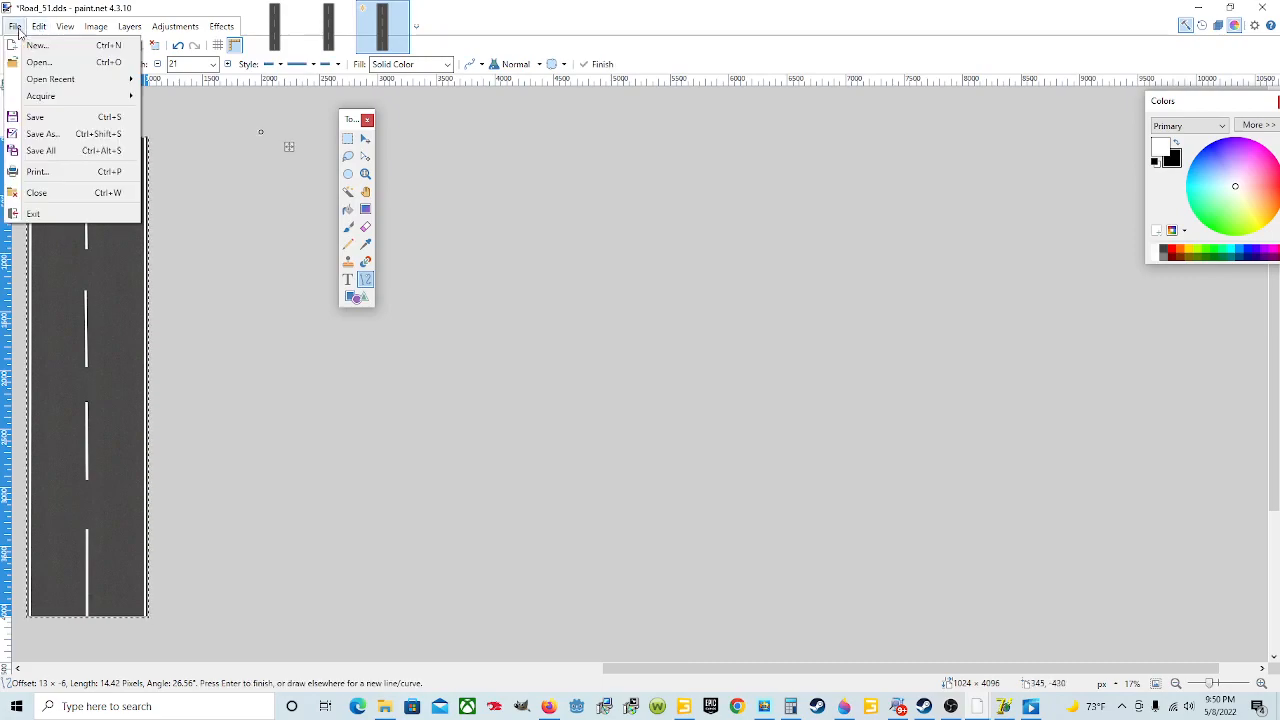
left_click(54, 140)
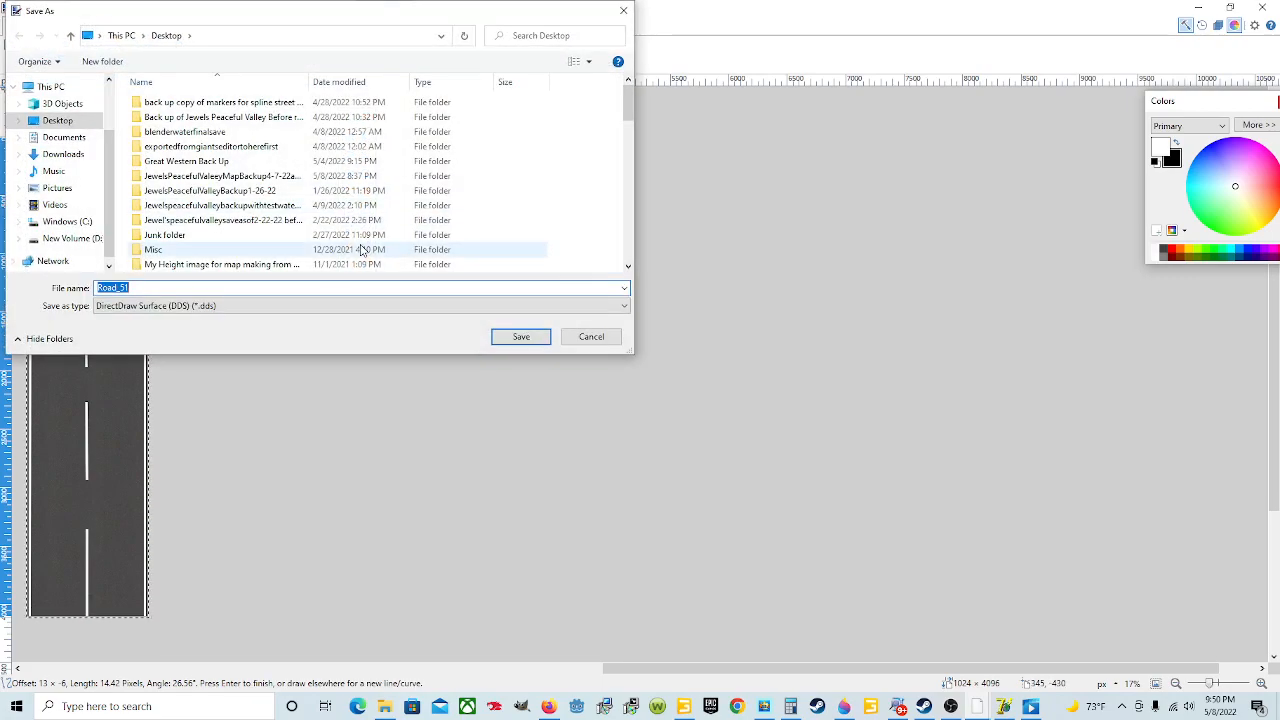
left_click(181, 288)
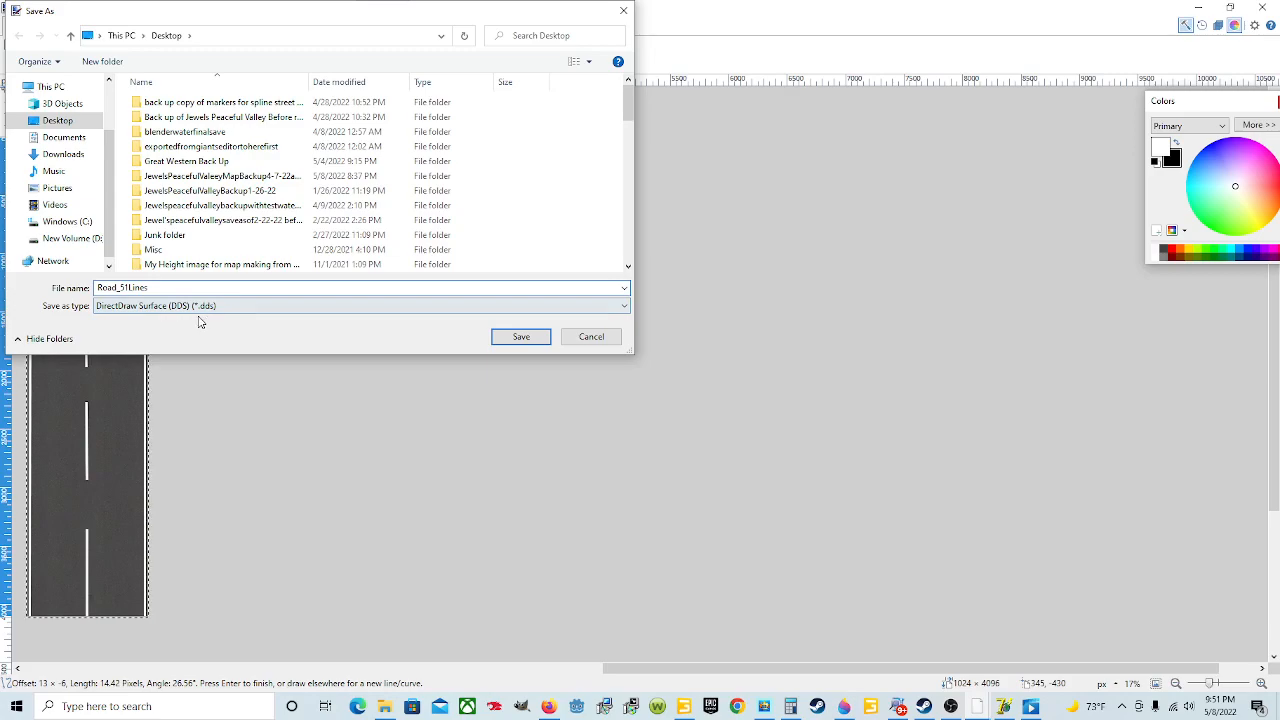
left_click(621, 308)
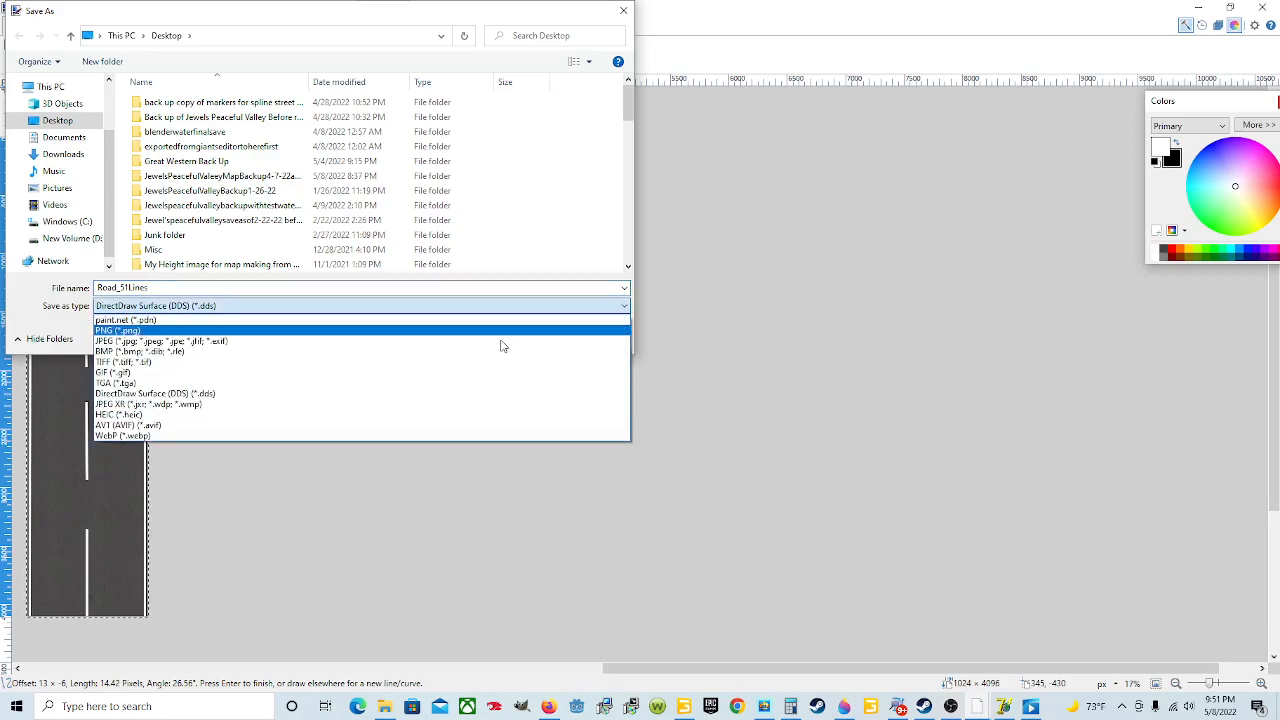
left_click(624, 307)
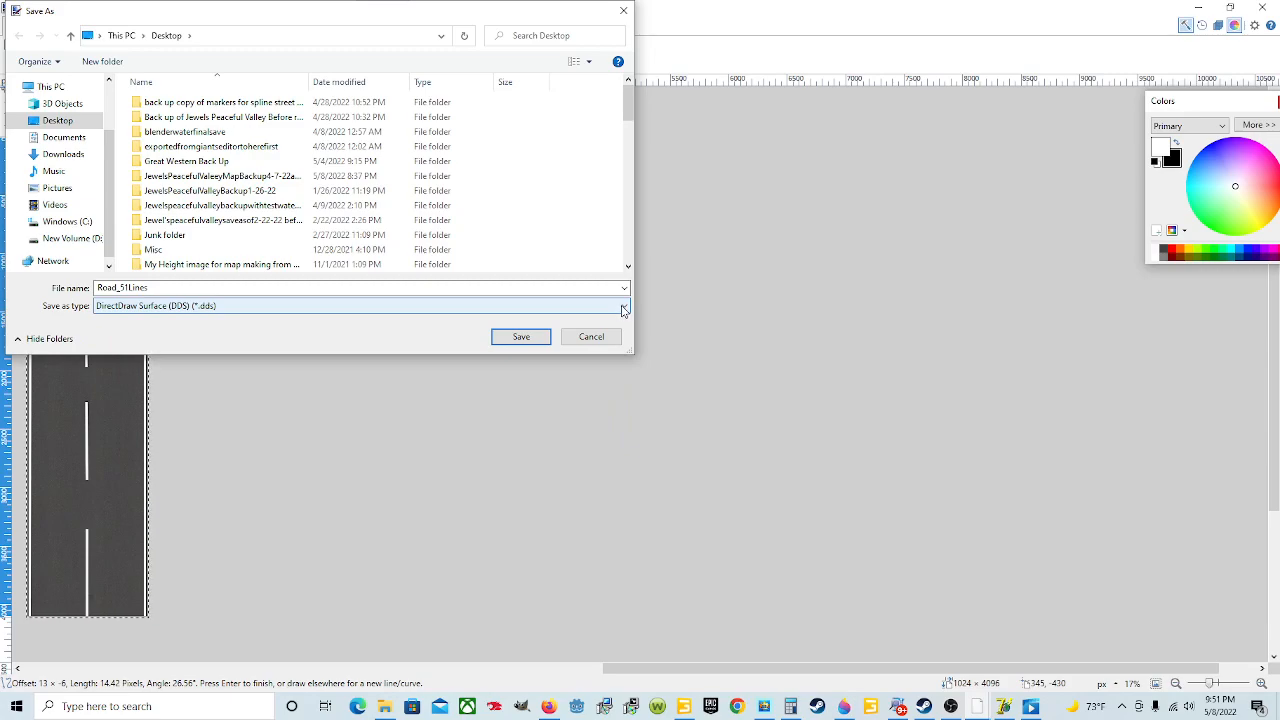
left_click(520, 340)
left_click(519, 340)
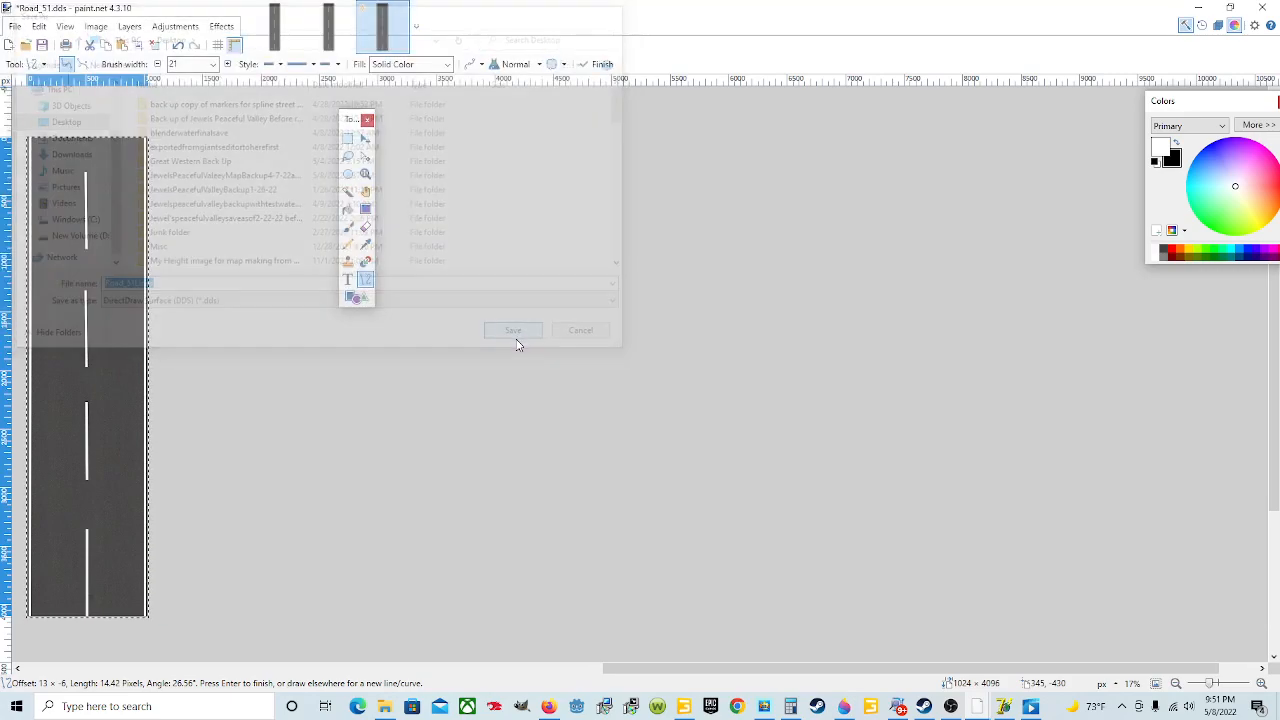
left_click(535, 412)
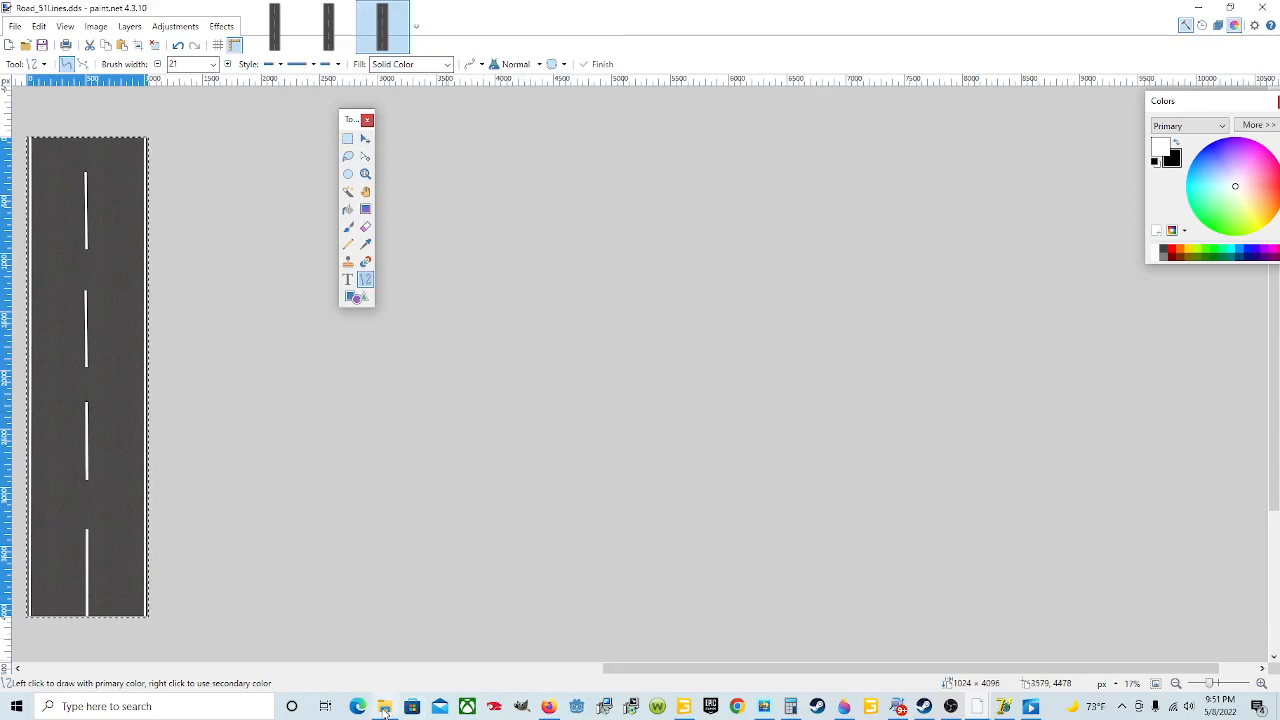
Switch to File Explorer and check the C: and D: drives and the Pictures and Videos folders for Road_51Lines.
mouse_move(384, 704)
left_click(389, 672)
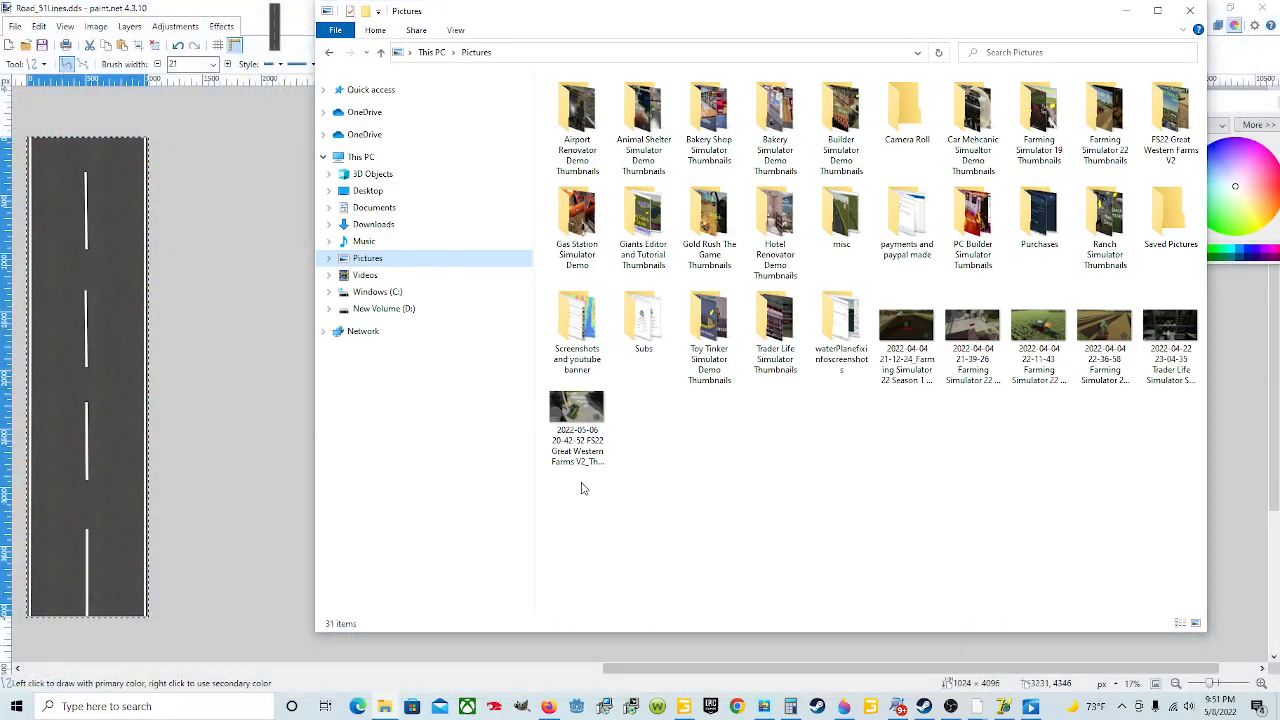
left_click(412, 309)
left_click(423, 260)
left_click(414, 276)
left_click(417, 291)
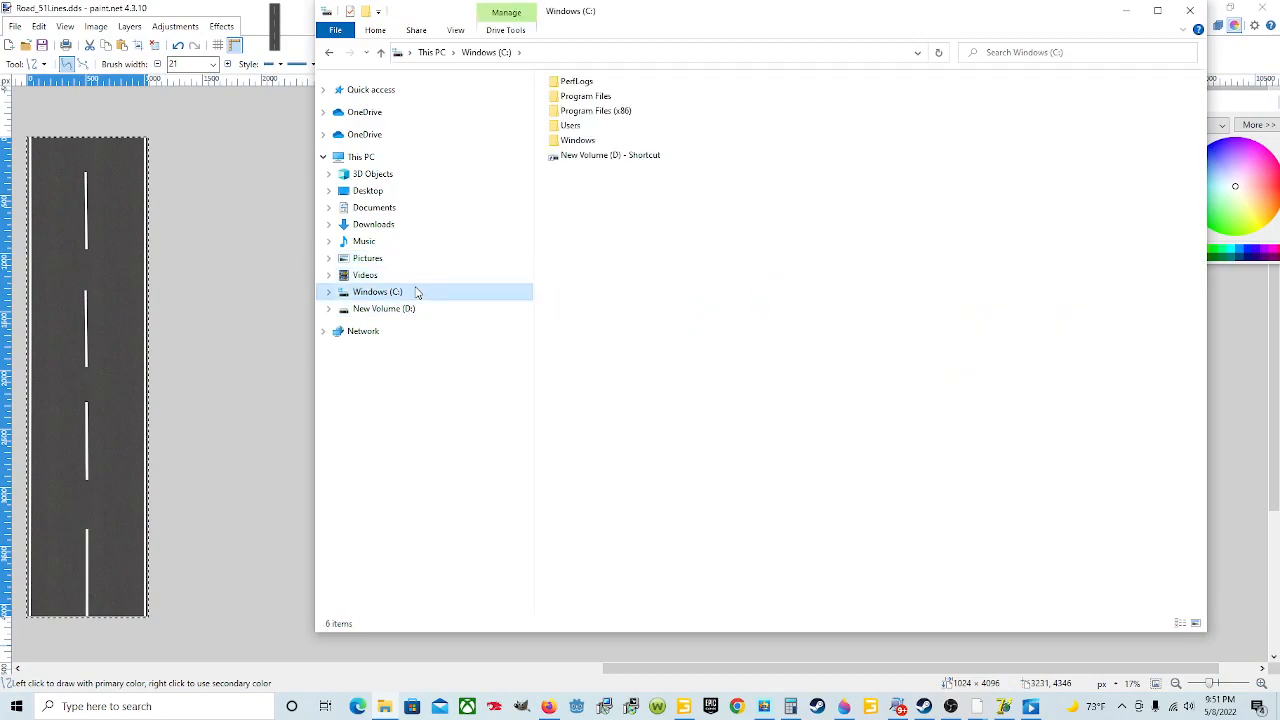
left_click(420, 262)
left_click(424, 274)
left_click(425, 262)
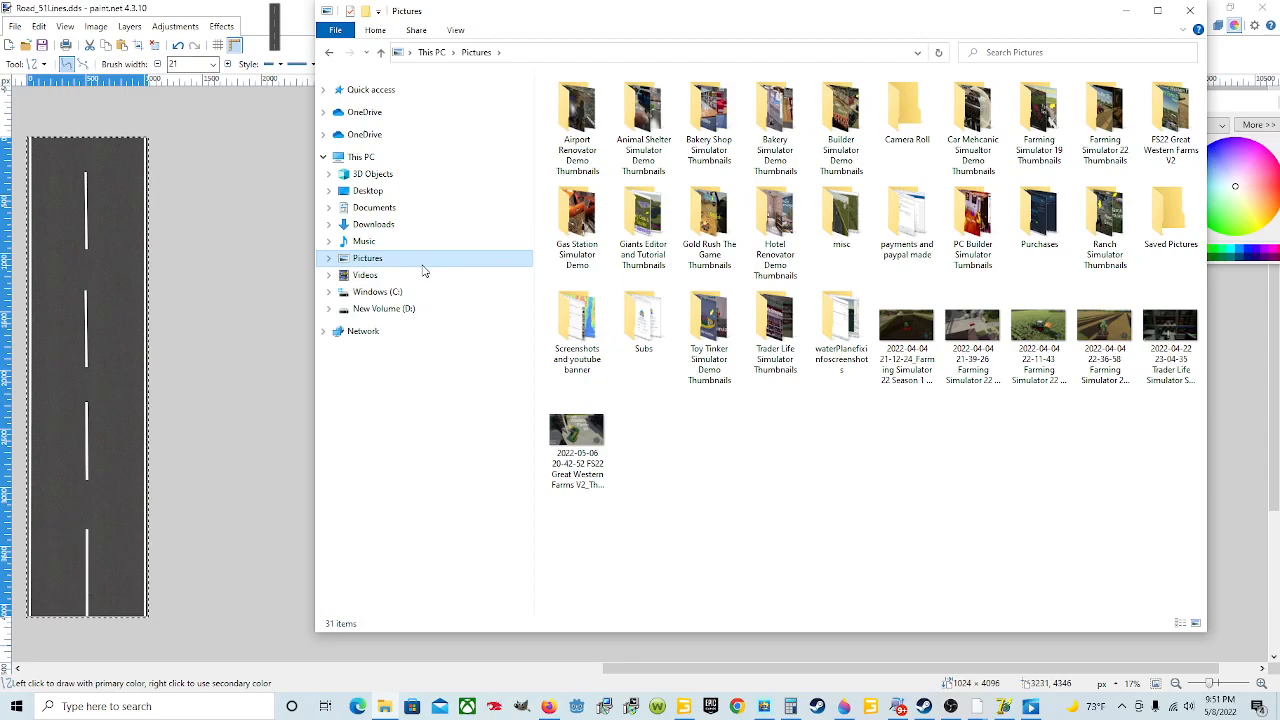
Cut the Road_51Lines file in the Desktop folder and paste it back into the same folder.
left_click(443, 195)
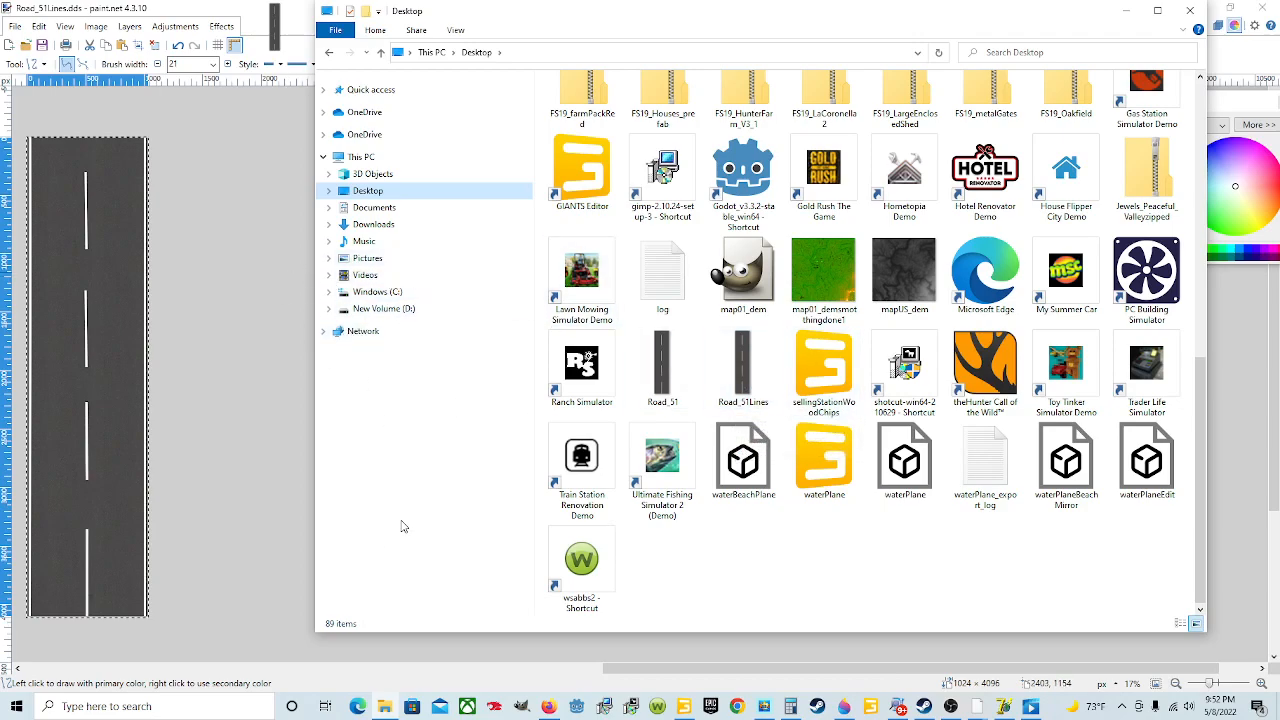
left_click(748, 384)
right_click(748, 384)
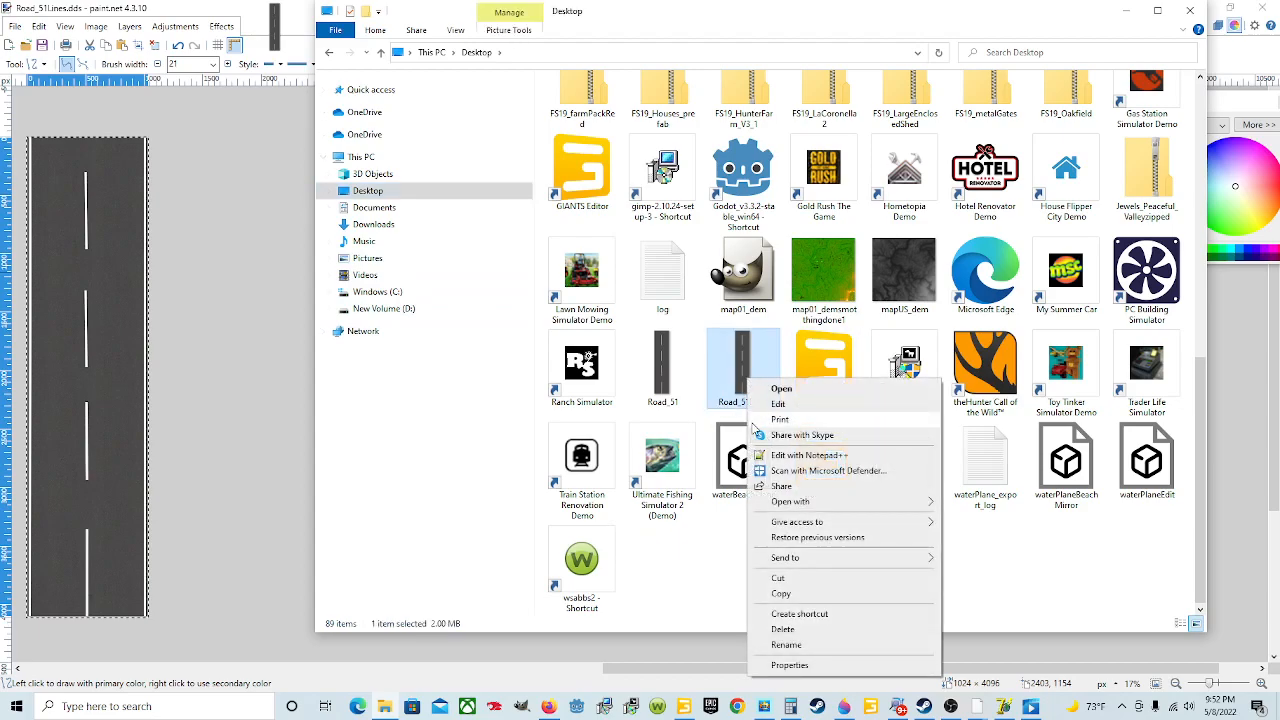
left_click(782, 582)
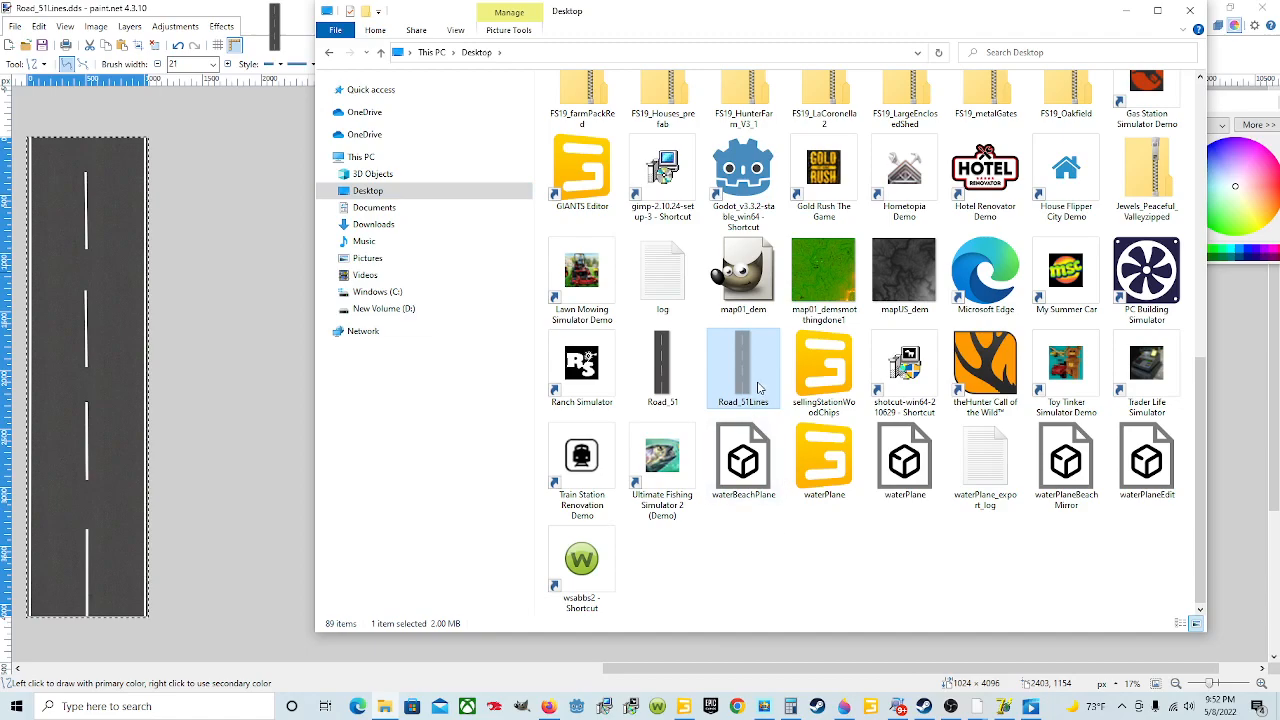
right_click(800, 522)
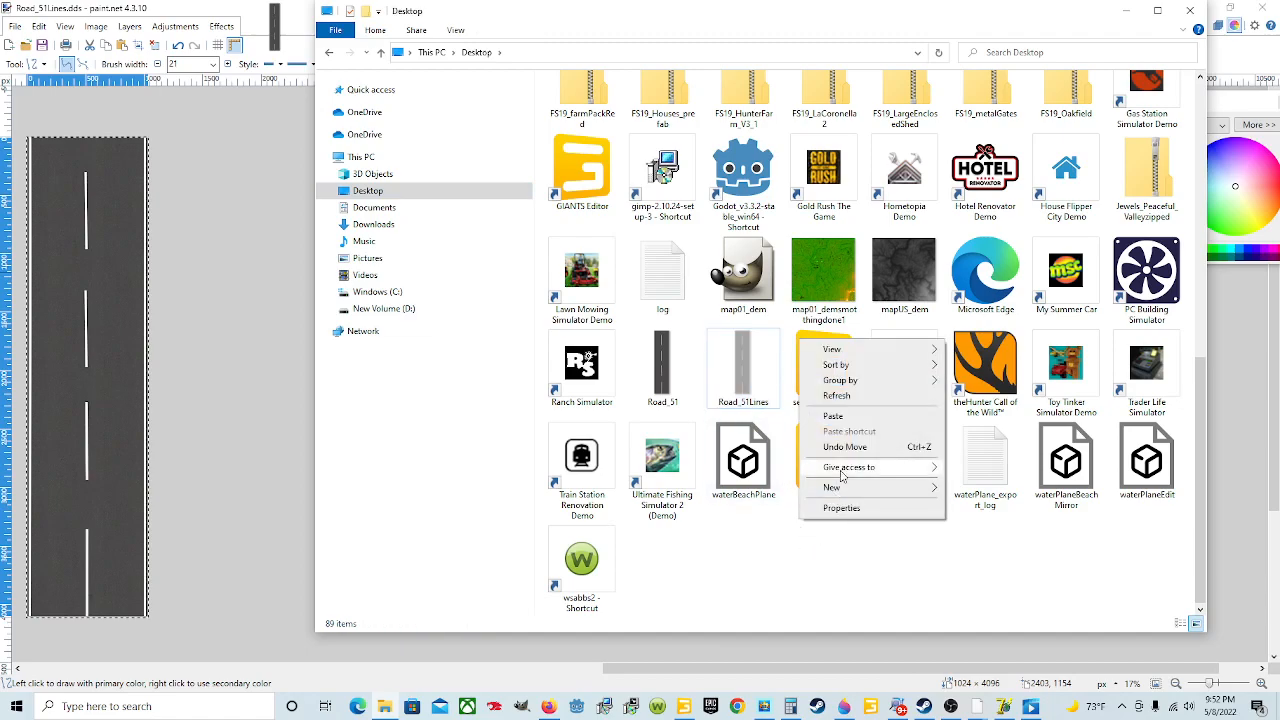
left_click(864, 418)
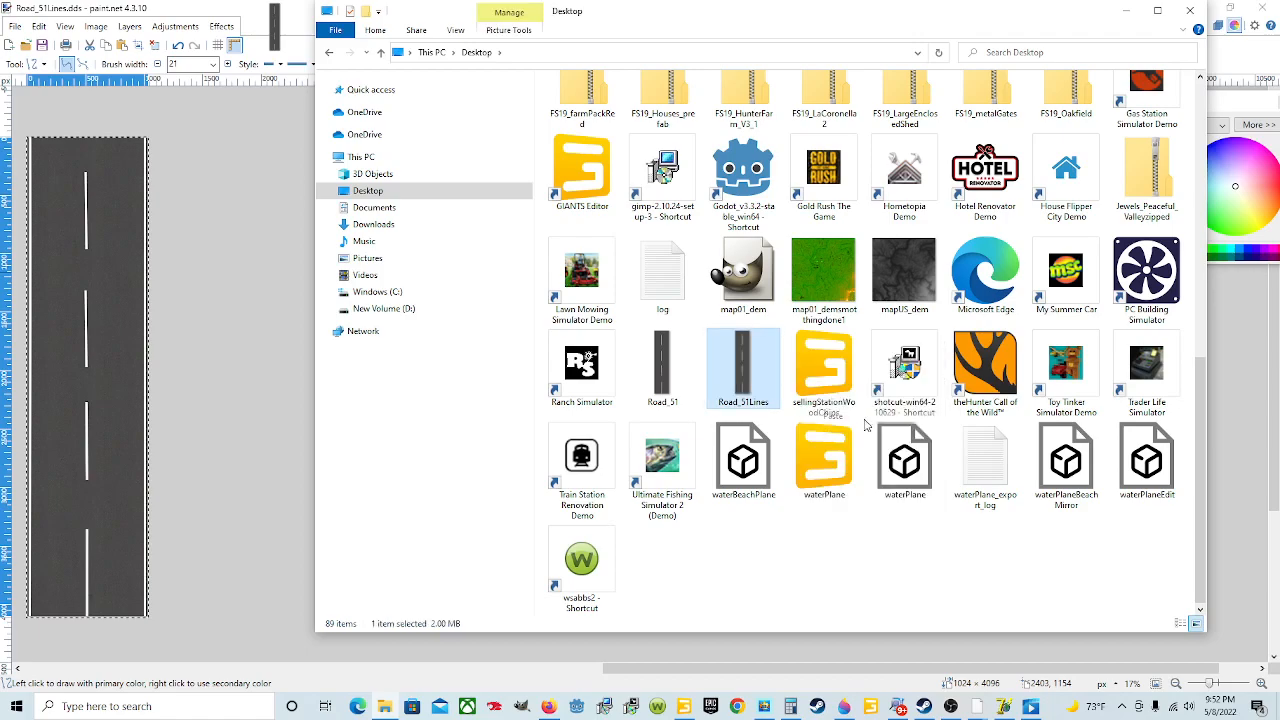
Copy the Road_51Lines file from the Desktop and open Downloads\spline street constructor main one\SplineStreetConstructor_1.64.
right_click(719, 375)
left_click(768, 586)
left_click(406, 226)
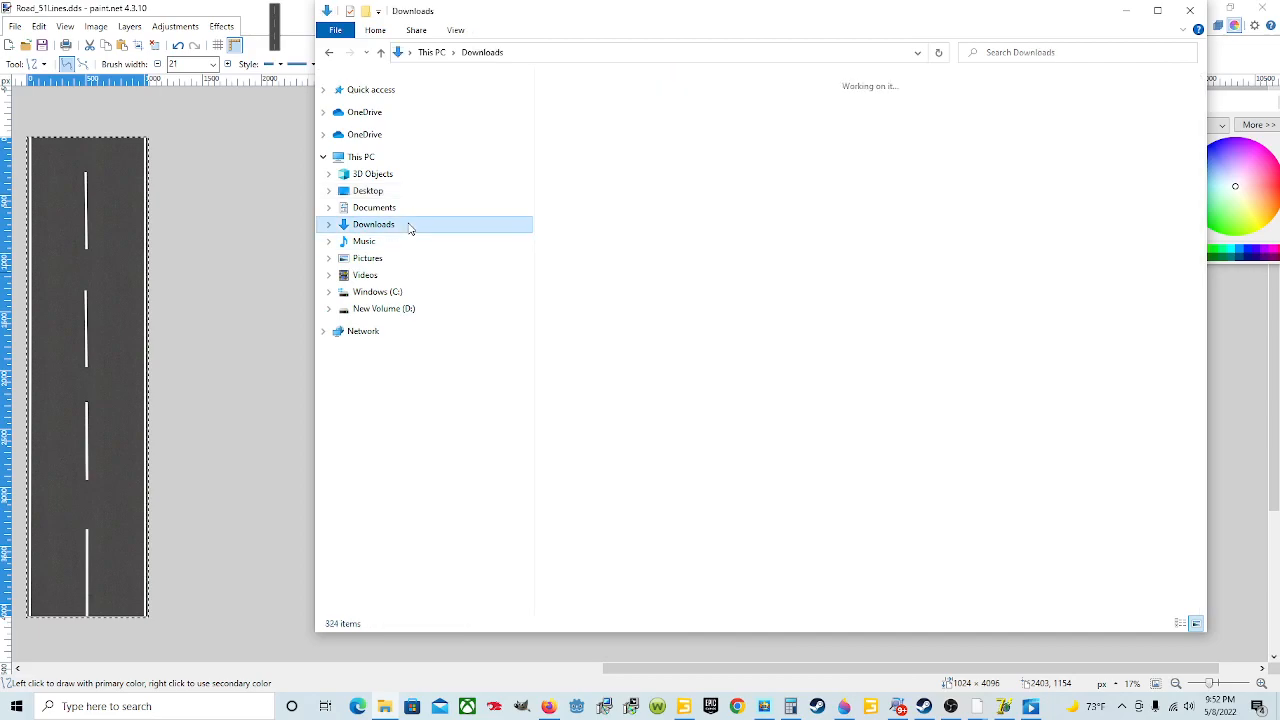
scroll(665, 375, "down", 5)
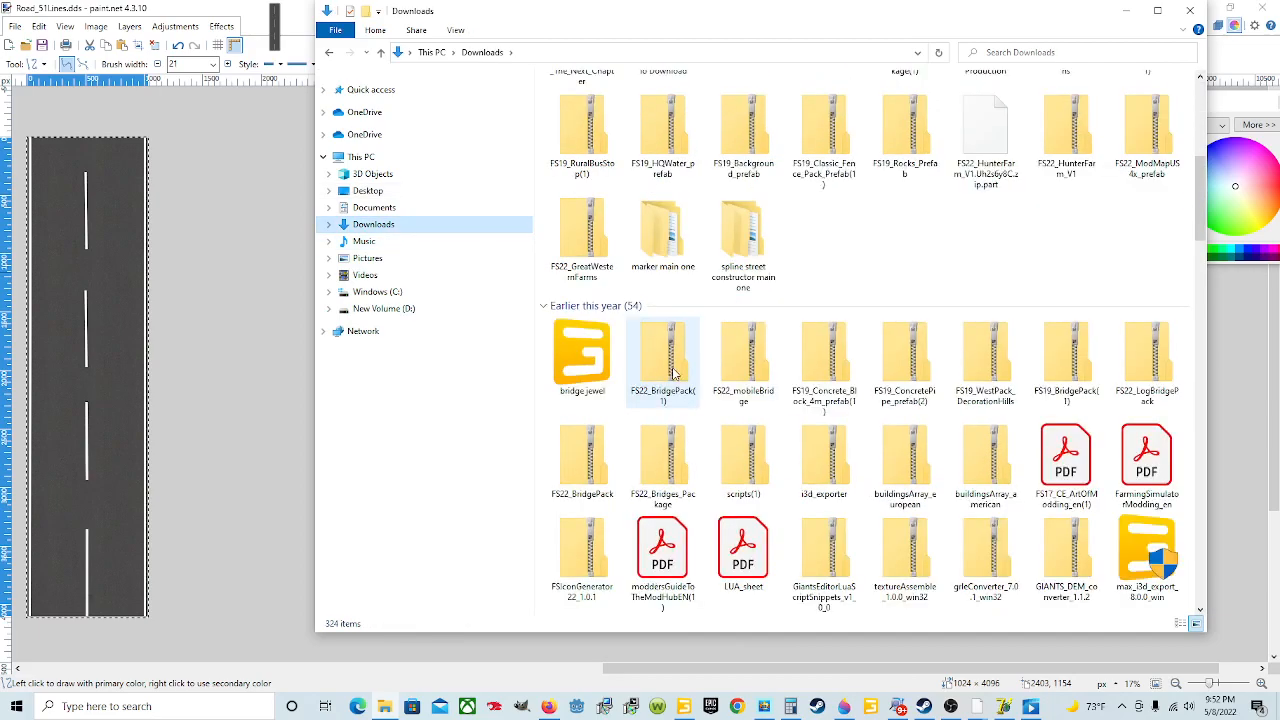
scroll(680, 387, "up", 2)
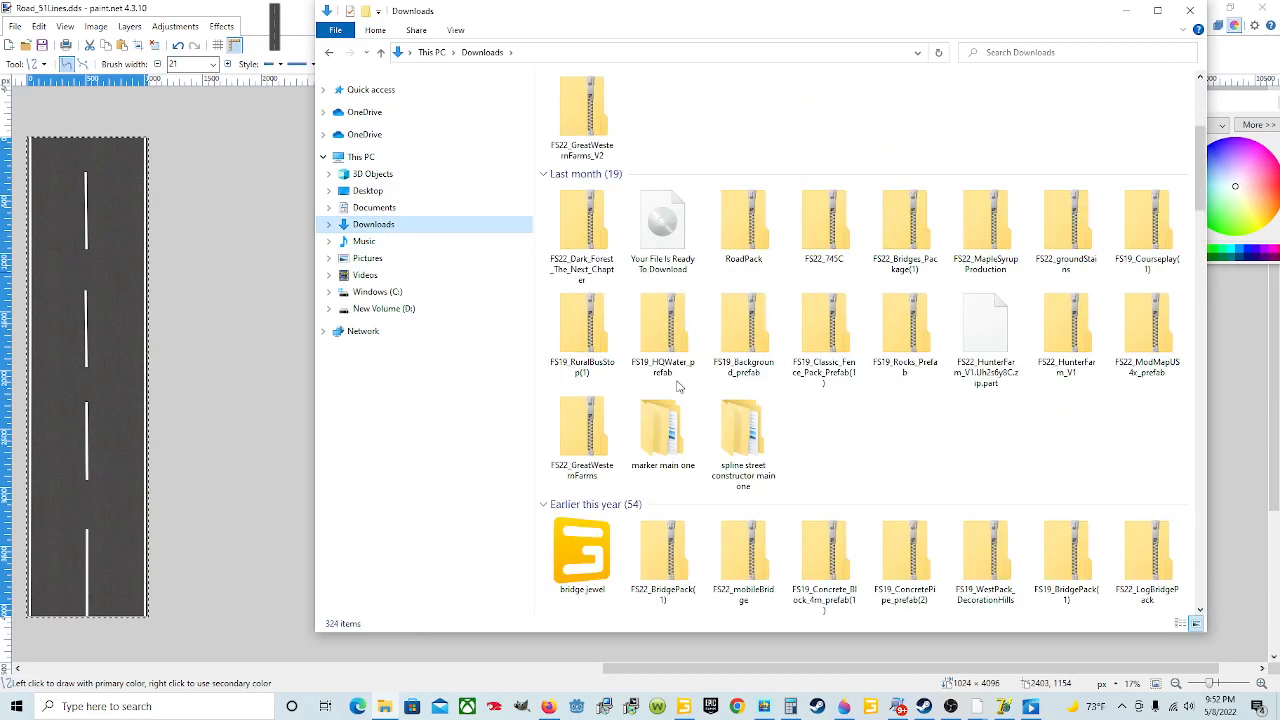
double_click(742, 440)
left_click(662, 101)
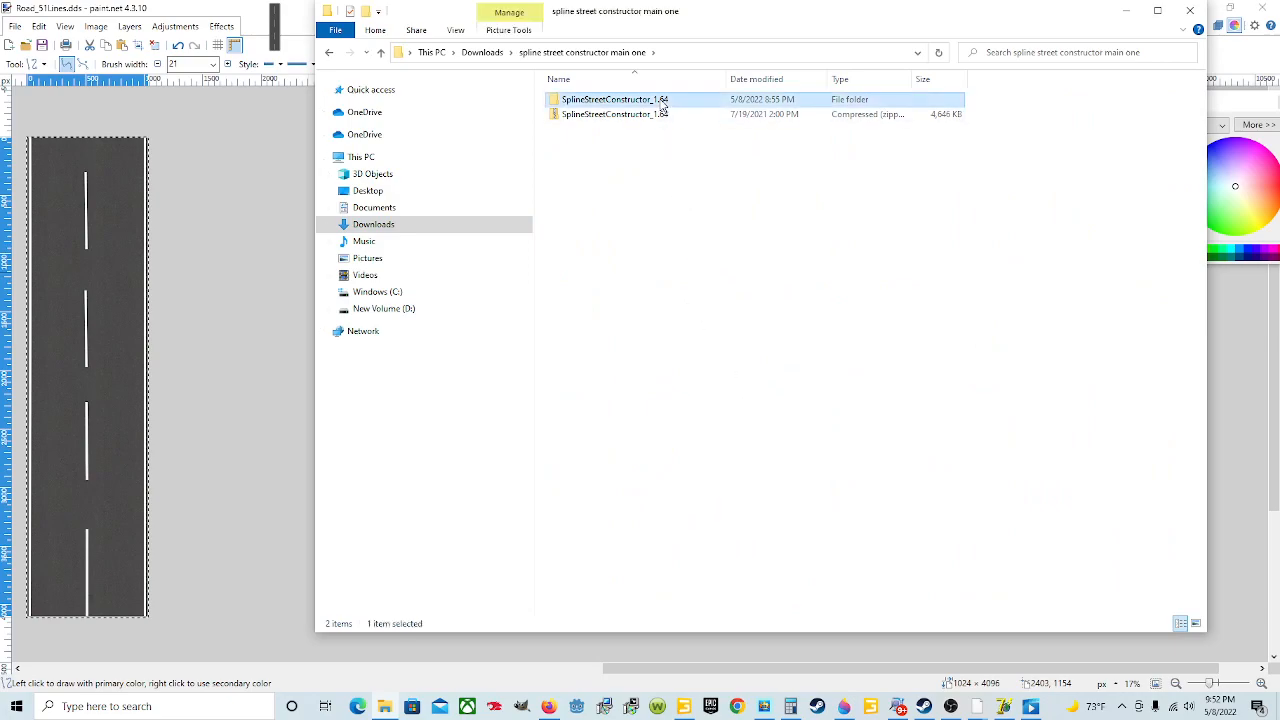
double_click(662, 101)
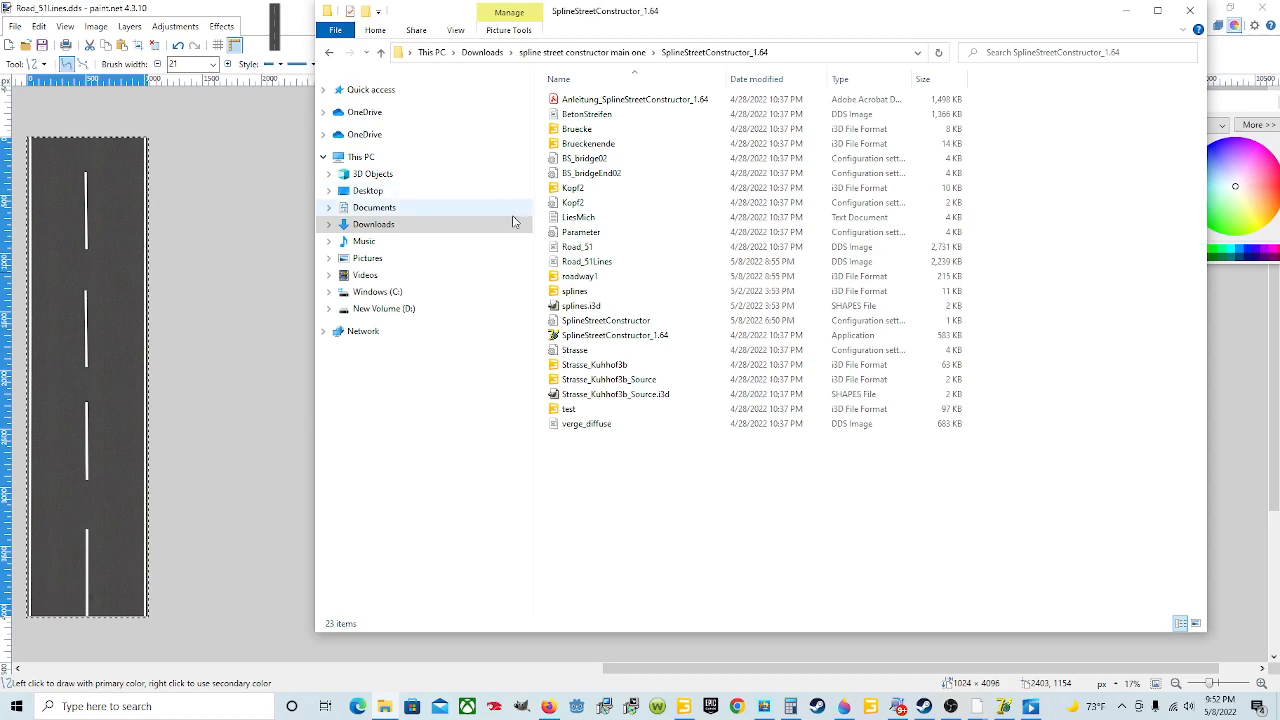
Try to paste Road_51Lines into the SplineStreetConstructor_1.64 folder without replacing the existing file of that name.
right_click(663, 497)
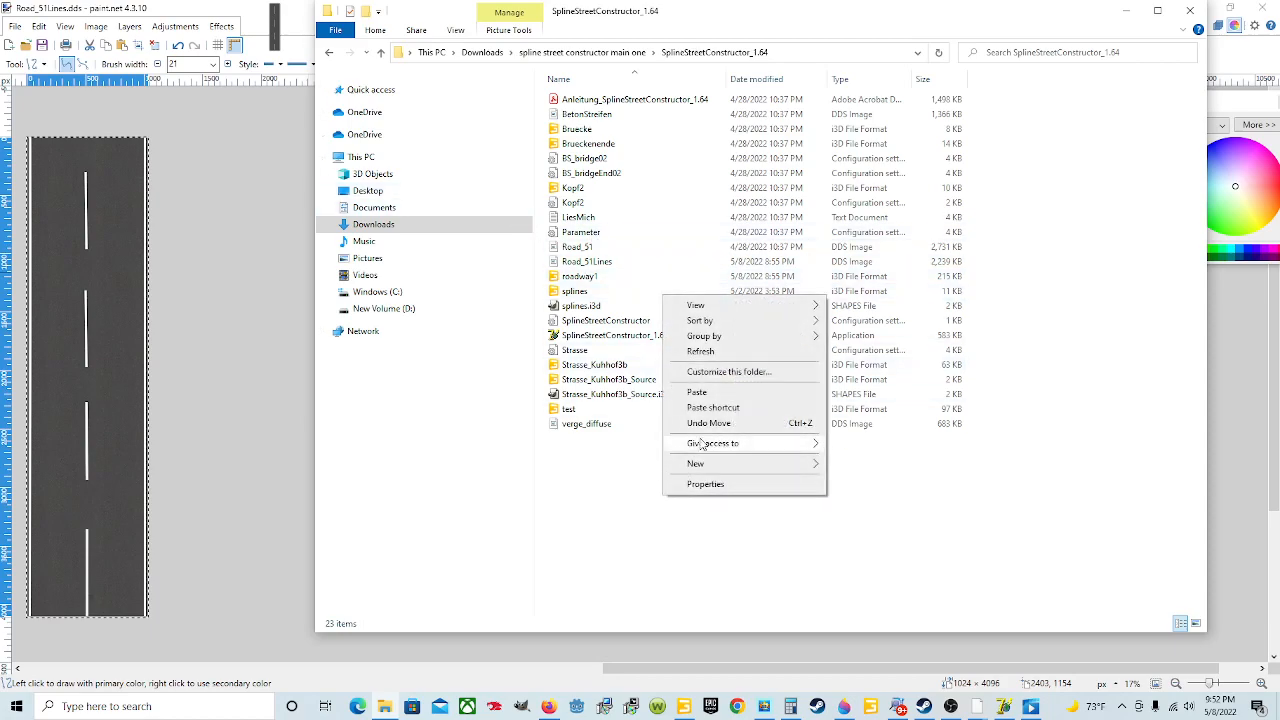
left_click(697, 392)
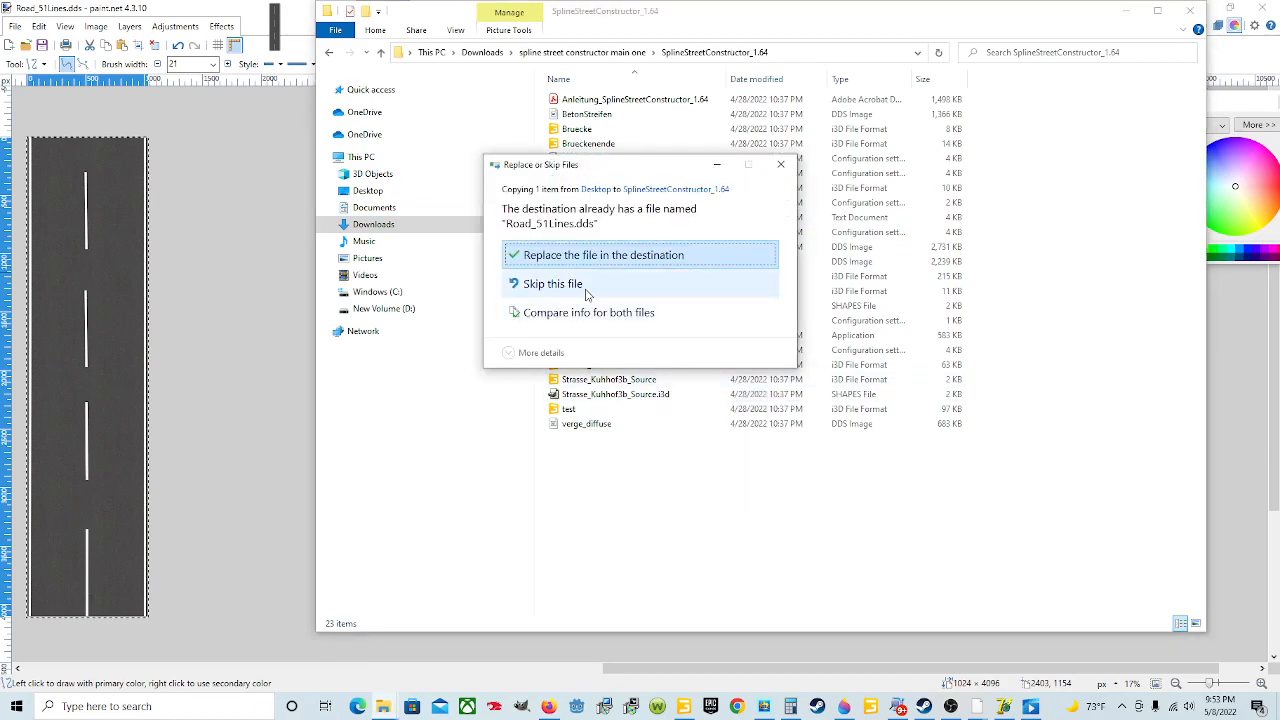
key("Return")
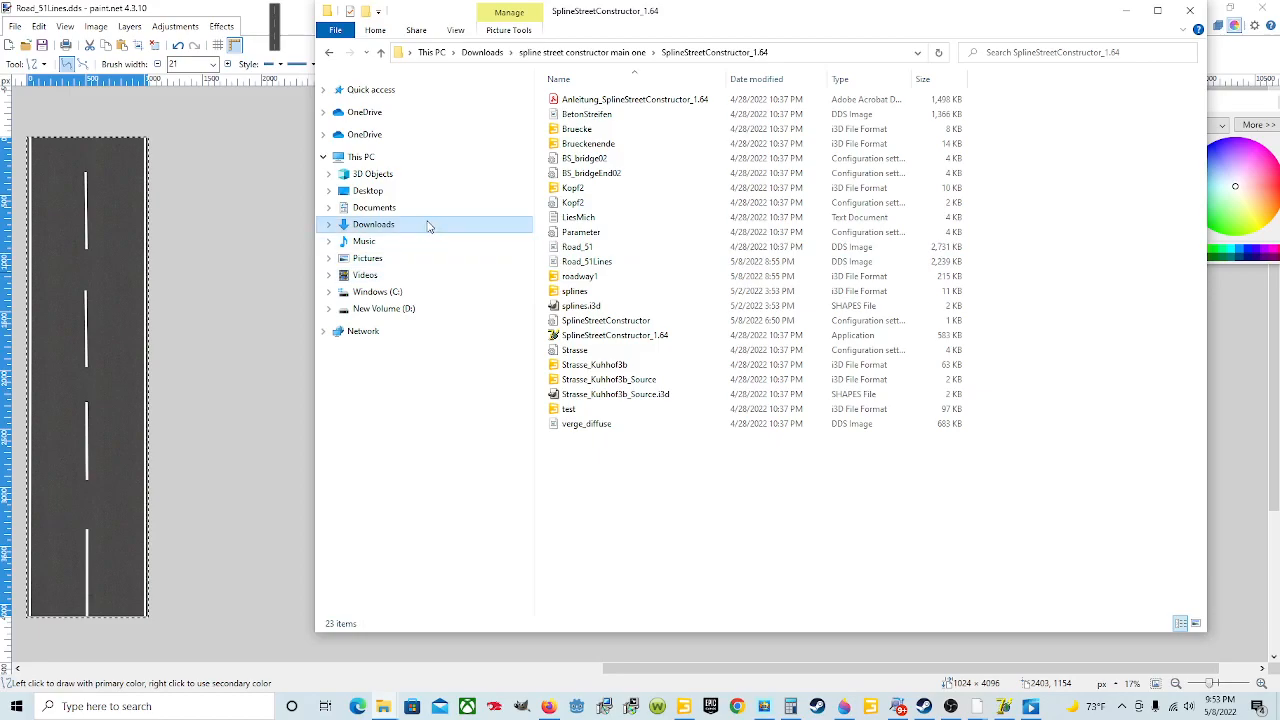
Rename the Road_51Lines file in the Desktop folder as Road_51_Lines.
left_click(408, 191)
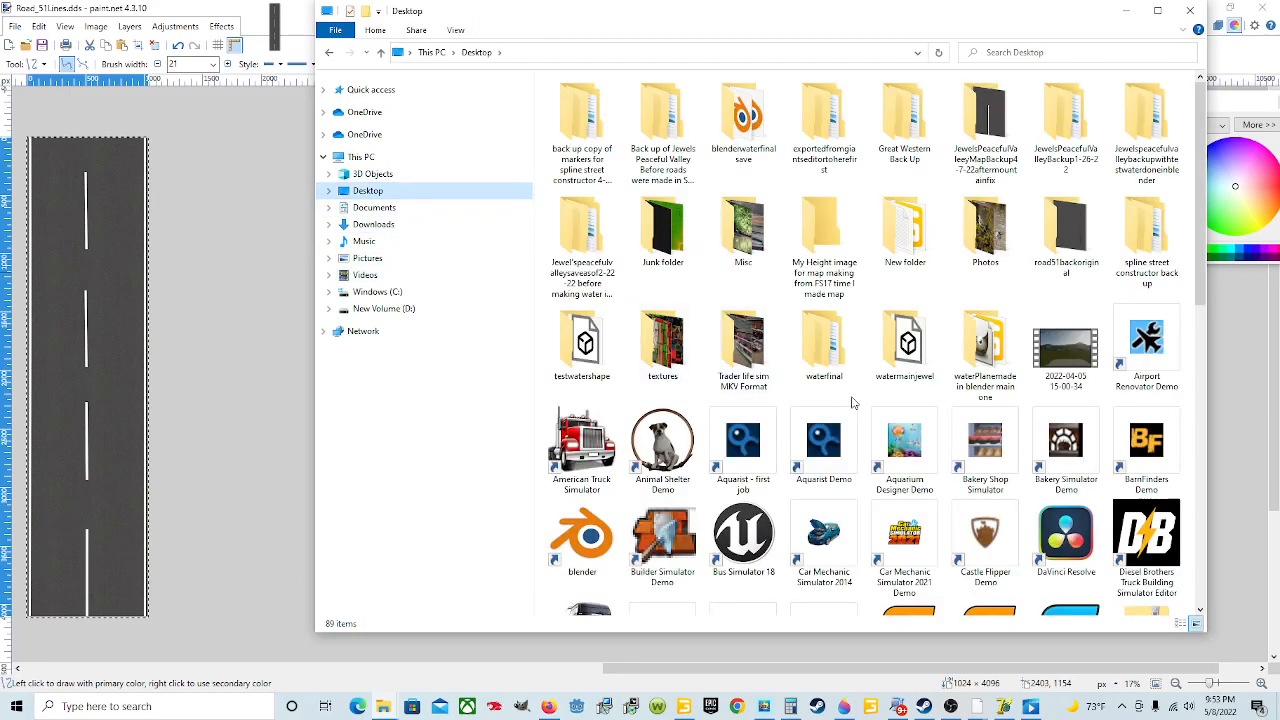
scroll(790, 430, "down", 7)
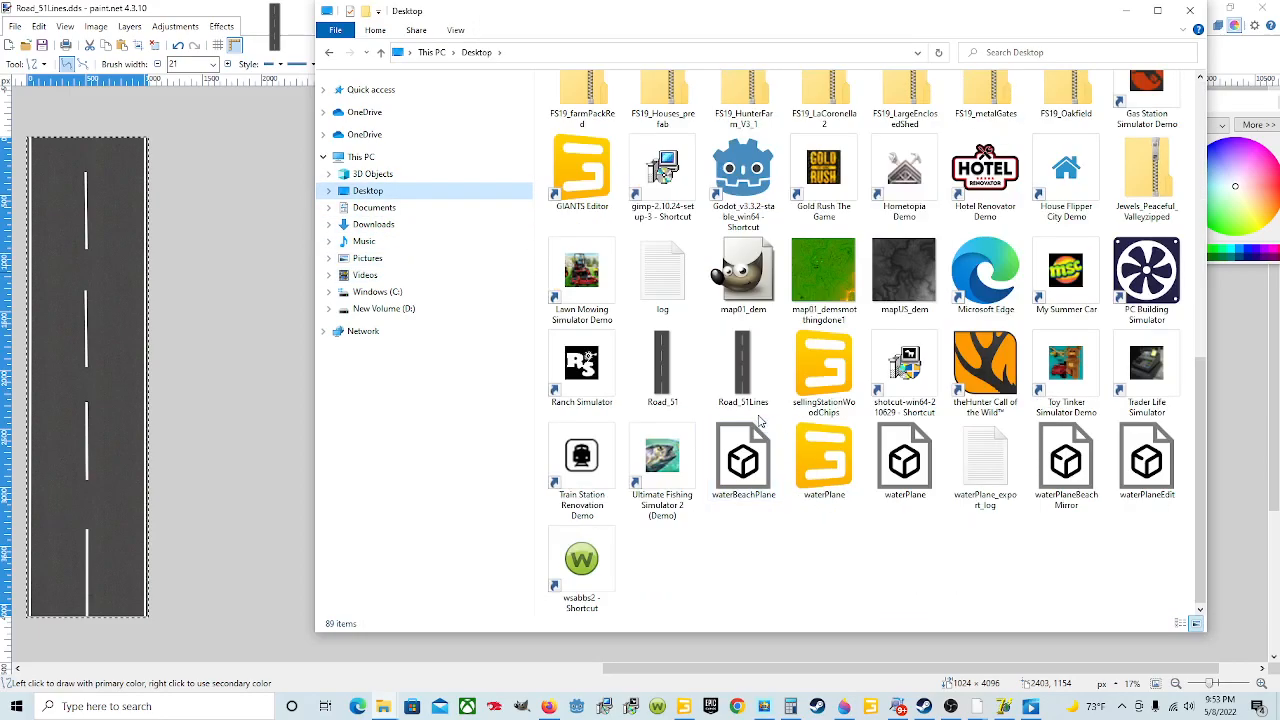
left_click(766, 411)
left_click(766, 406)
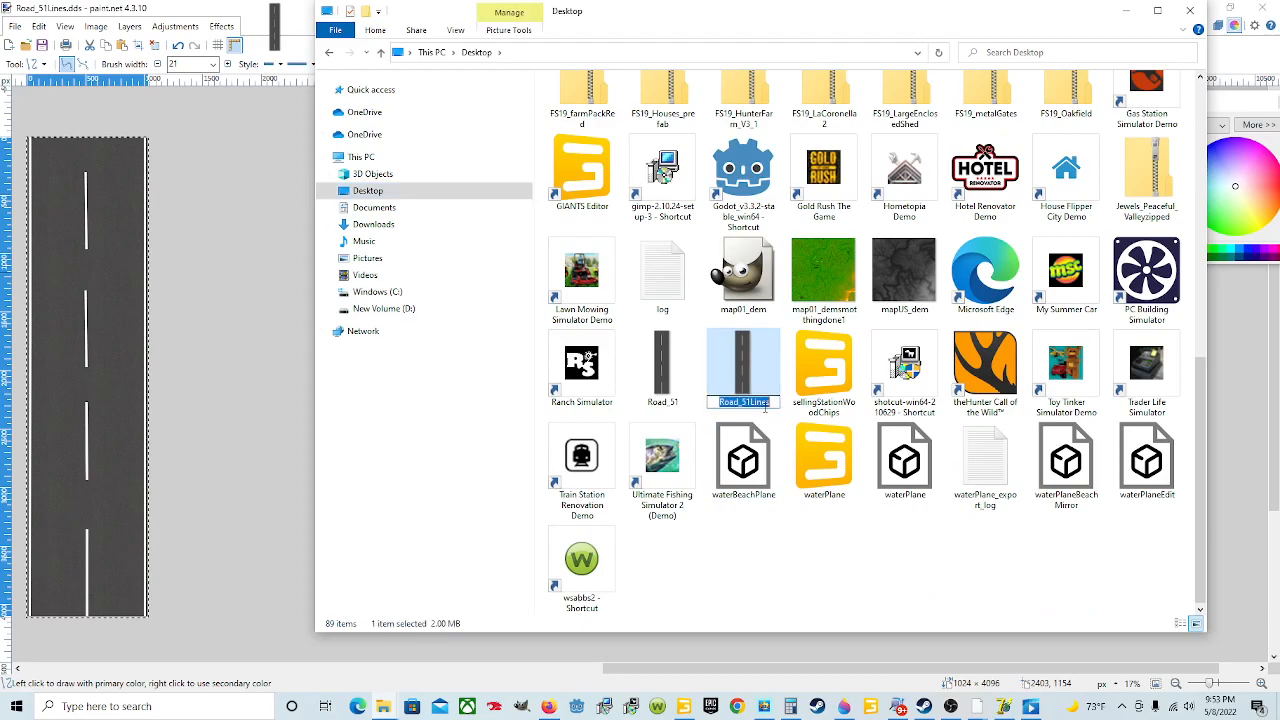
left_click(753, 403)
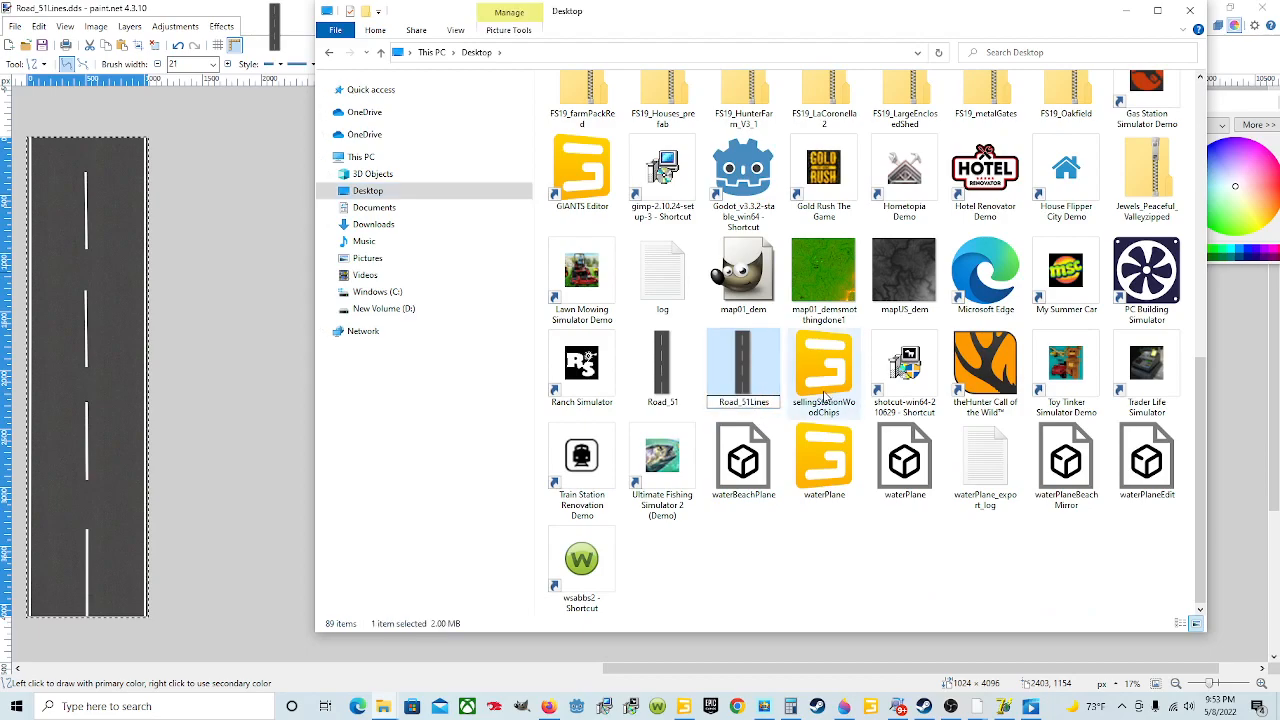
key("BackSpace")
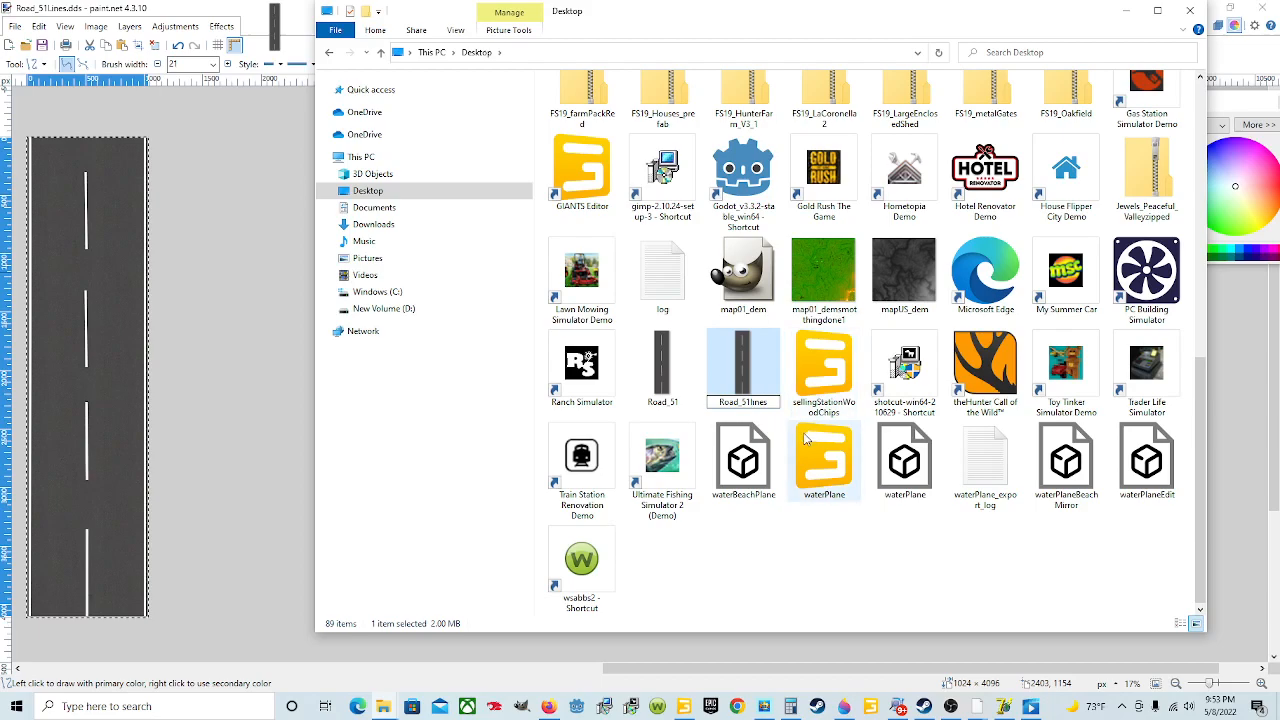
type("l")
type("_")
type("L")
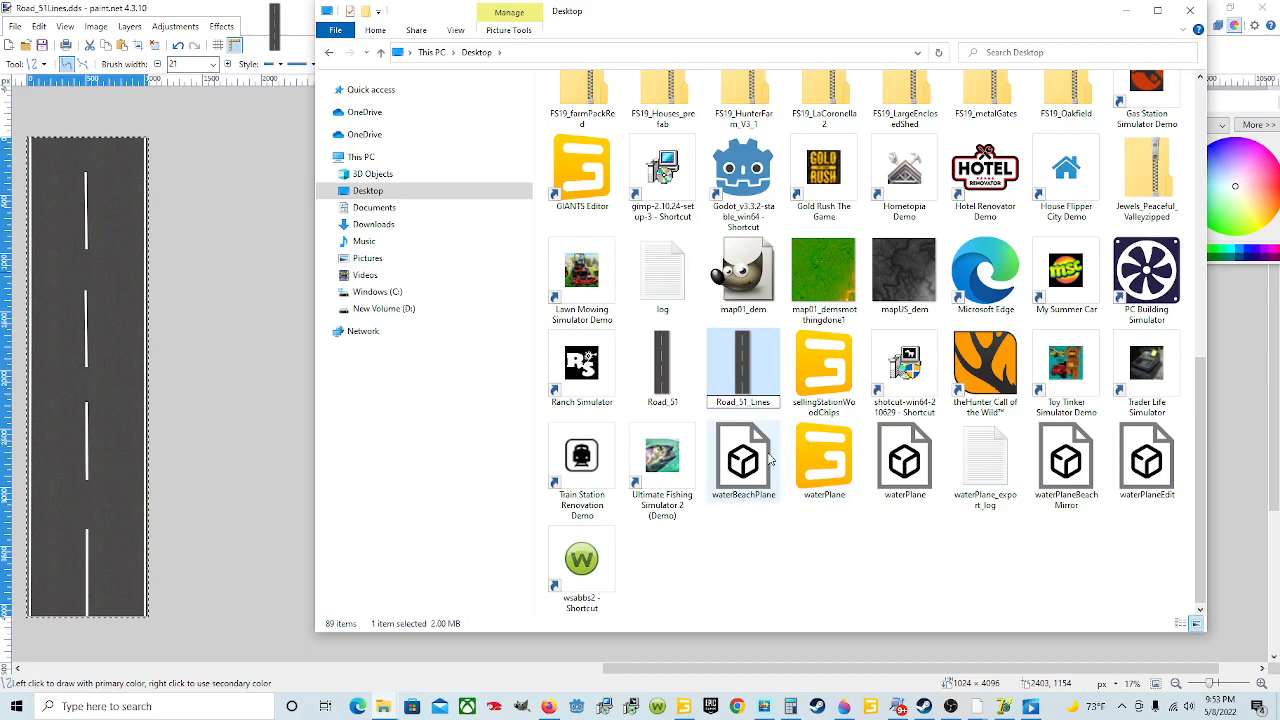
left_click(795, 533)
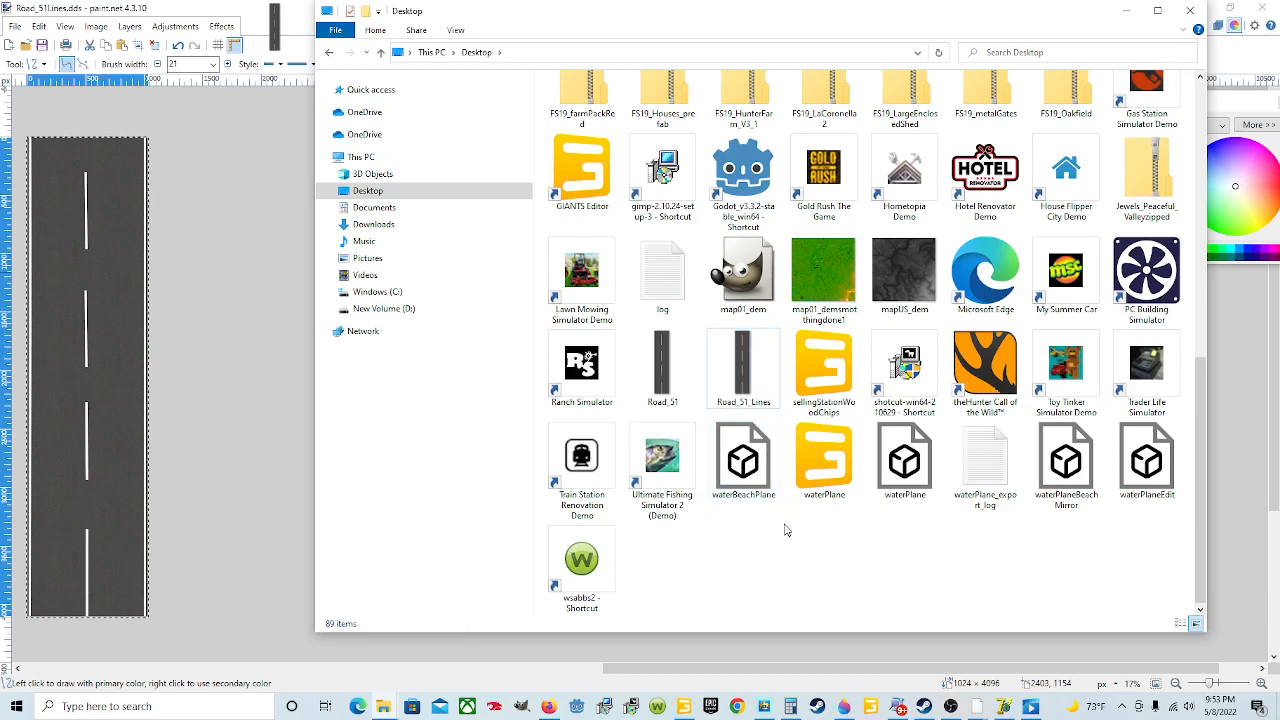
Copy the Road_51_Lines file in the Desktop folder to the clipboard.
right_click(780, 401)
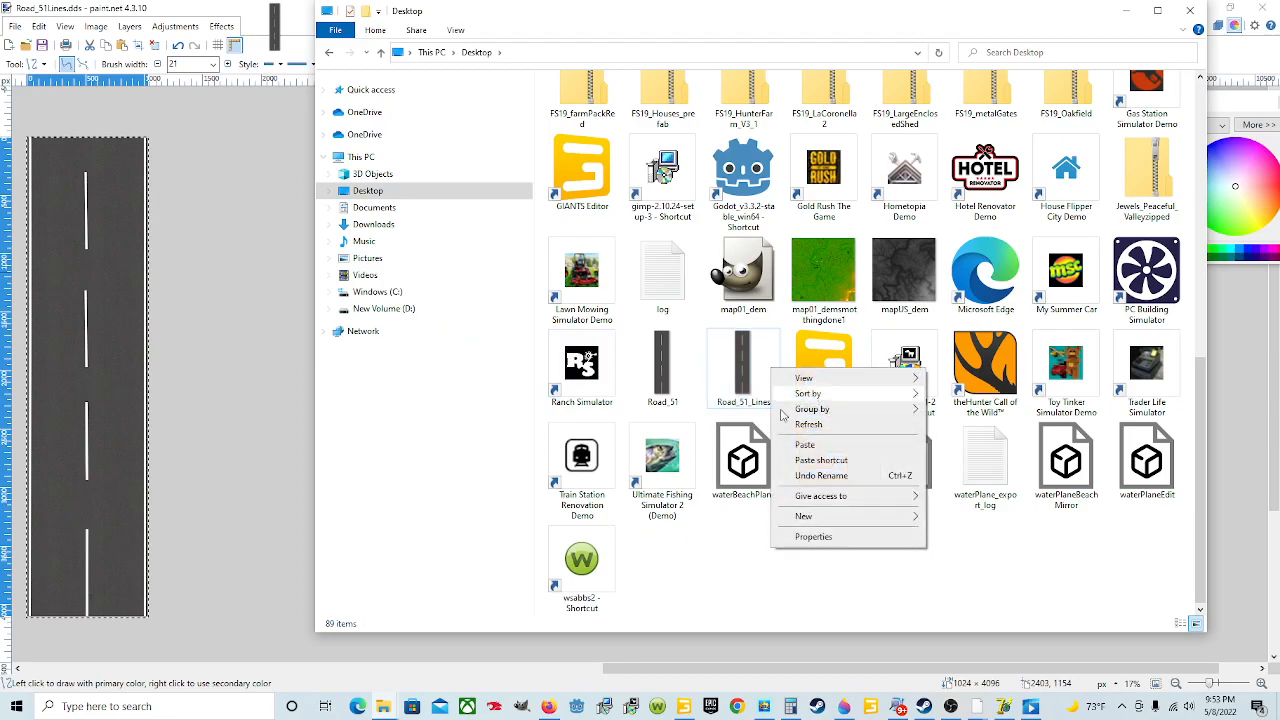
left_click(754, 526)
left_click(753, 406)
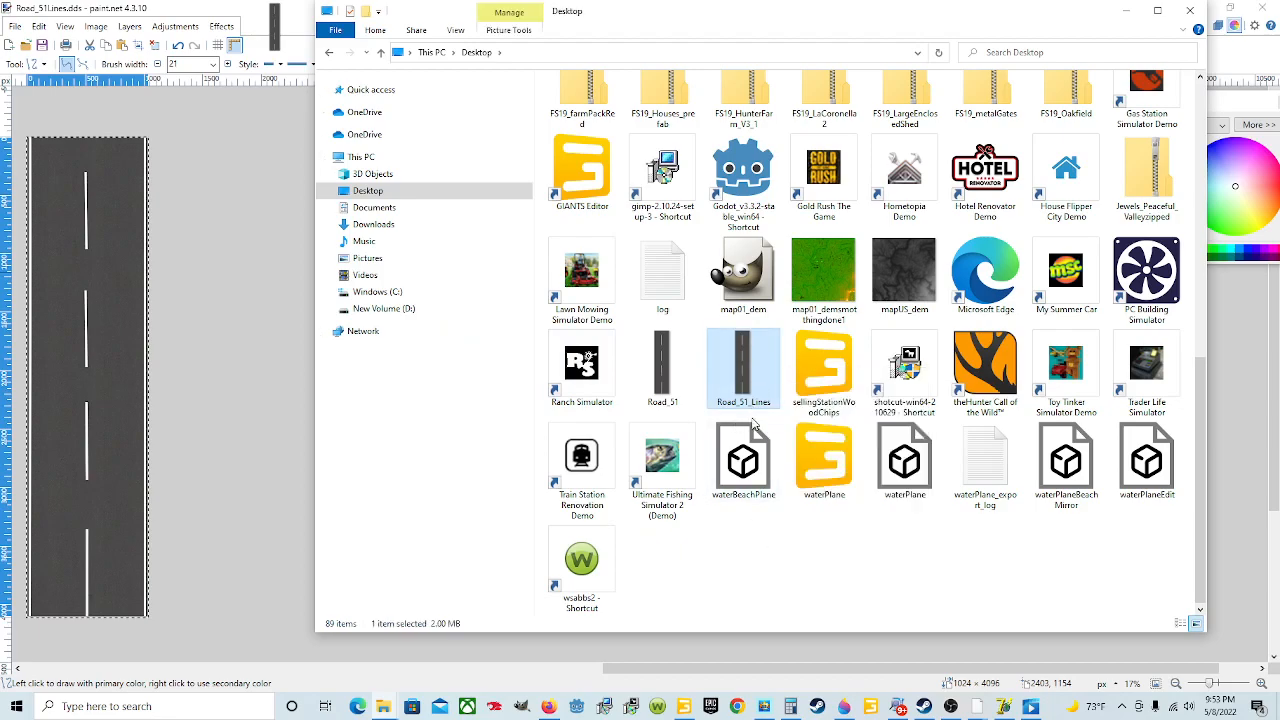
right_click(752, 400)
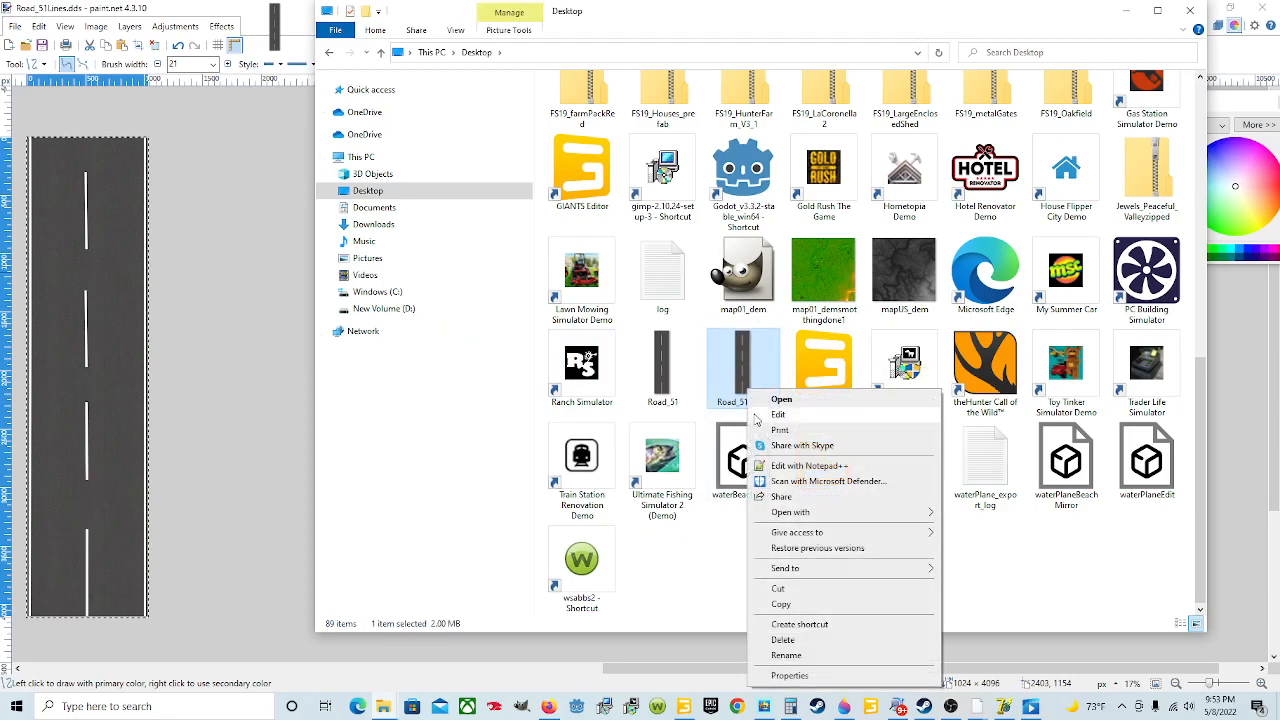
left_click(780, 604)
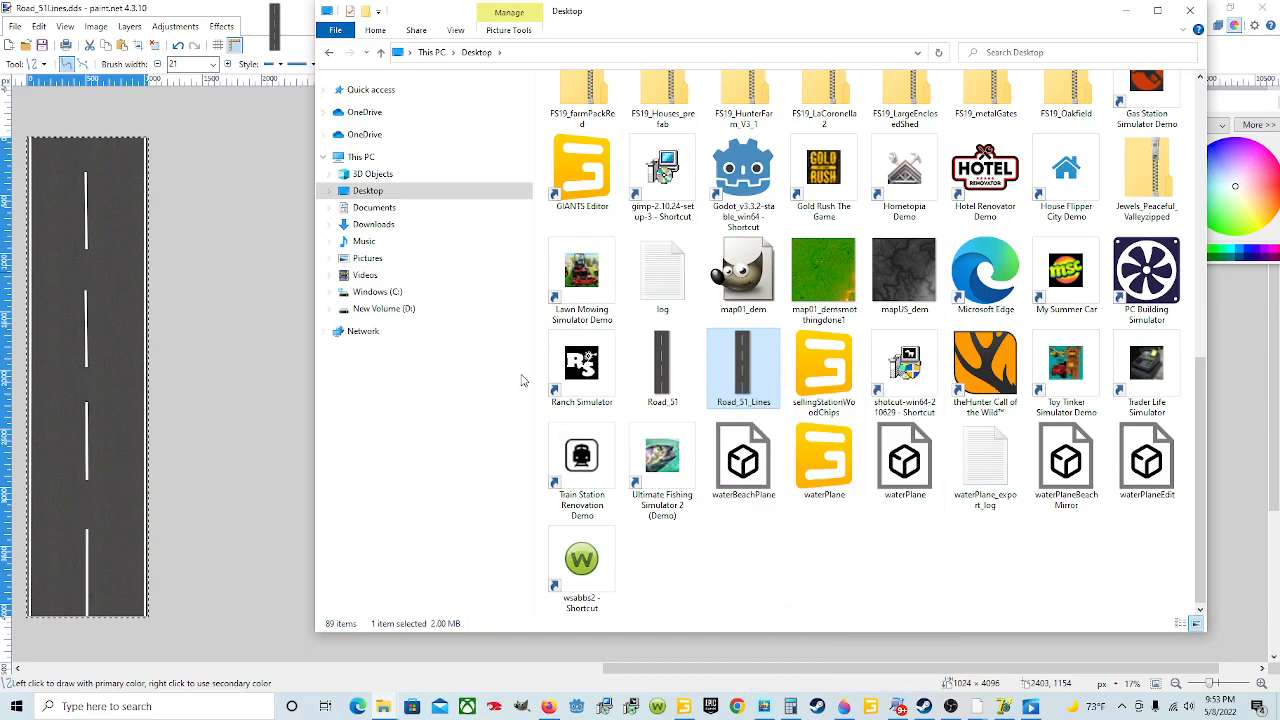
Paste Road_51_Lines into the SplineStreetConstructor_1.64 folder inside Downloads\spline street constructor main one.
left_click(406, 231)
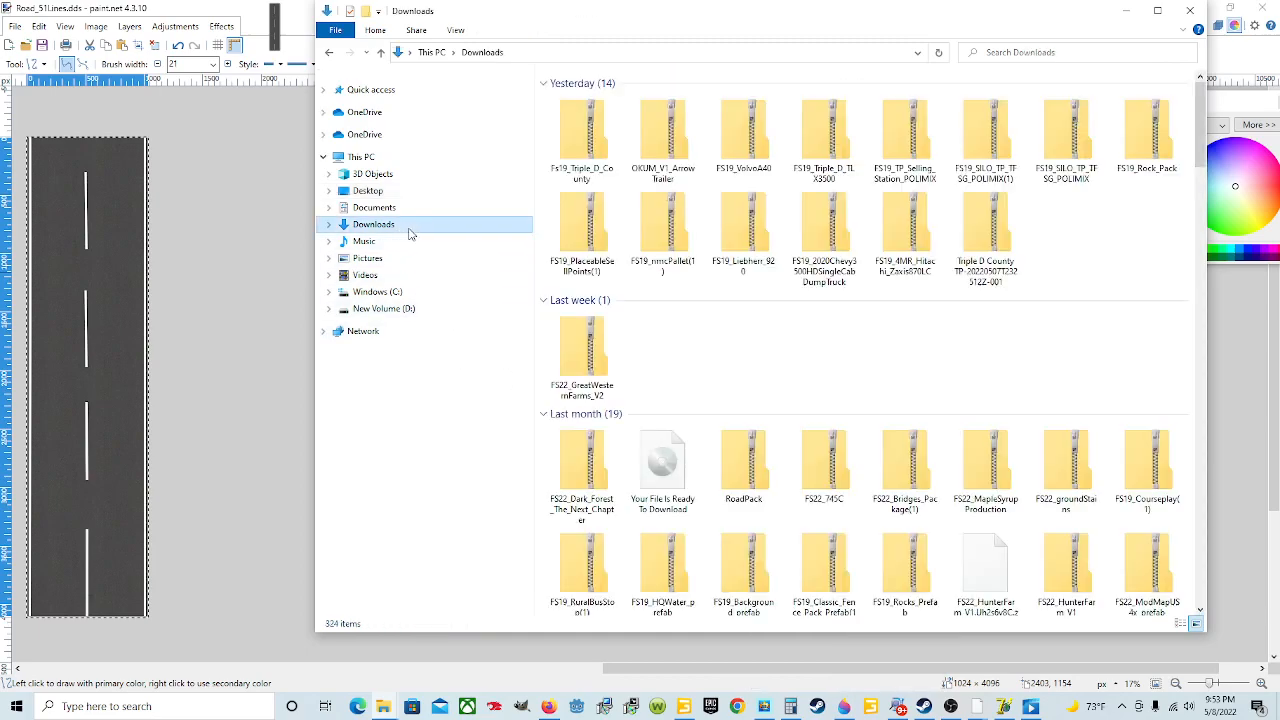
scroll(705, 425, "down", 3)
double_click(745, 530)
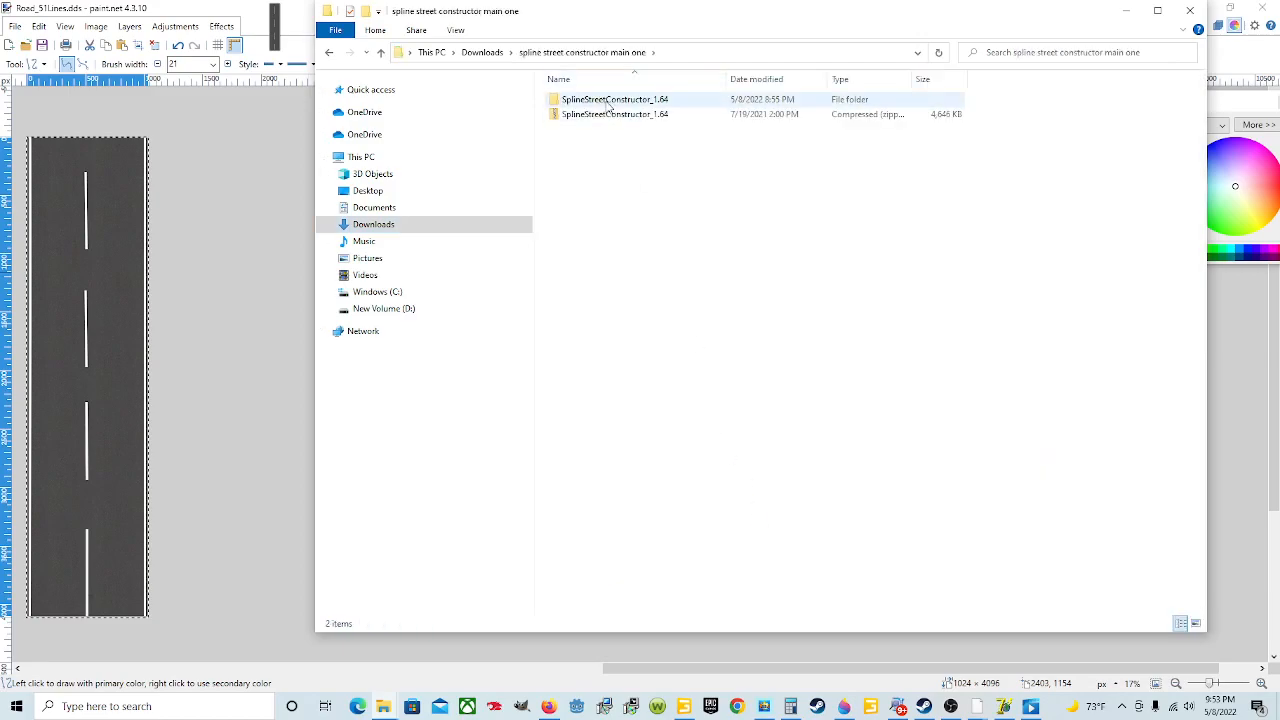
double_click(612, 100)
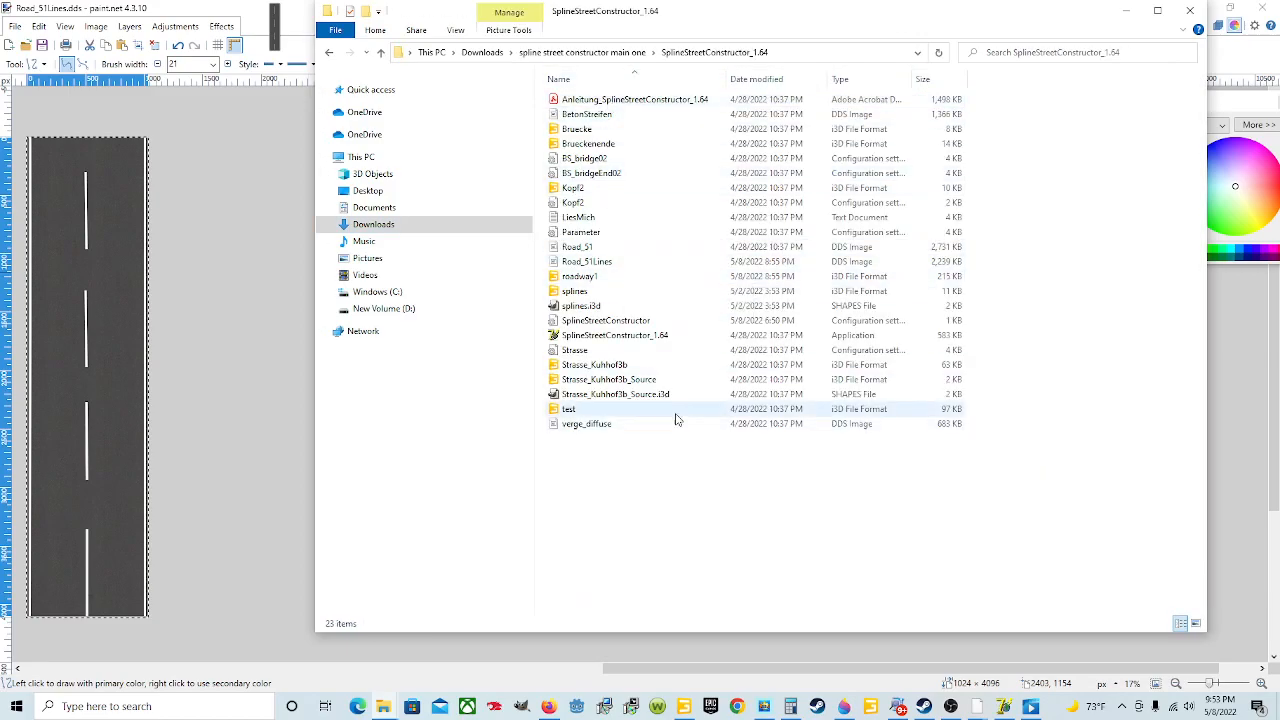
right_click(654, 477)
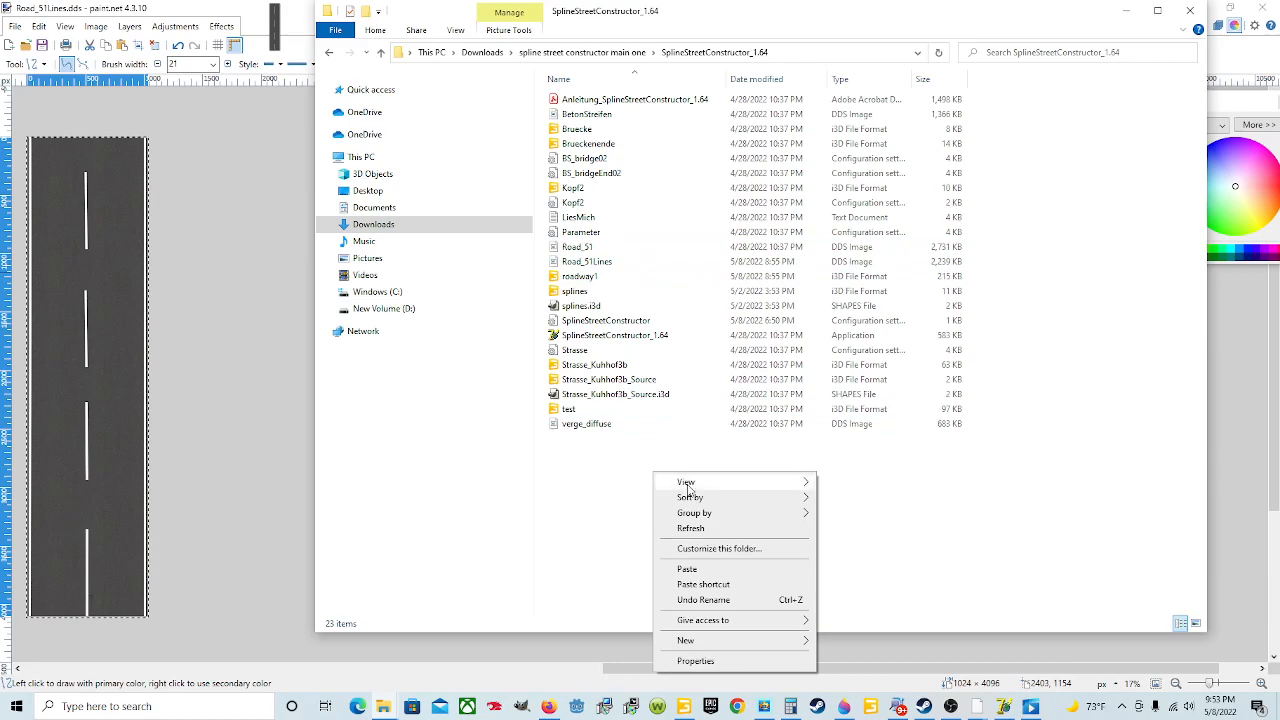
left_click(692, 568)
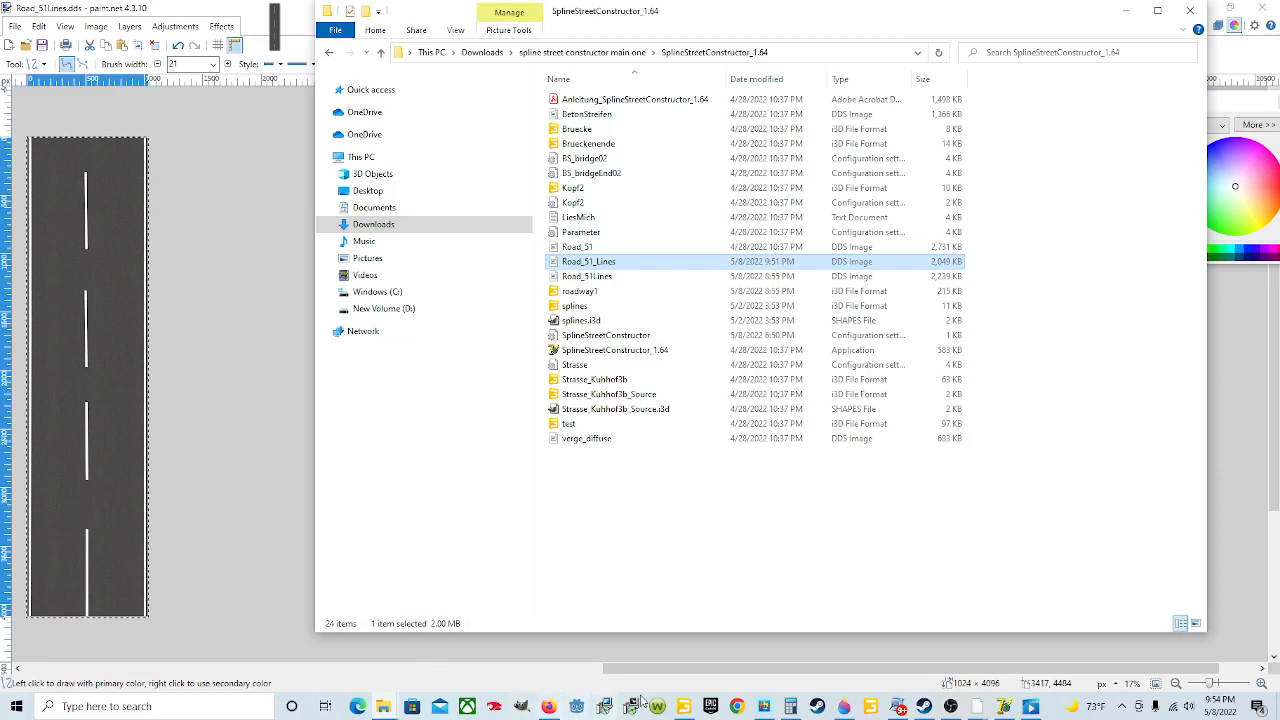
Switch to GIANTS Editor and examine the lined asphalt road up close, including its open end, centre dashes, edge lines and segment joints.
mouse_move(684, 706)
left_click(684, 642)
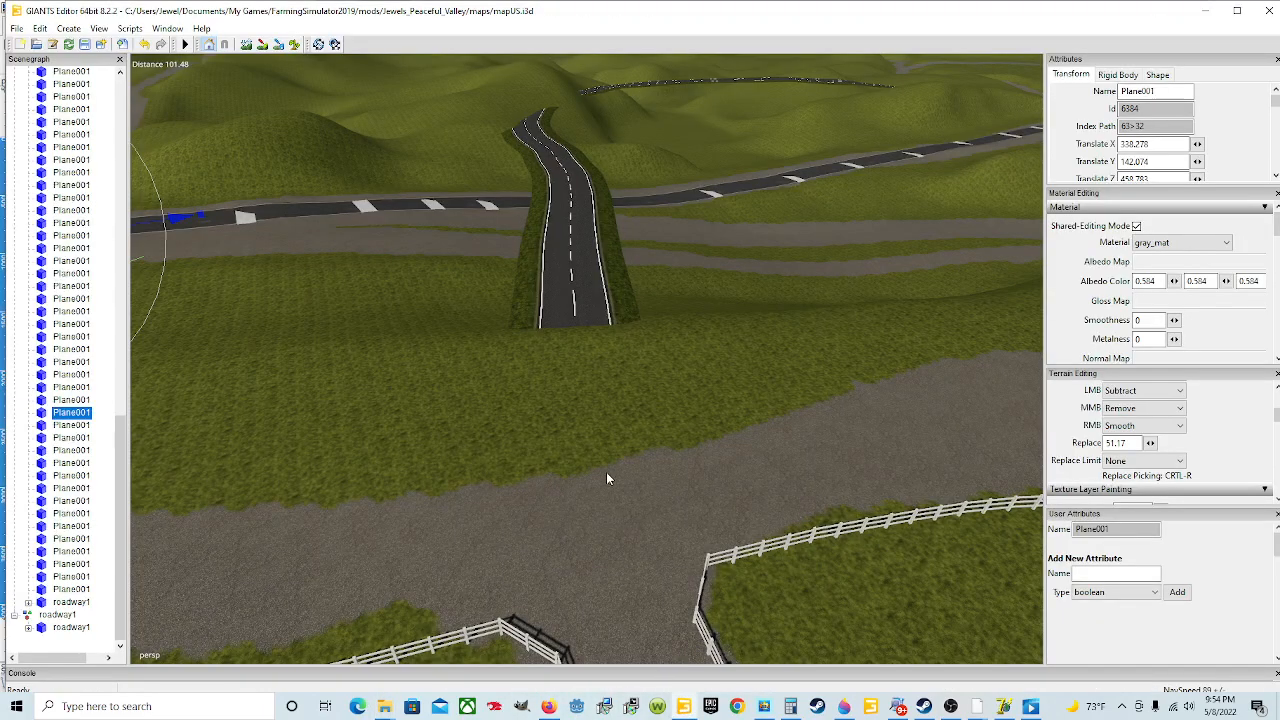
scroll(599, 445, "up", 10)
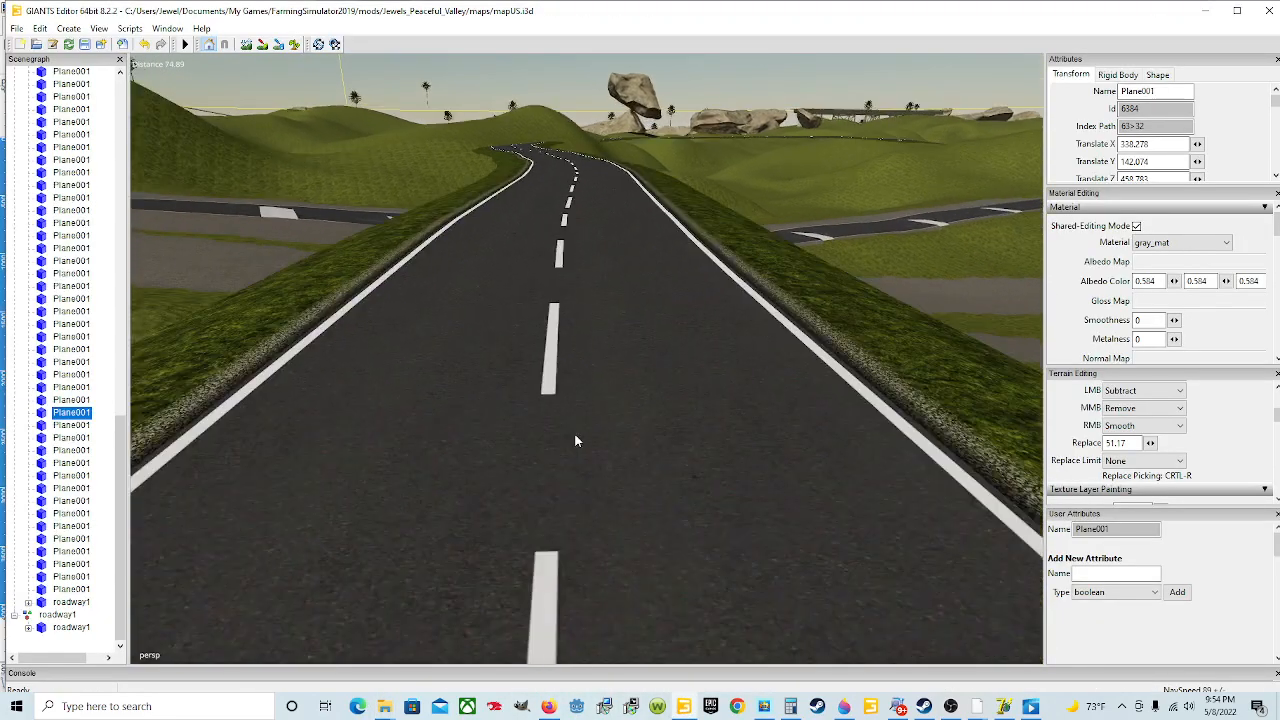
left_click_drag(551, 444, 545, 484)
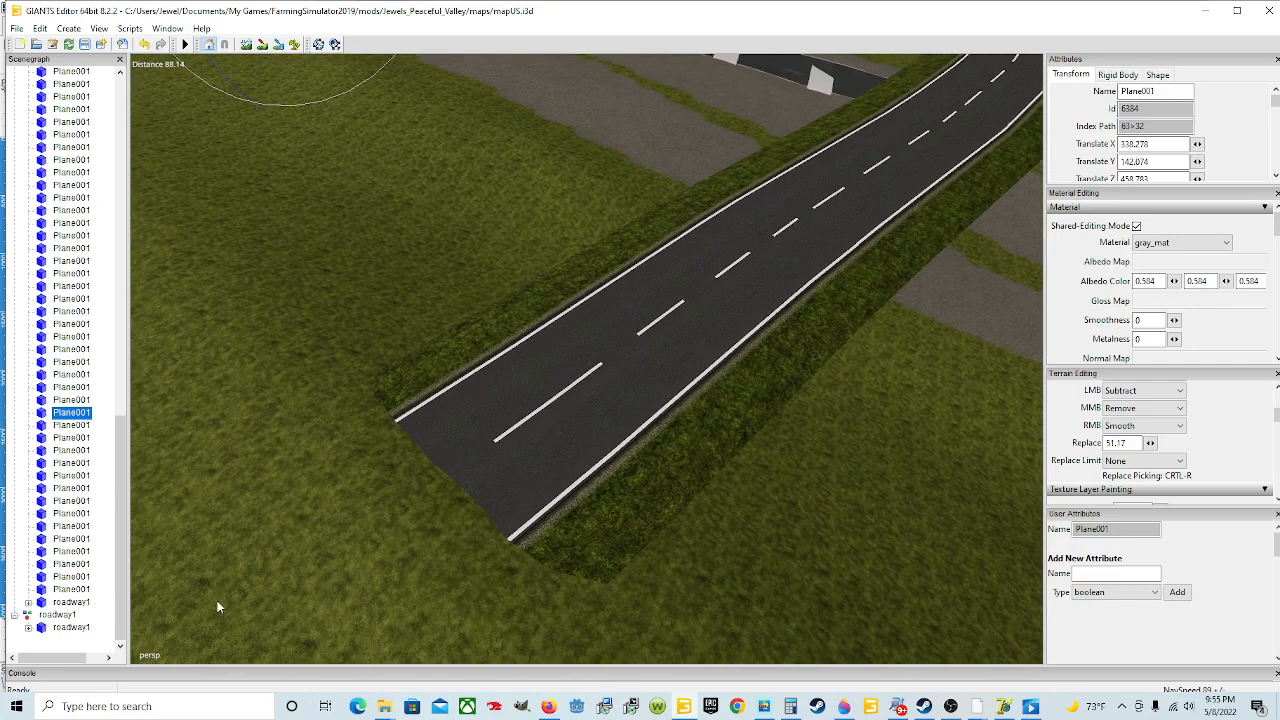
left_click_drag(507, 457, 451, 449)
scroll(656, 376, "up", 5)
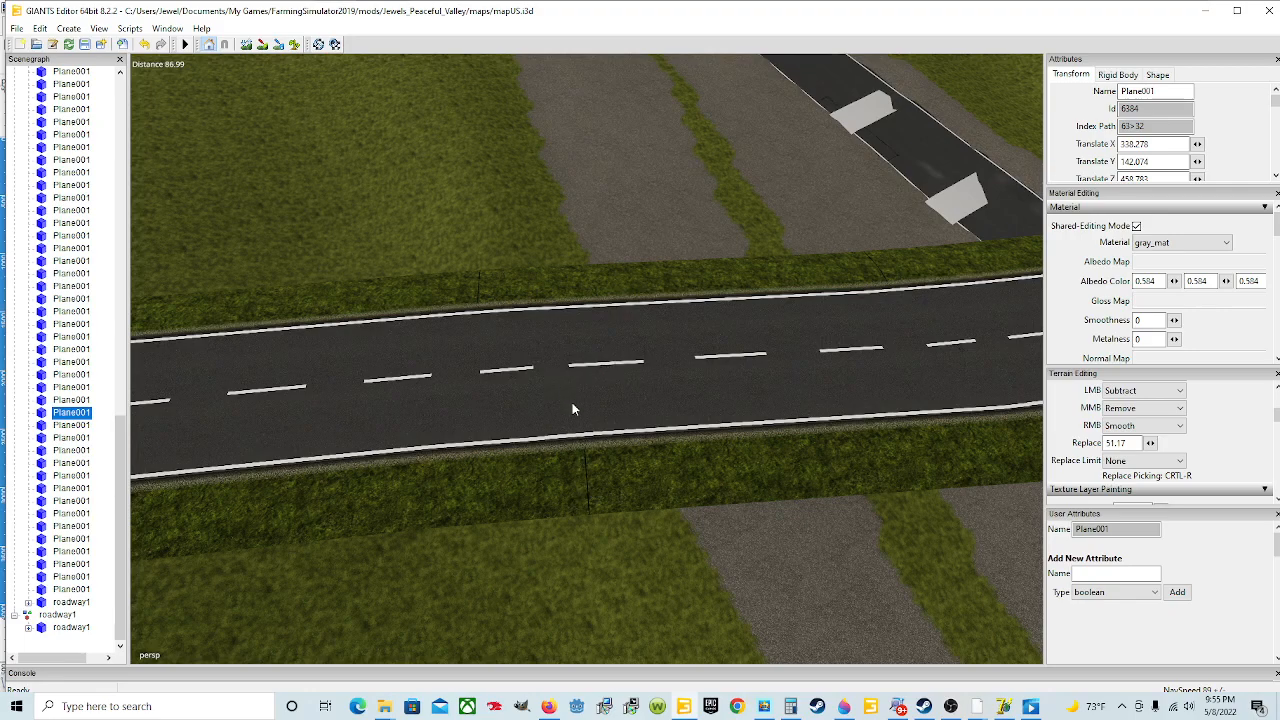
left_click_drag(584, 453, 632, 419)
scroll(763, 371, "up", 5)
scroll(452, 504, "down", 5)
scroll(678, 447, "up", 4)
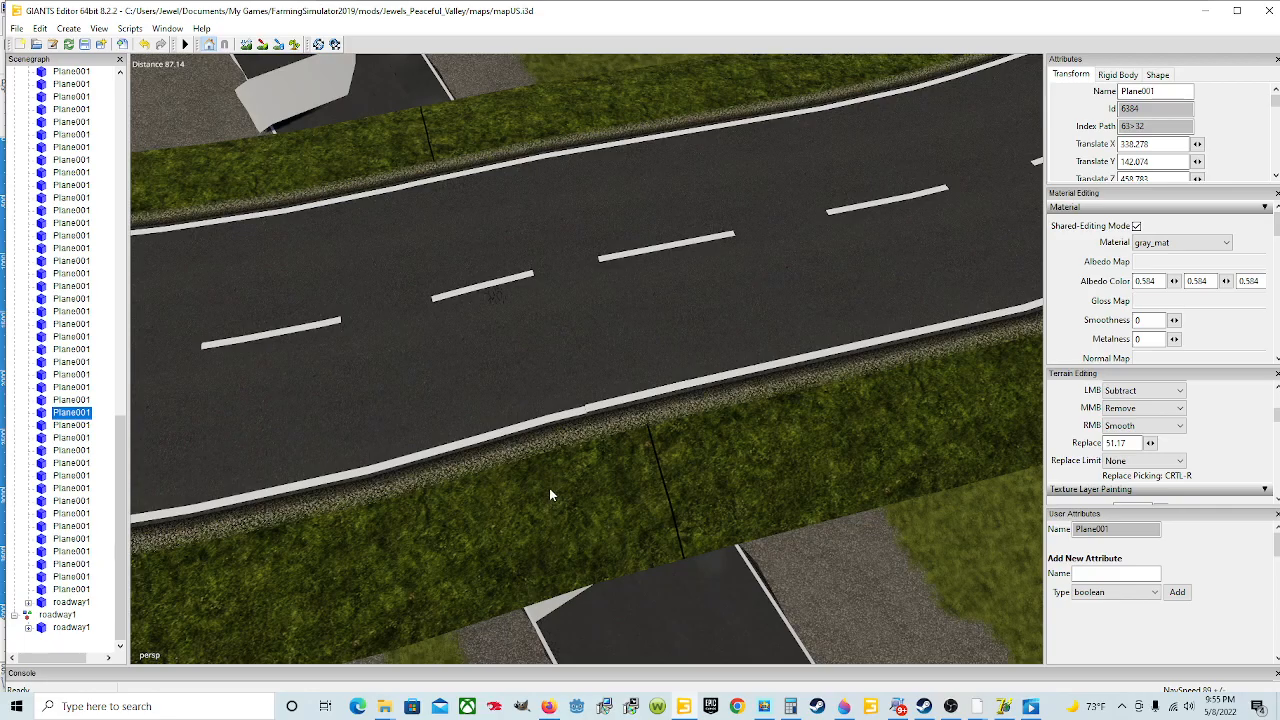
scroll(624, 475, "down", 5)
Survey the map around the lined road, comparing it with the older road and the surrounding dirt paths and terrain.
left_click_drag(624, 475, 408, 284)
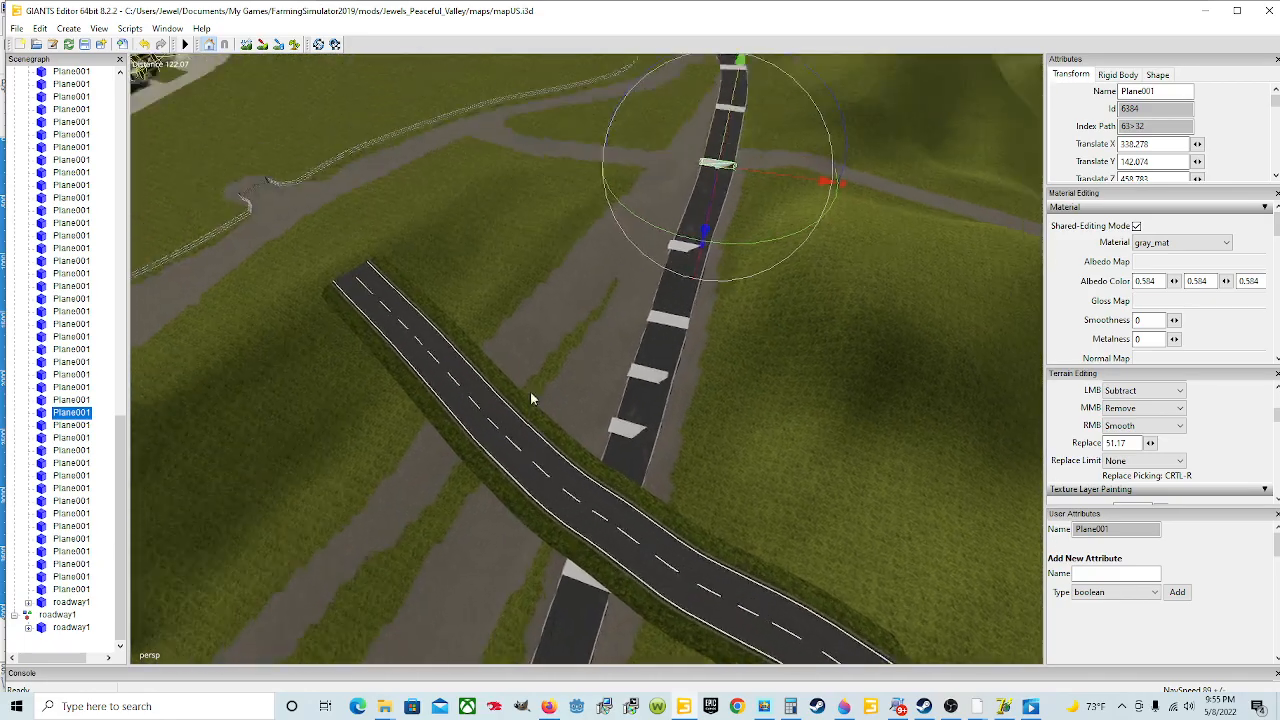
left_click_drag(549, 362, 574, 384)
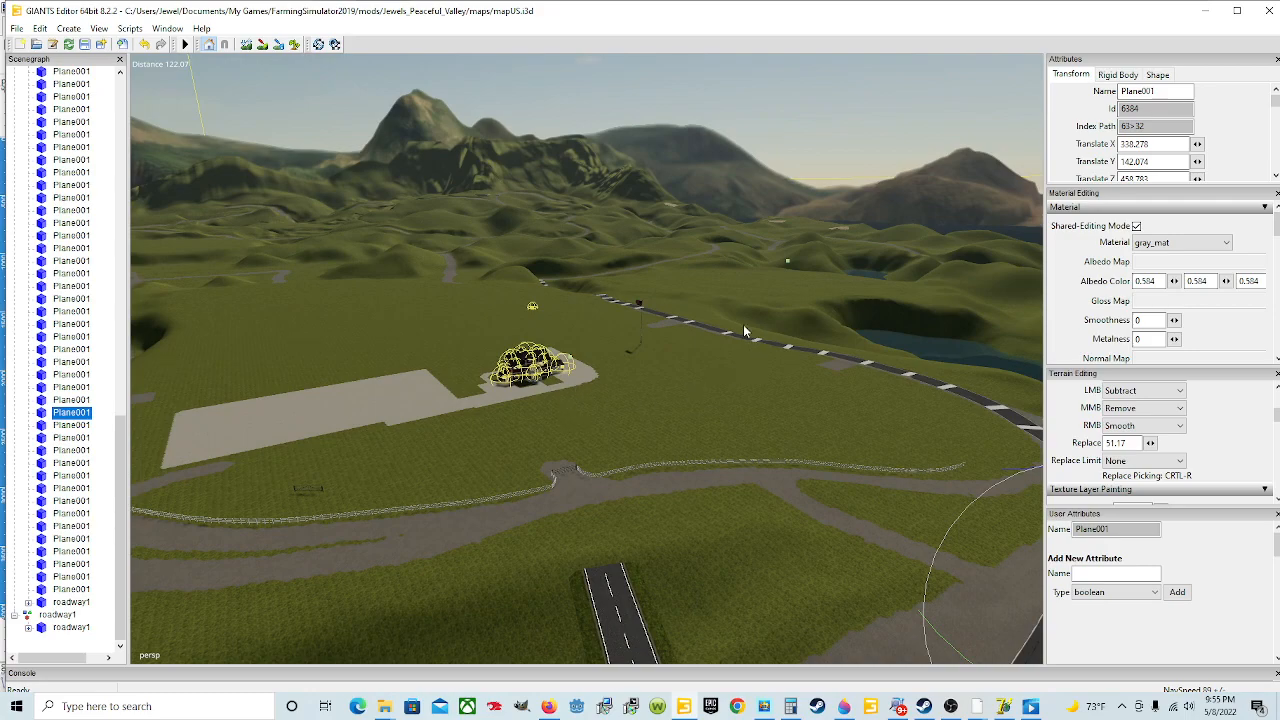
left_click_drag(773, 526, 518, 558)
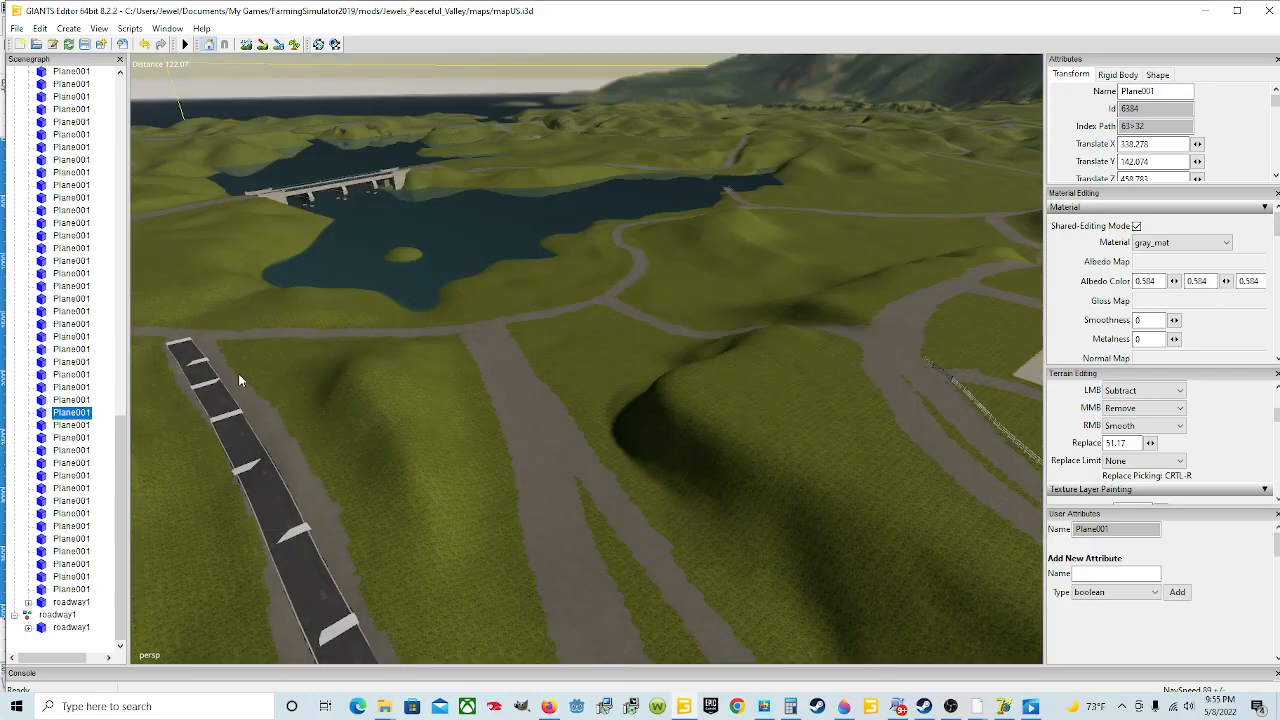
left_click_drag(447, 394, 603, 381)
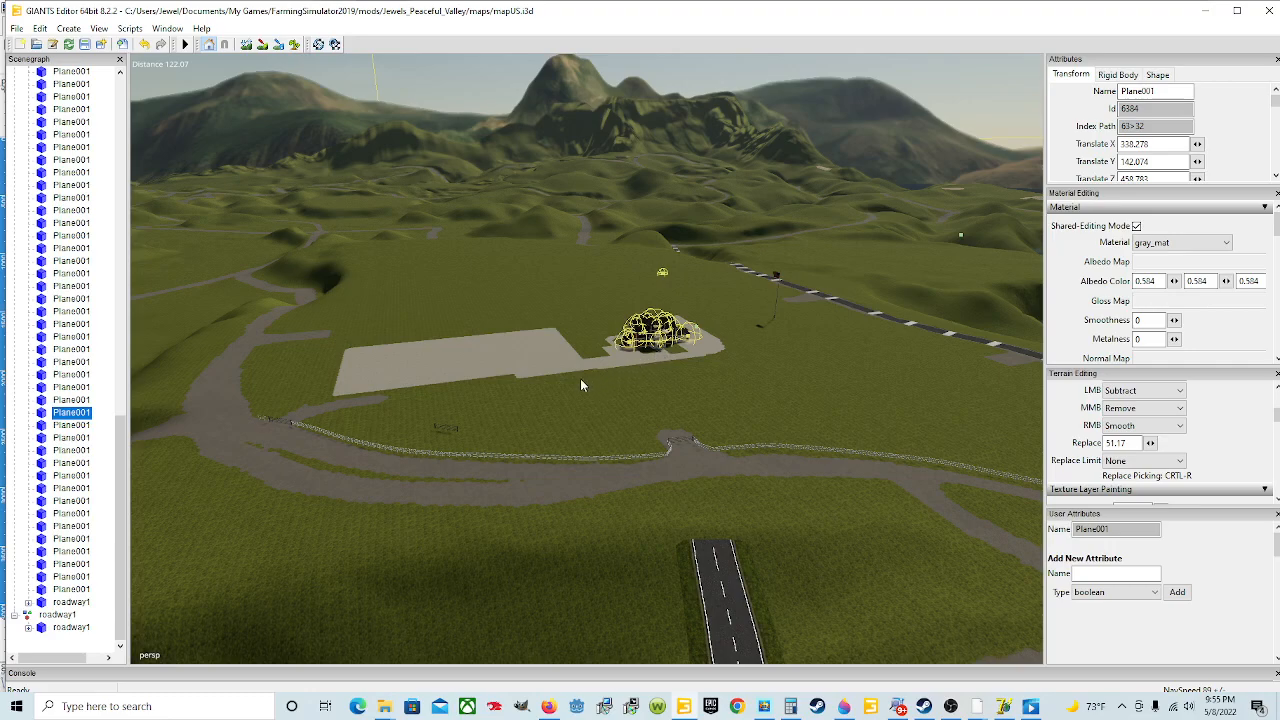
left_click_drag(589, 379, 668, 397)
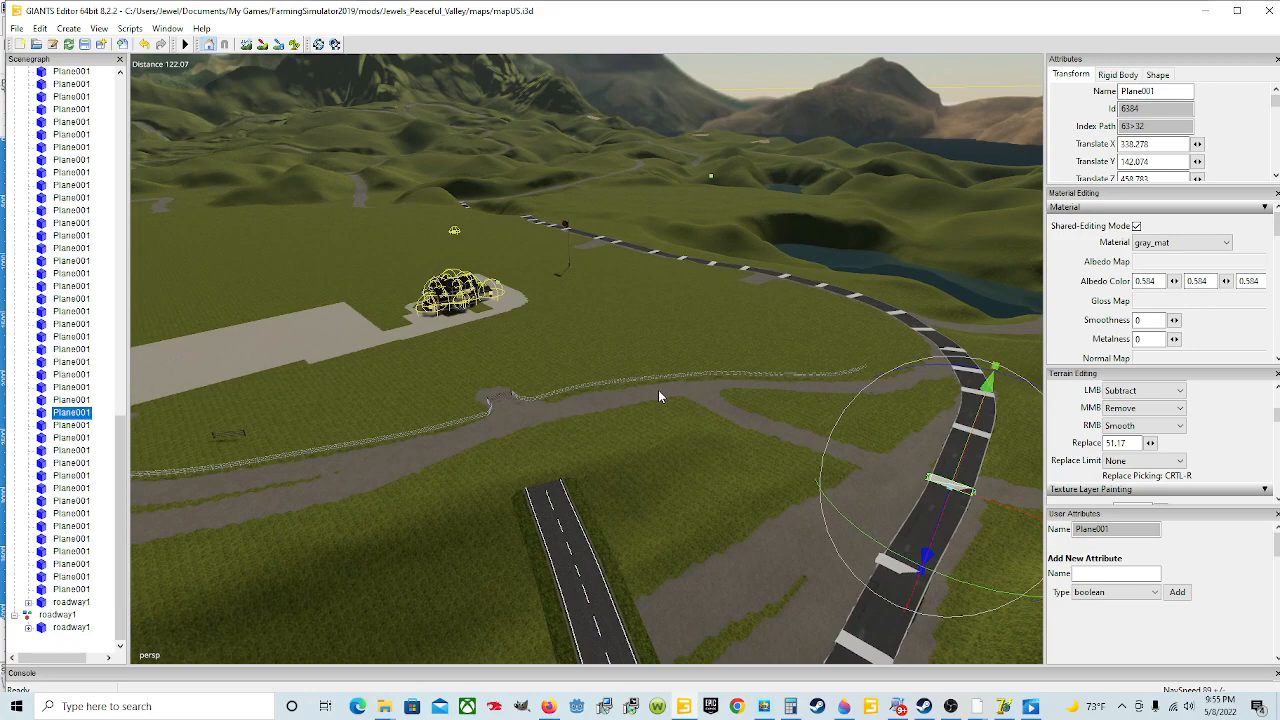